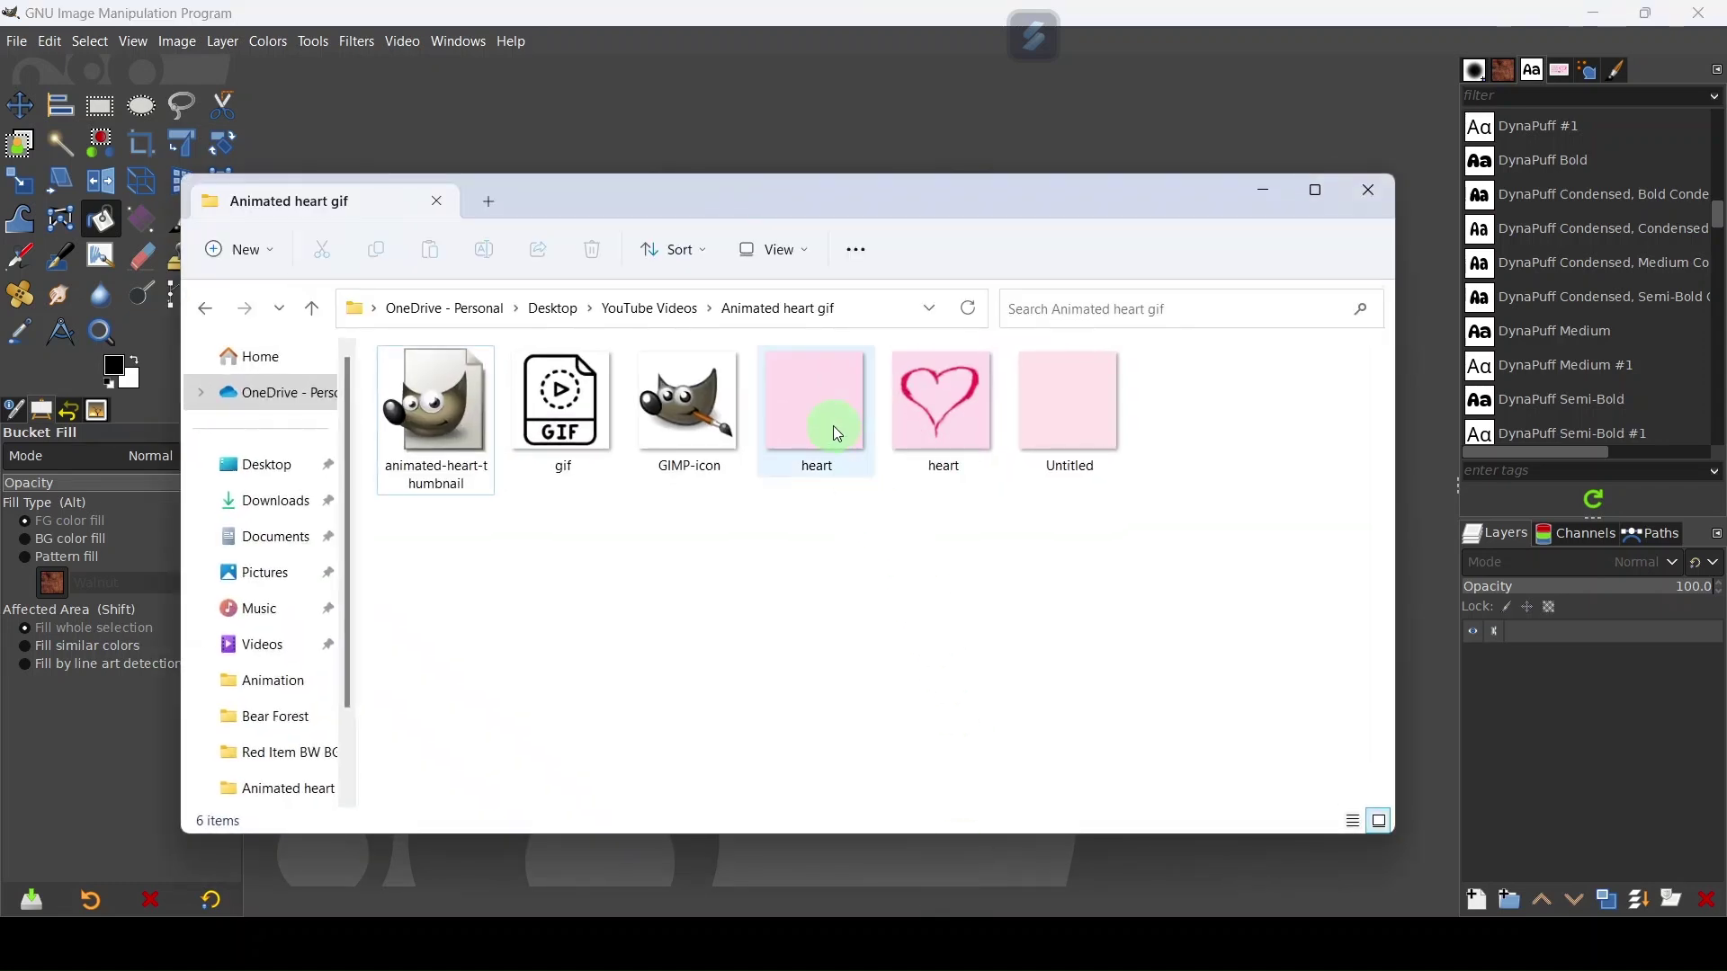
- Preview heart.gif from the Animated heart gif folder in Photos
click(832, 424)
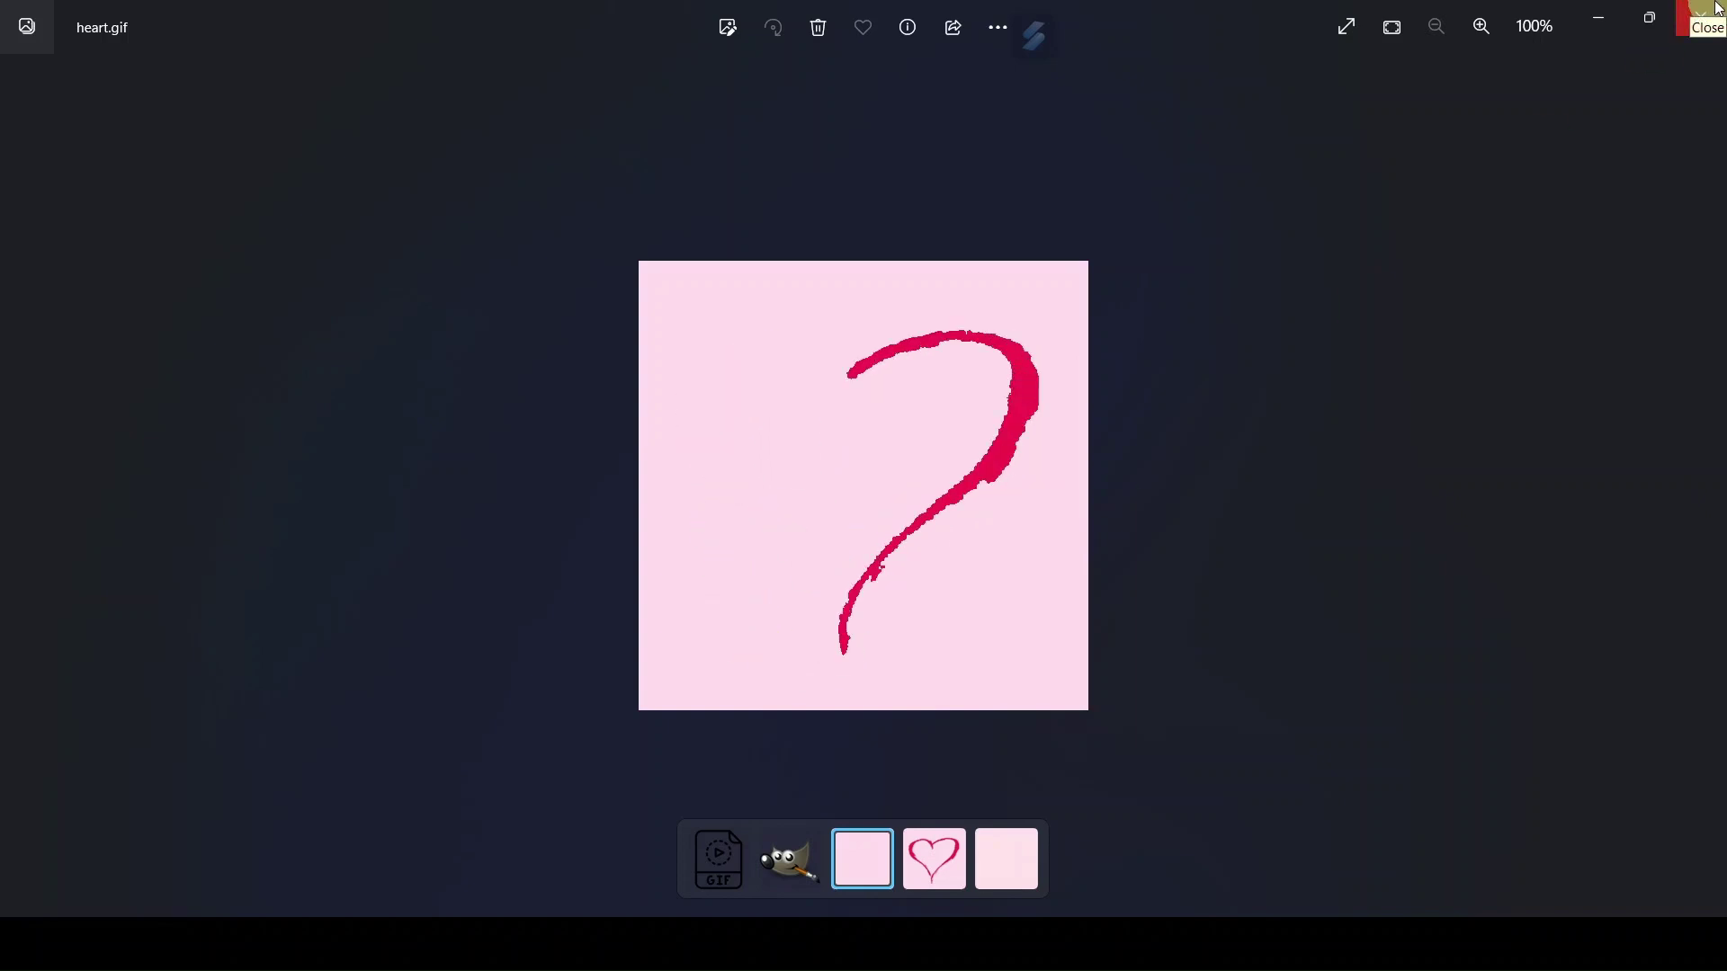
- Close the heart.gif preview and minimize the File Explorer folder window
click(1714, 14)
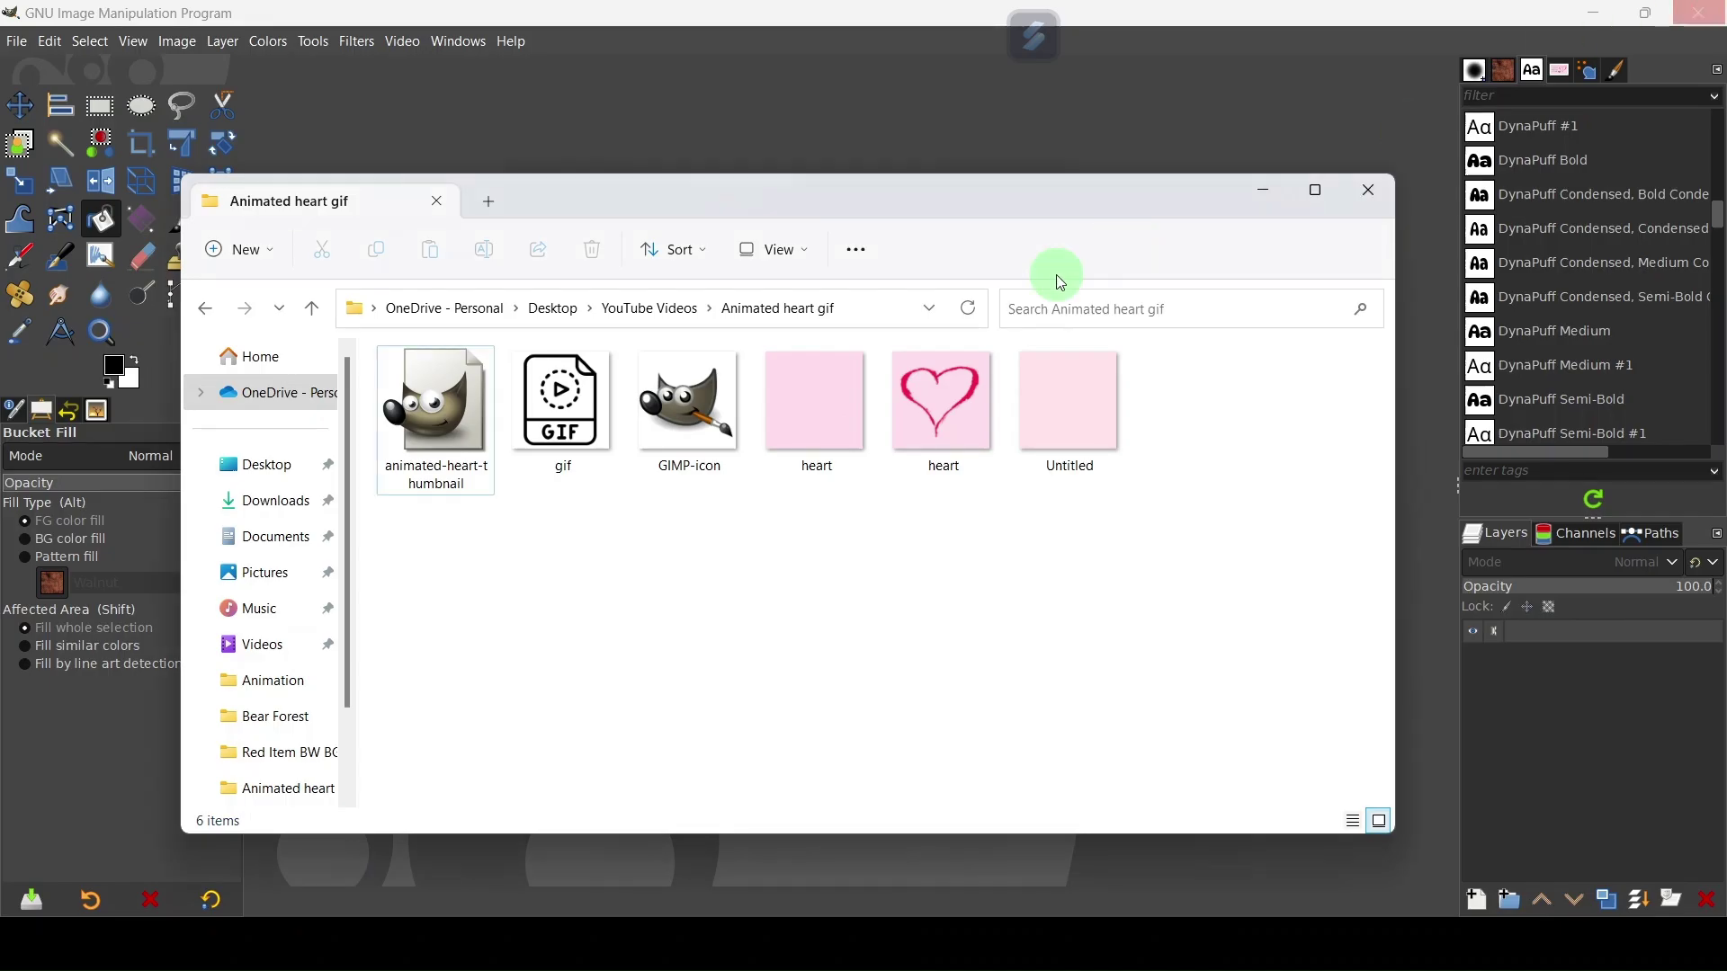
click(1264, 190)
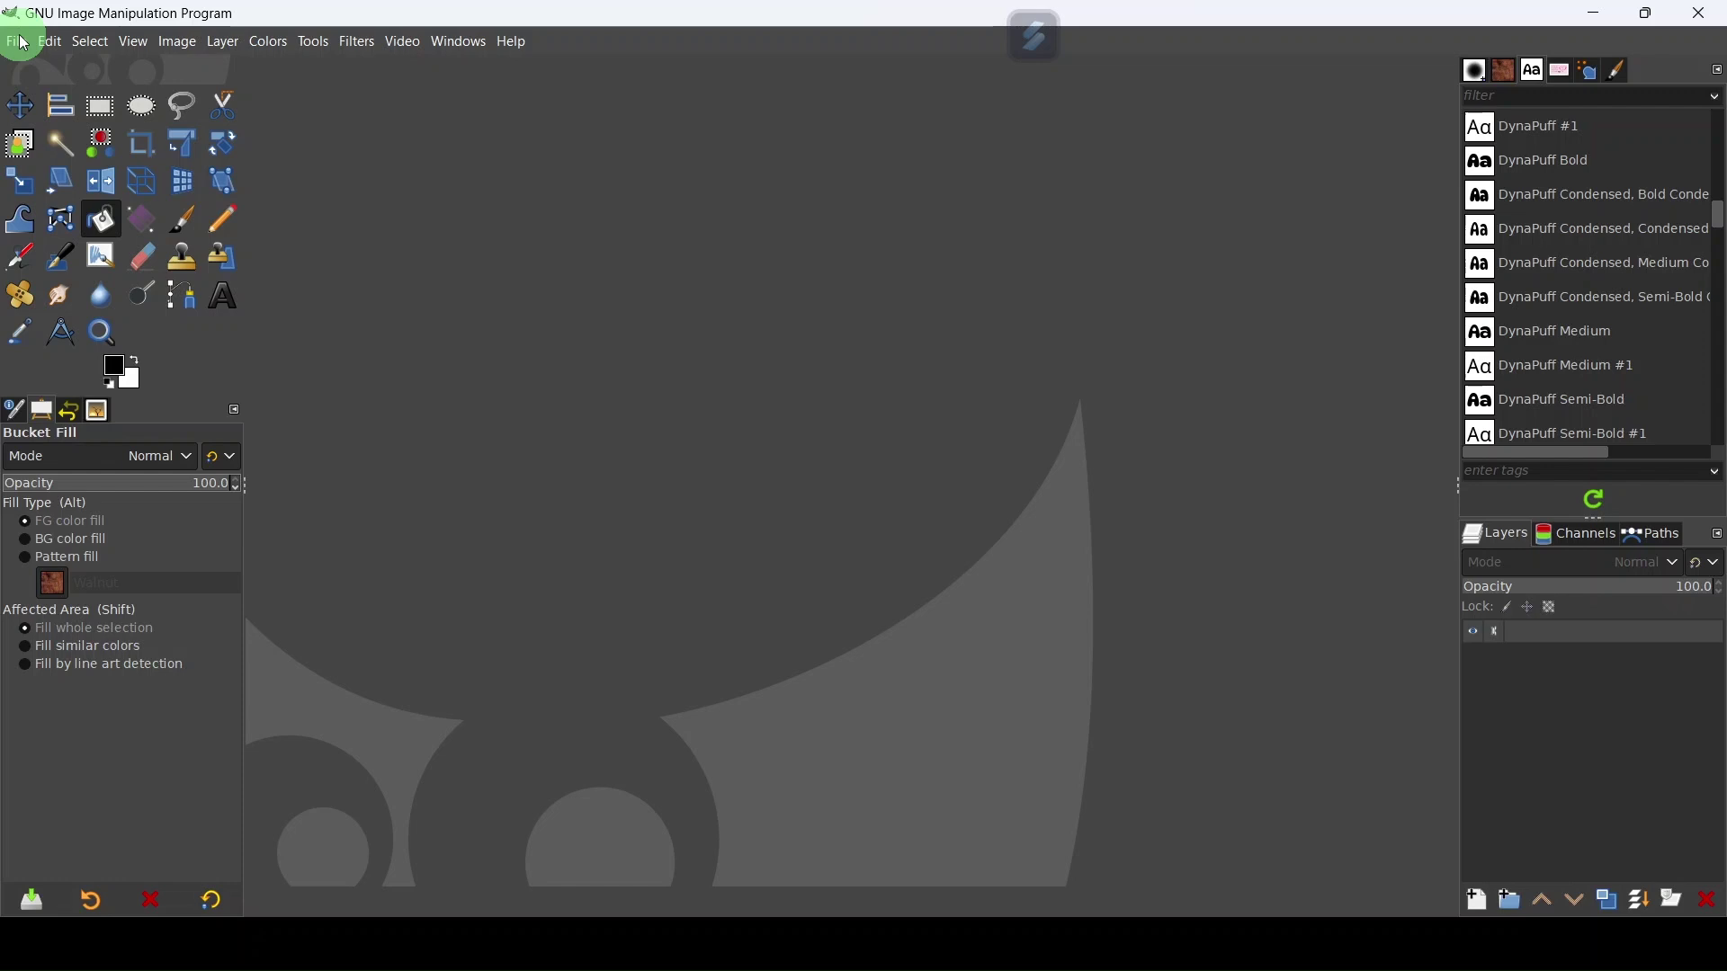
- Create a new 600 × 600 px image with a white background, Advanced Options expanded
click(18, 41)
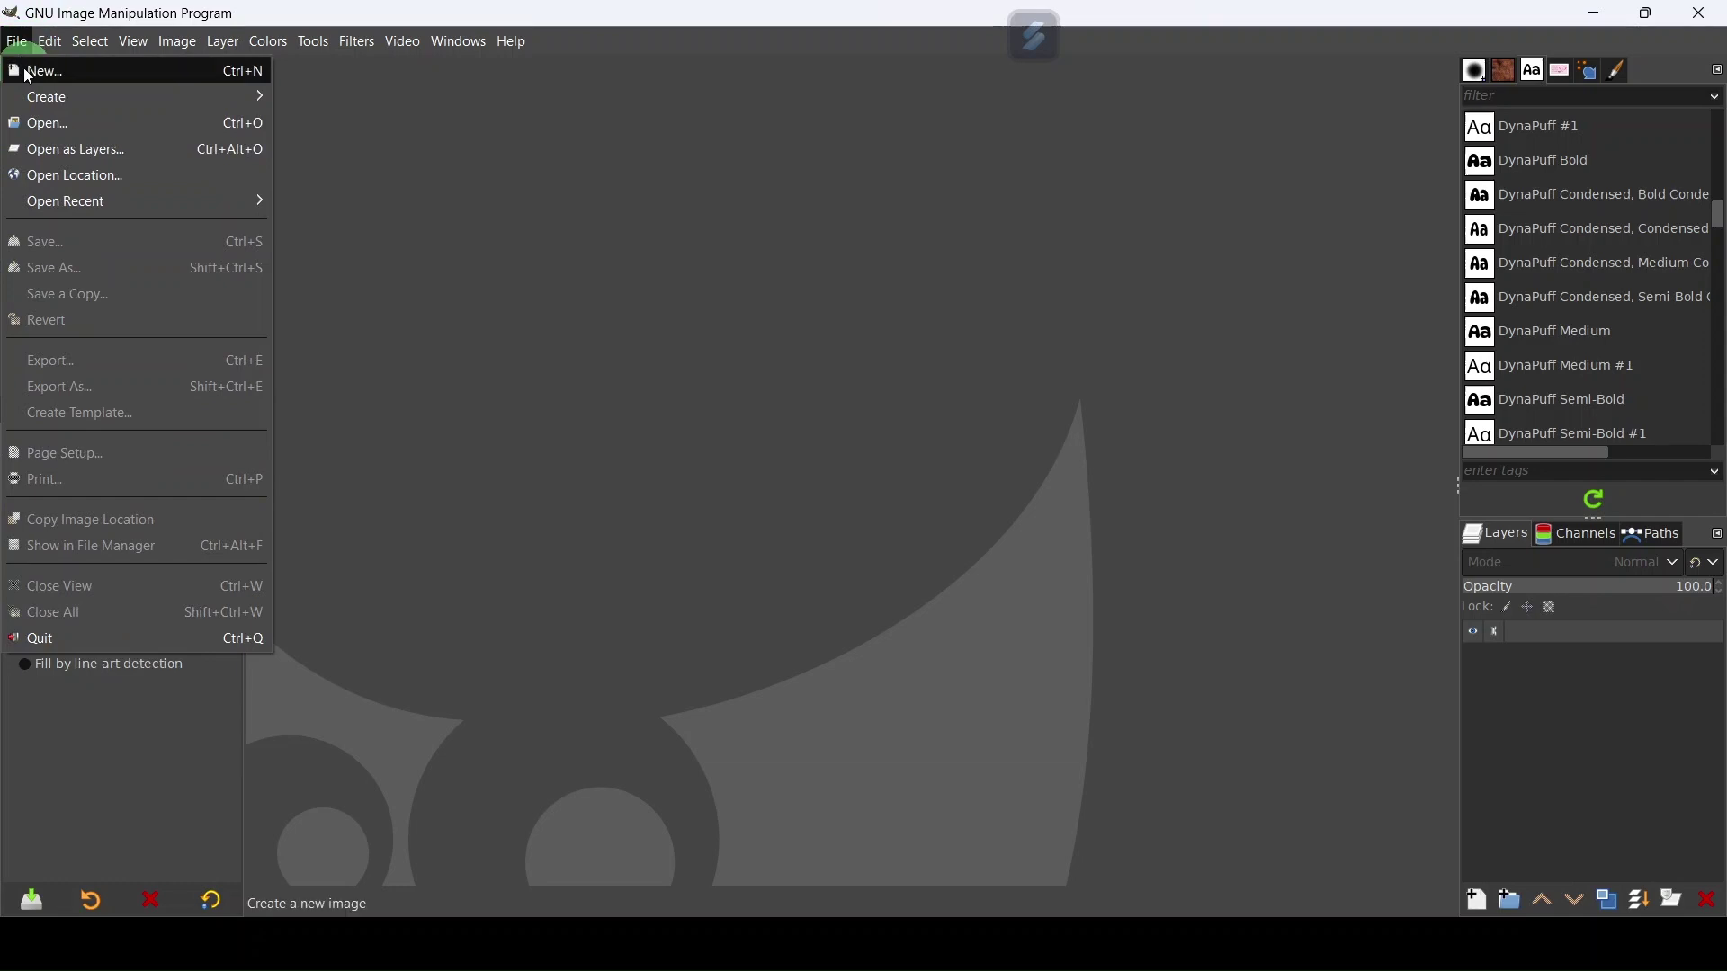
click(29, 72)
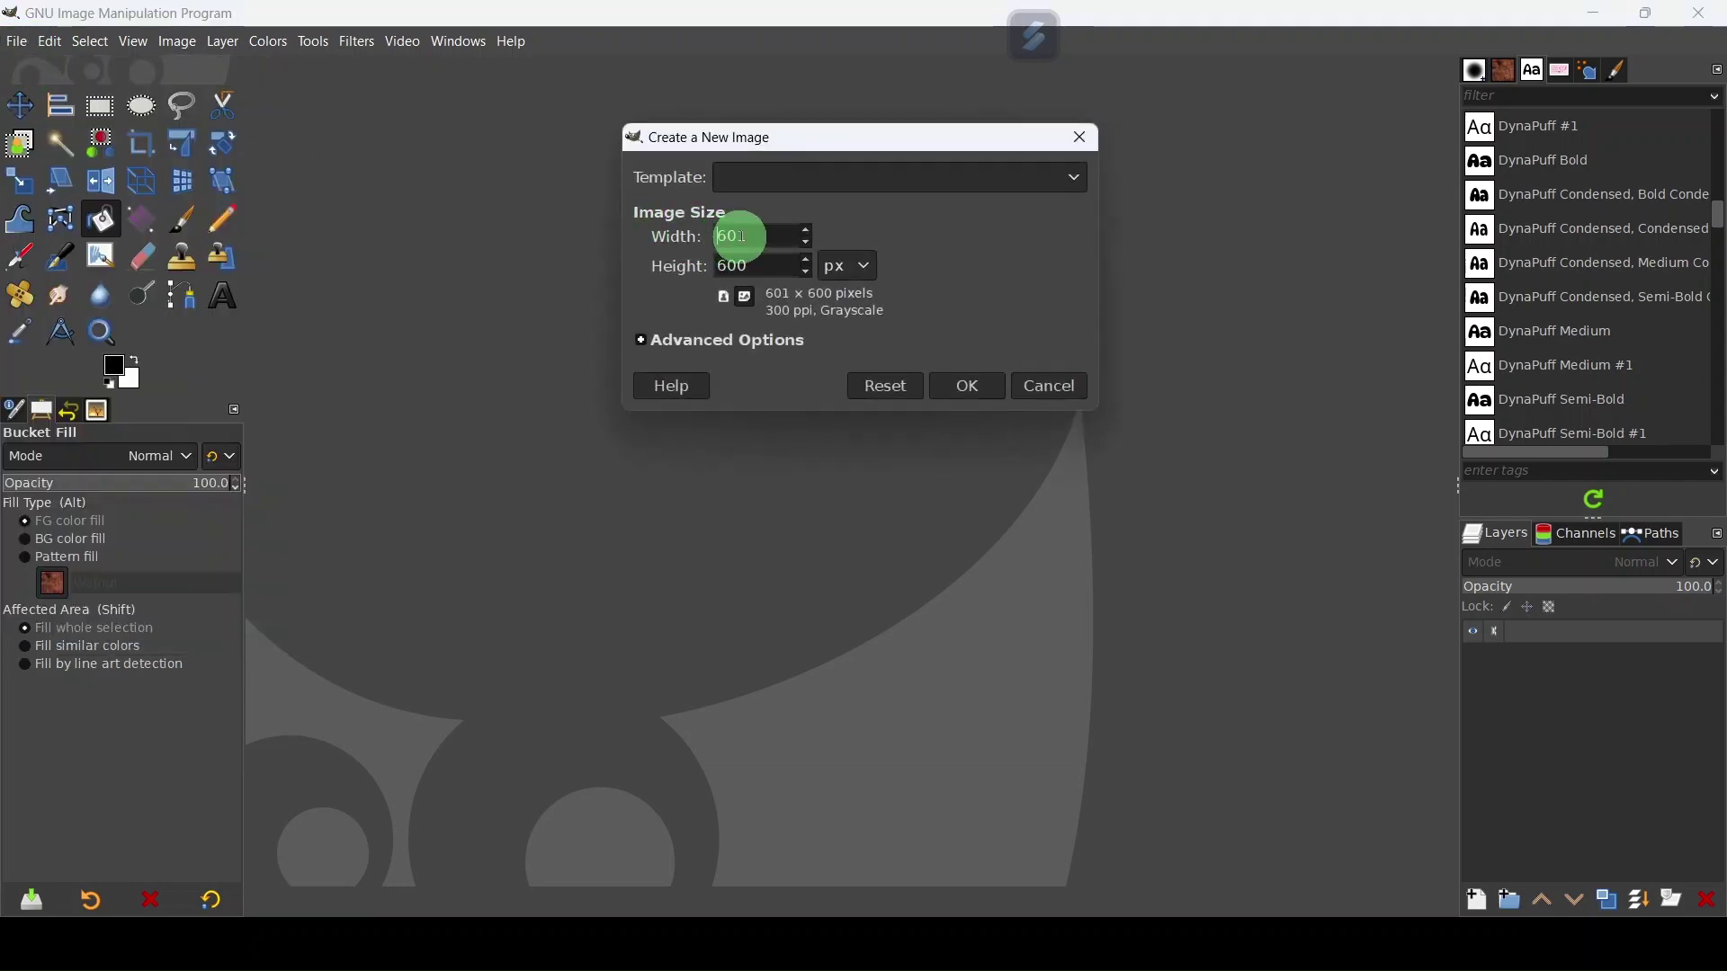
scroll(746, 235, up, 1)
click(752, 236)
key(BackSpace)
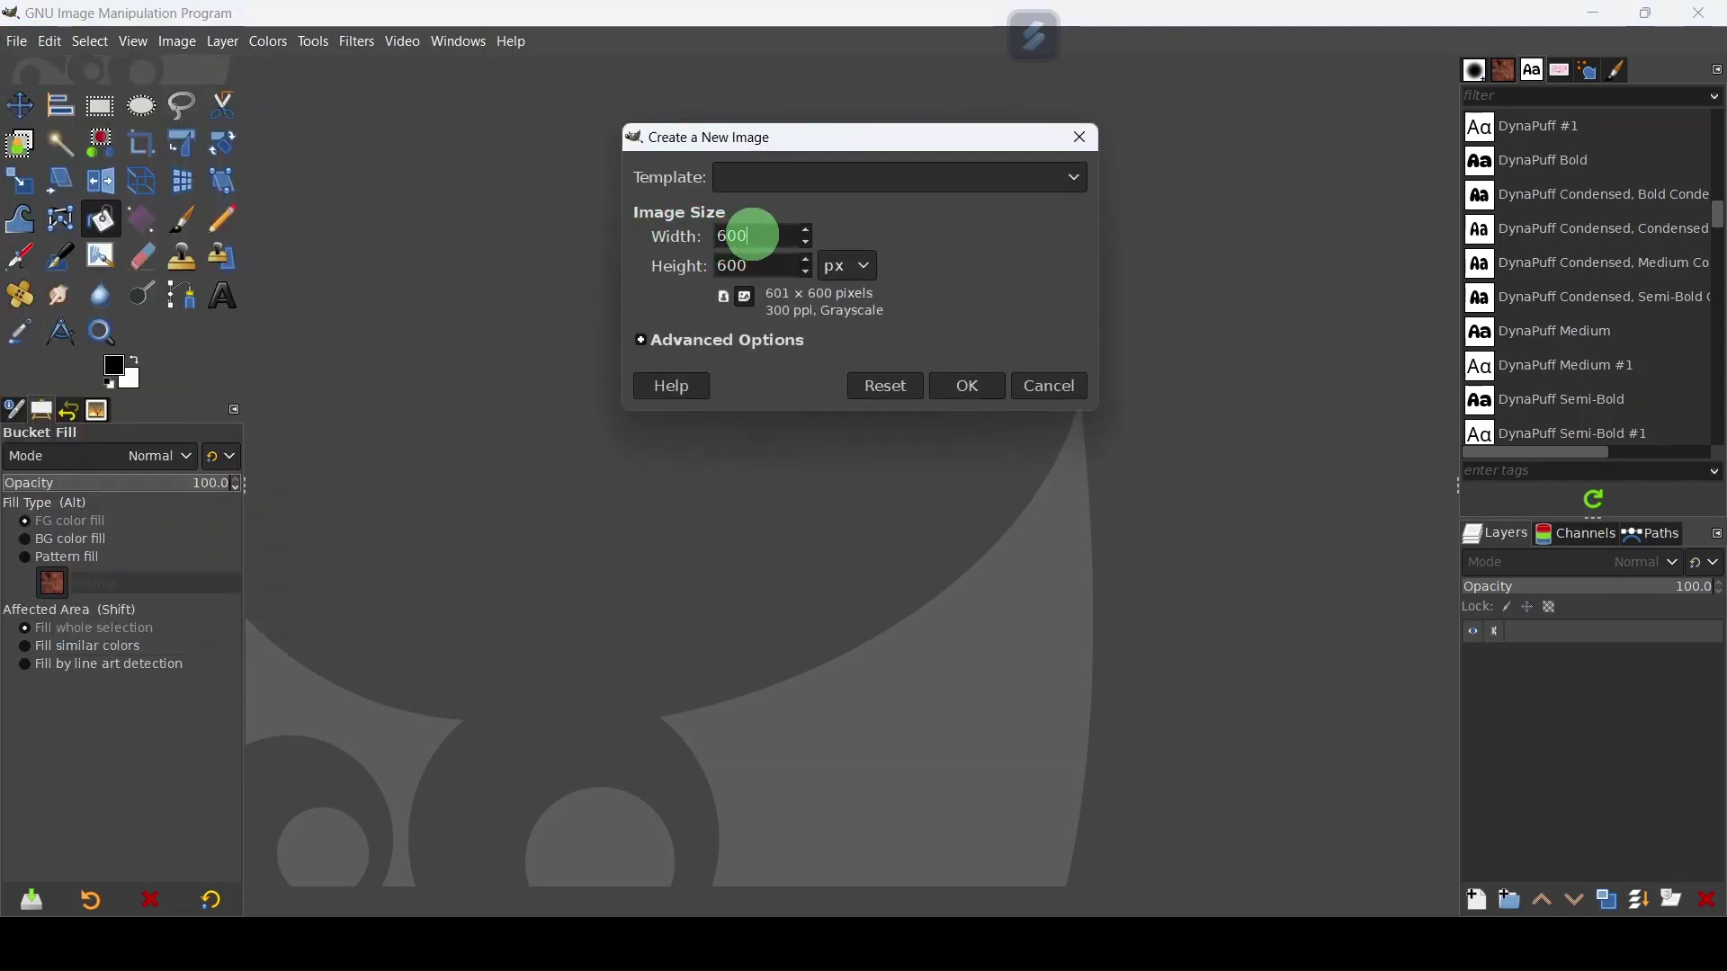
text(0)
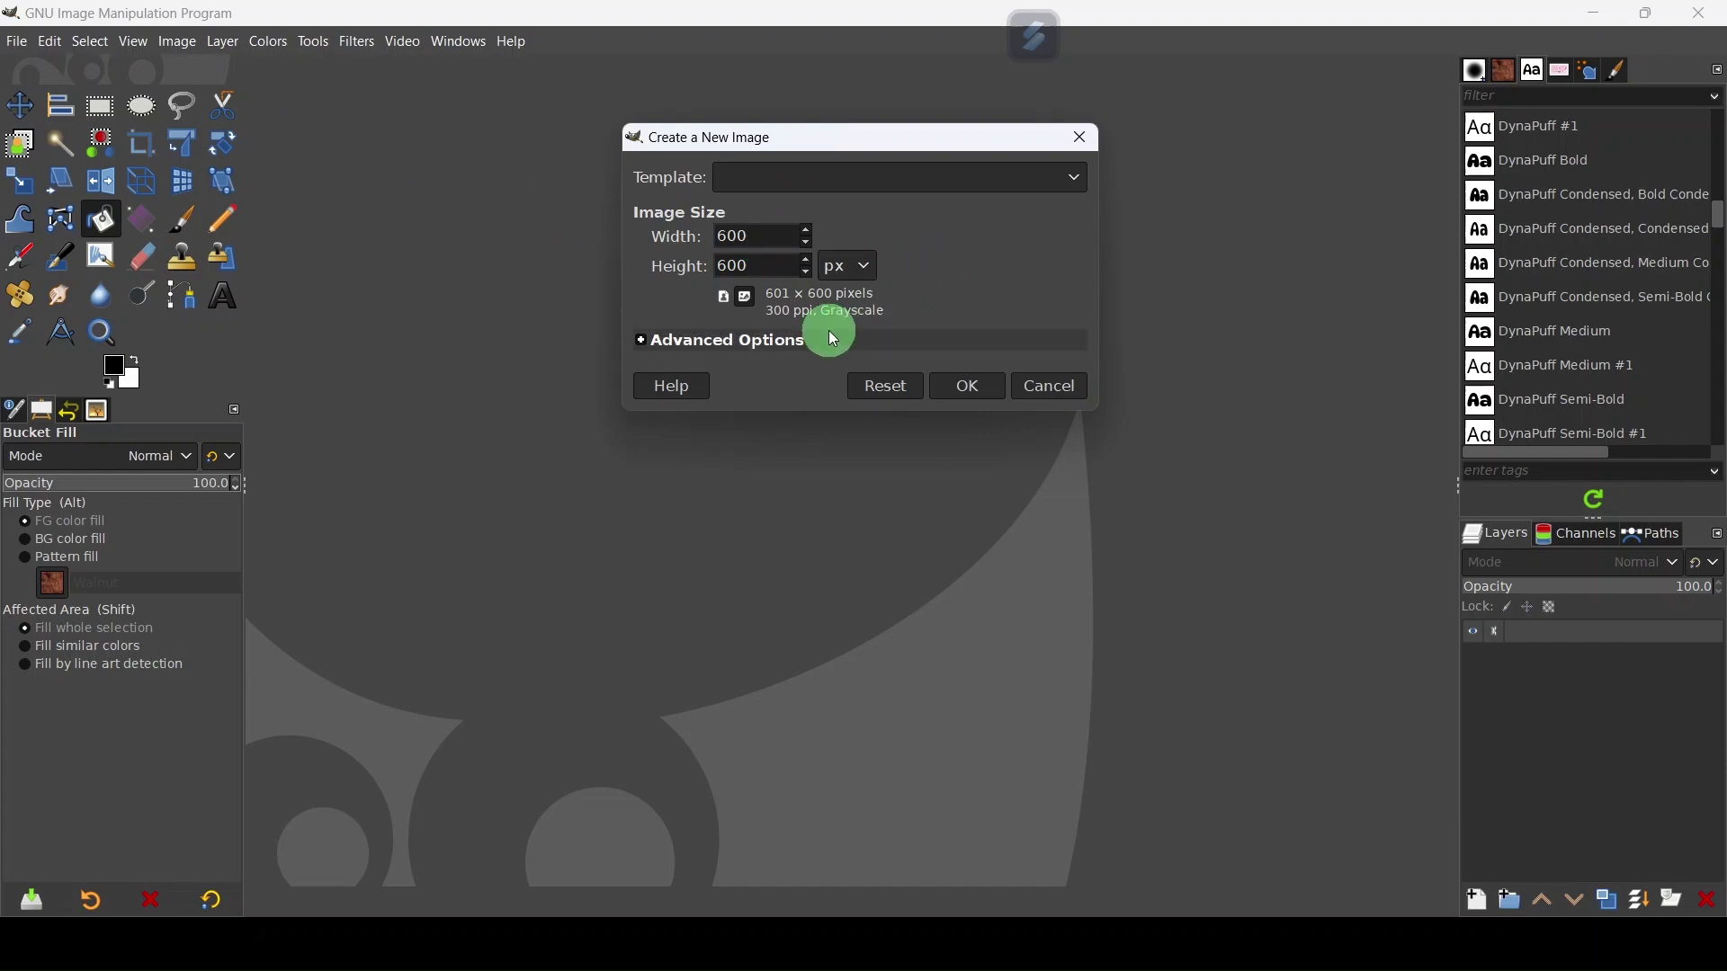
click(779, 346)
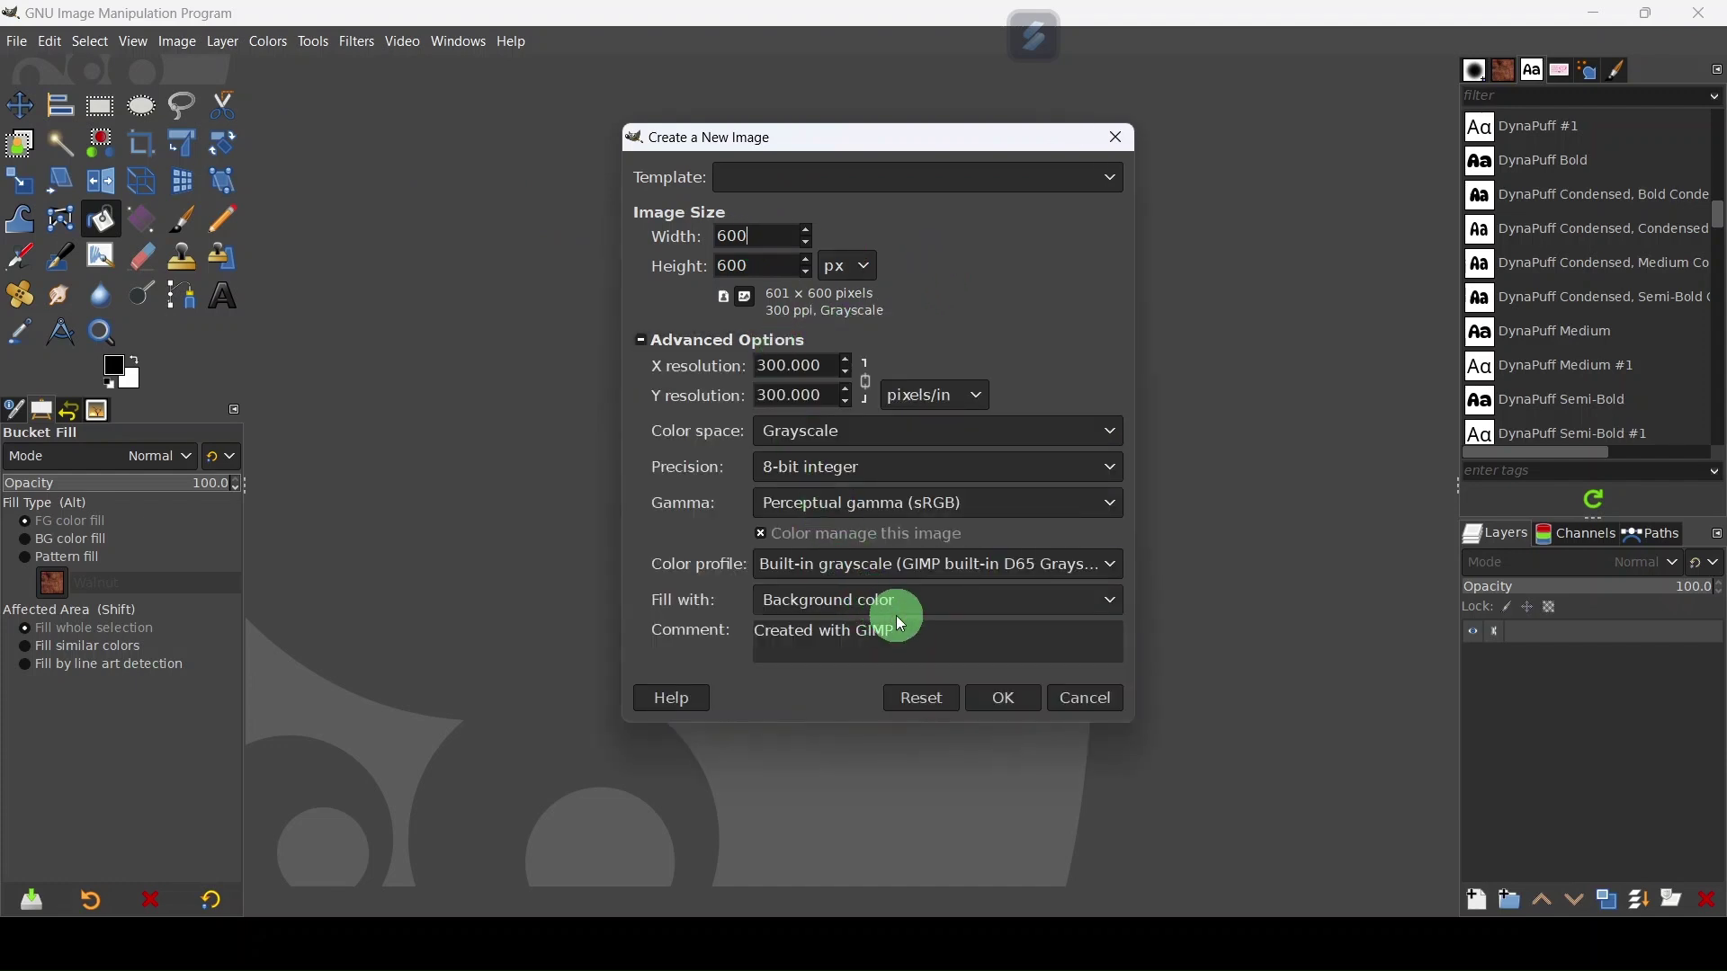
click(1008, 700)
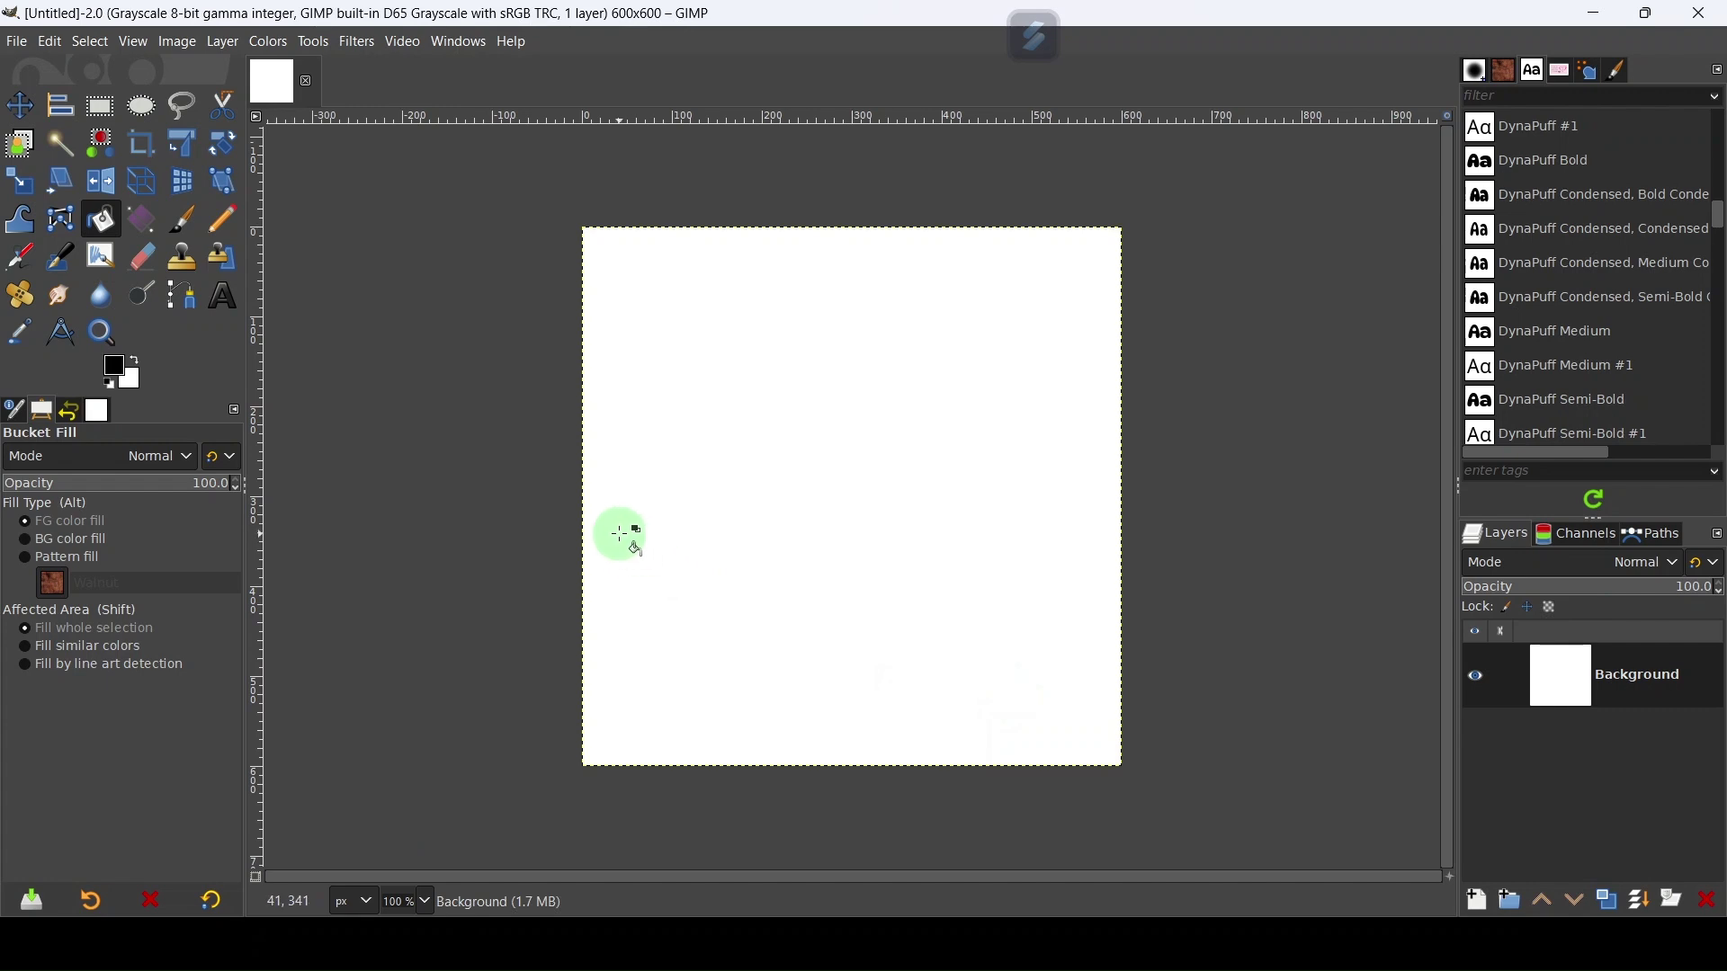
- Add a horizontal guide at 50% using New Guide (by Percent)
click(180, 42)
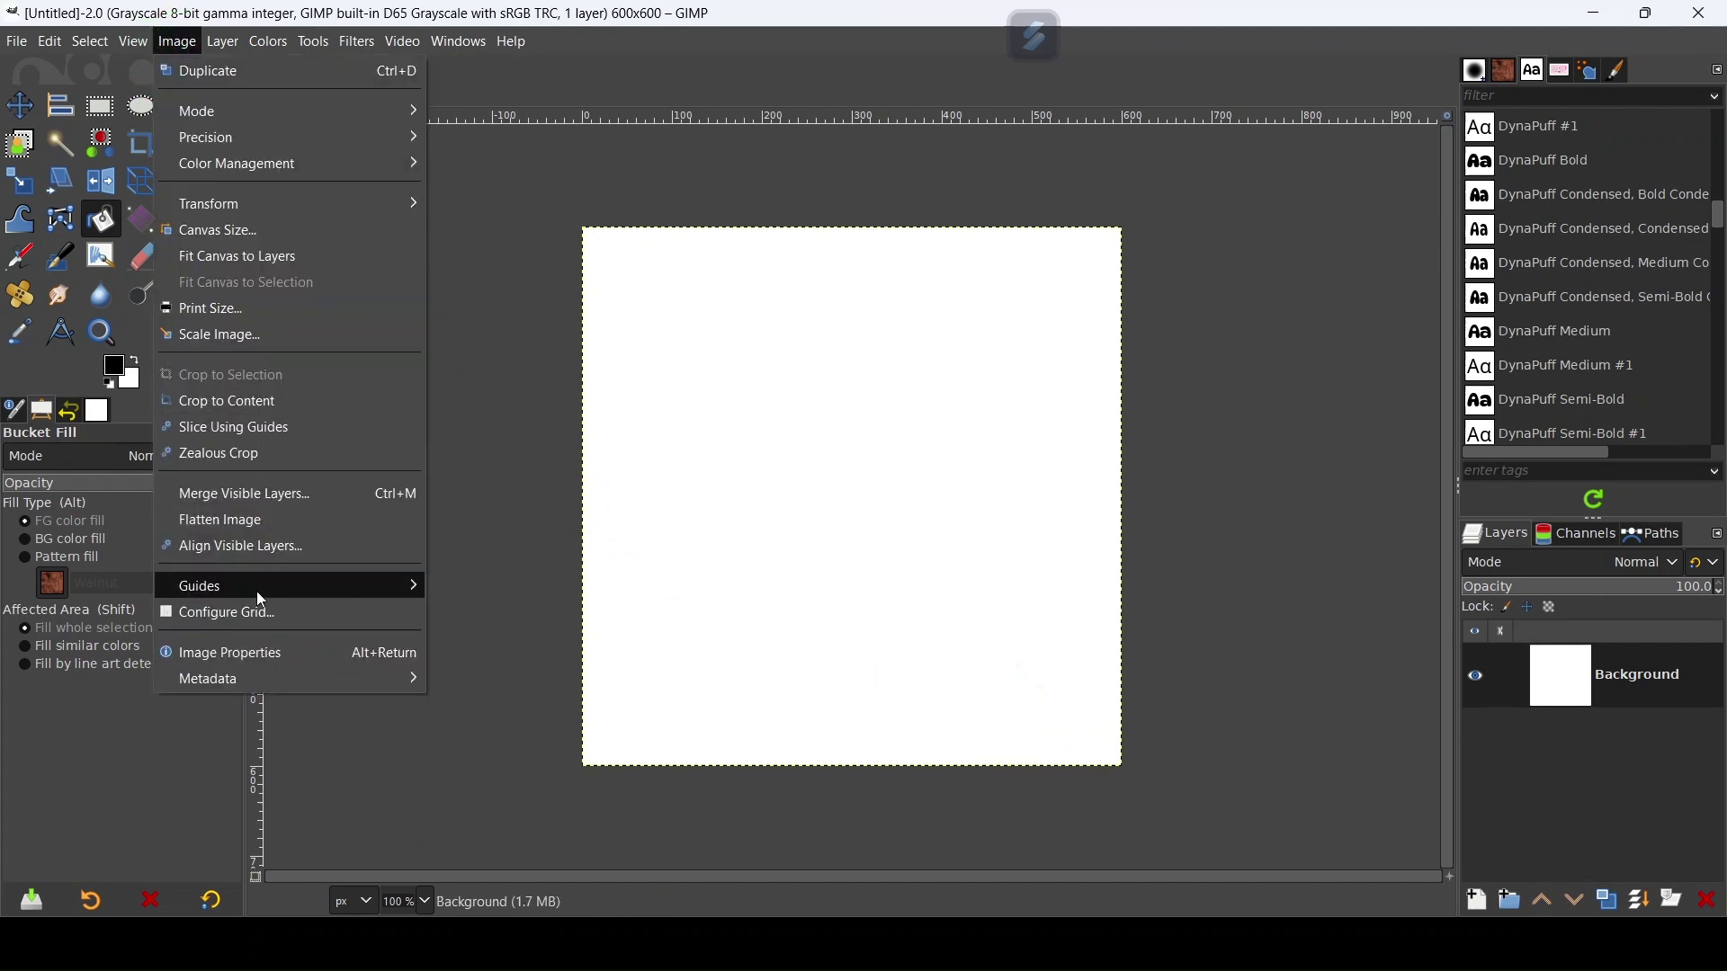
mouse_move(256, 588)
click(526, 586)
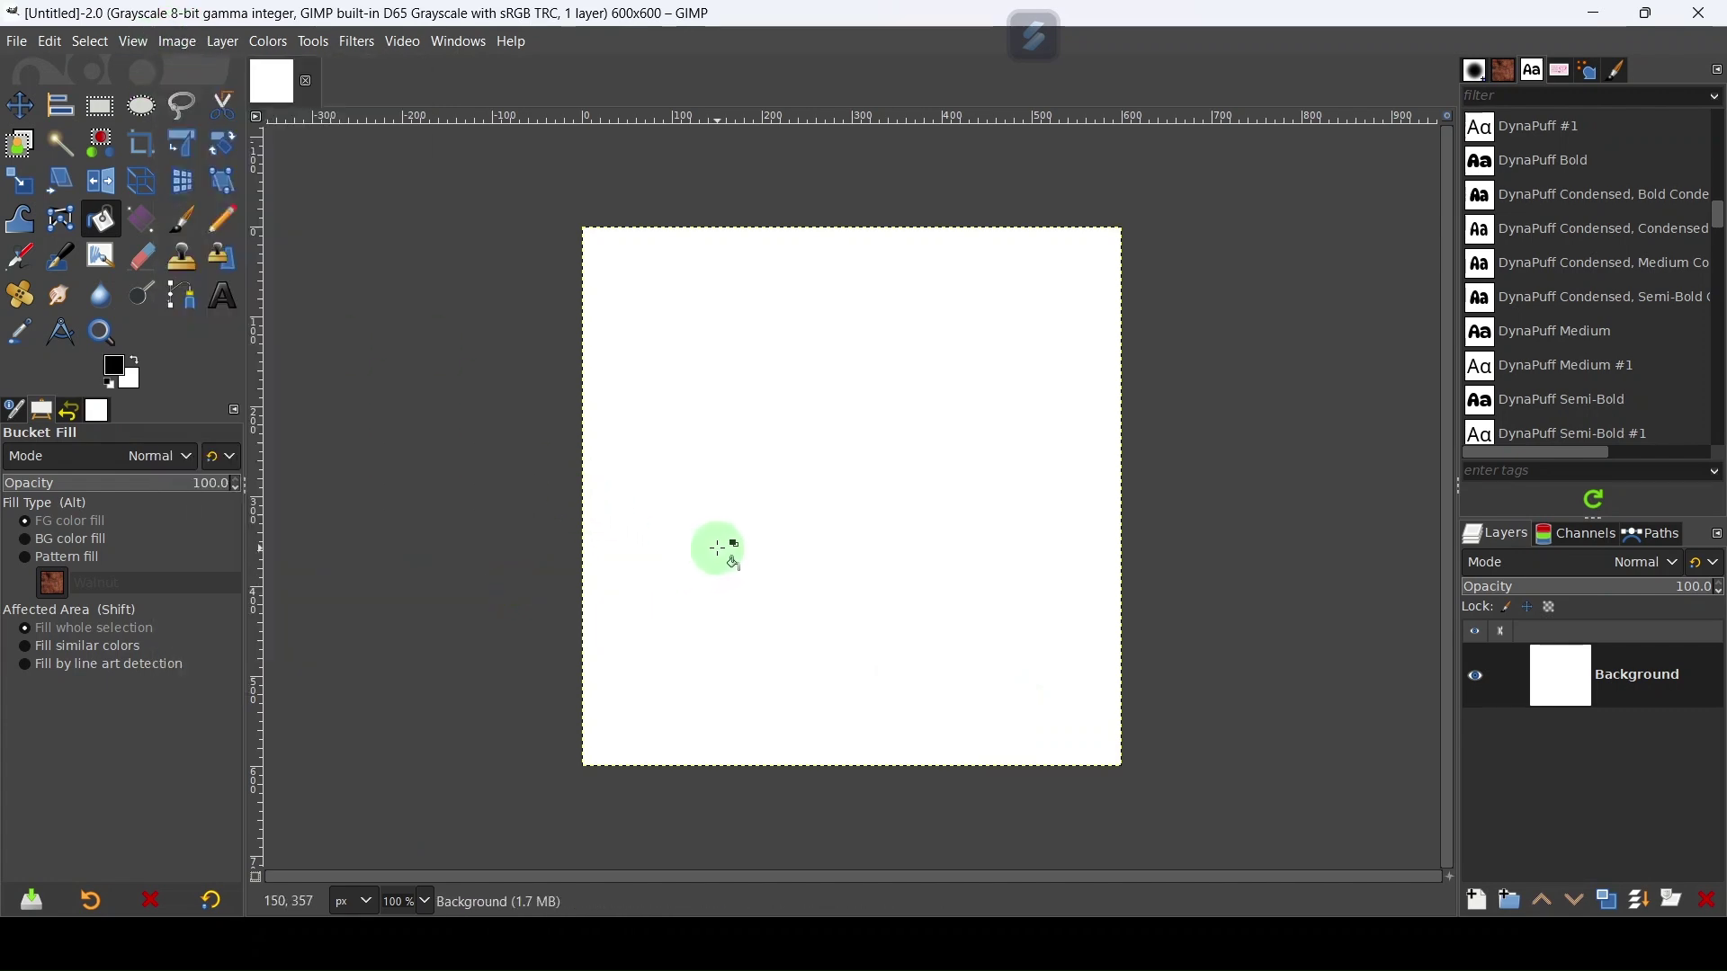
click(910, 591)
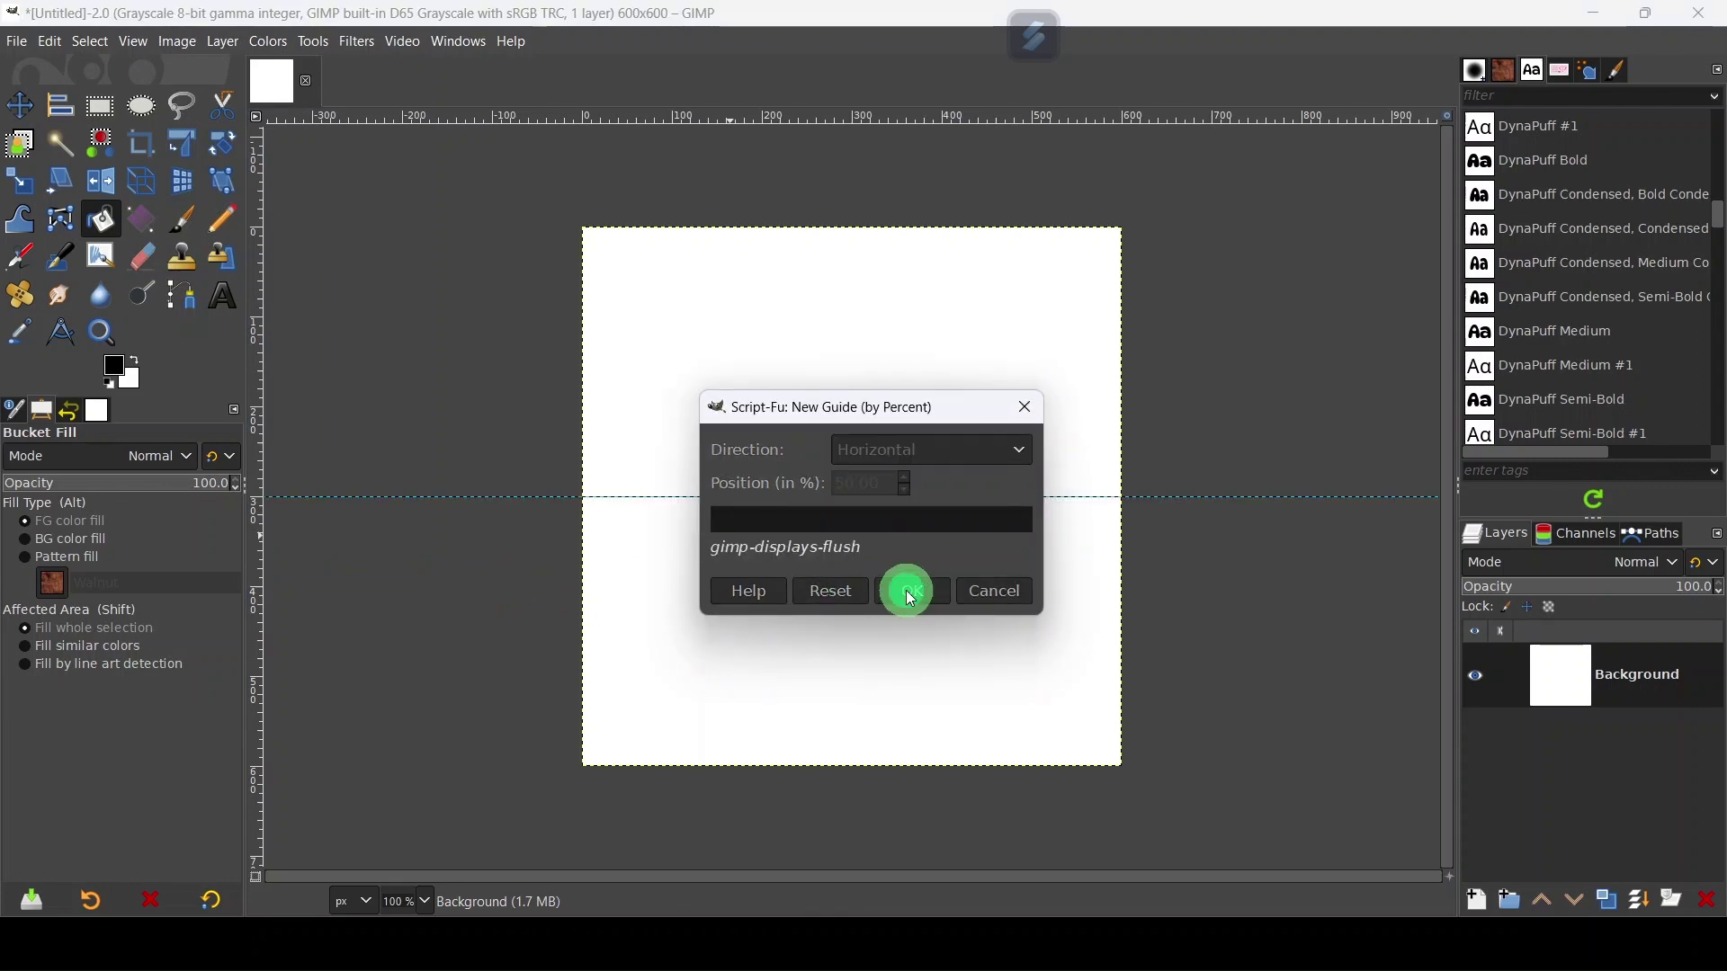
click(175, 42)
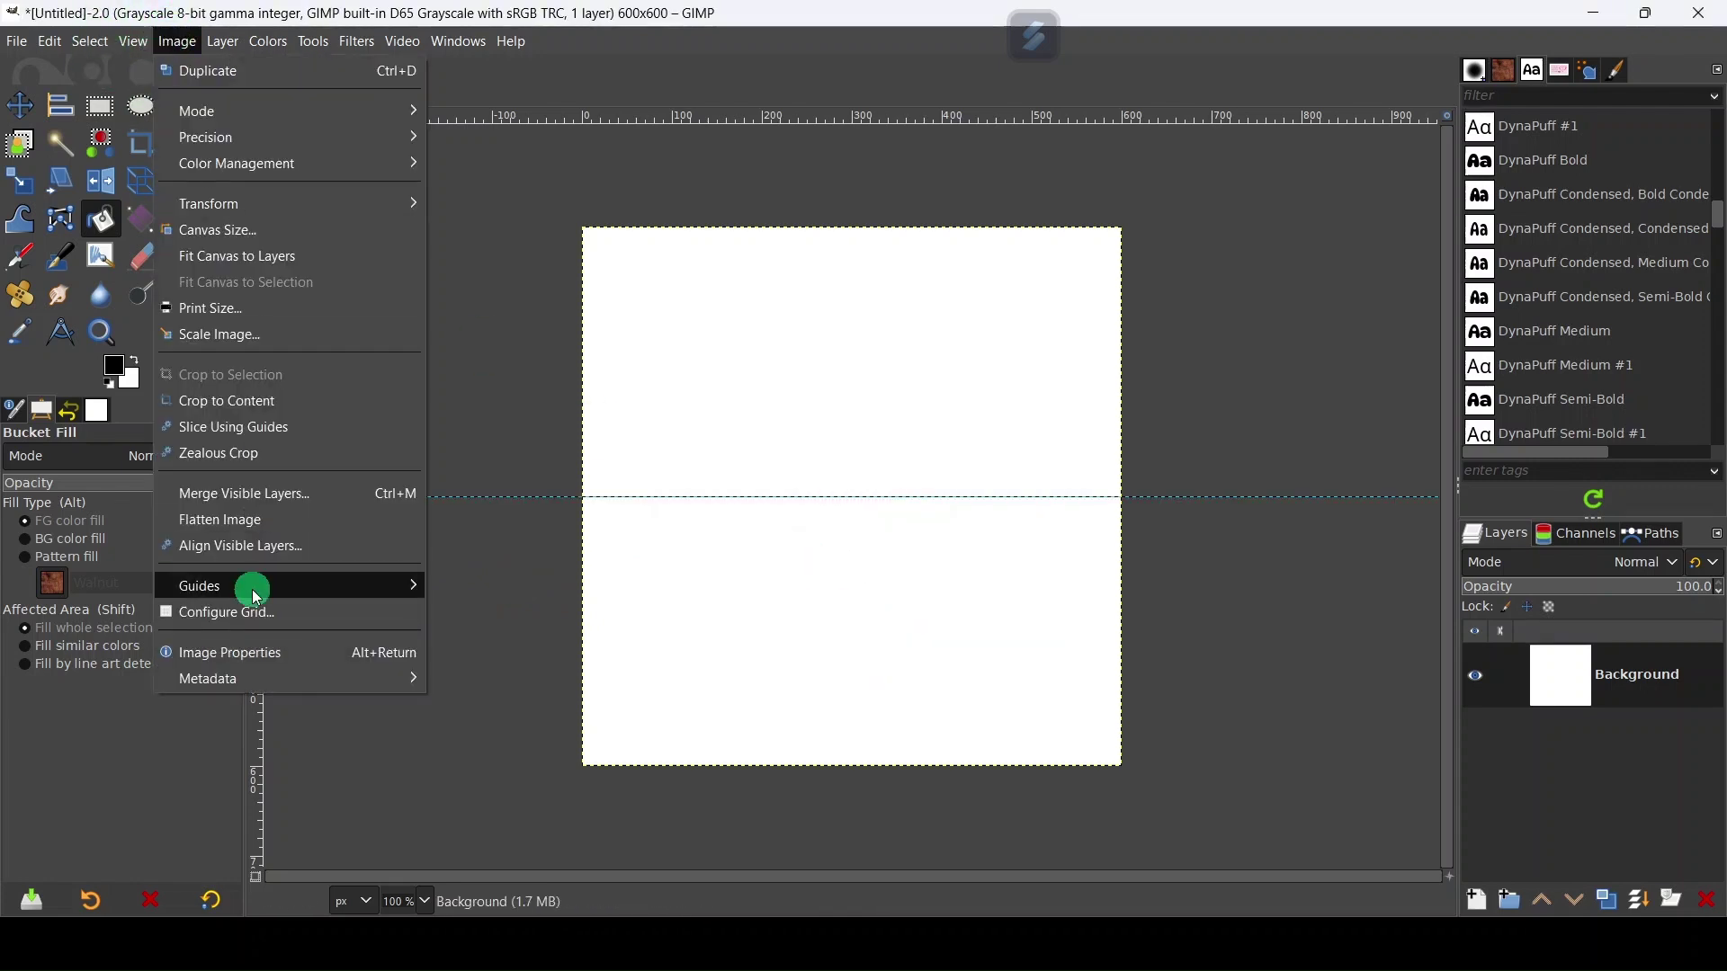
mouse_move(247, 585)
click(513, 589)
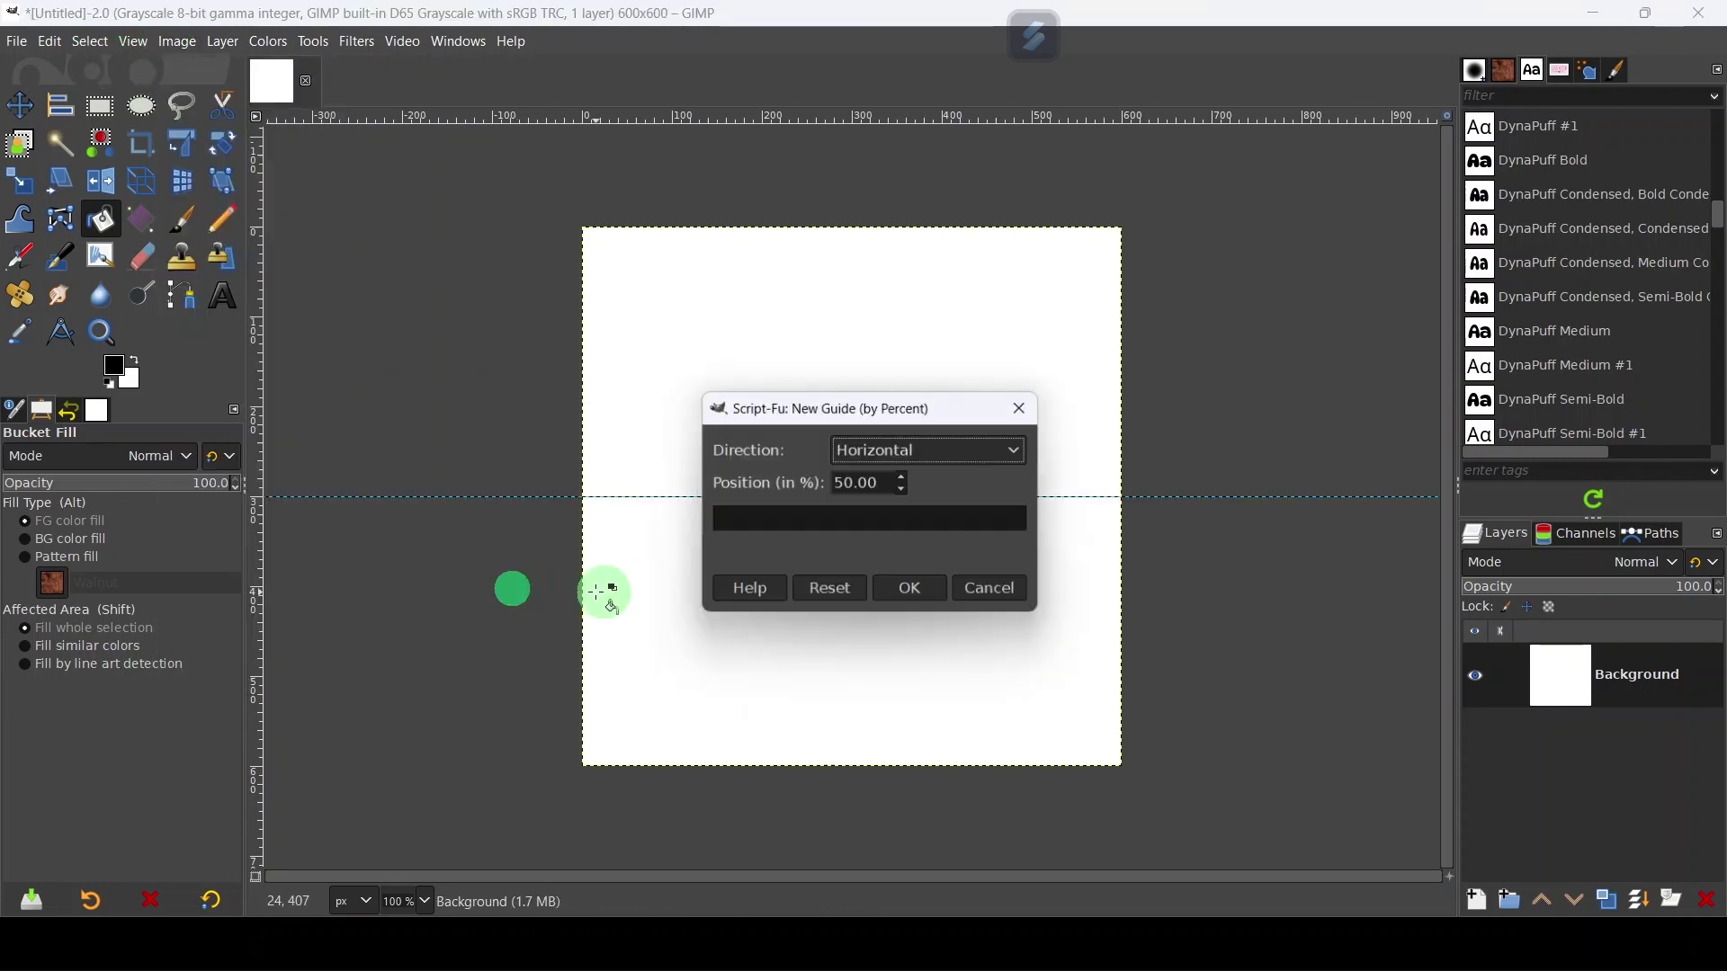
click(929, 594)
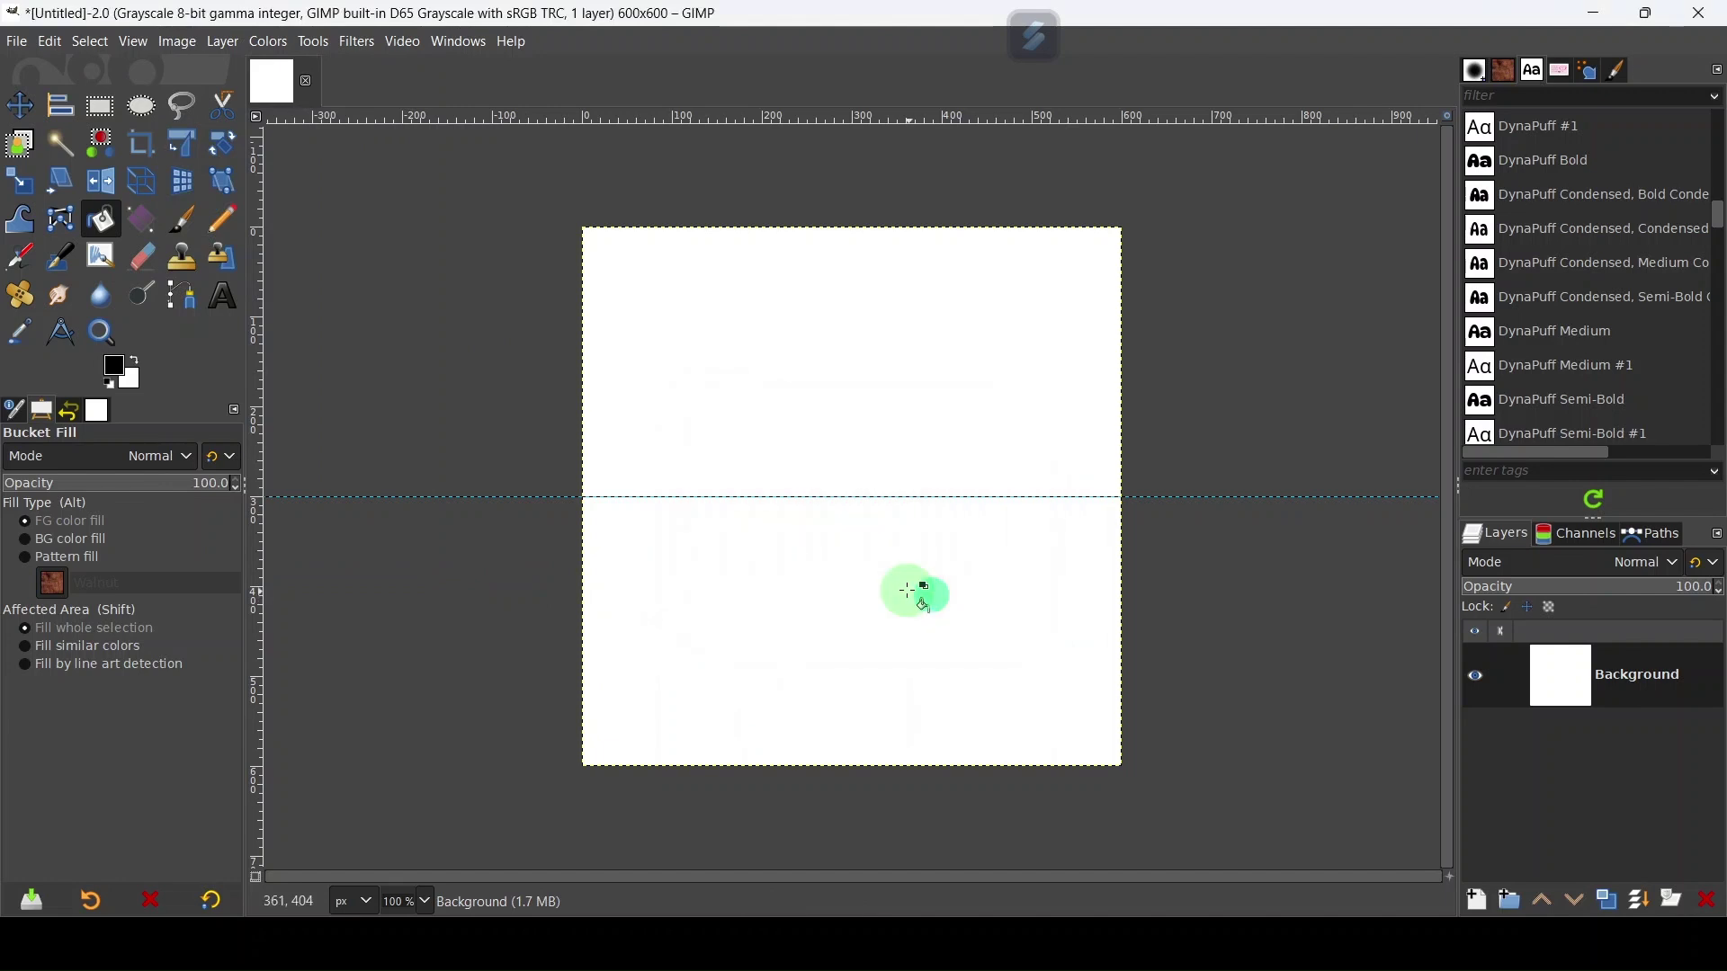
- Add a vertical guide at 50% to quarter the canvas
click(177, 42)
mouse_move(253, 586)
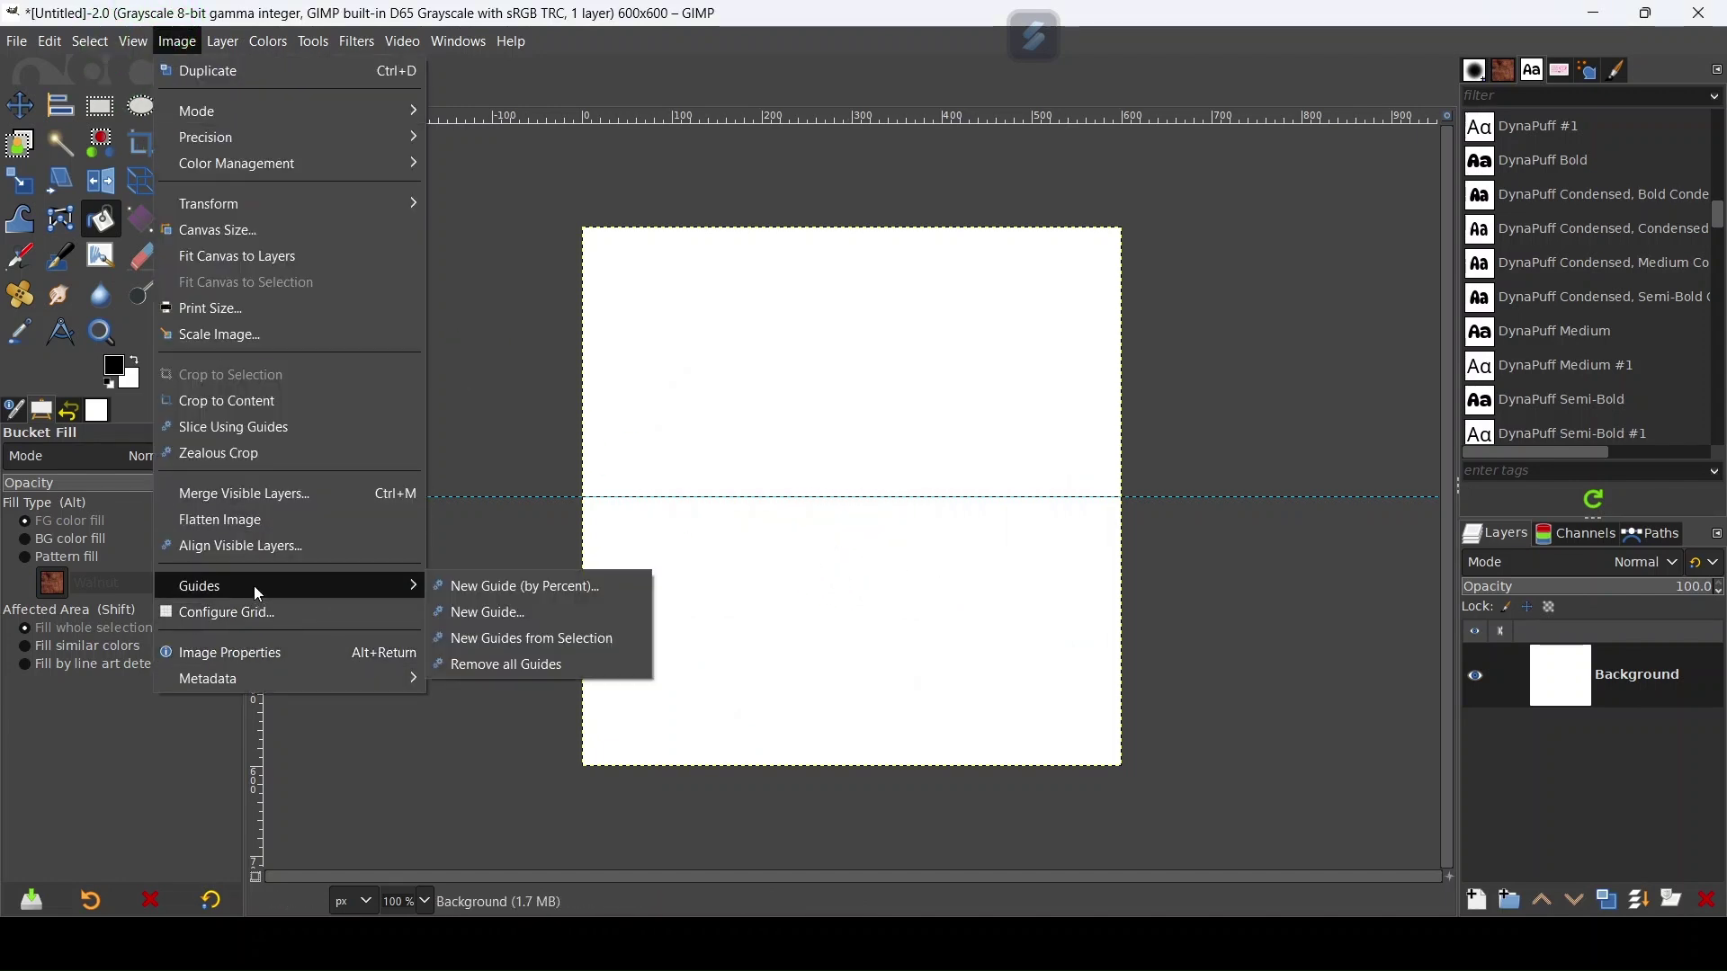
click(520, 596)
click(894, 451)
click(877, 505)
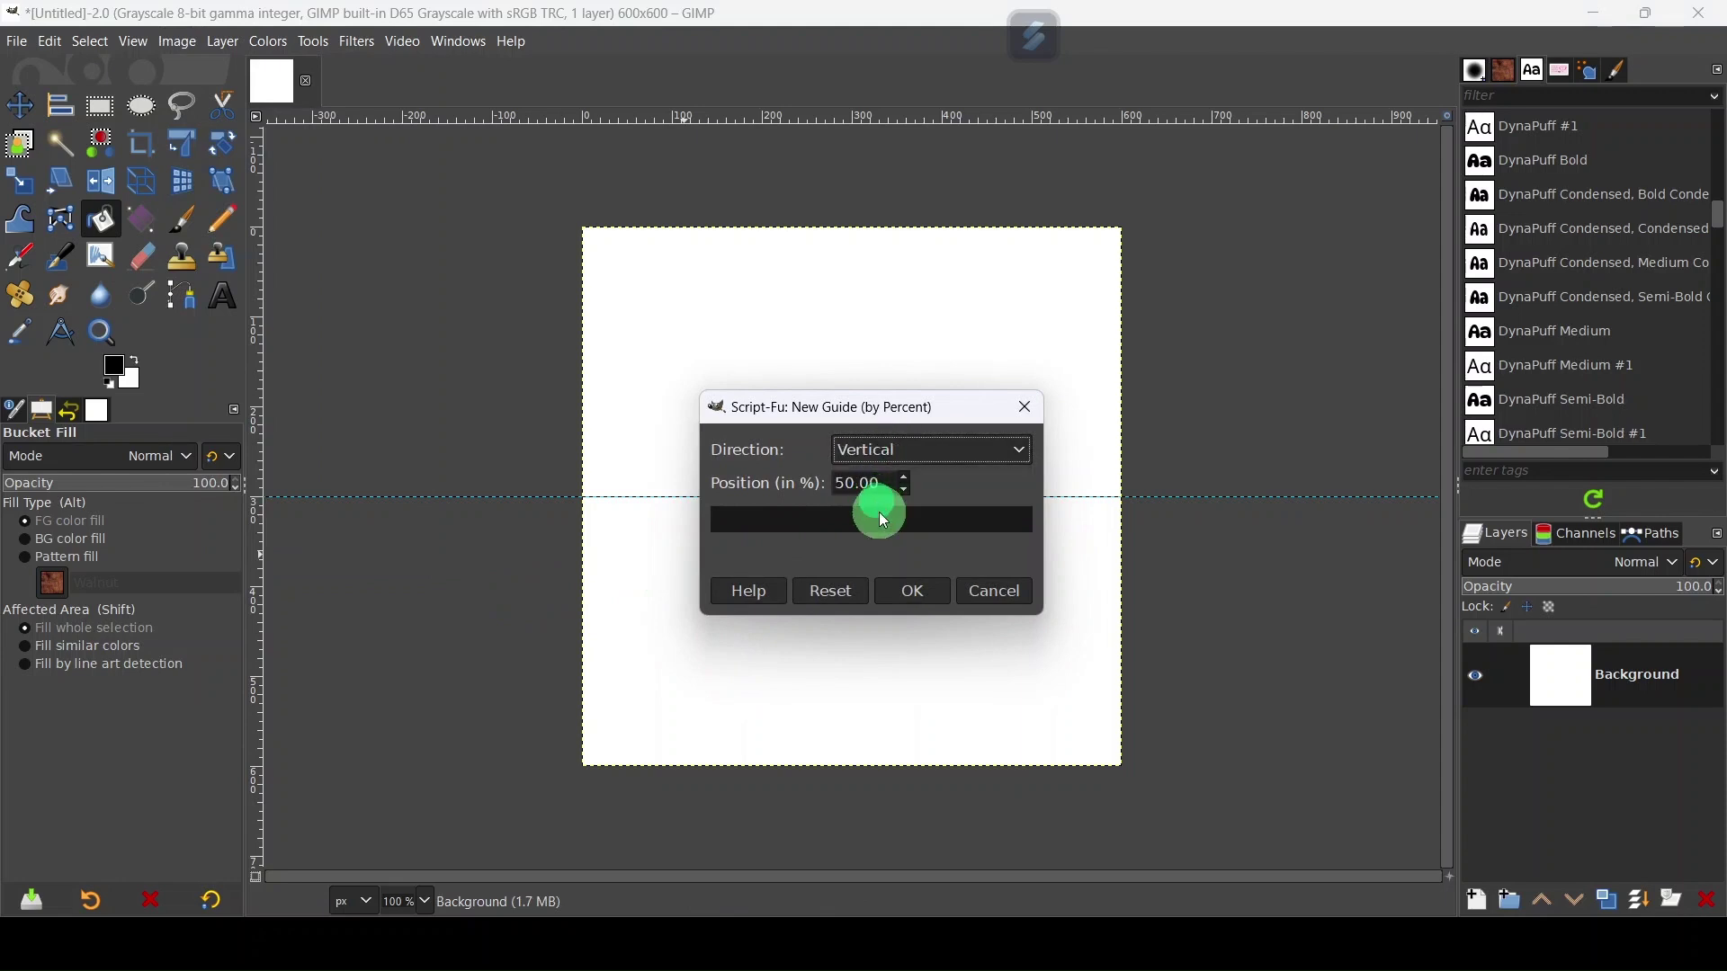
click(911, 589)
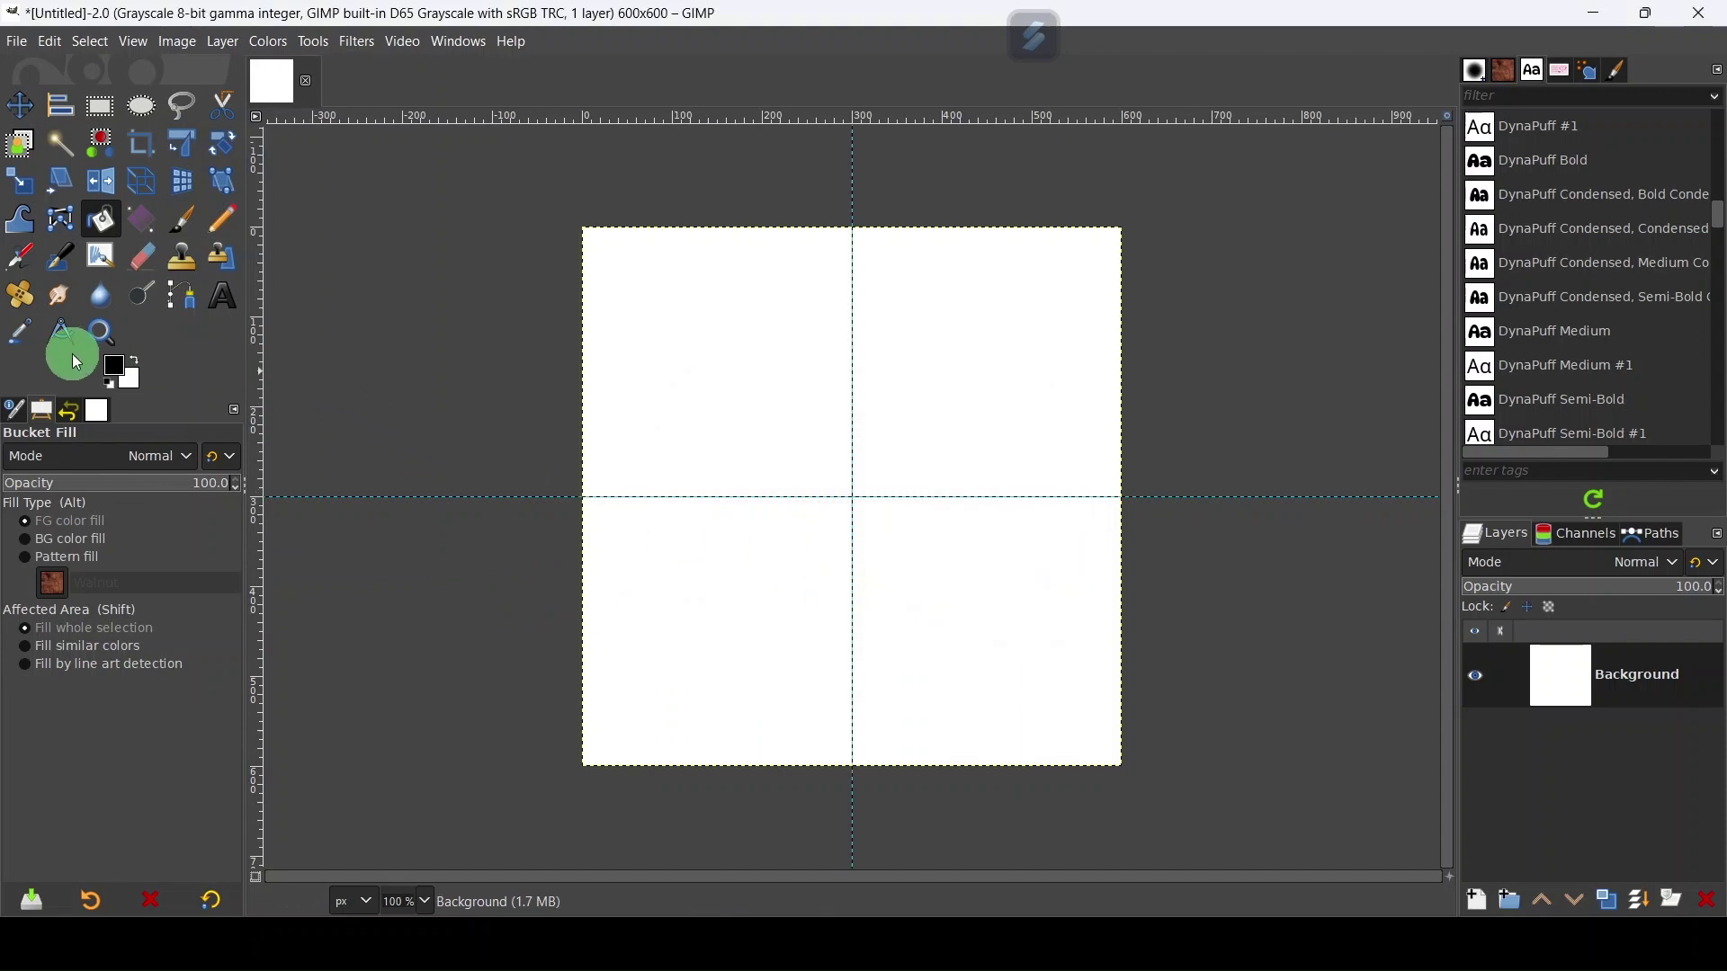
- Bucket-fill the canvas with pale pink fff5f5
click(117, 371)
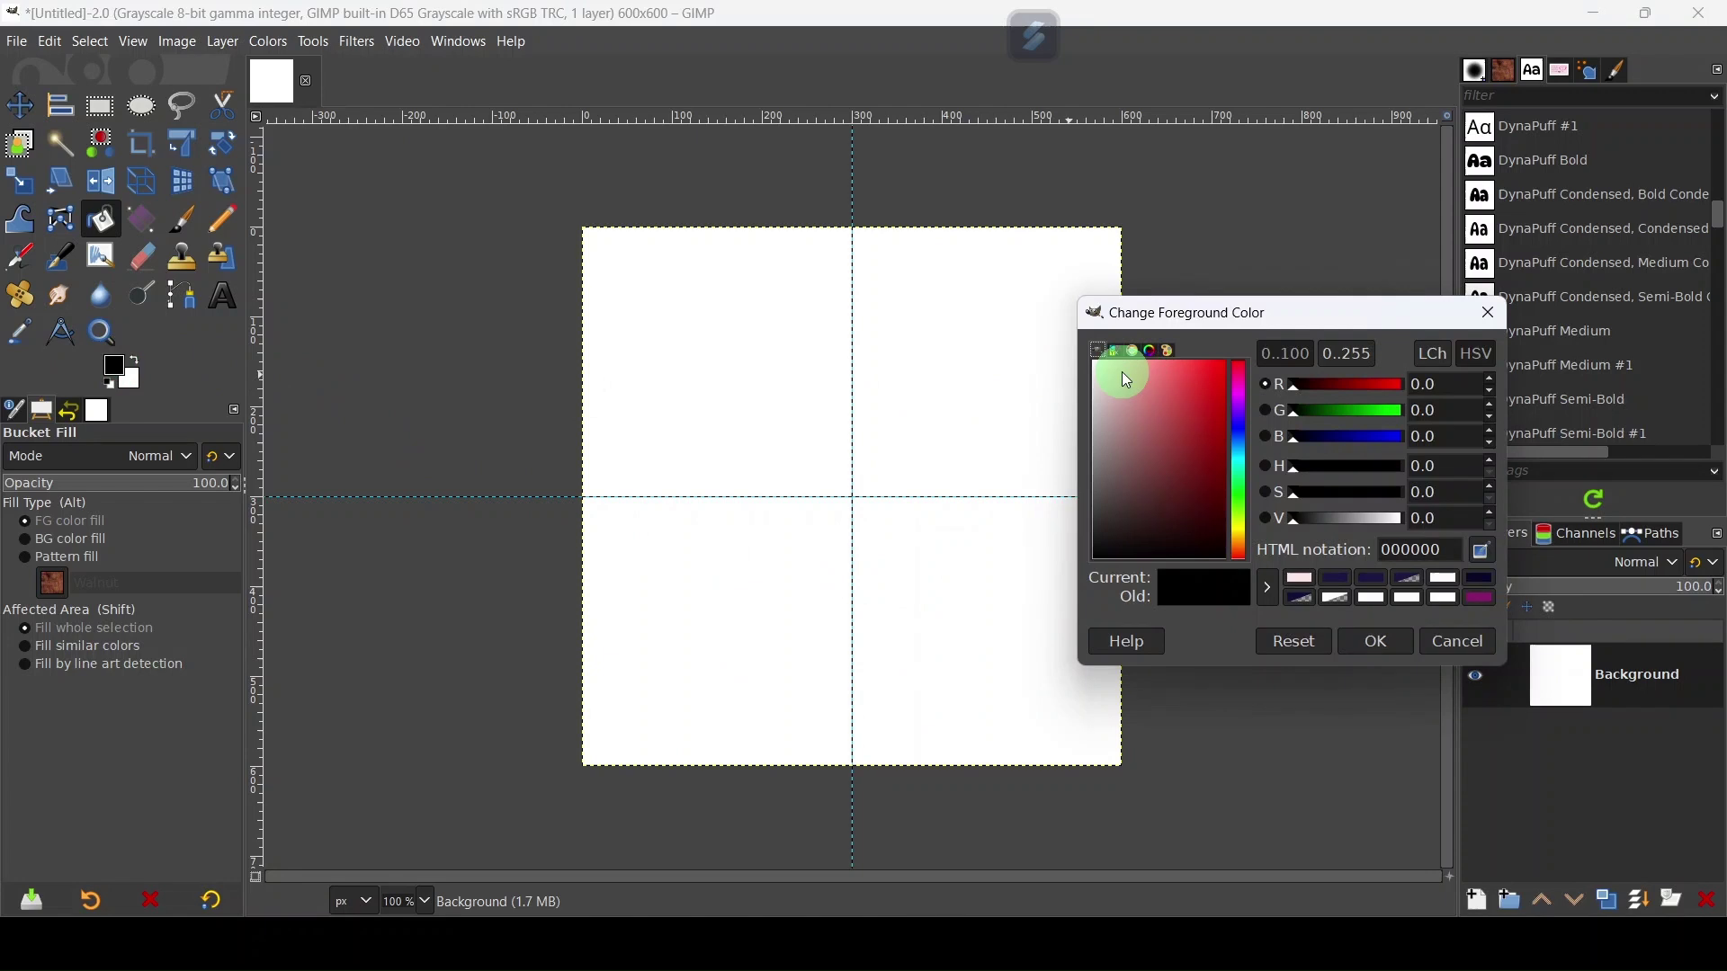
drag(1122, 375, 1102, 360)
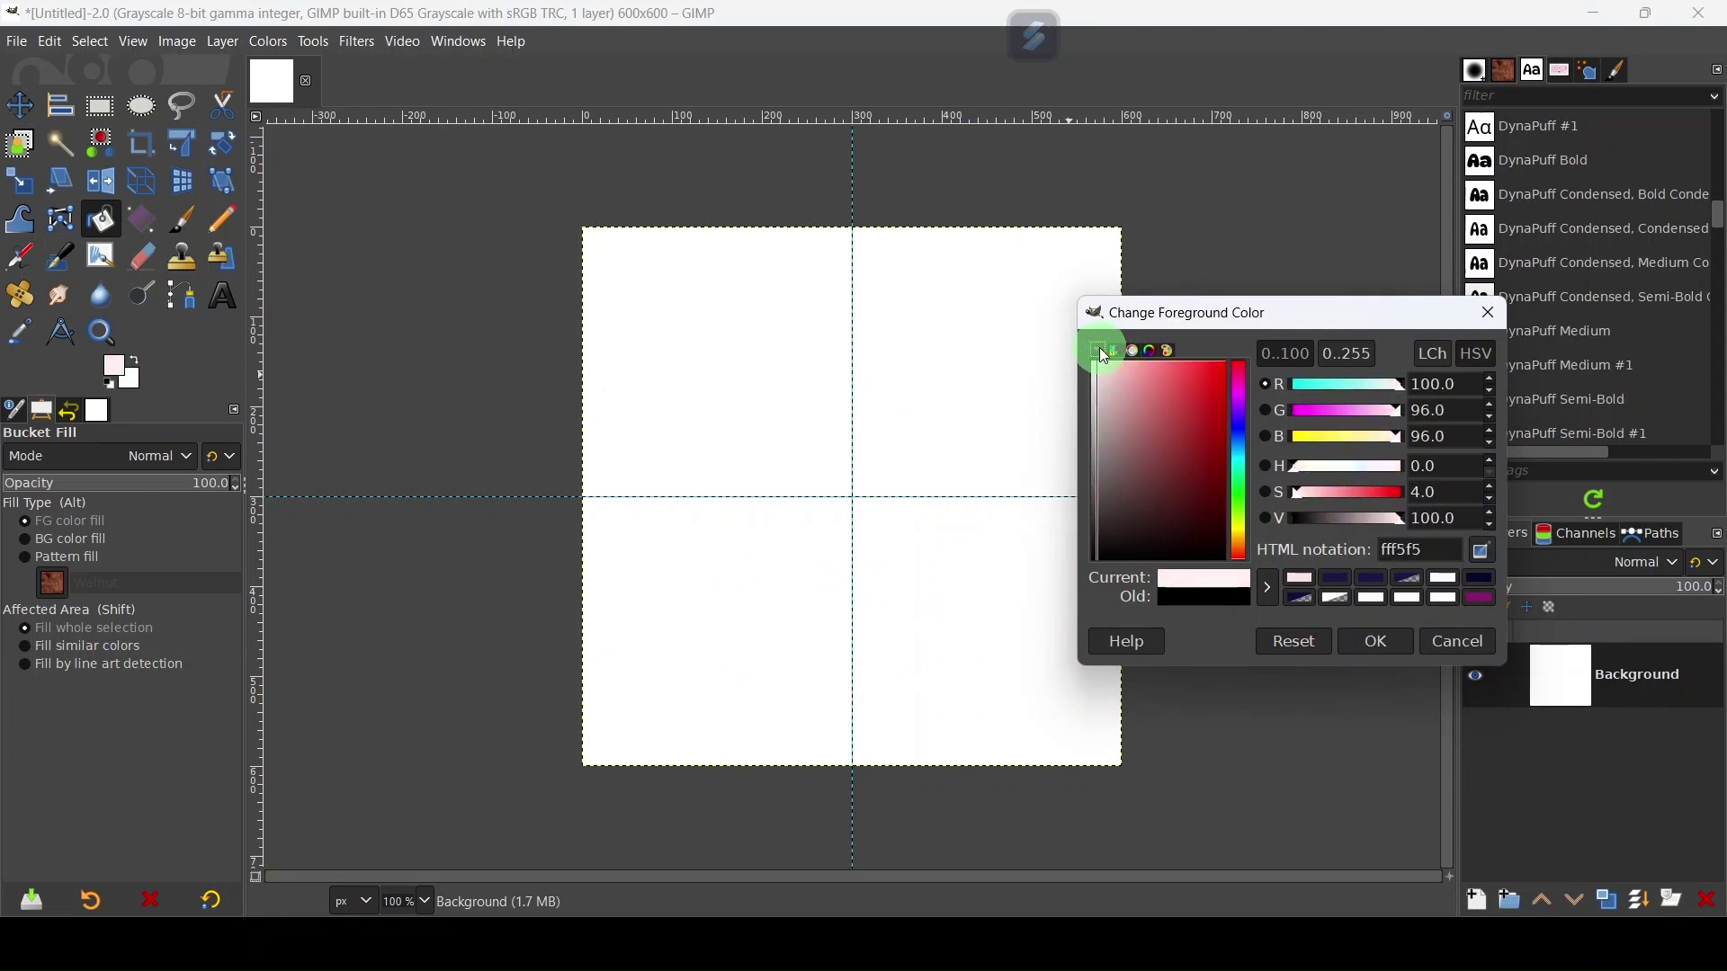
click(1368, 638)
click(785, 396)
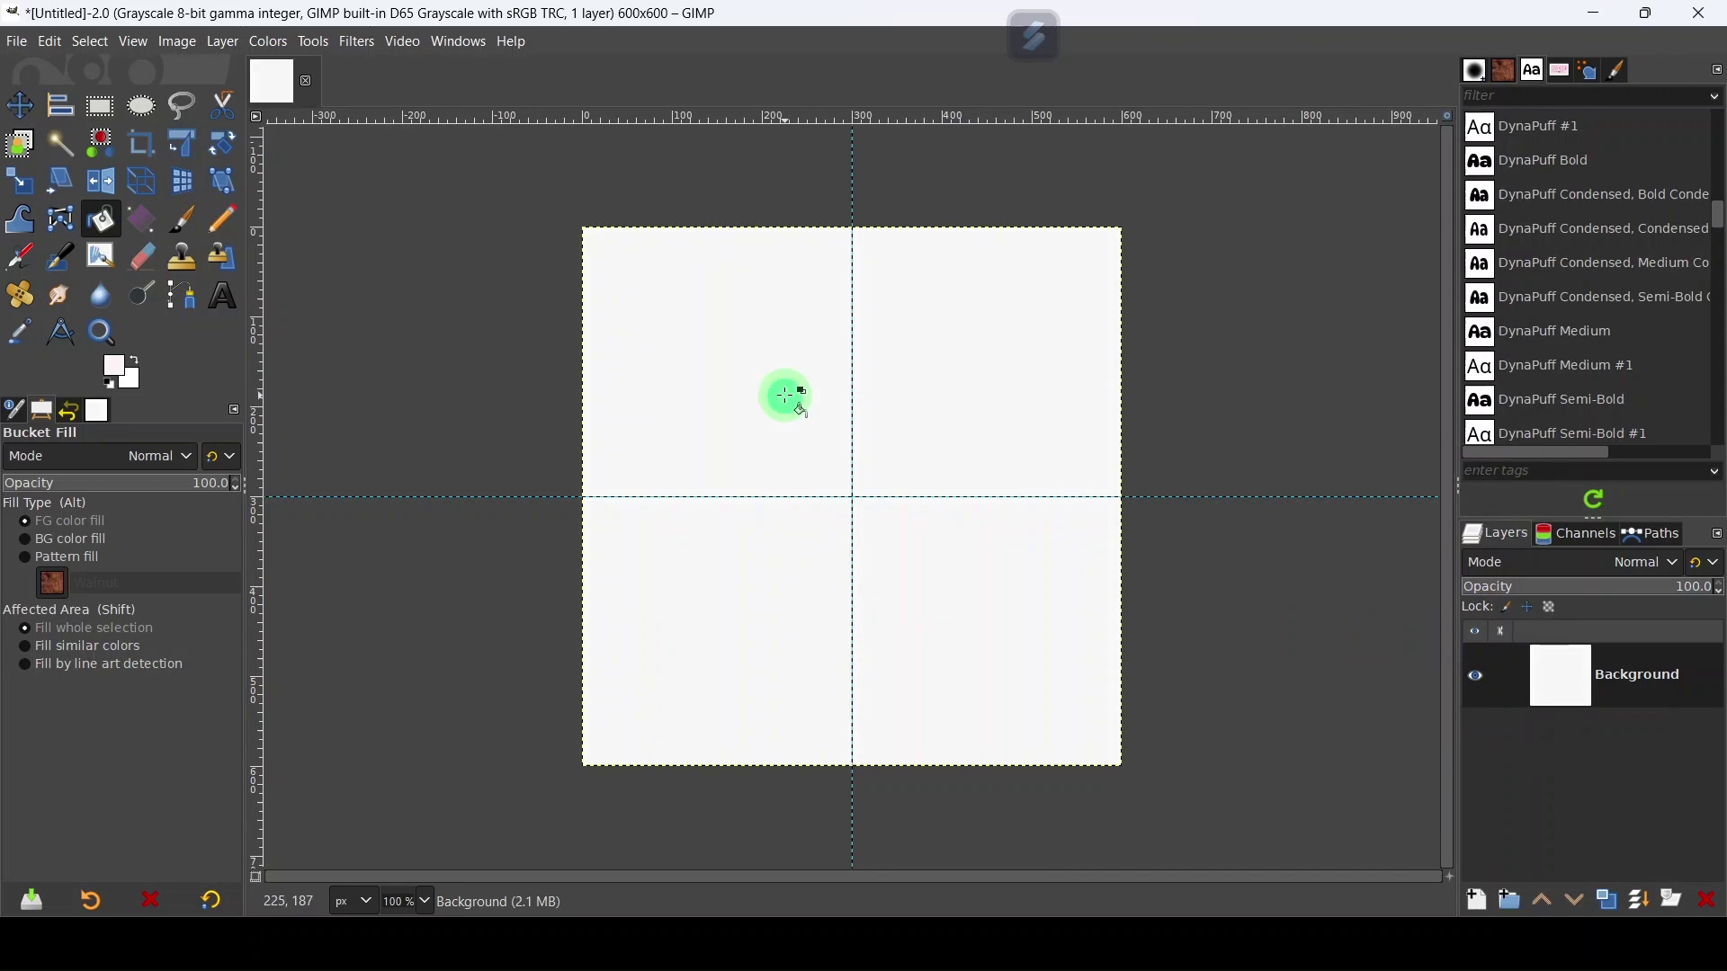
- Convert the image mode to RGB
click(173, 43)
mouse_move(357, 116)
click(463, 111)
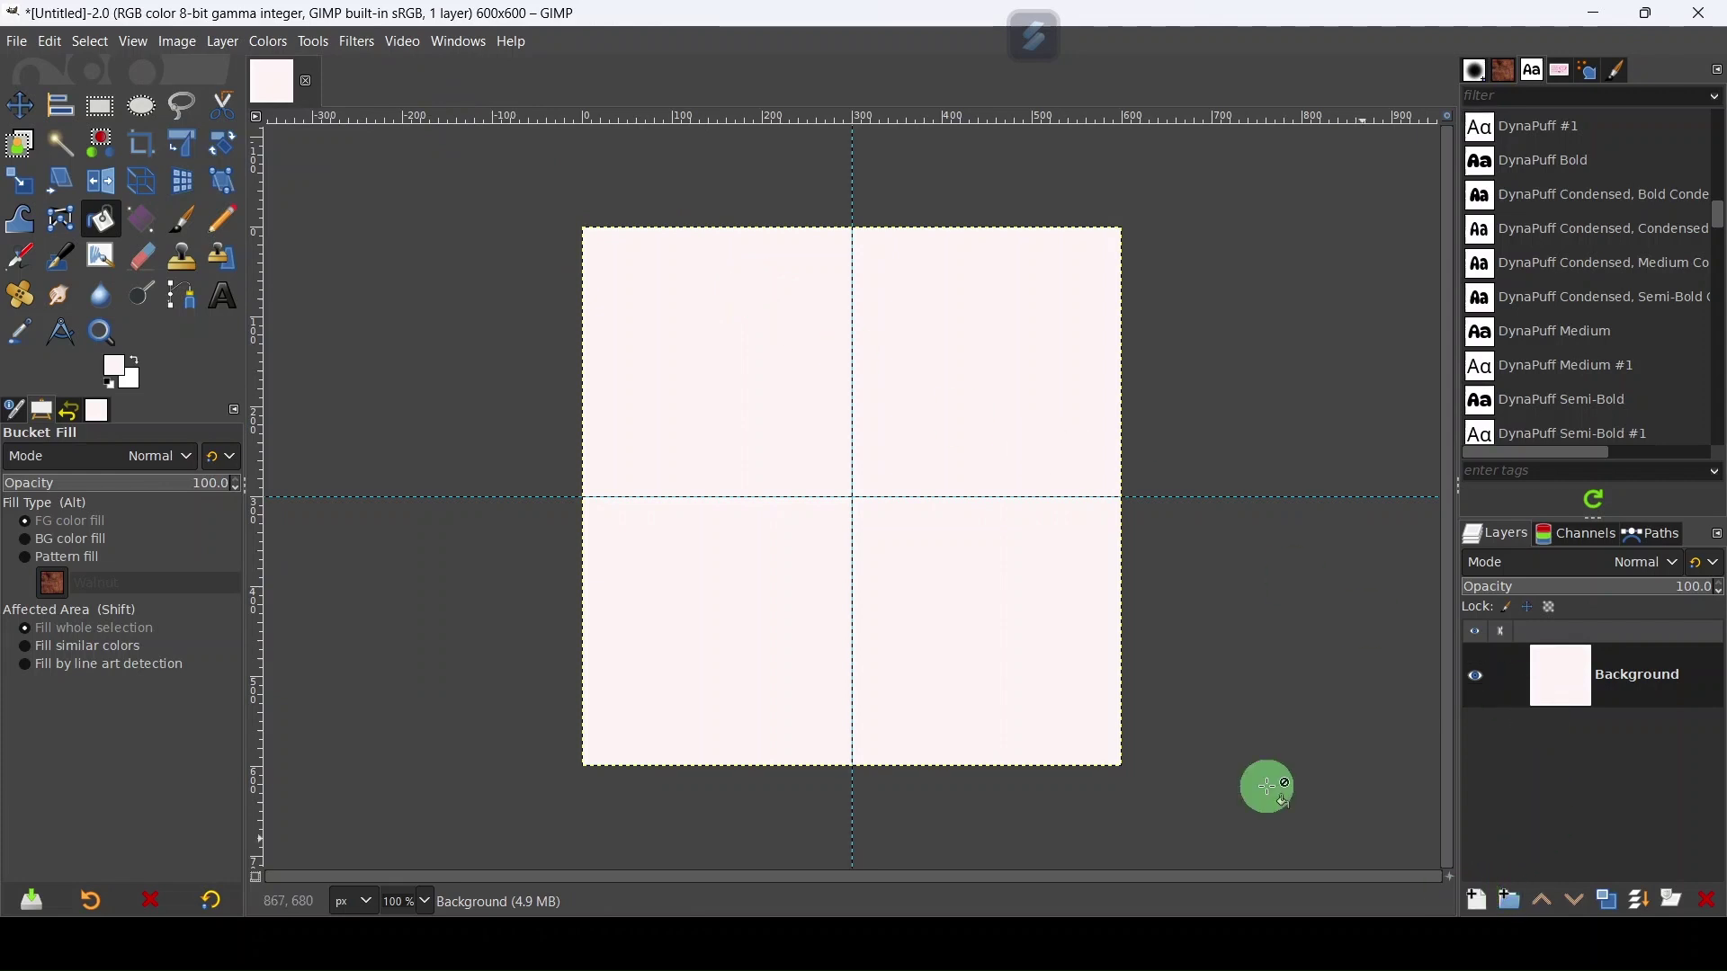
- With the Paintbrush tool, add a new layer named 'heart shape' above Background
click(180, 223)
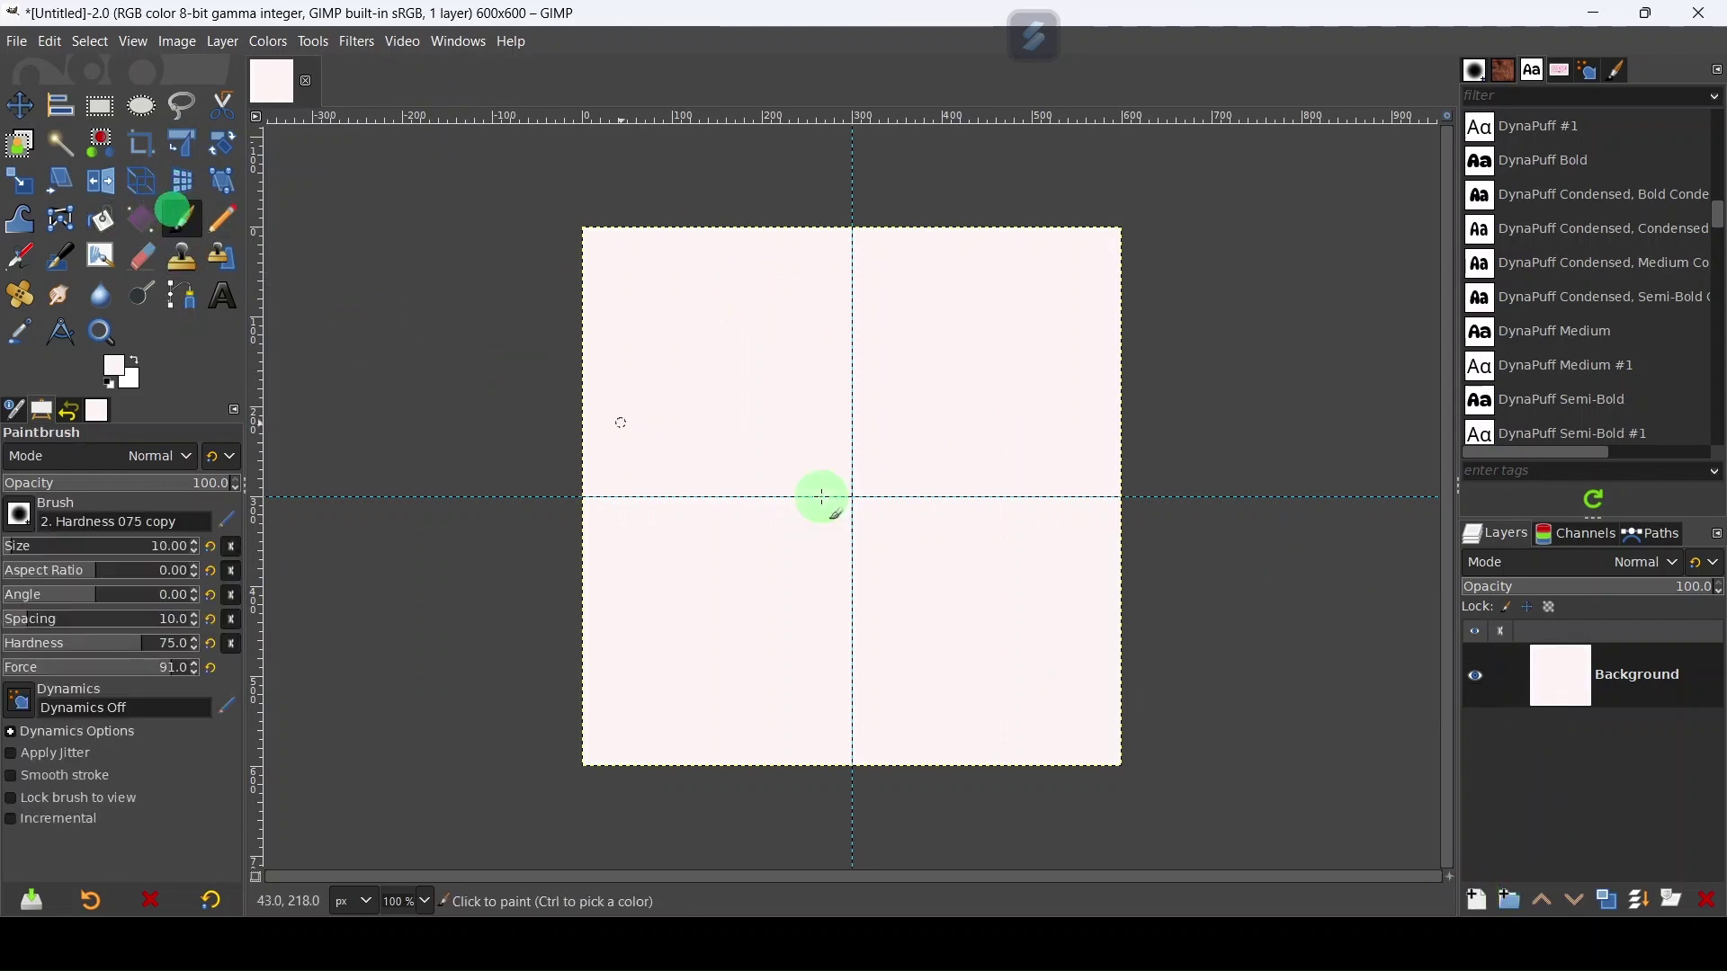
click(1477, 902)
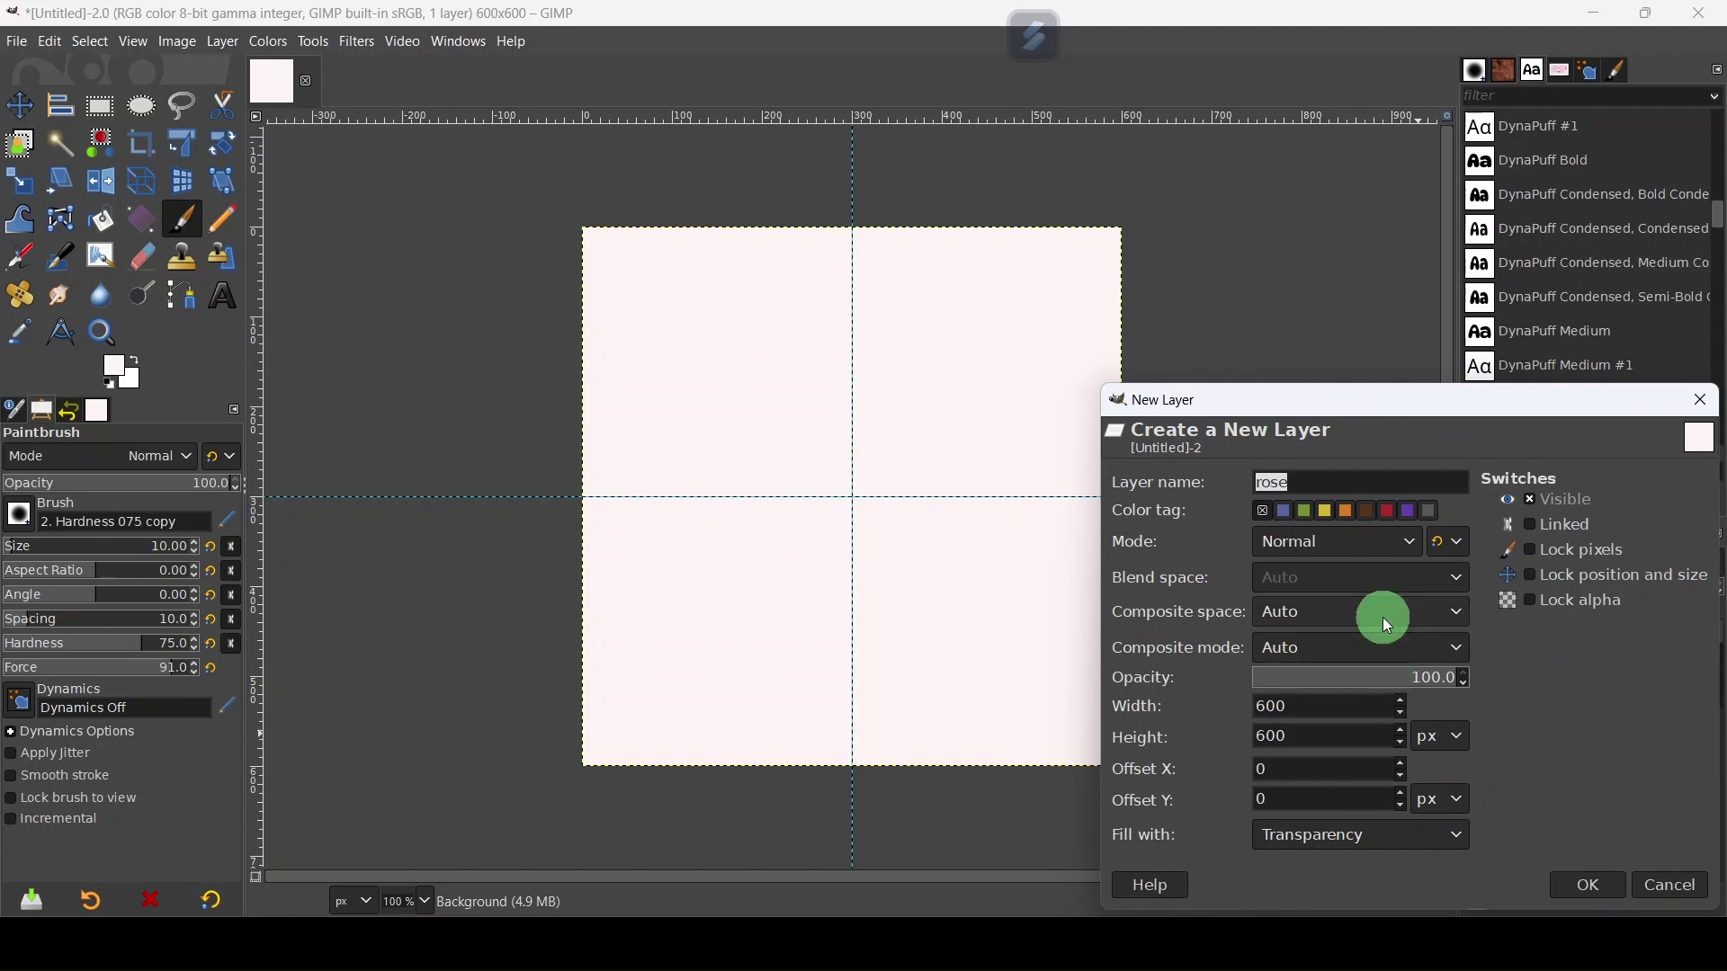
text(heart shape)
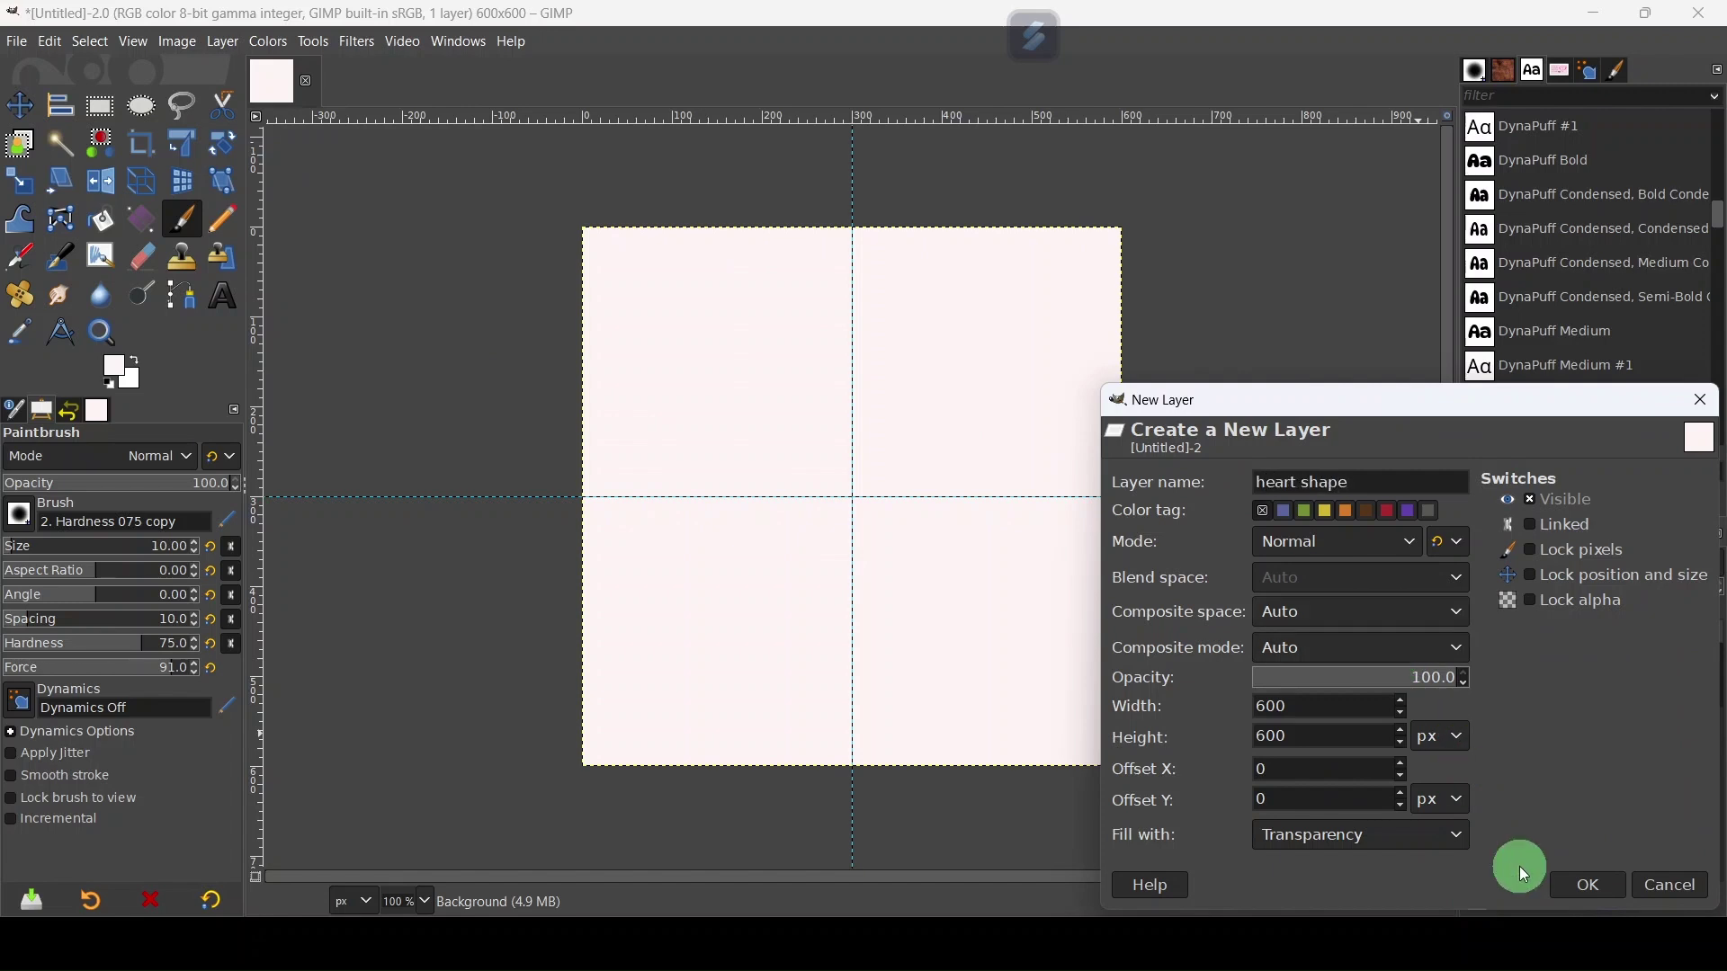
click(1593, 887)
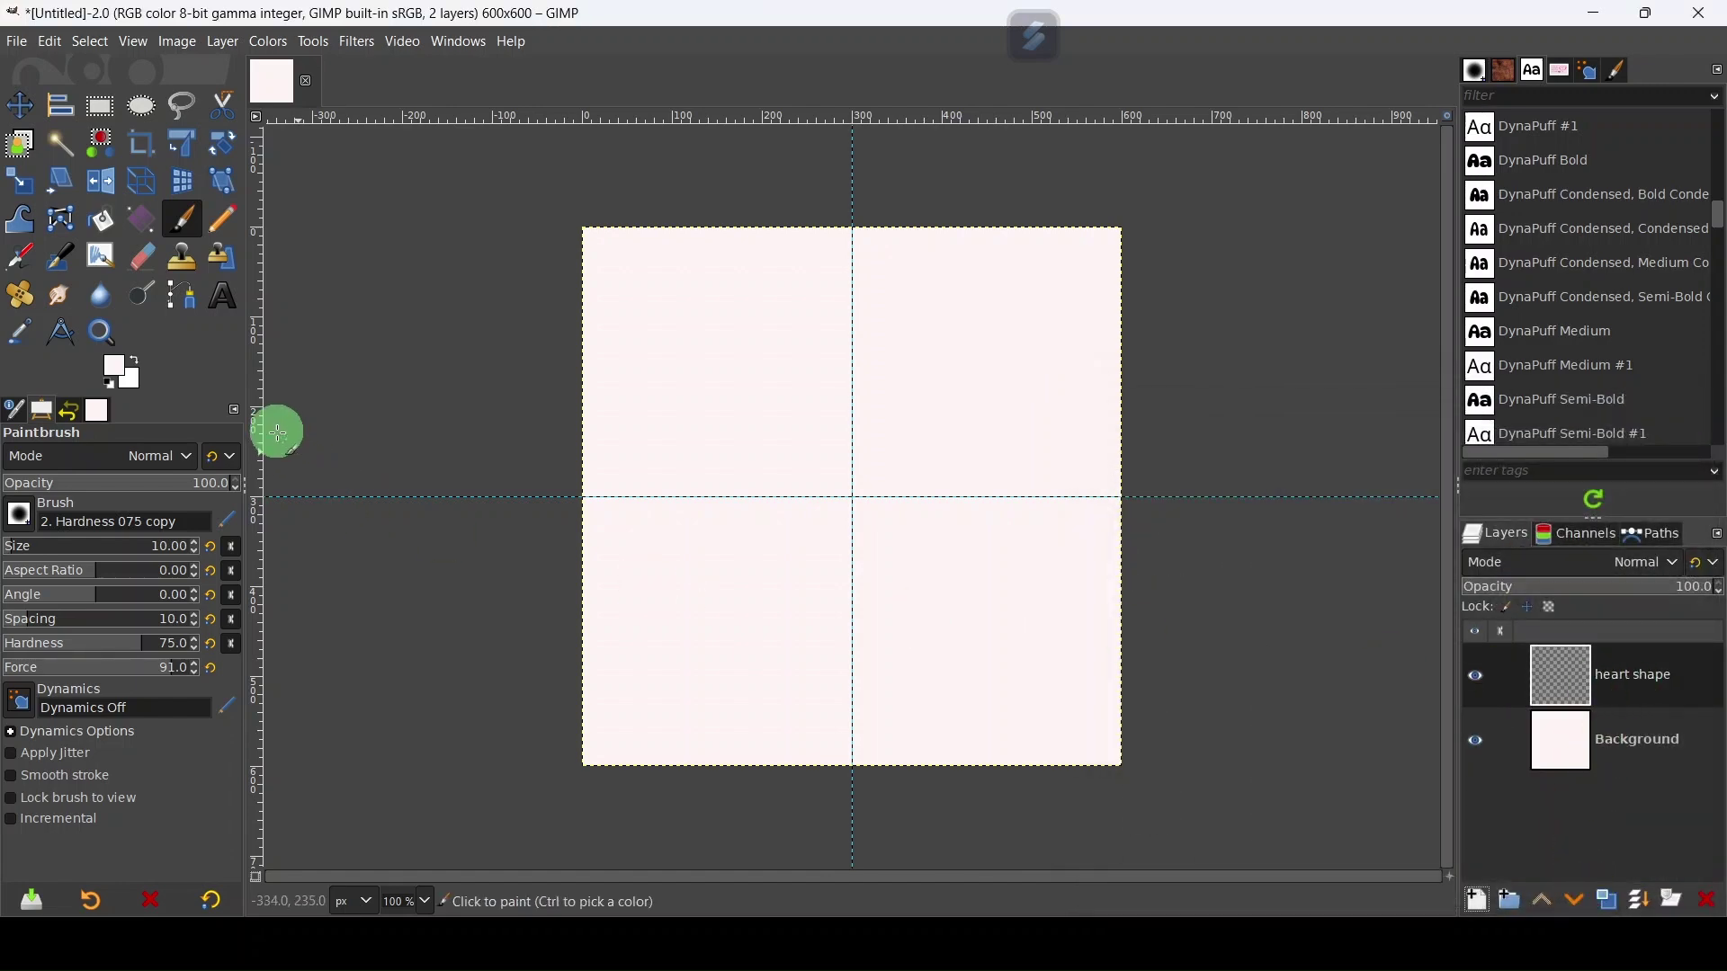
- Search 'heart' and select the heart3 brush at size 280
click(19, 514)
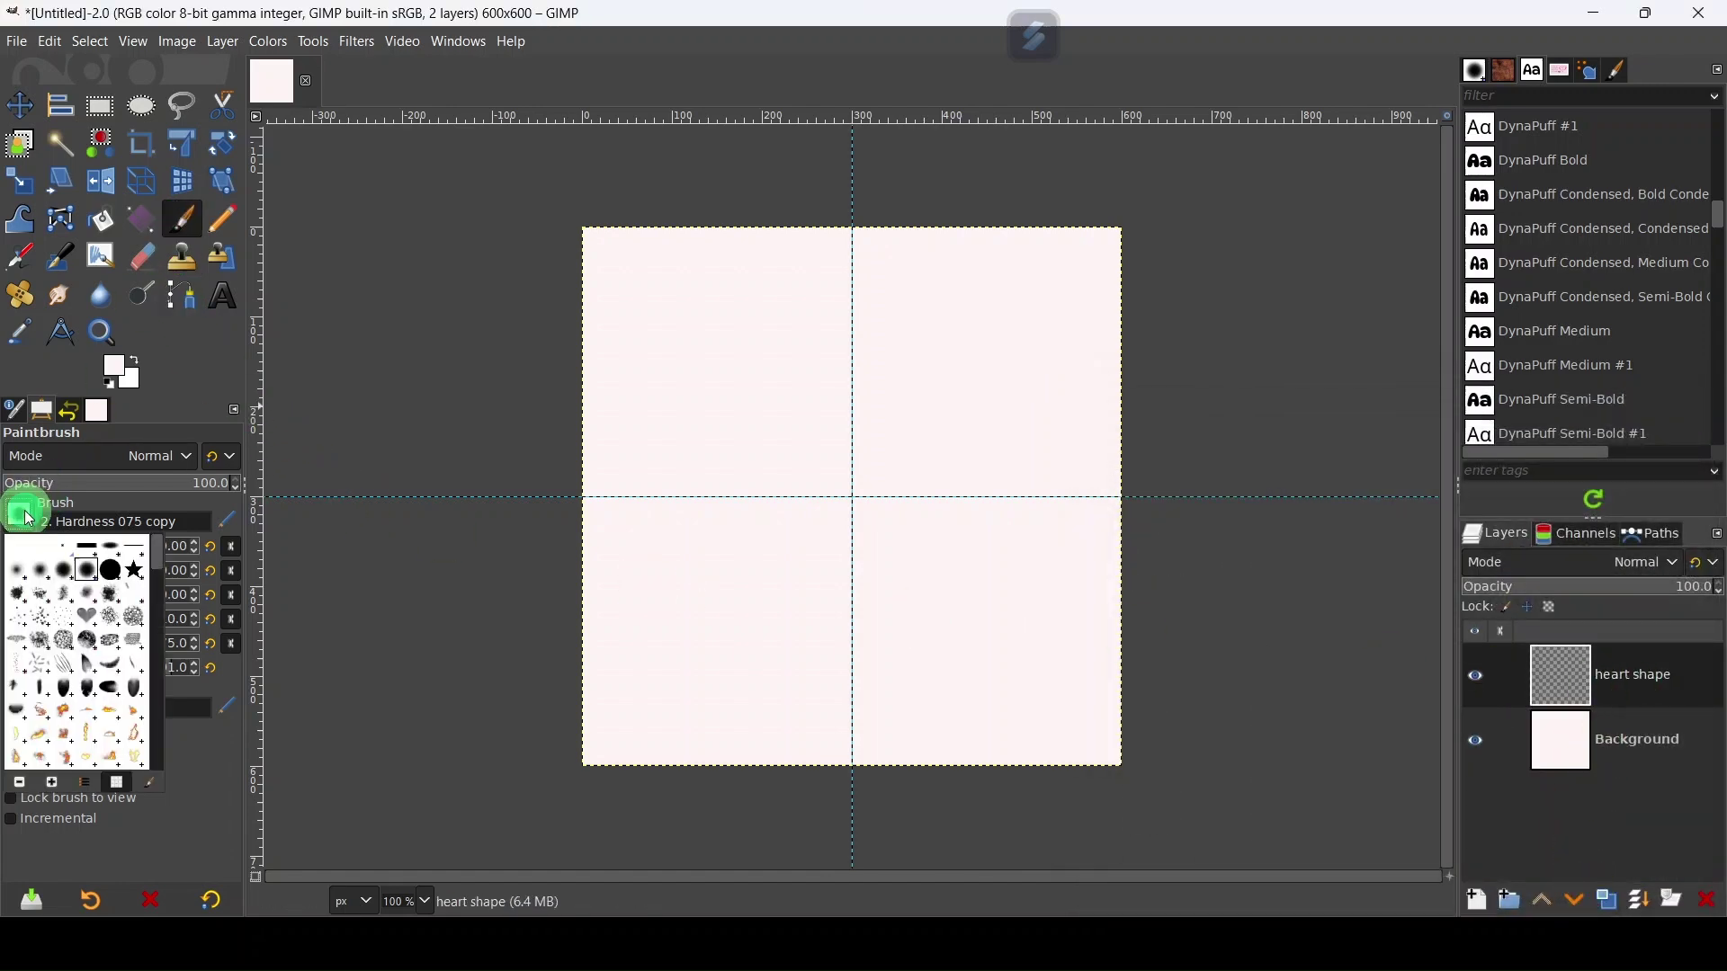
click(86, 523)
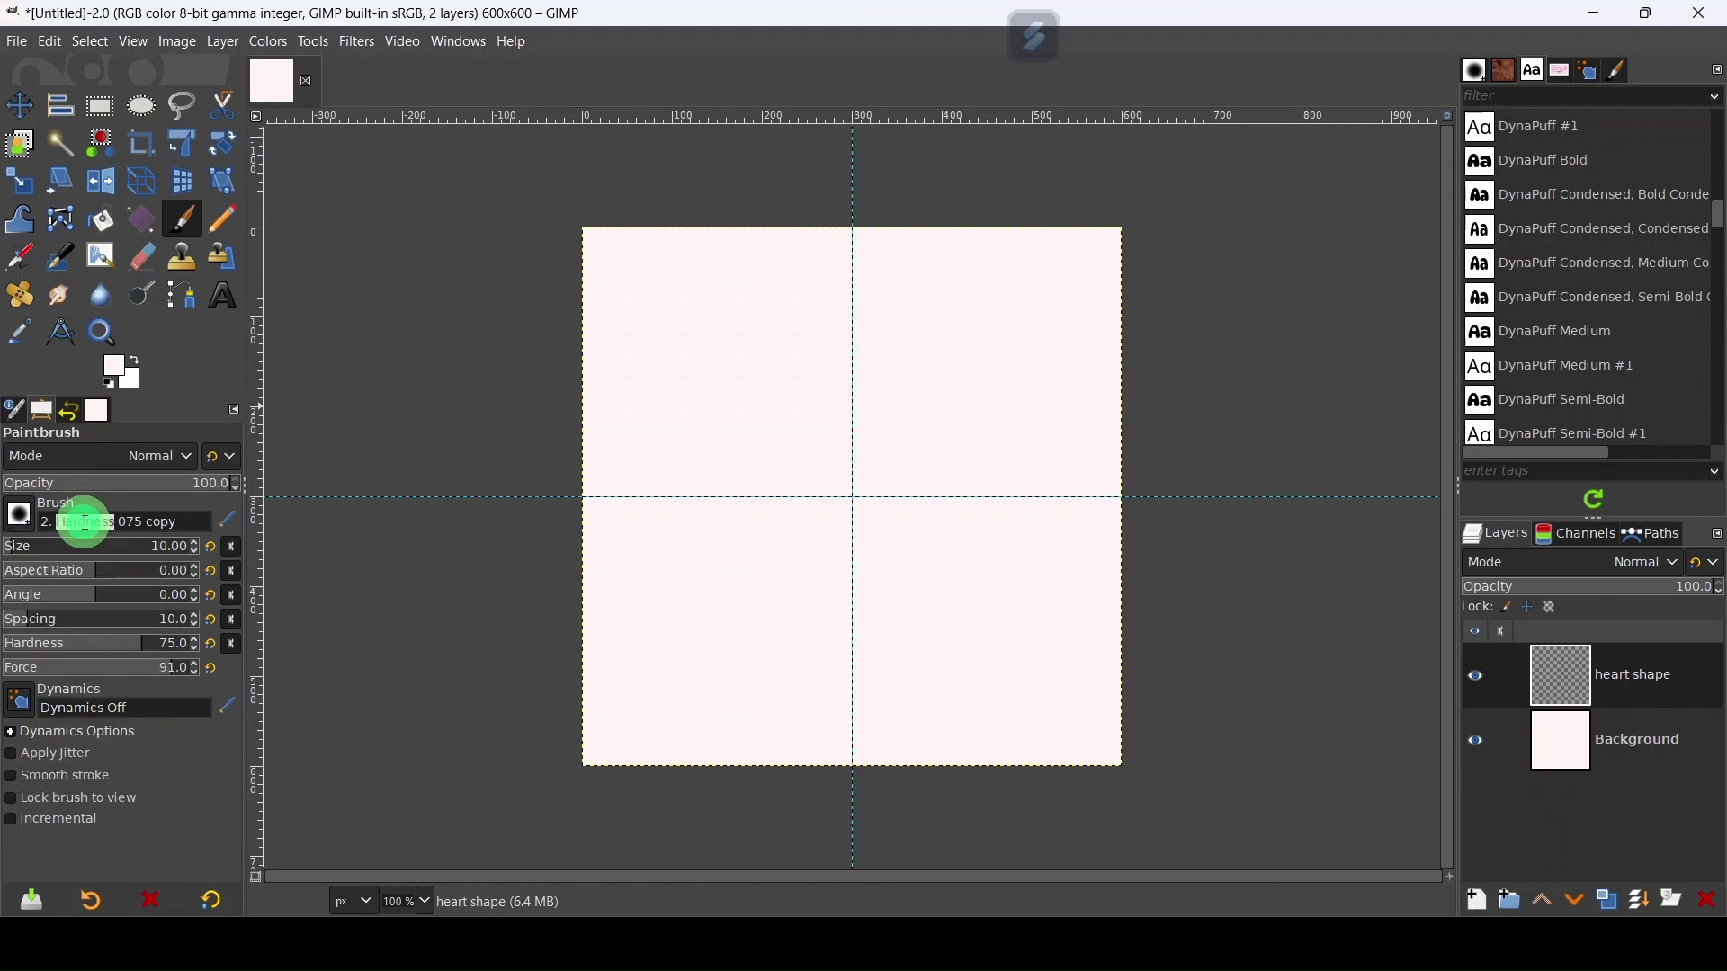
text(heart)
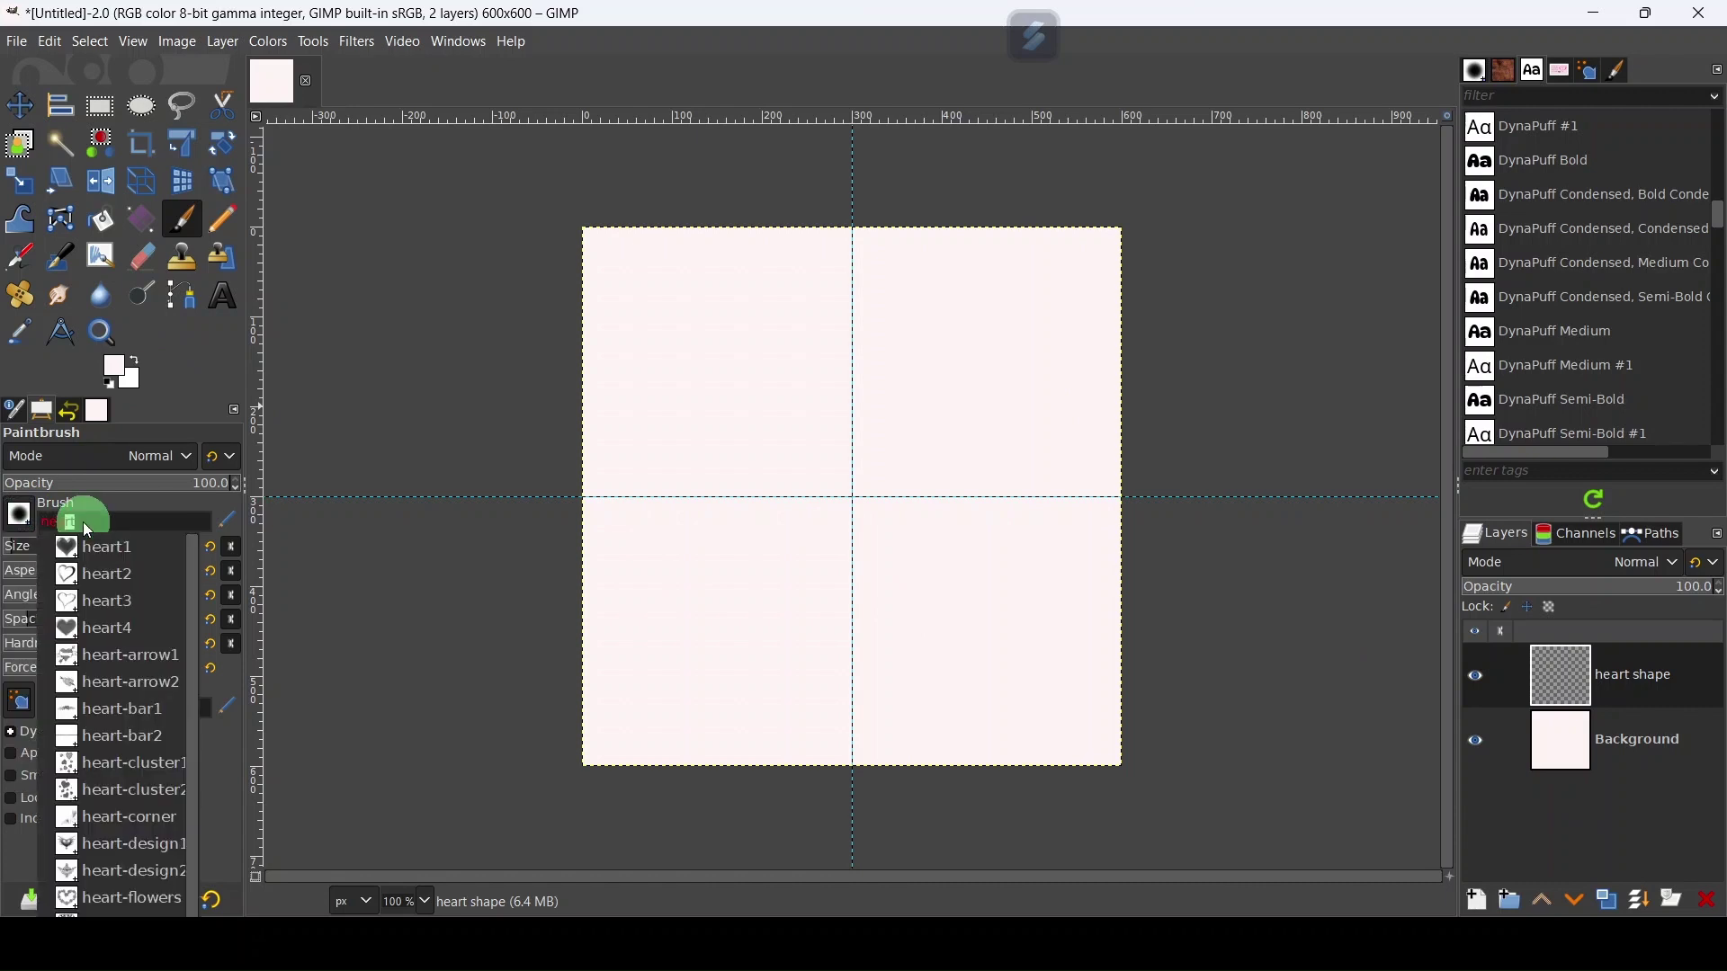
click(101, 601)
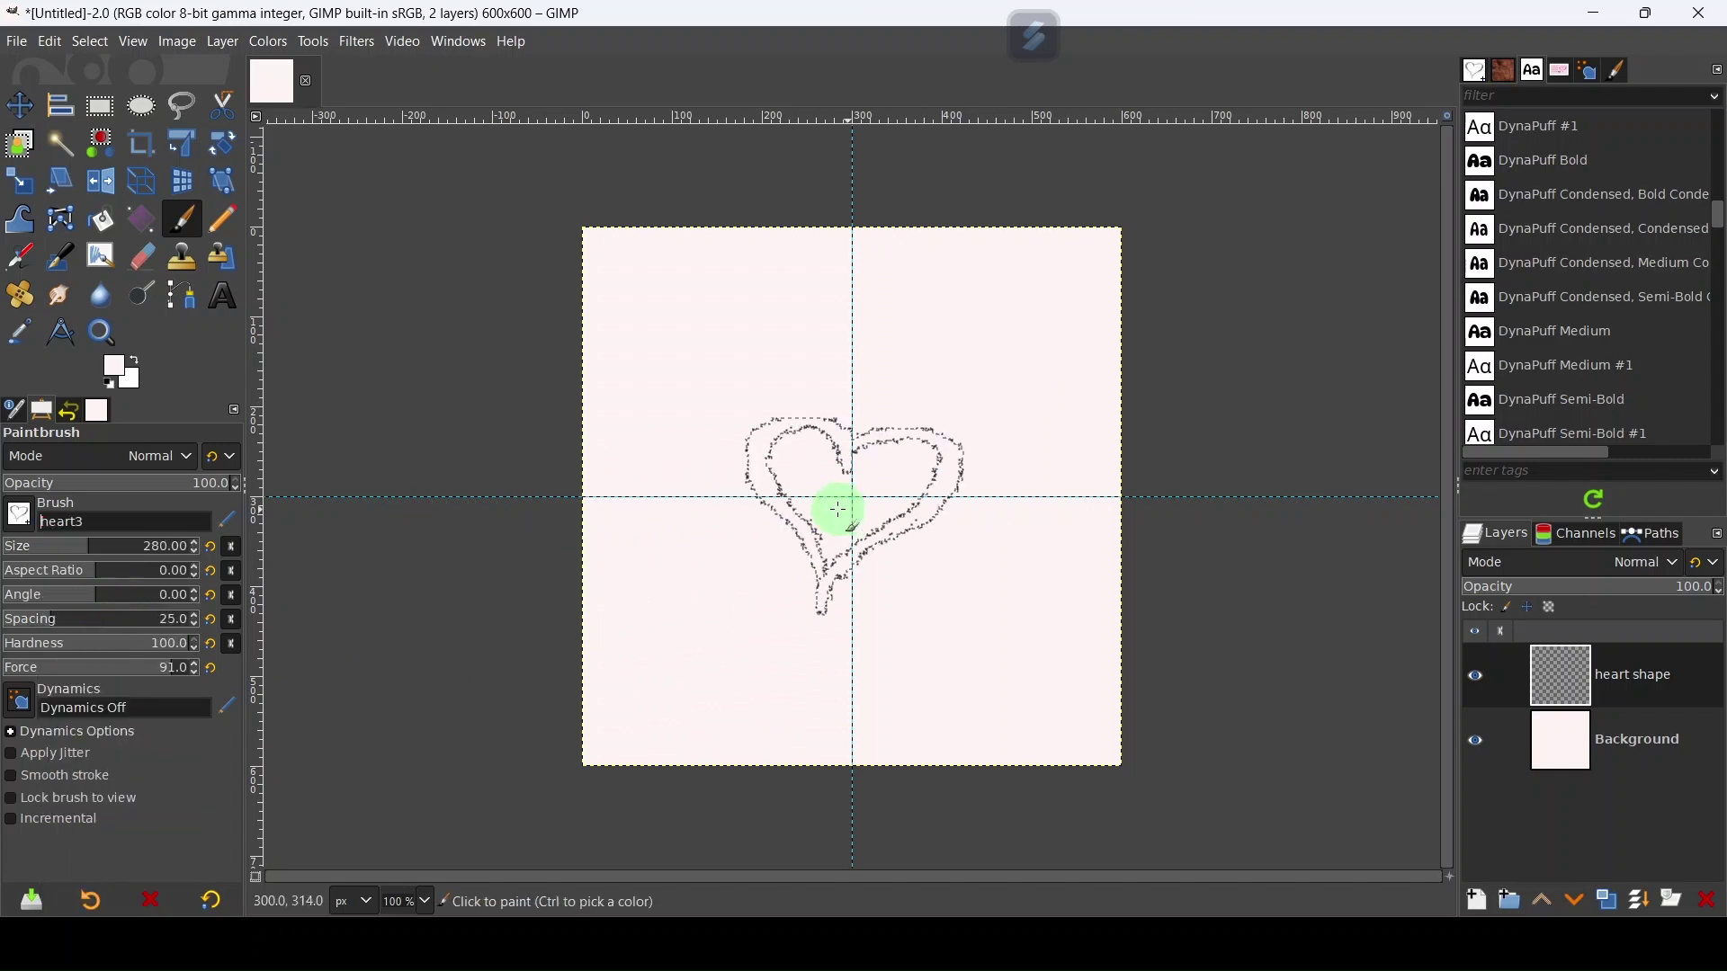
- Set the foreground colour to saturated red f80000
click(108, 369)
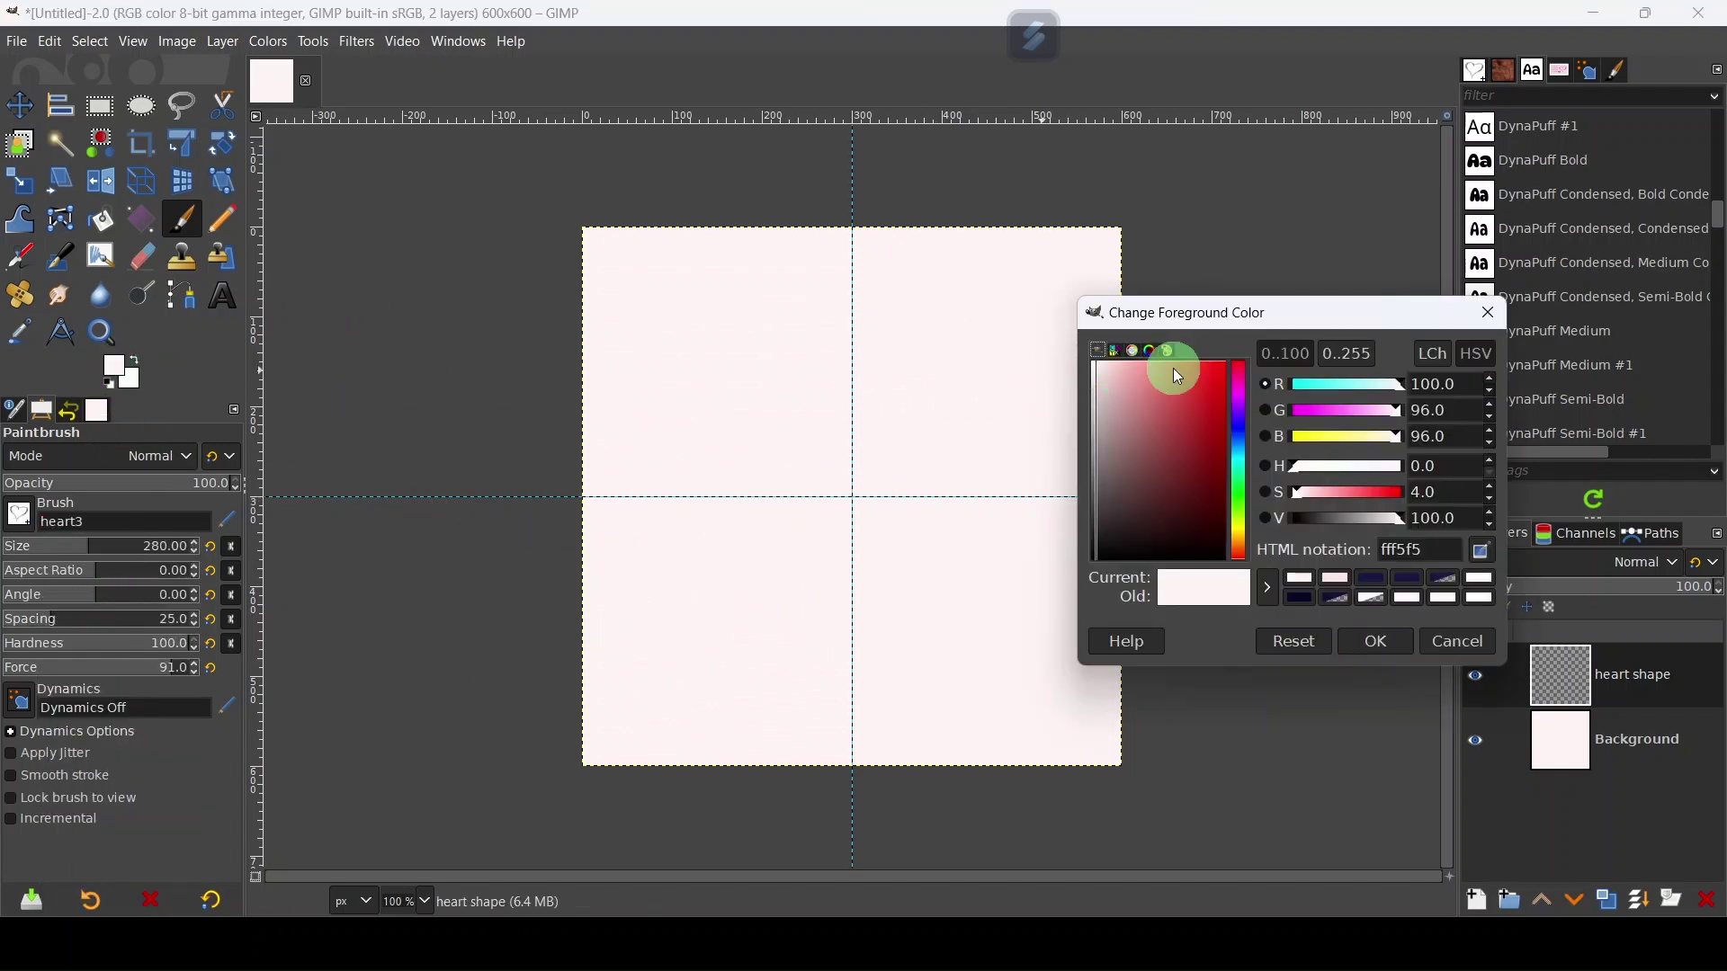
click(1221, 382)
drag(1215, 373, 1236, 365)
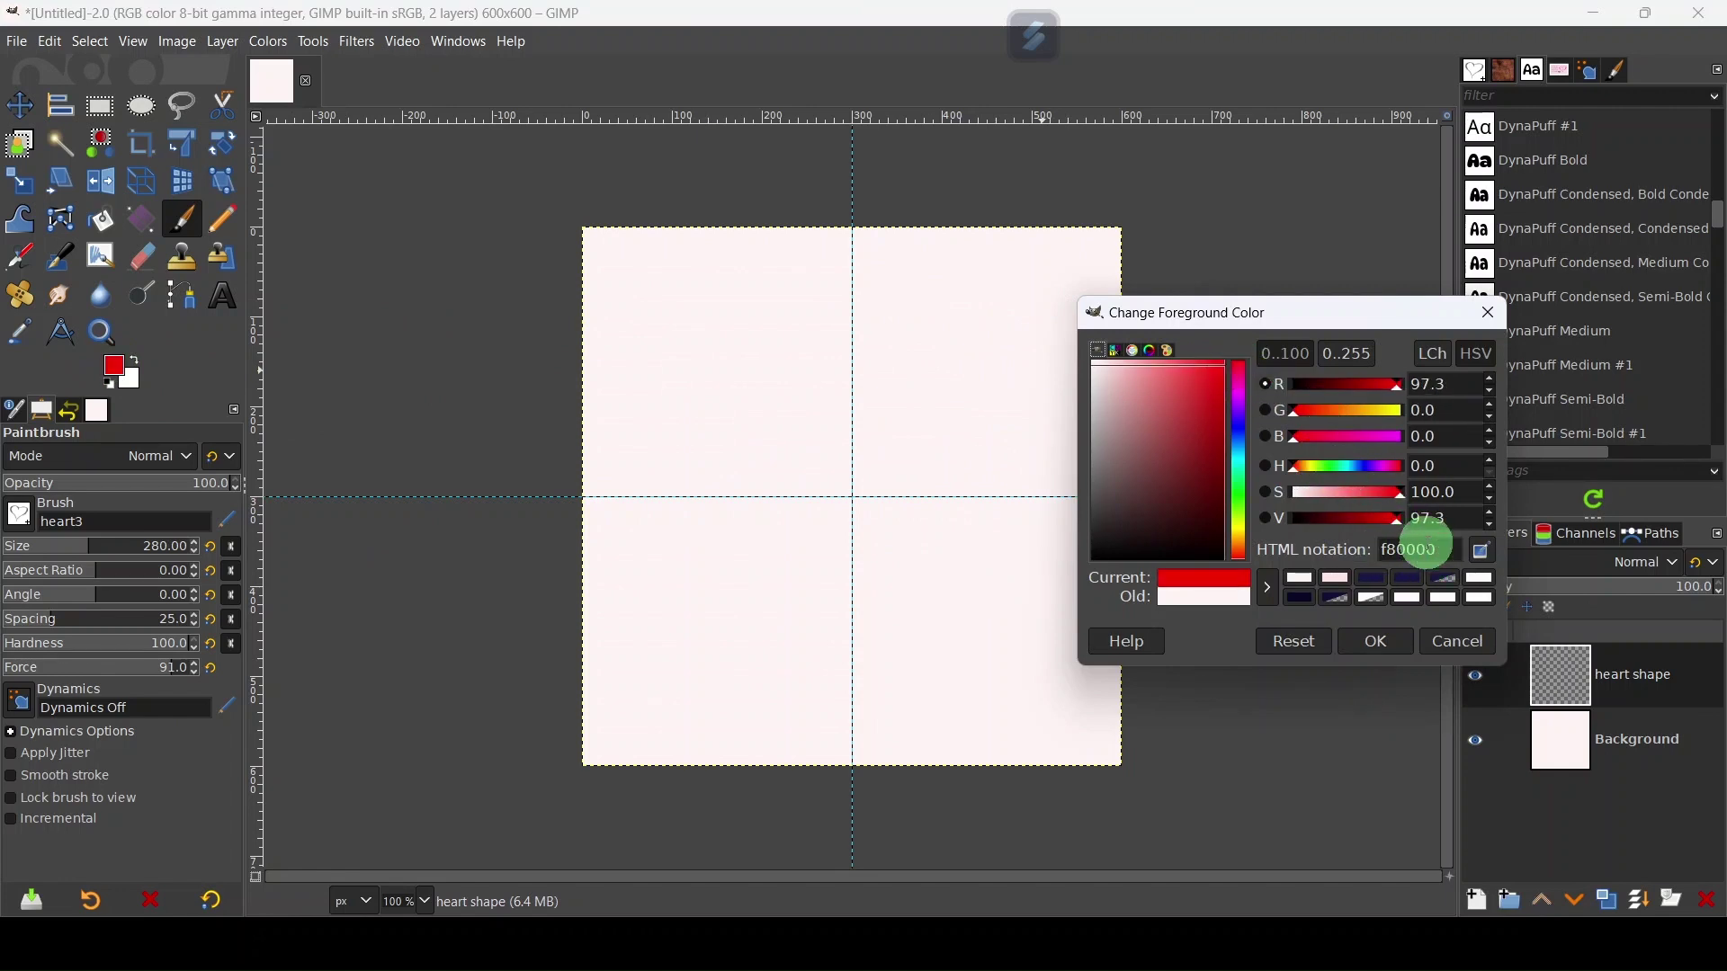
click(1385, 638)
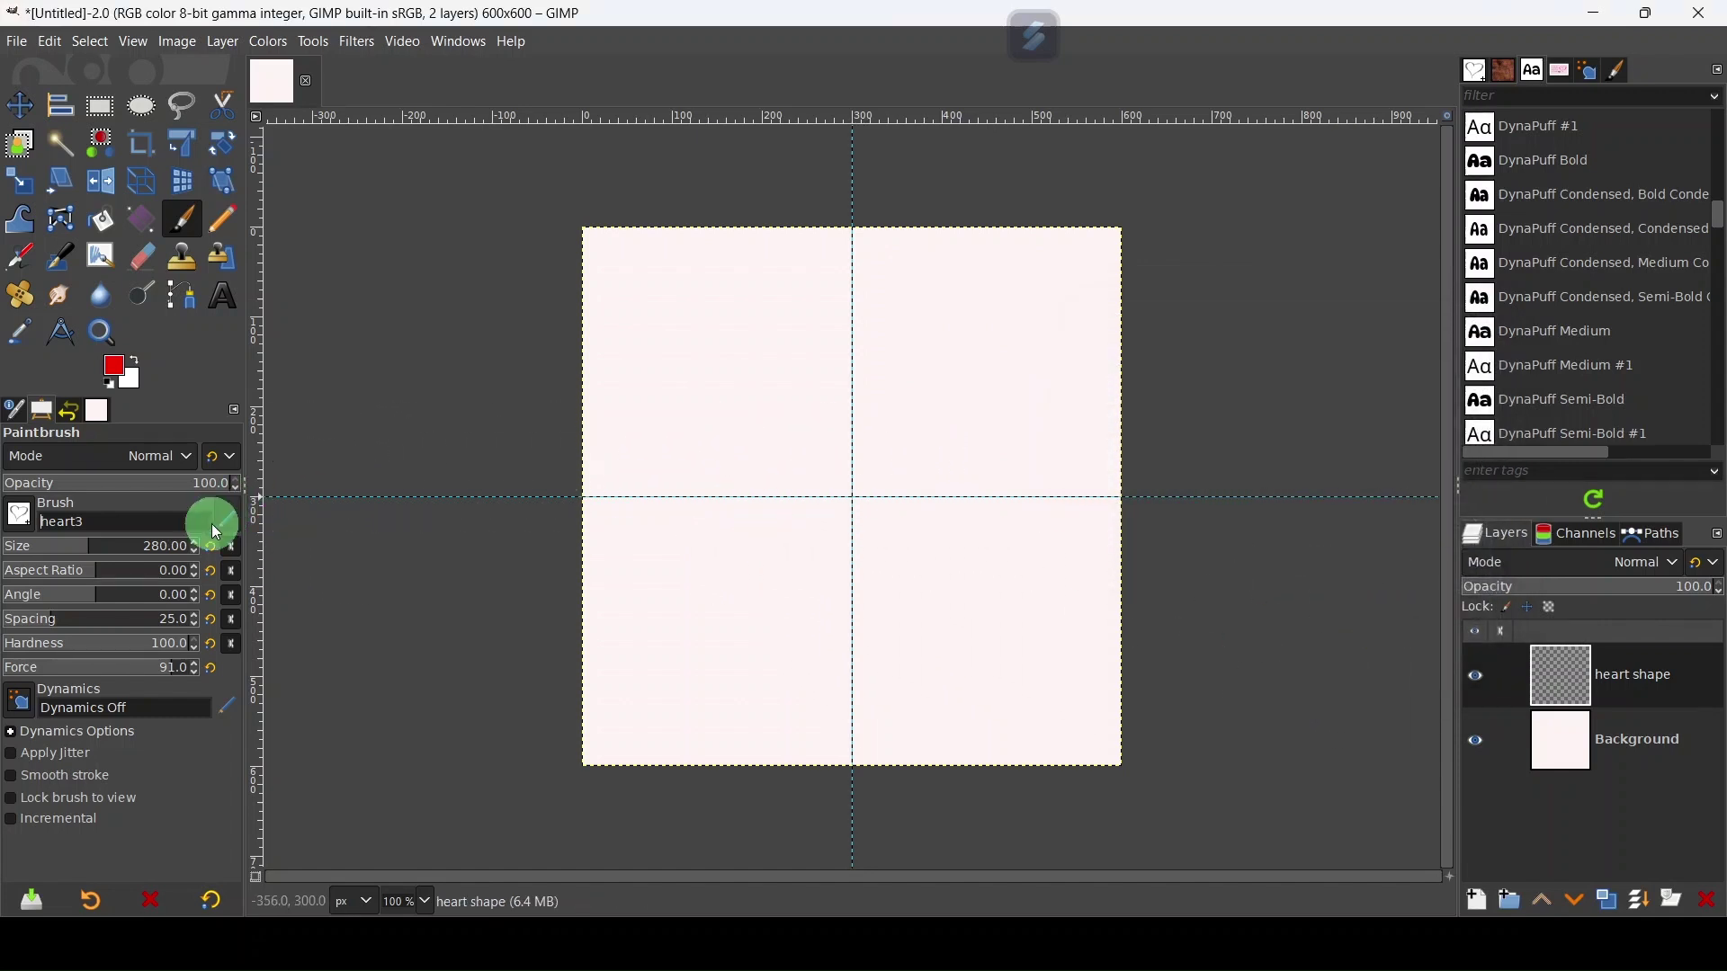
- Set the heart3 brush size to about 560 and angle to -8
click(149, 546)
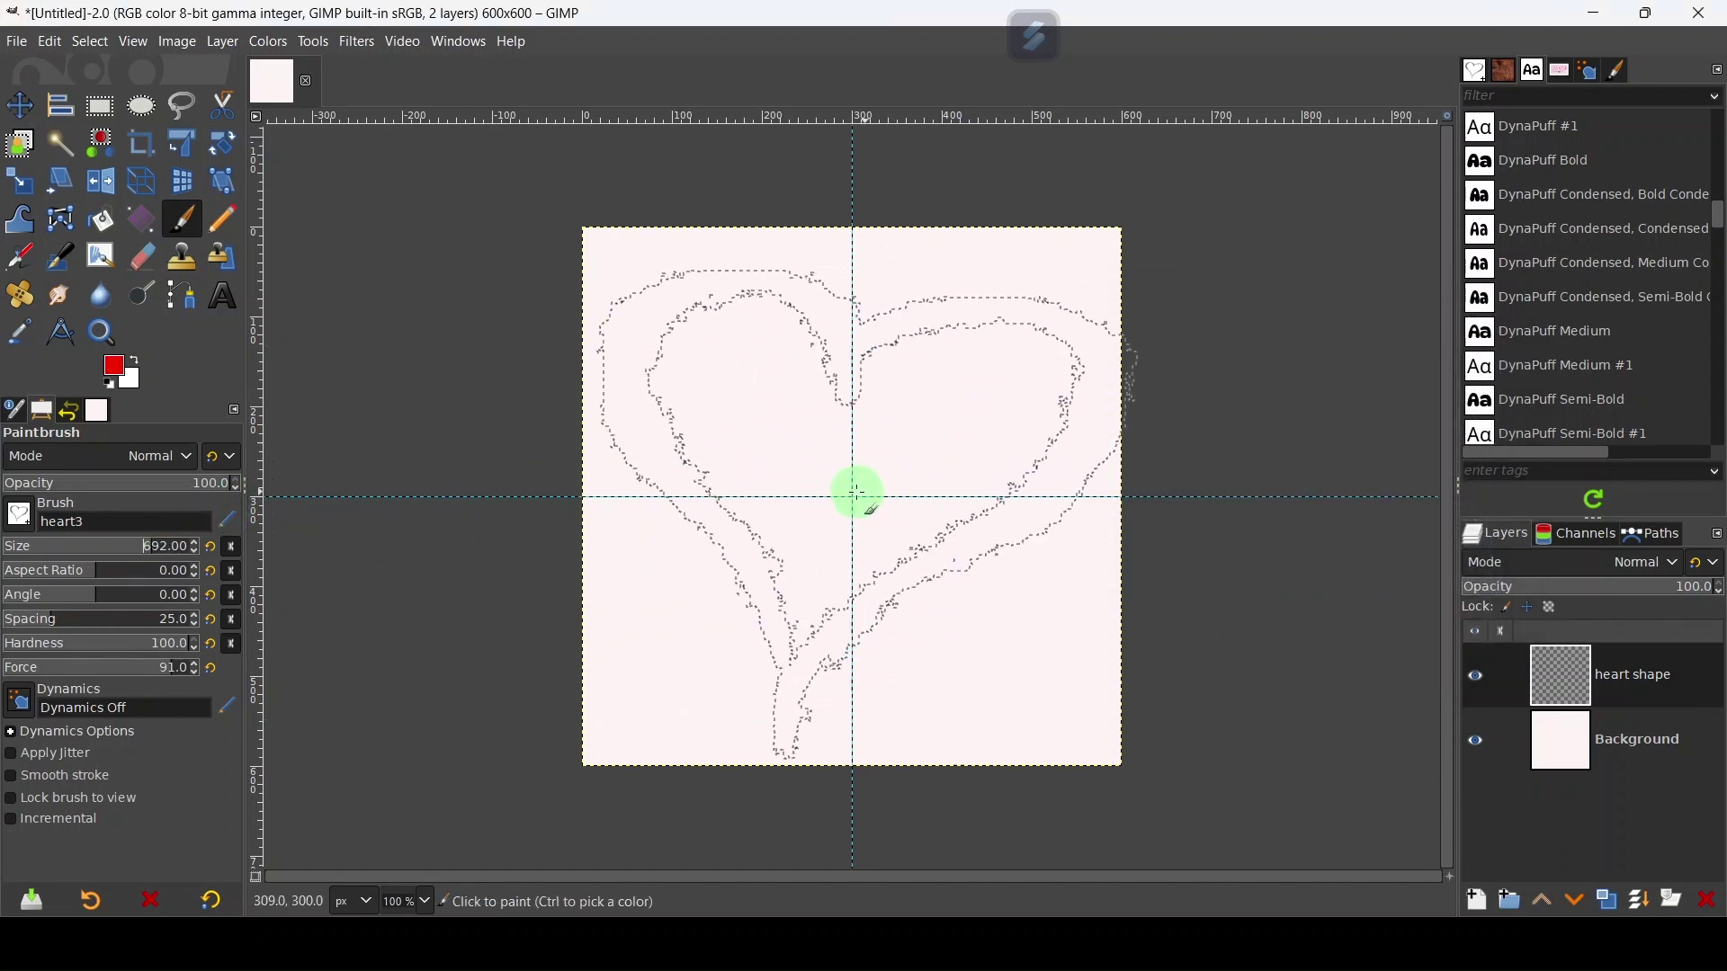
drag(142, 550, 127, 544)
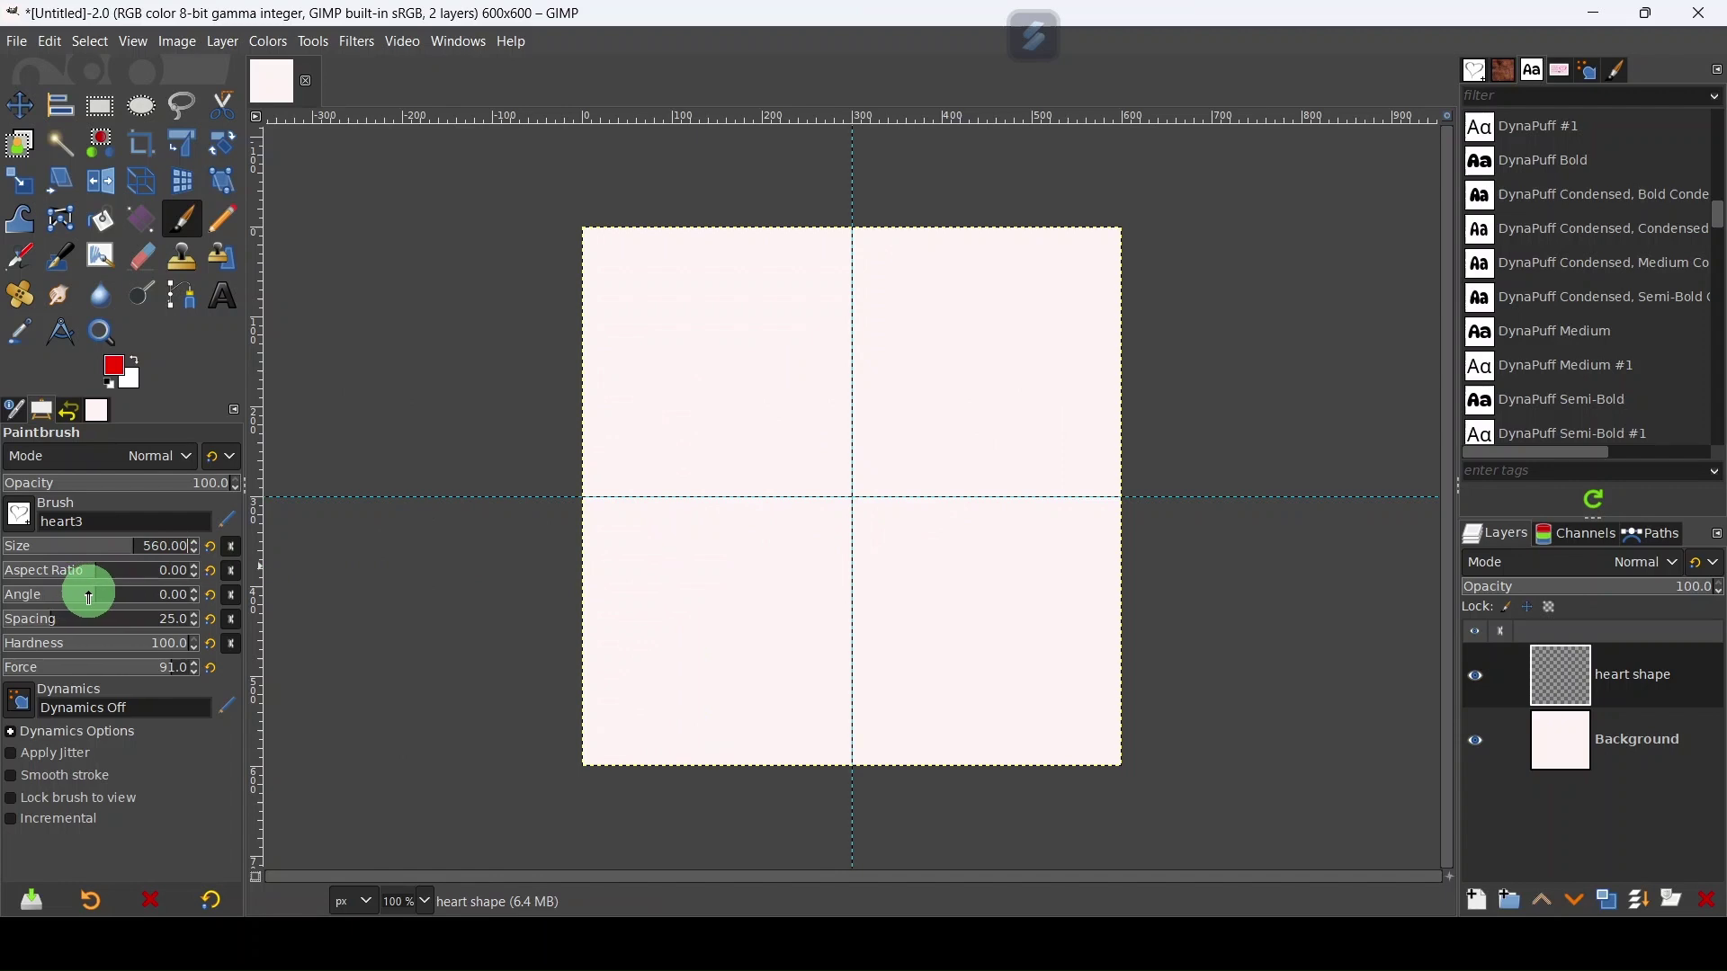
scroll(85, 589, up, 3)
scroll(86, 589, down, 5)
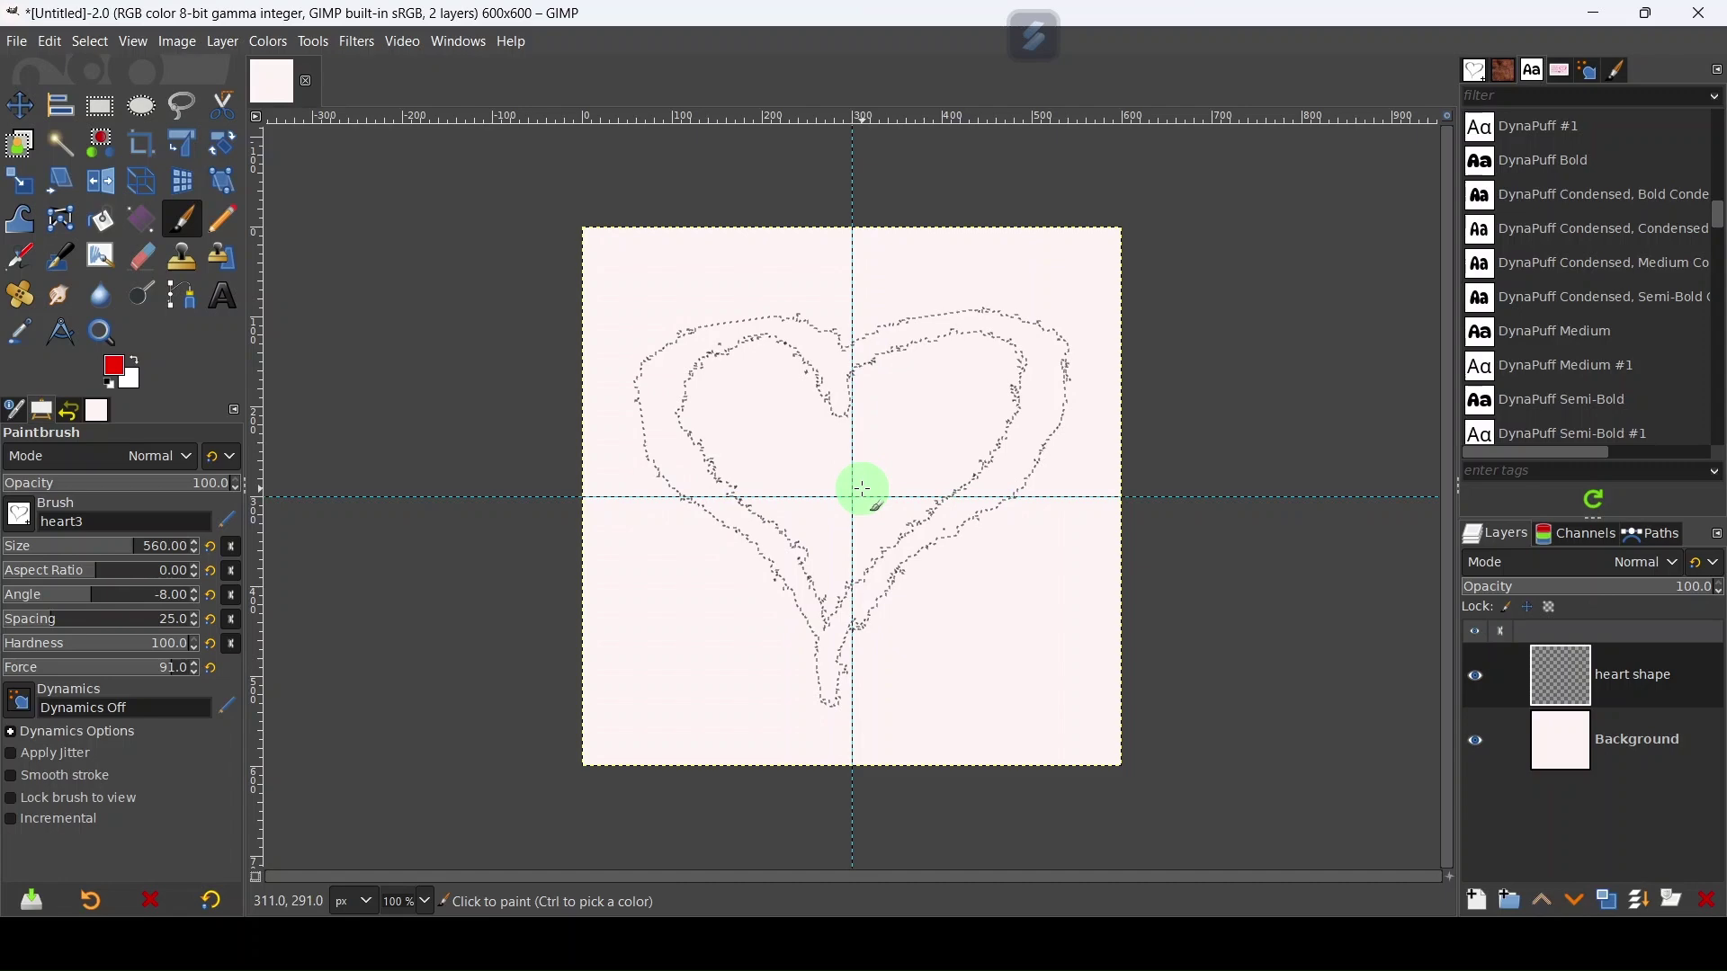
- Stamp the red heart3 outline once at the canvas centre on 'heart shape'
click(863, 490)
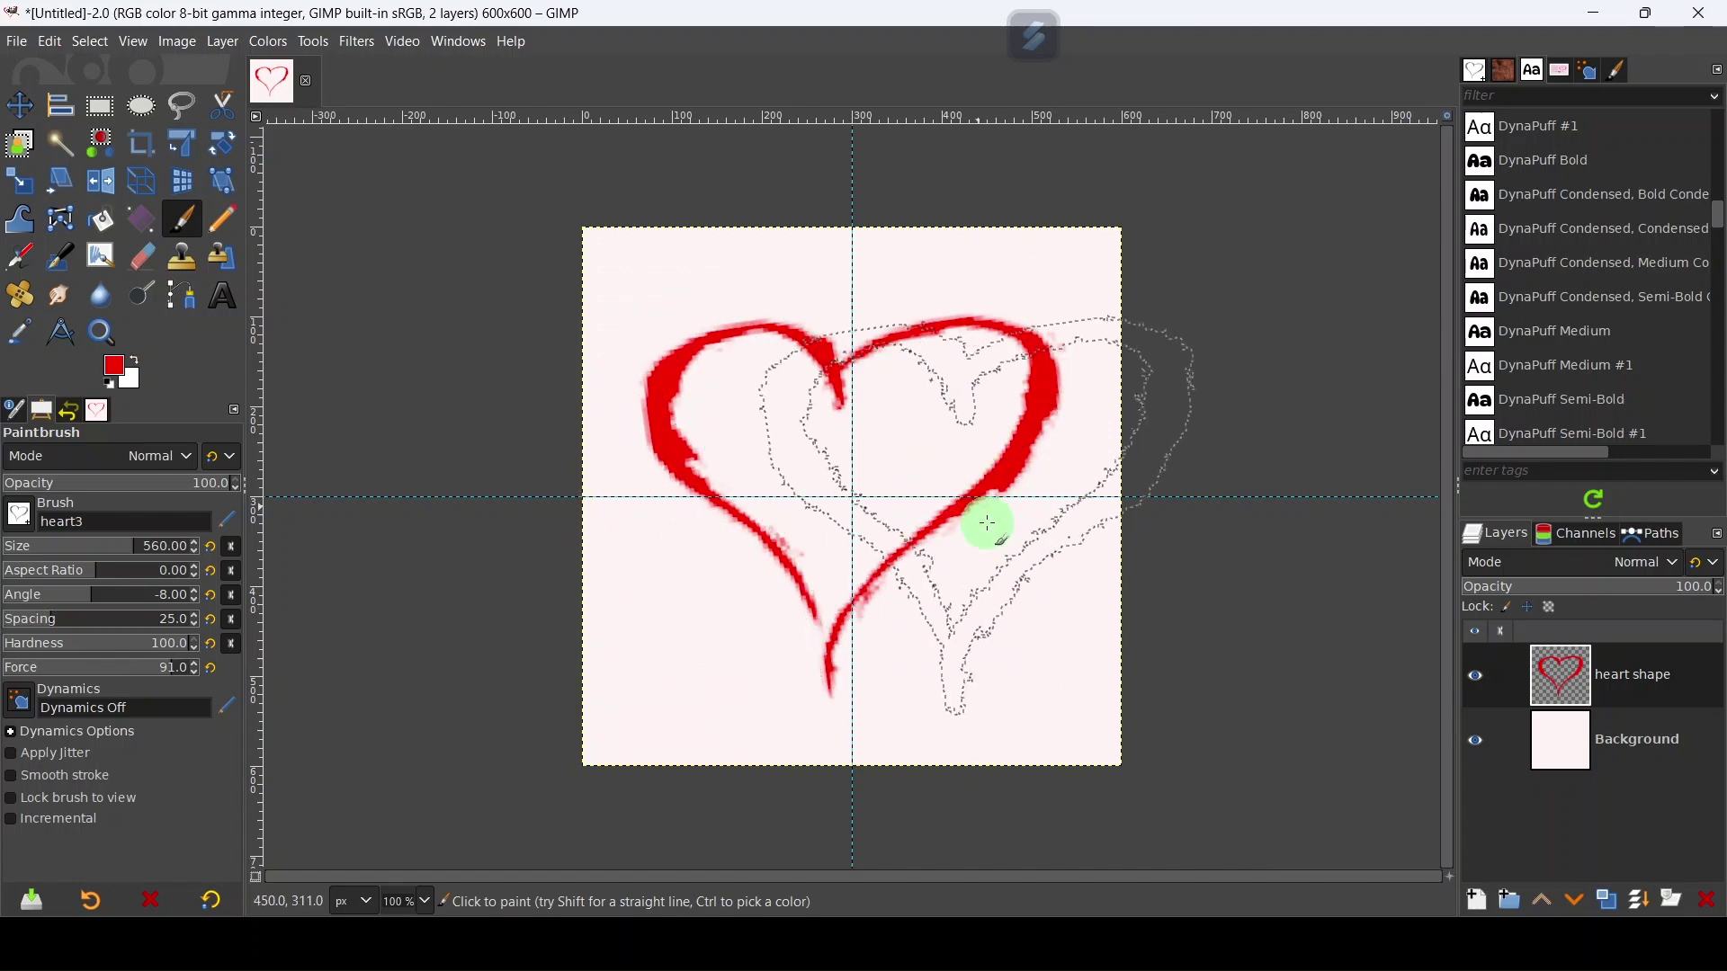
click(19, 105)
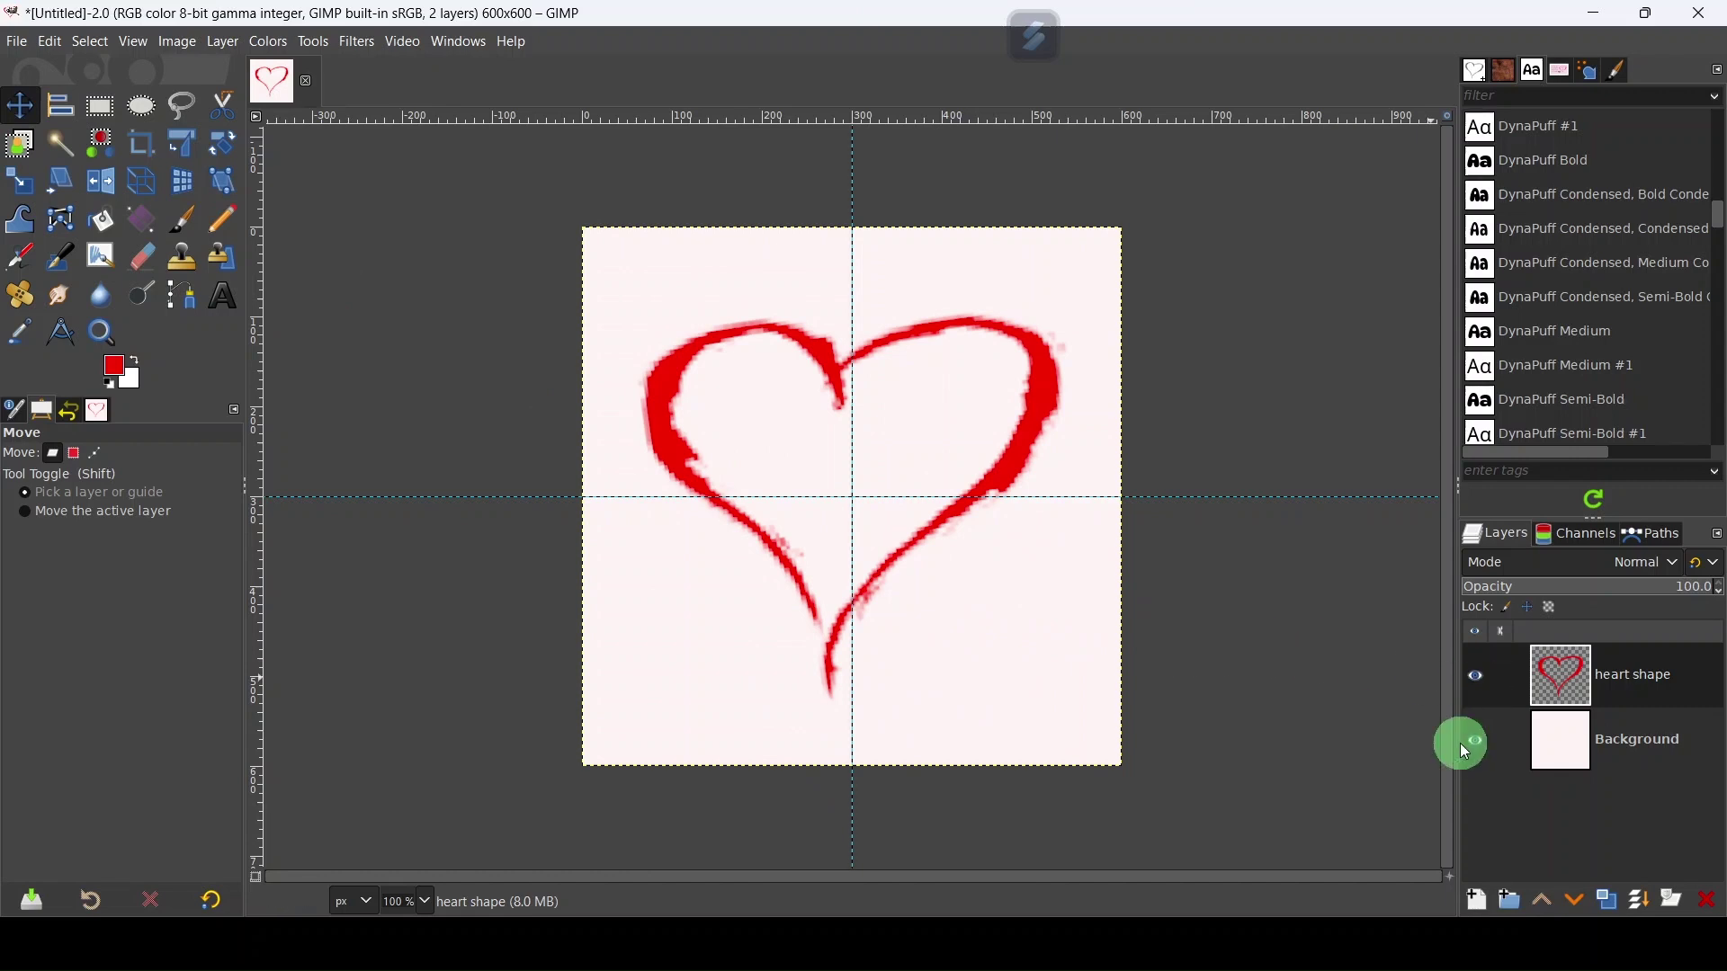
- Add a transparent layer named 'heart stroke 1' above 'heart shape'
click(1479, 898)
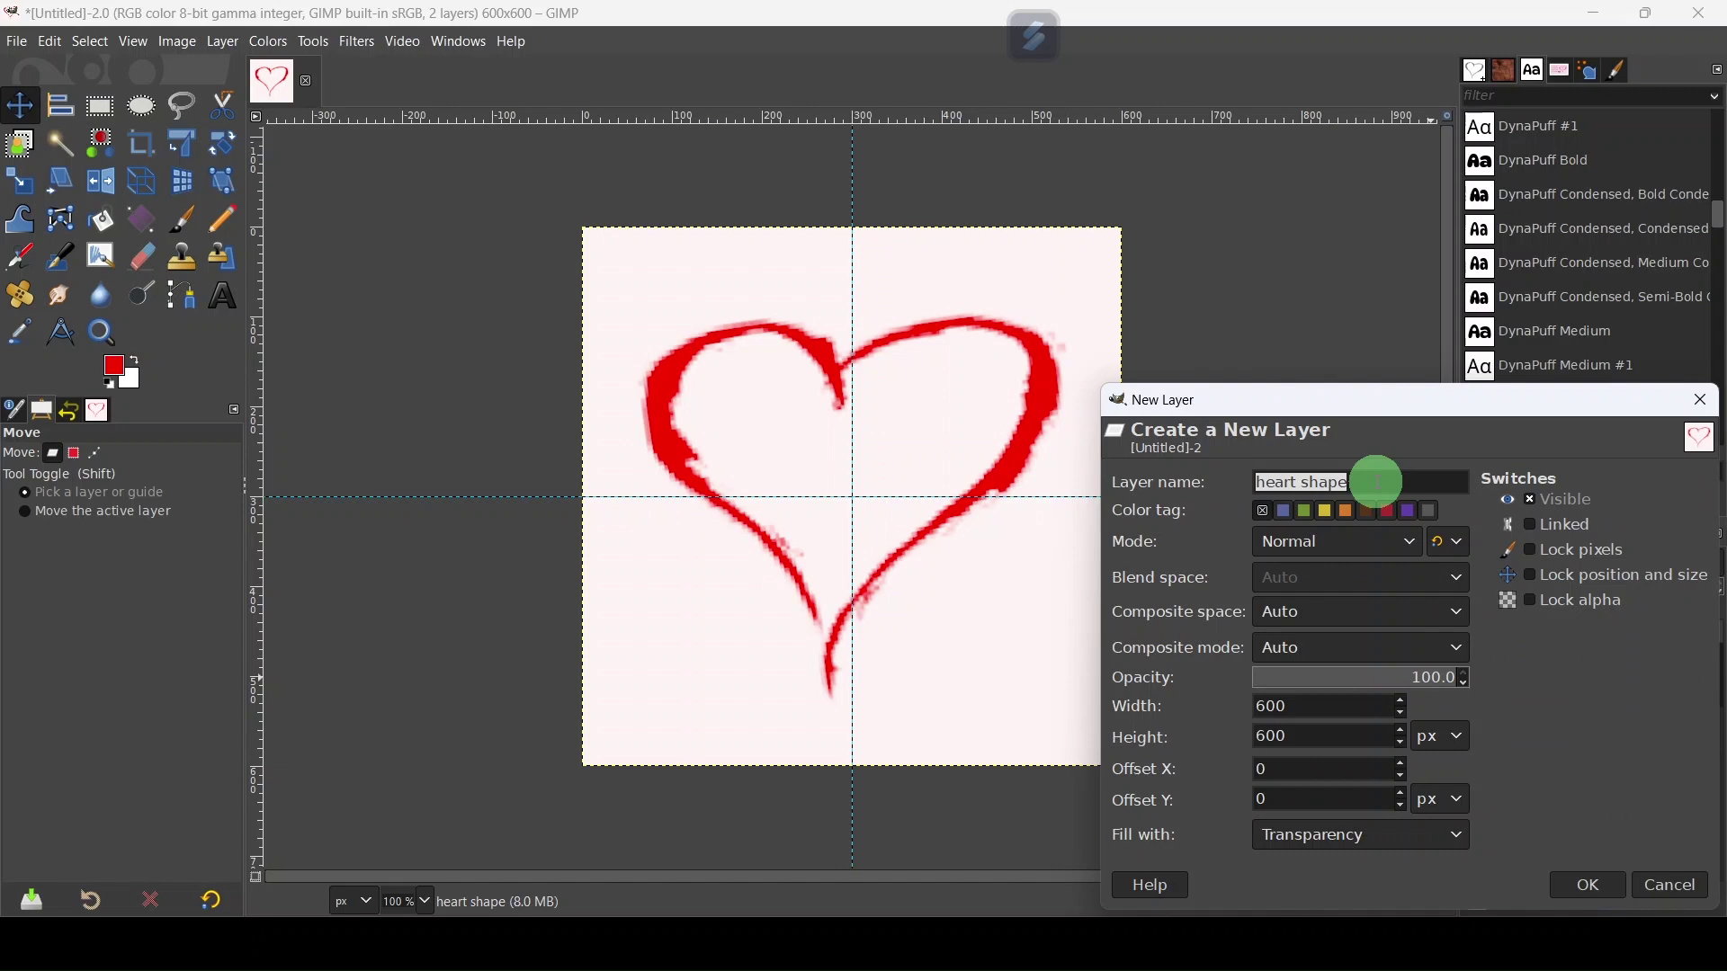
text(heart stro)
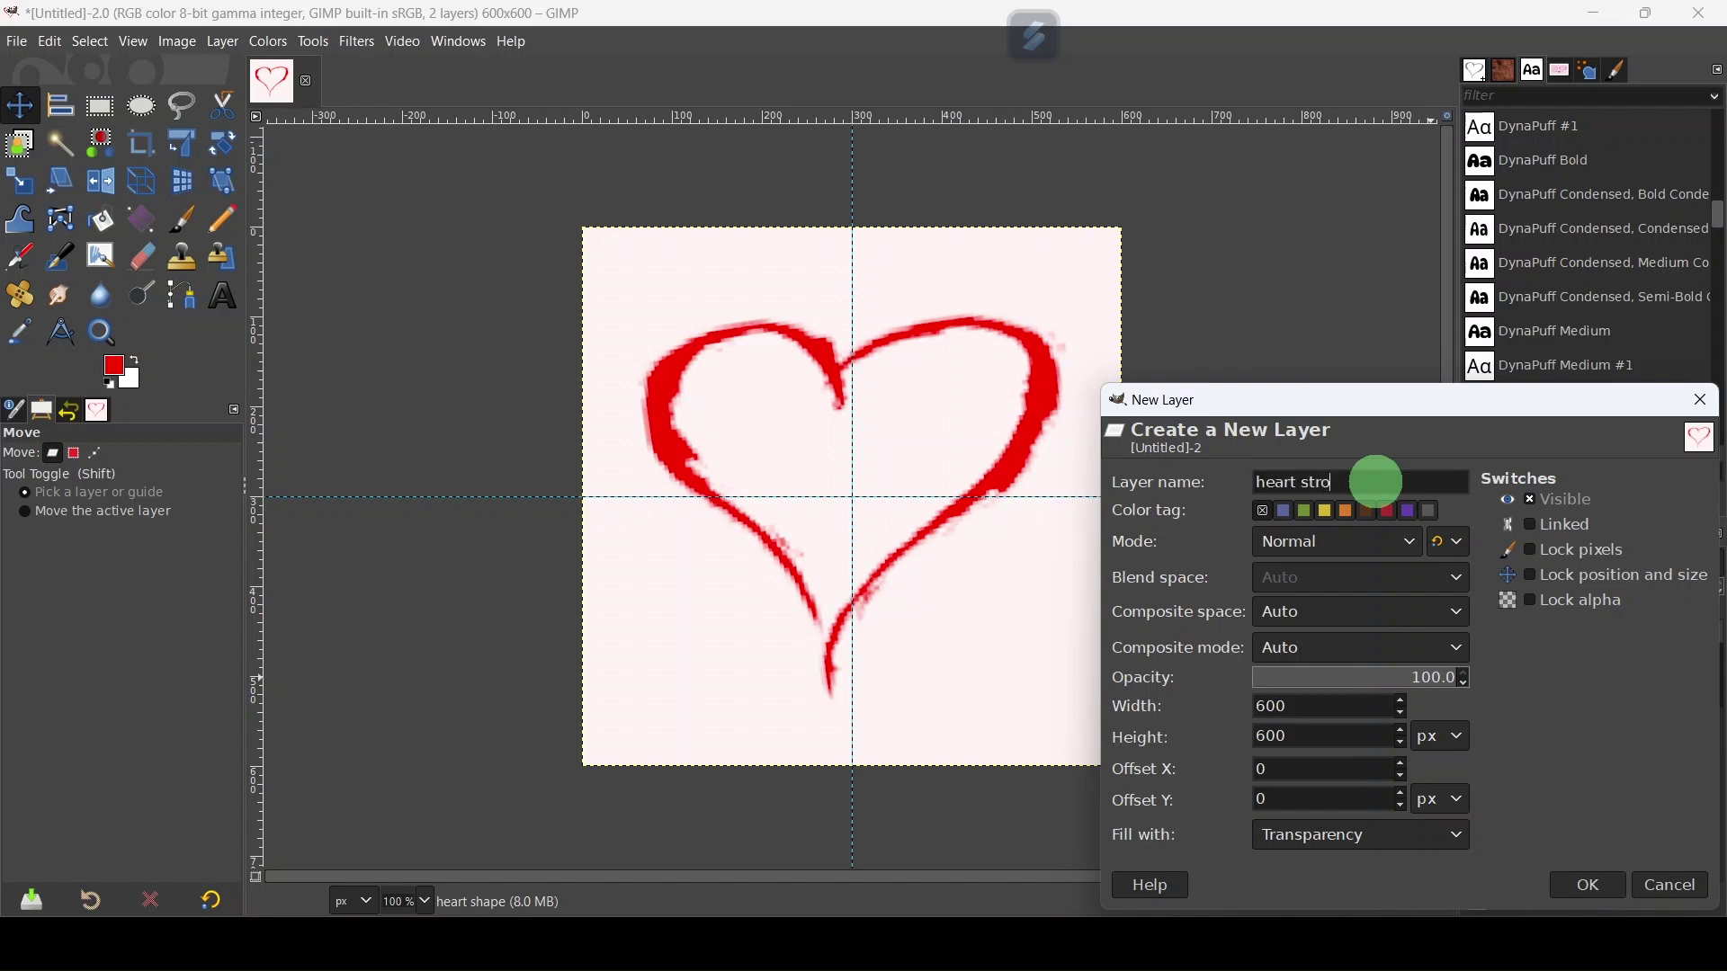
text(ke 1)
key(Return)
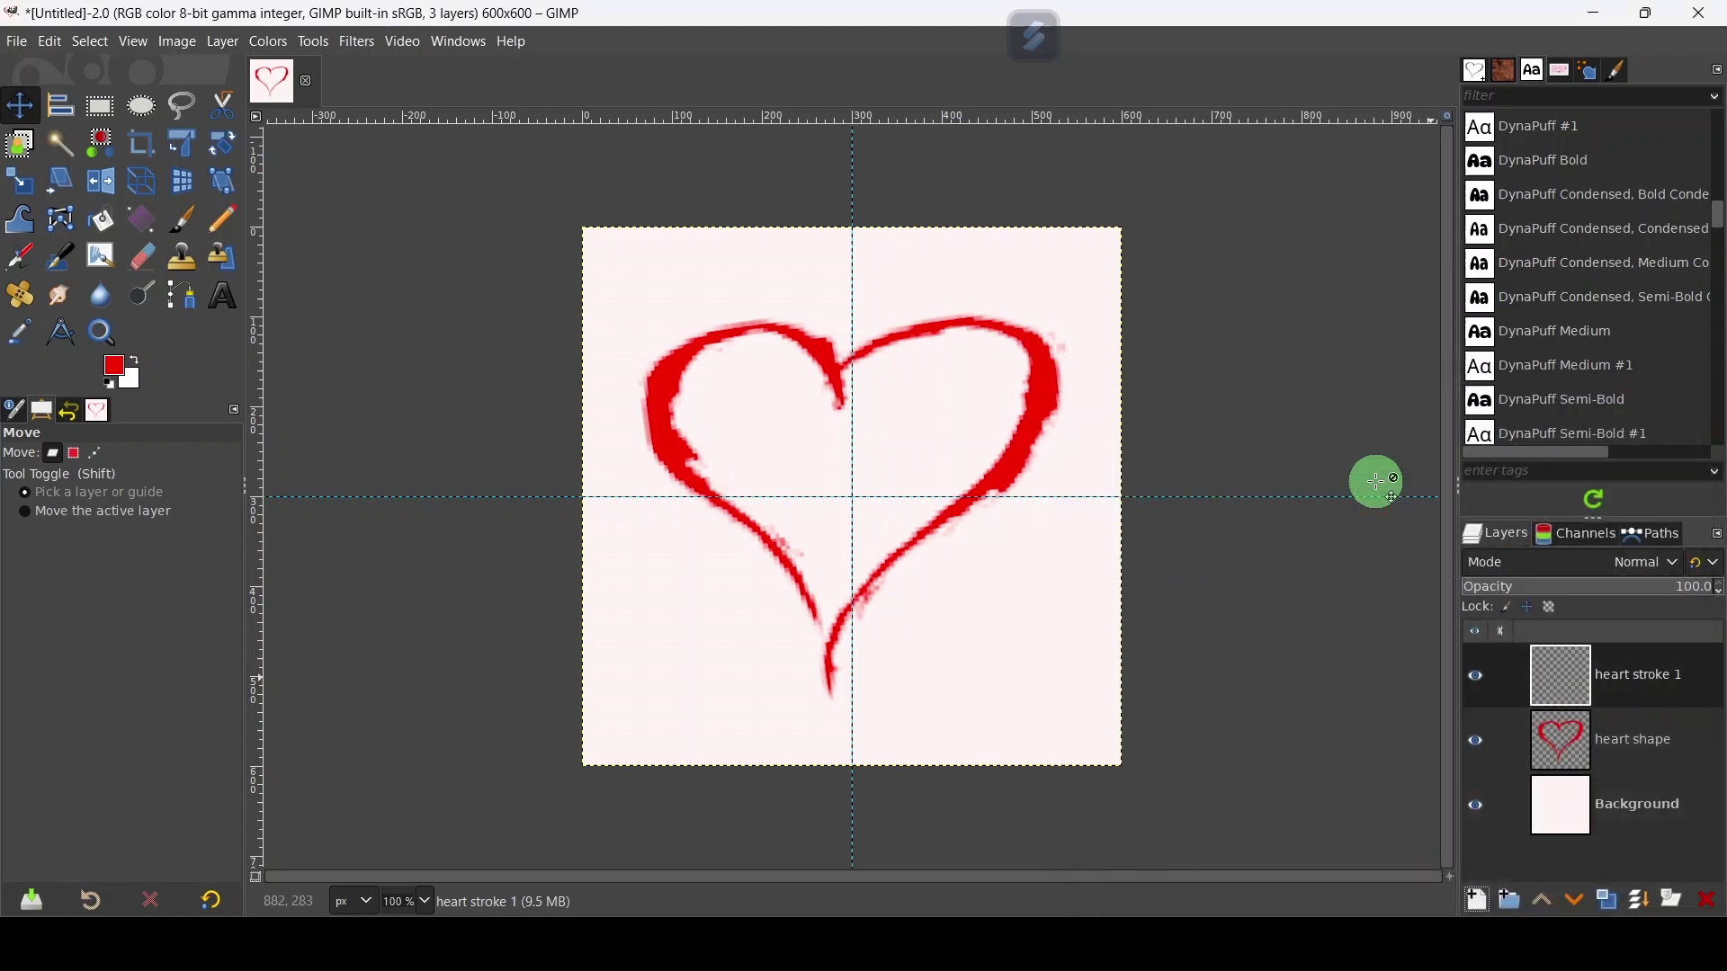
- Use Alpha to Selection on 'heart shape', then hide that layer
click(1597, 748)
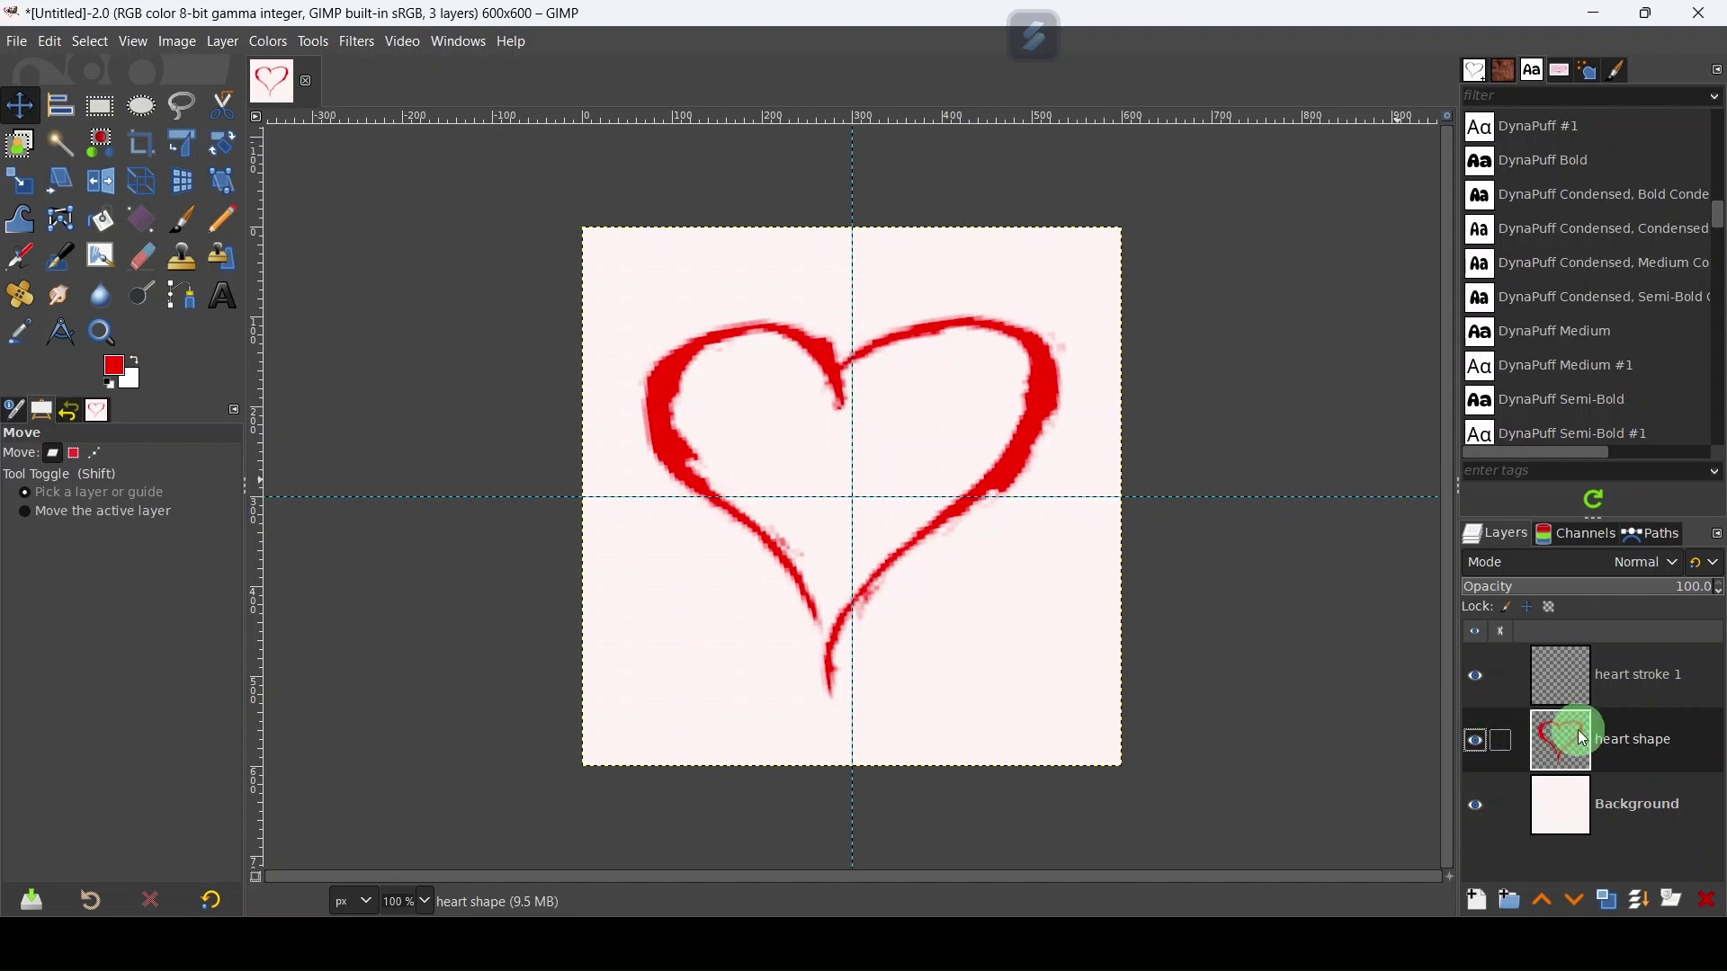
right_click(1635, 740)
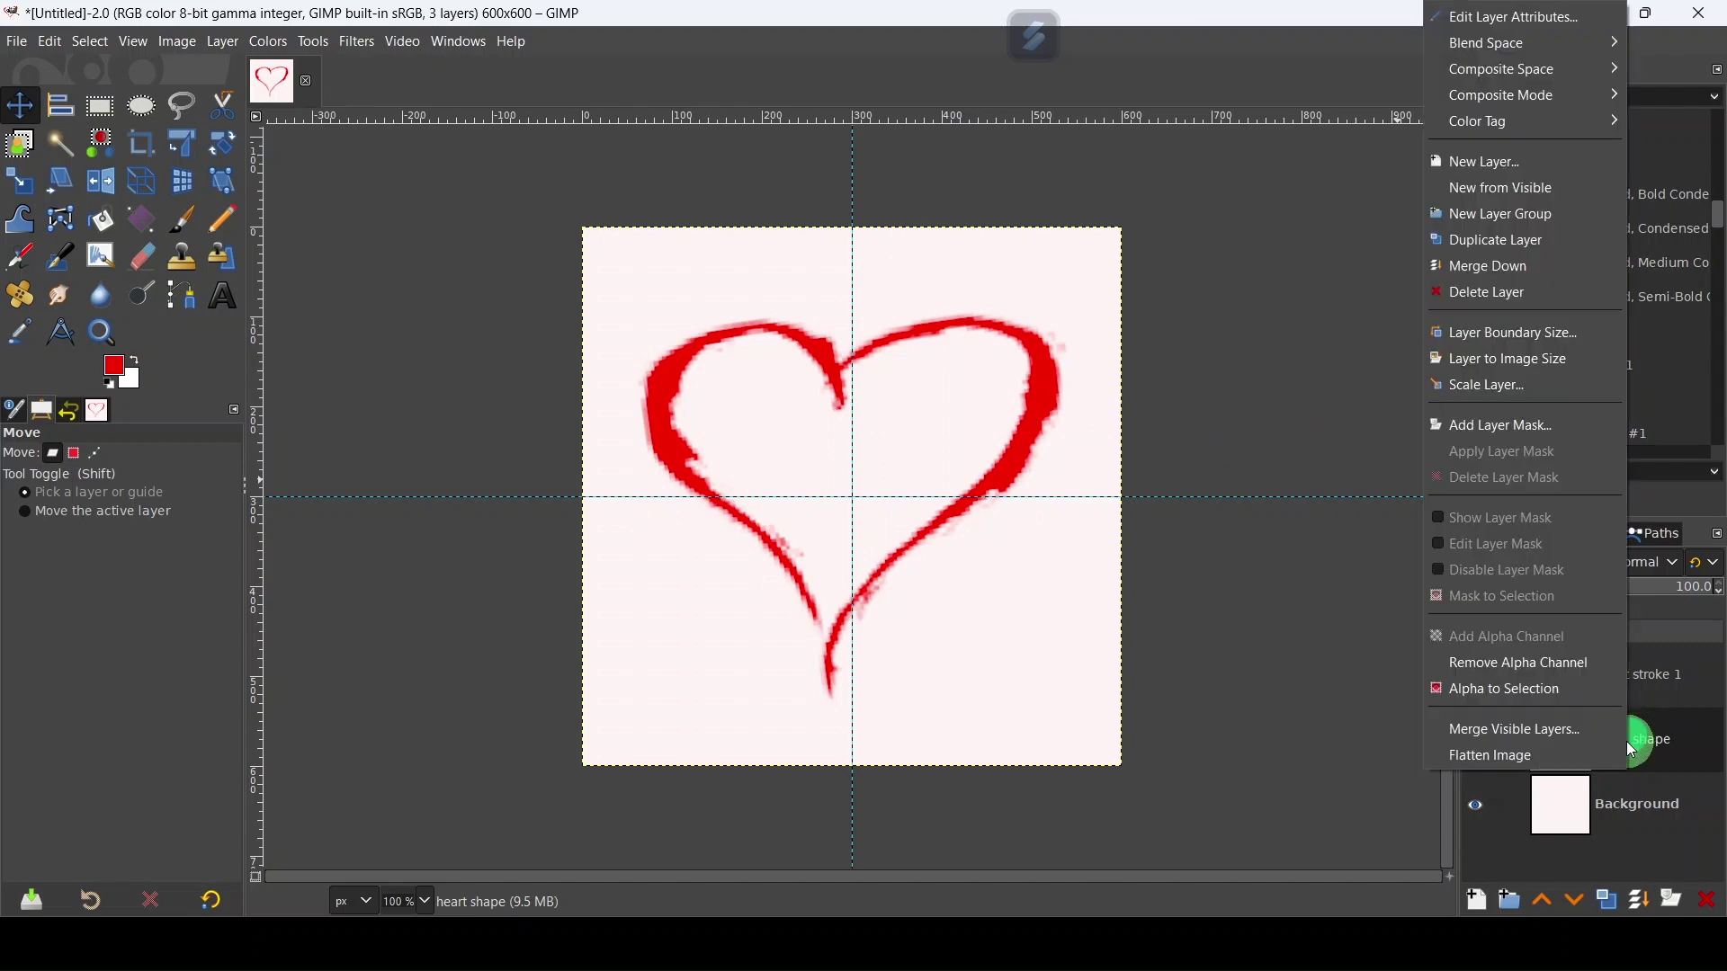
click(1565, 695)
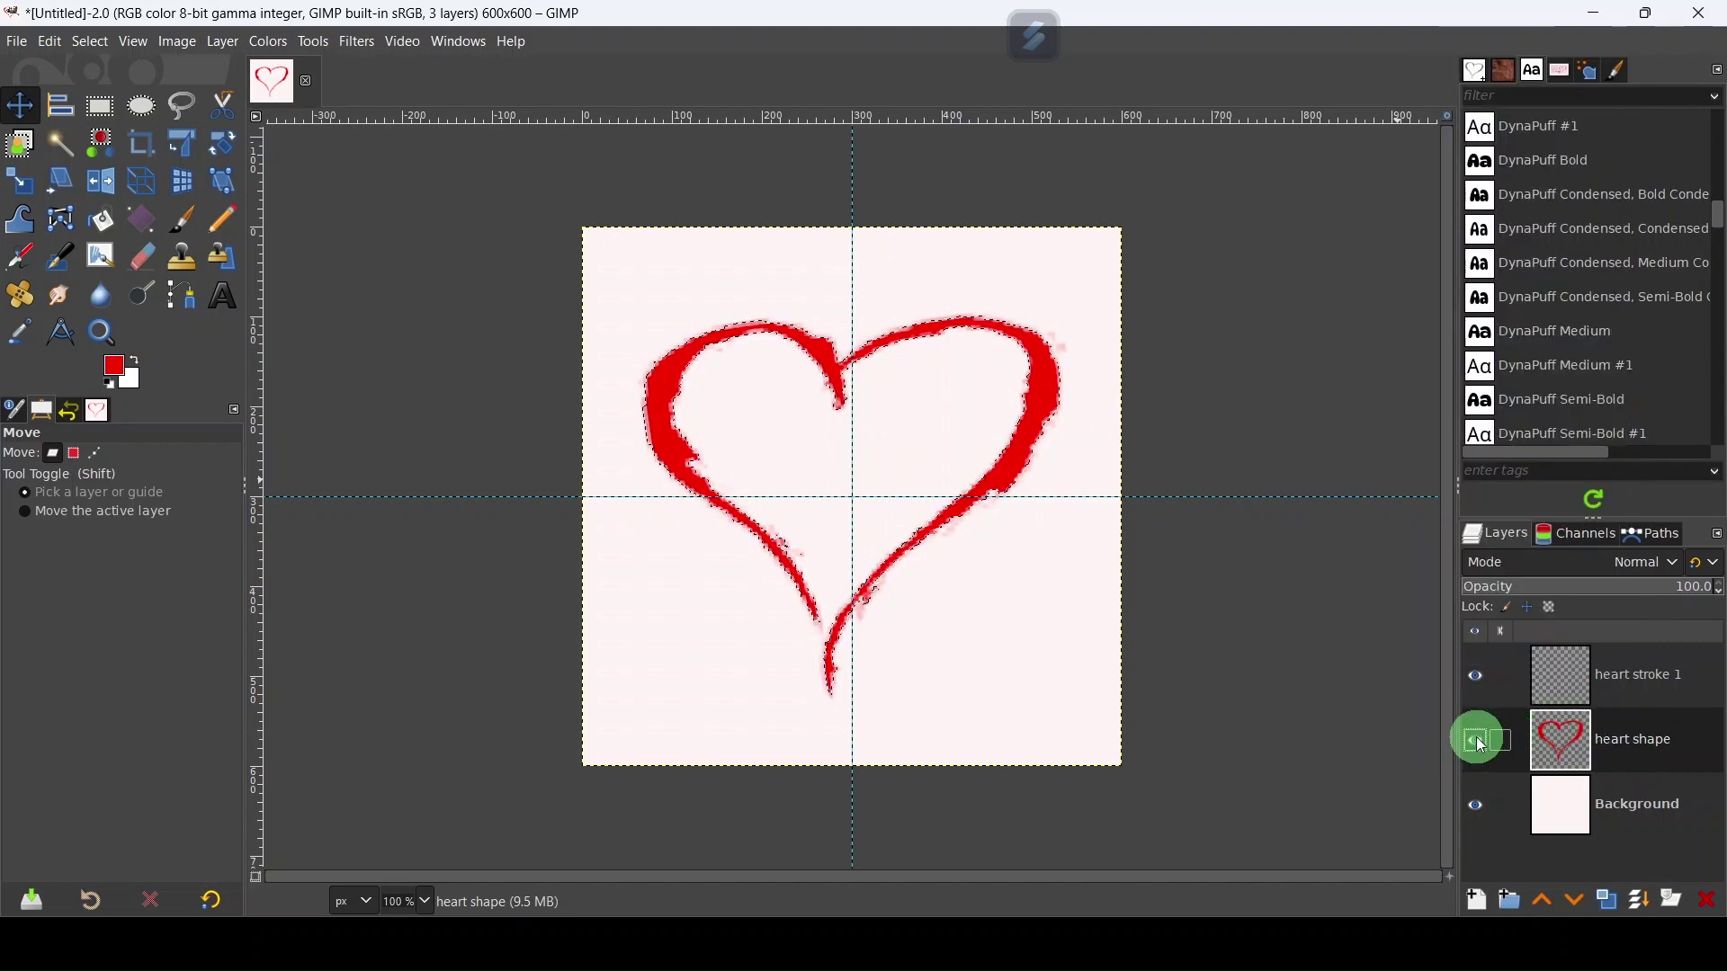
click(1480, 743)
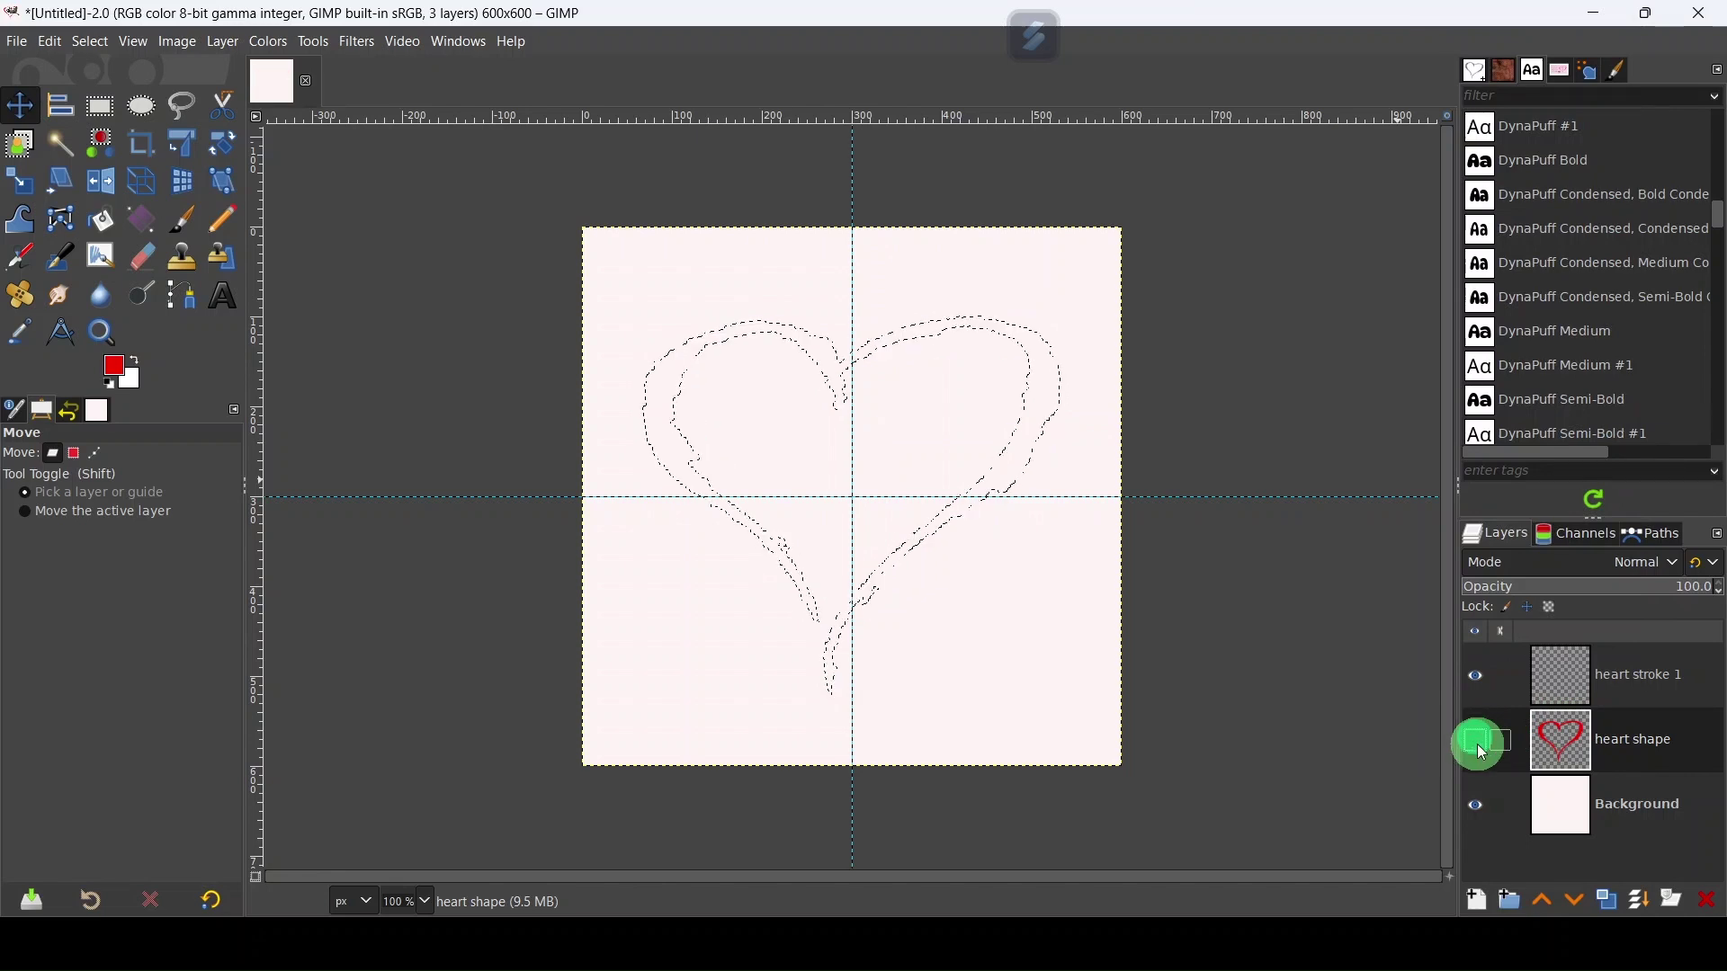
- On the heart stroke 1 layer, set the paintbrush to the Acrylic 01 brush at size 145
click(1632, 692)
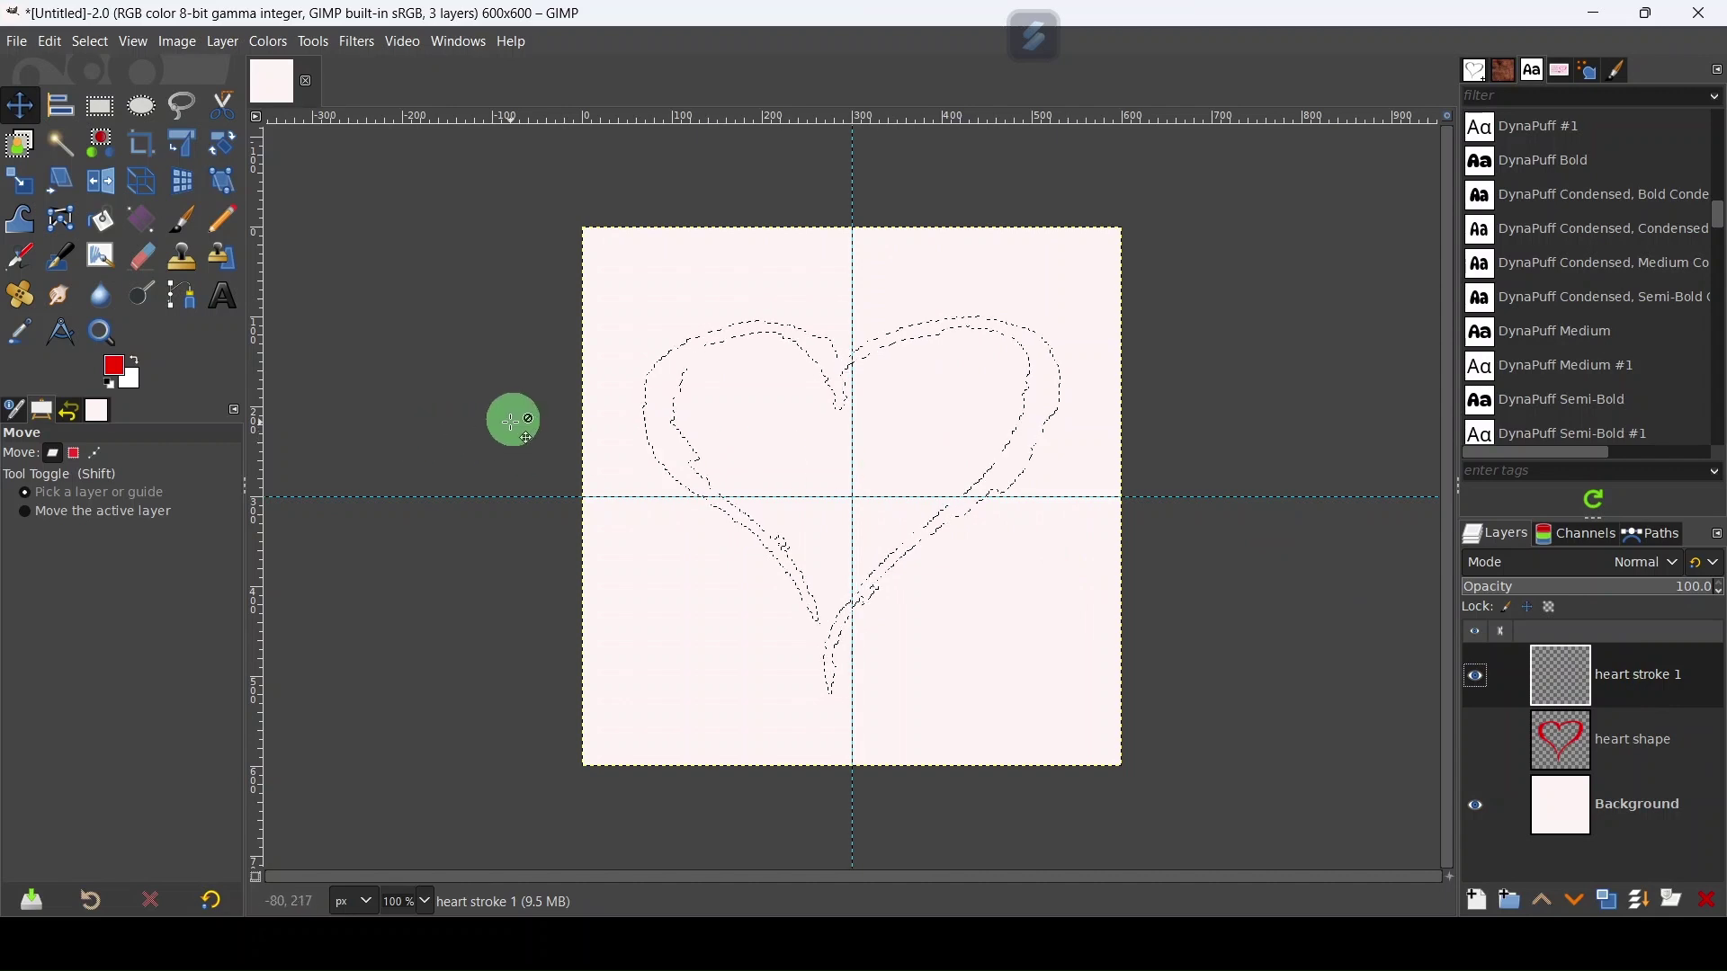
click(180, 225)
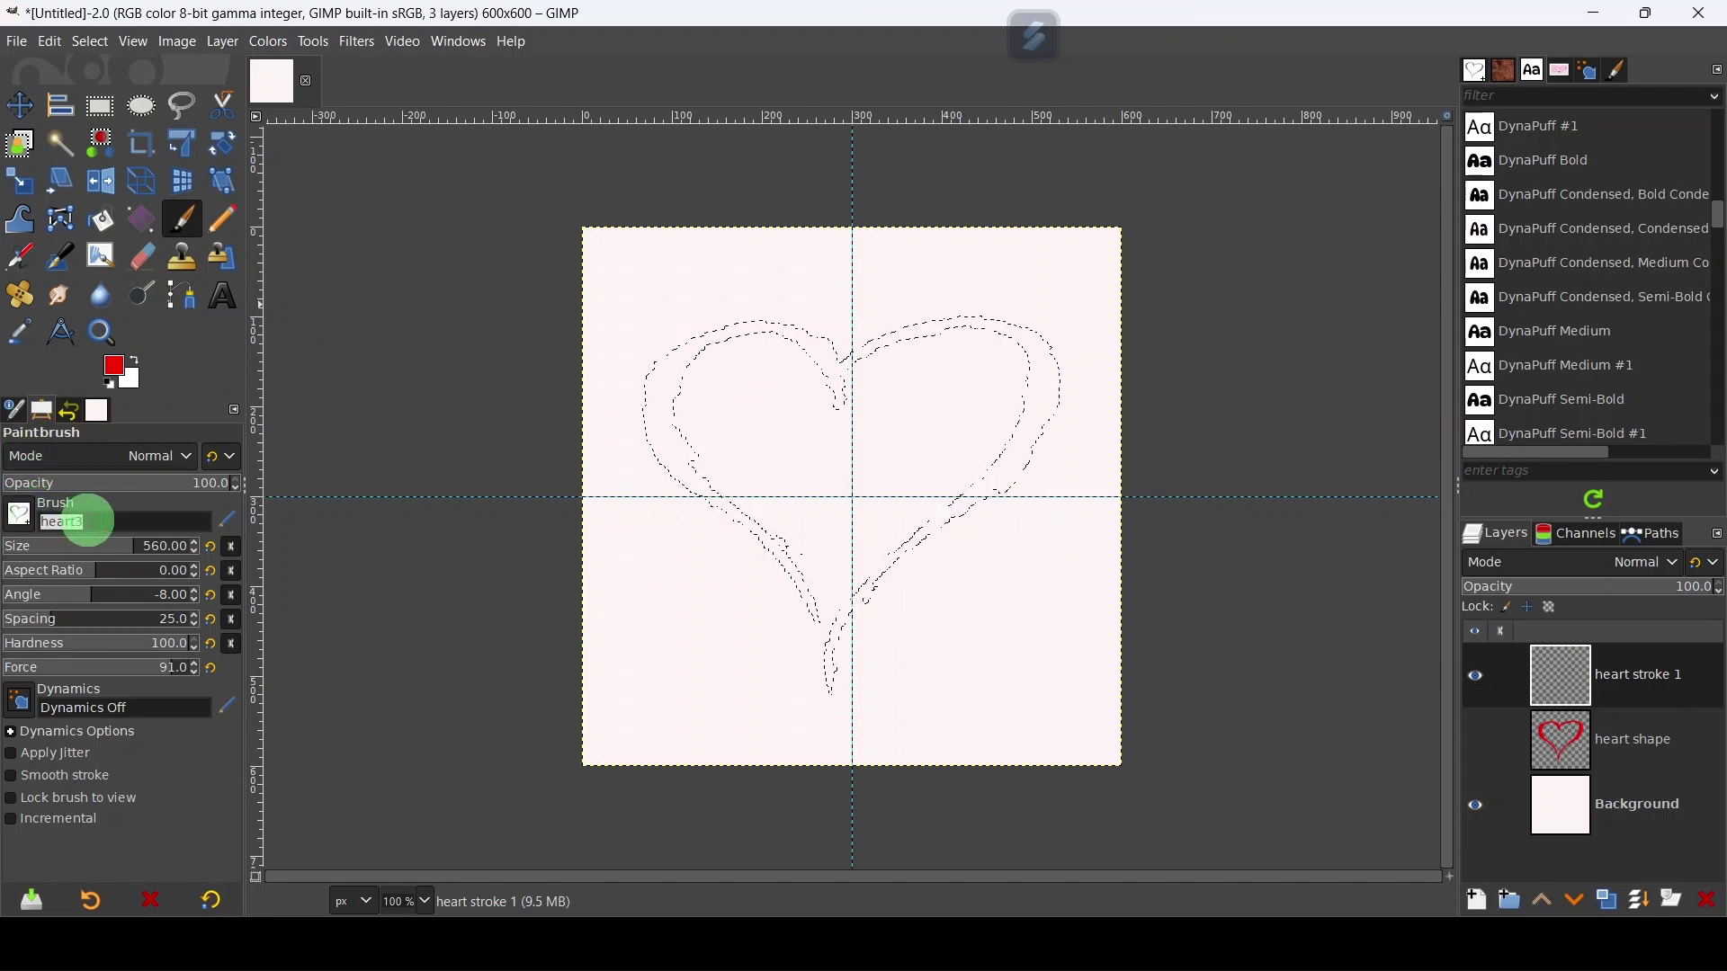
text(ac)
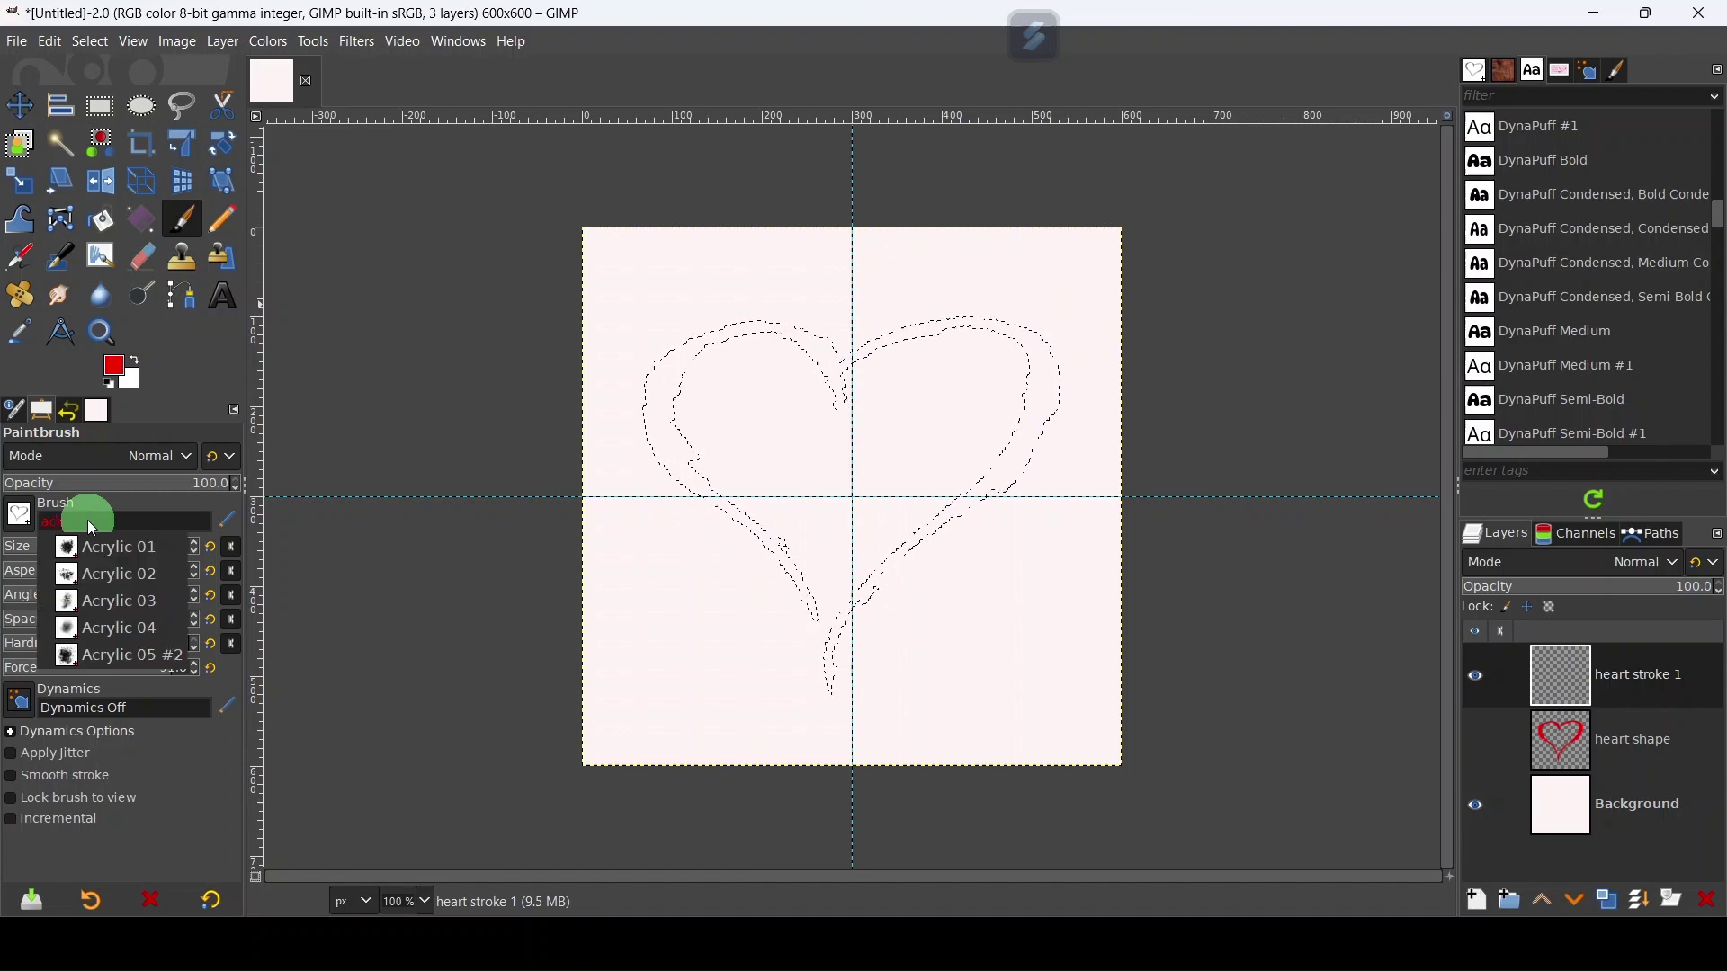
text(rylic 01)
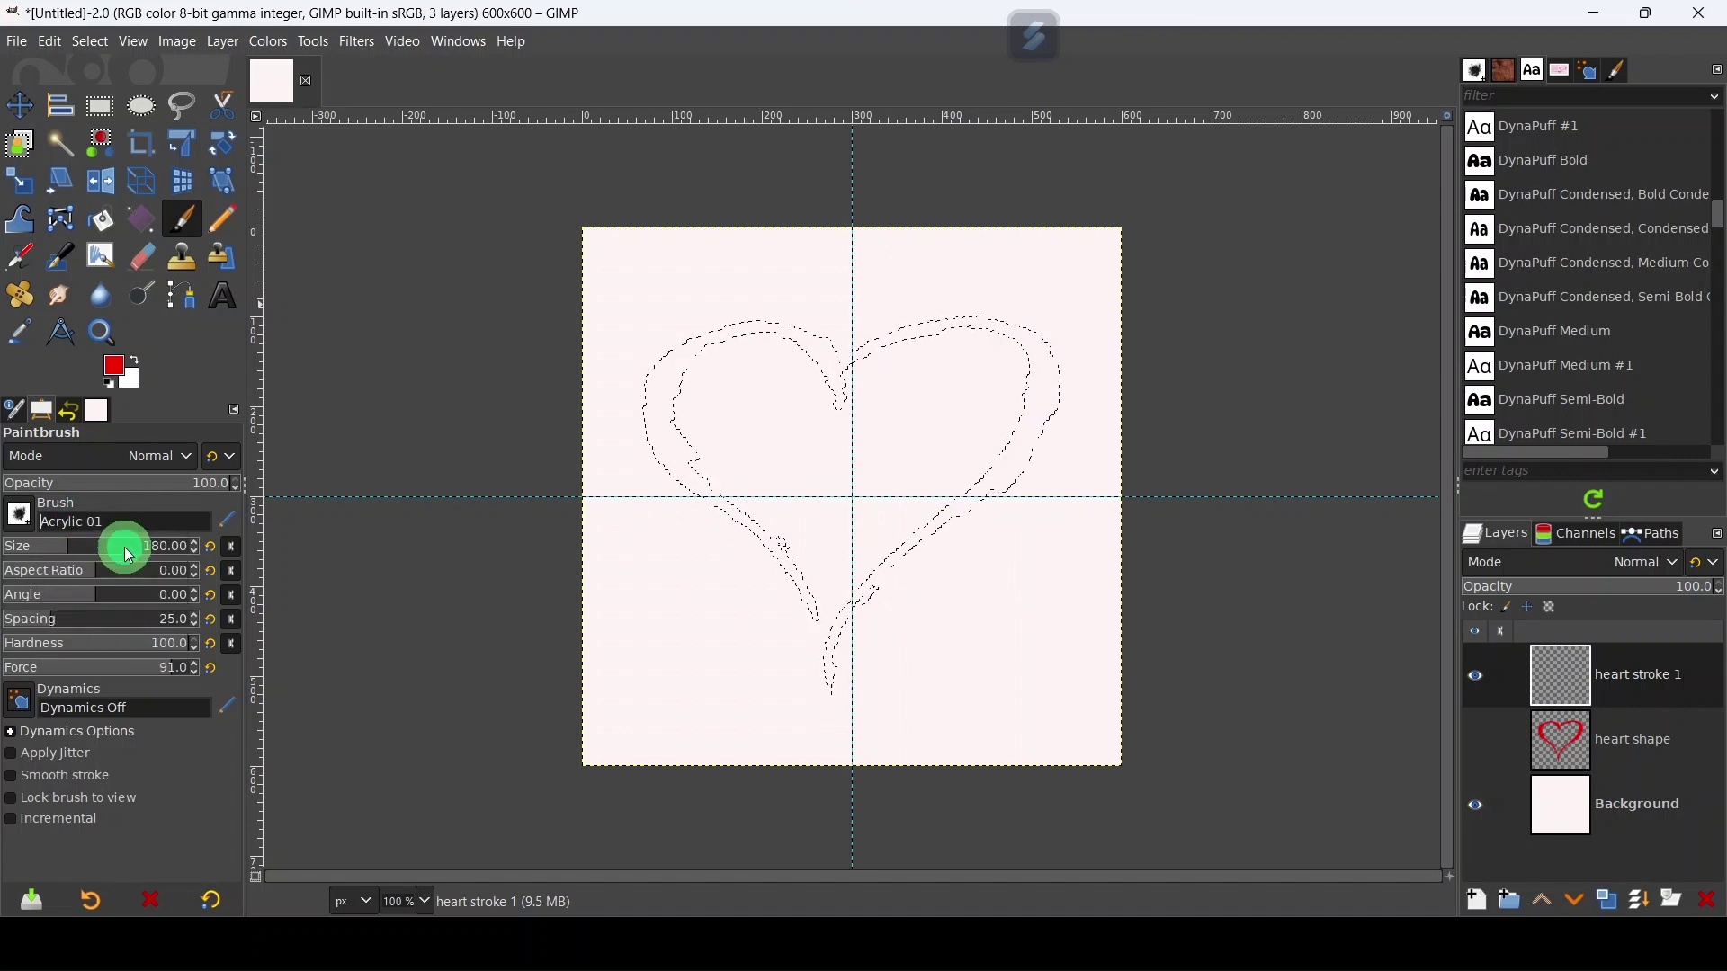
click(942, 486)
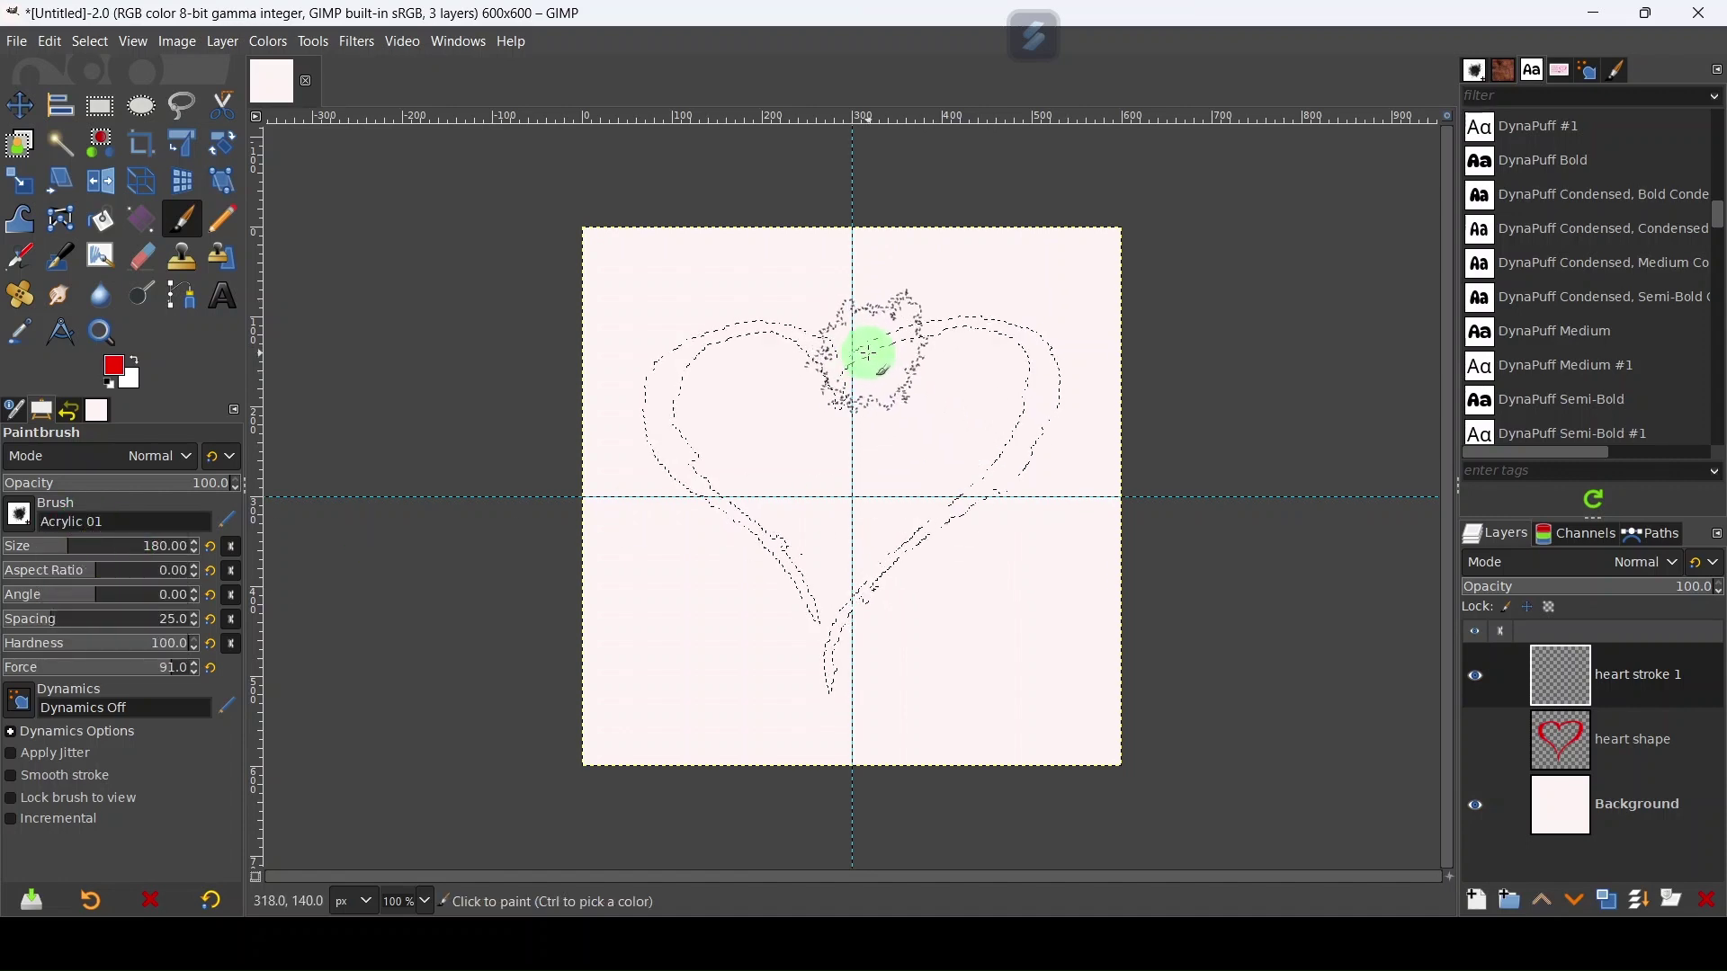
key(ctrl+z)
drag(135, 544, 61, 551)
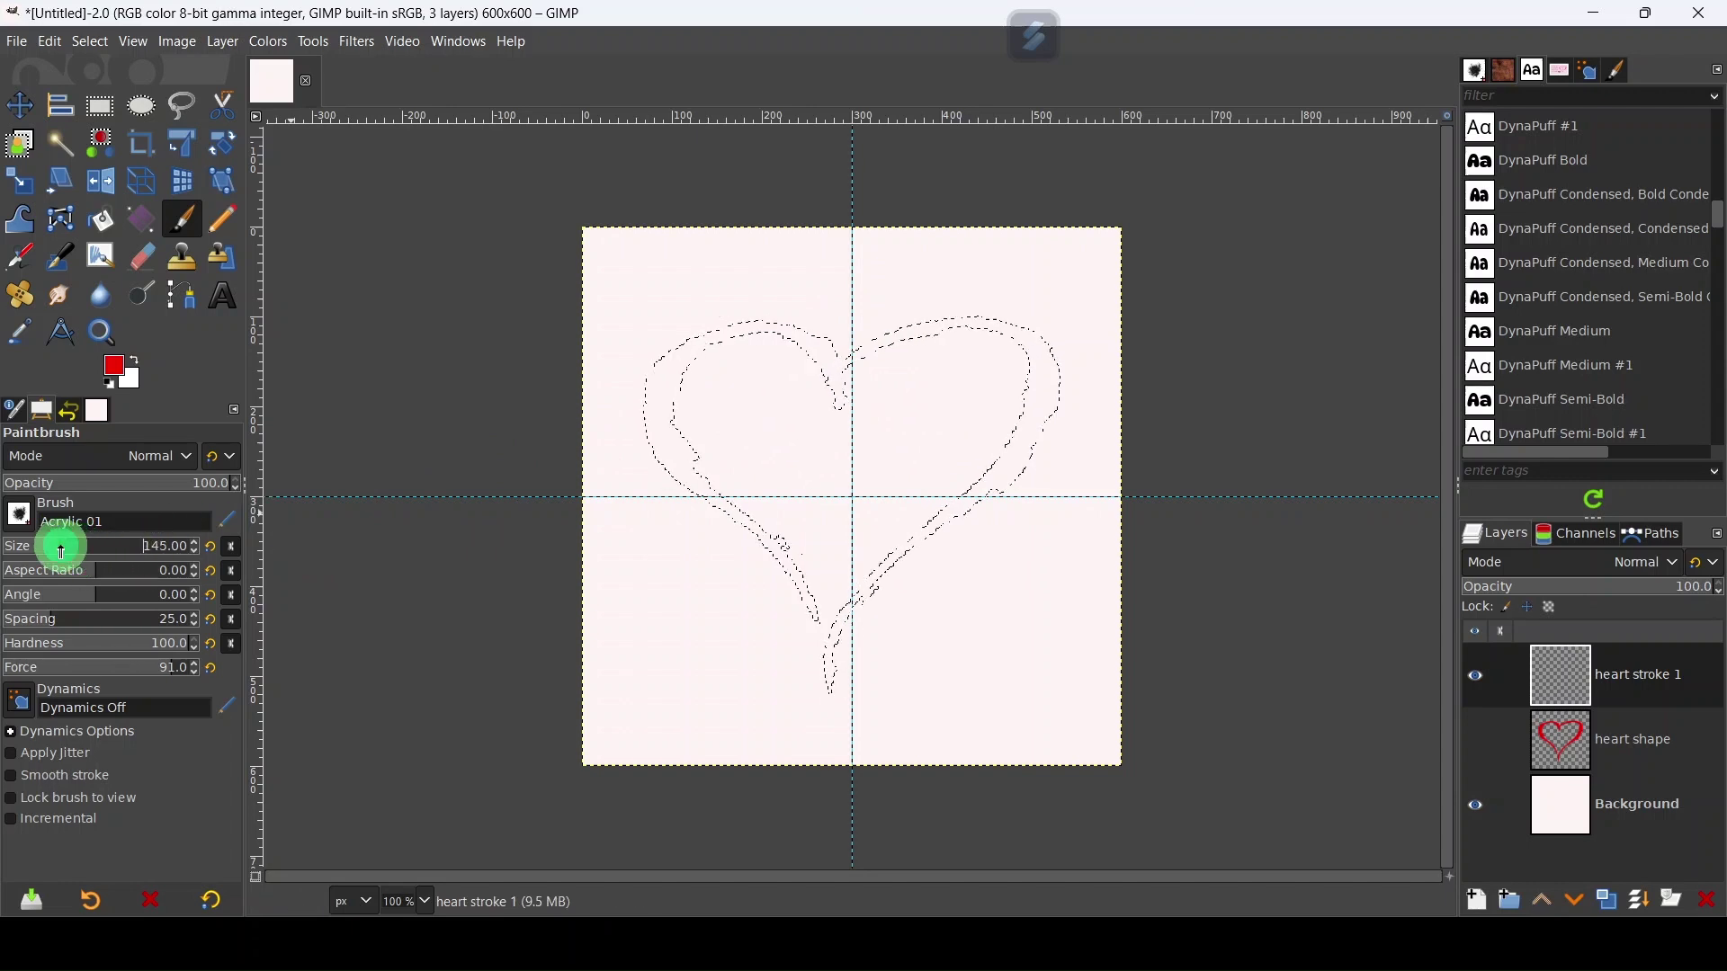
- Paint a short red stroke along the heart's top and add a heart stroke 2 layer
click(871, 347)
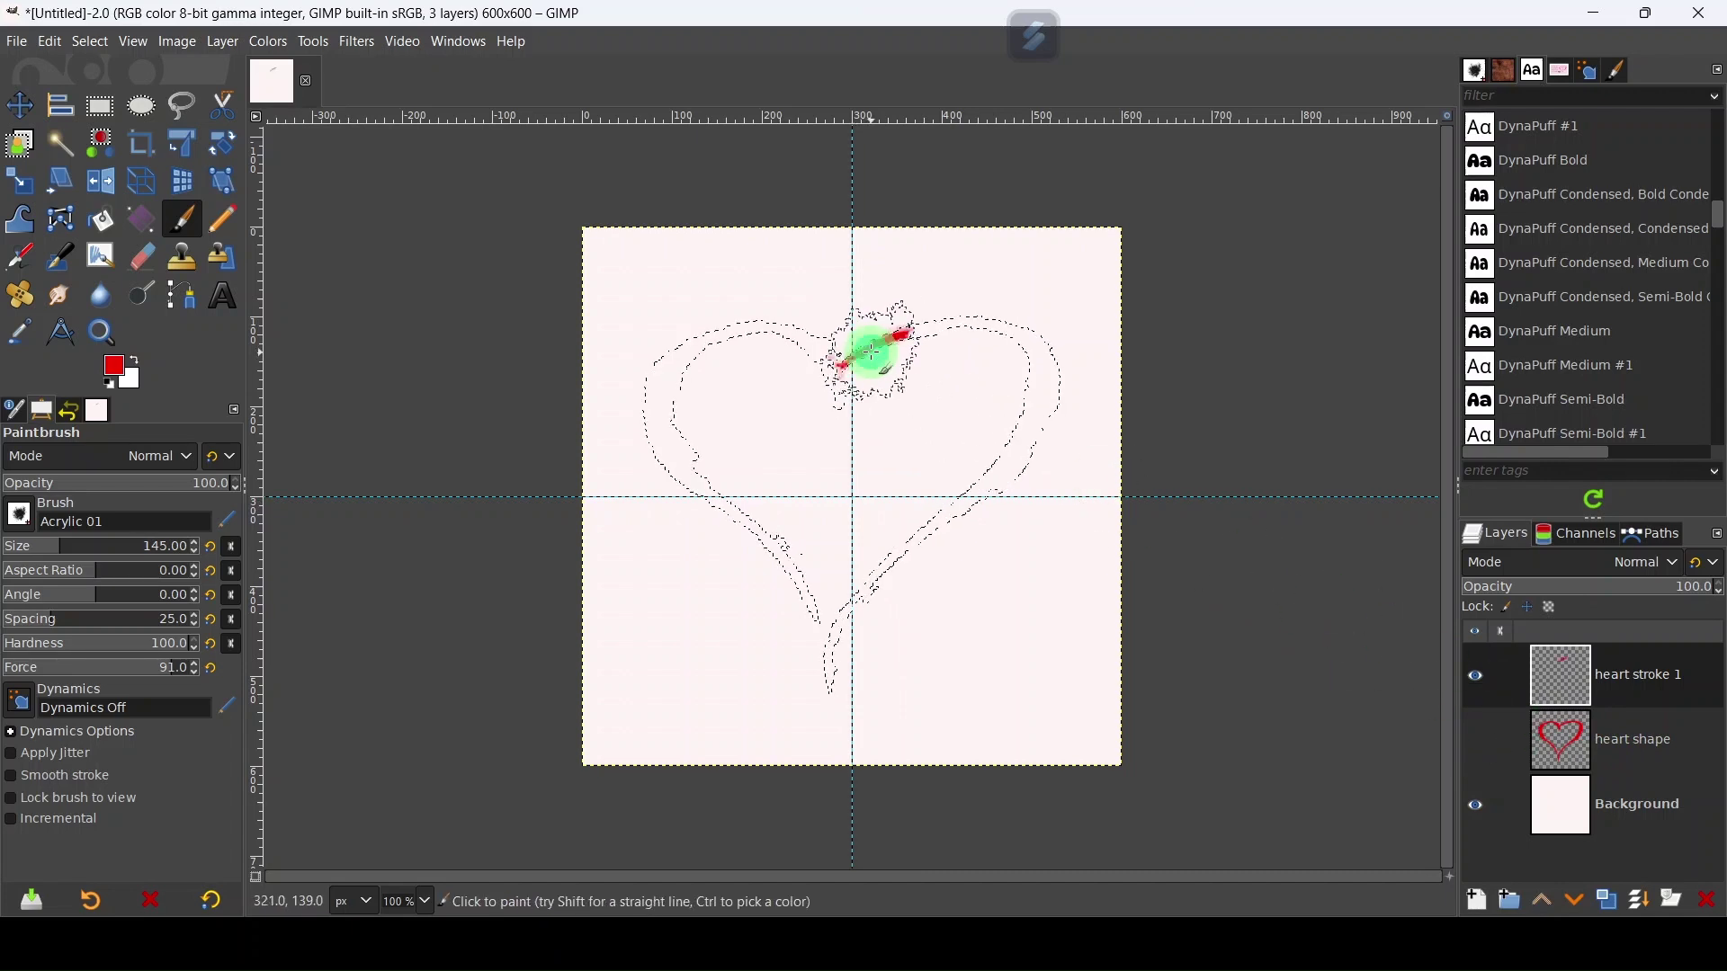
drag(841, 367, 913, 331)
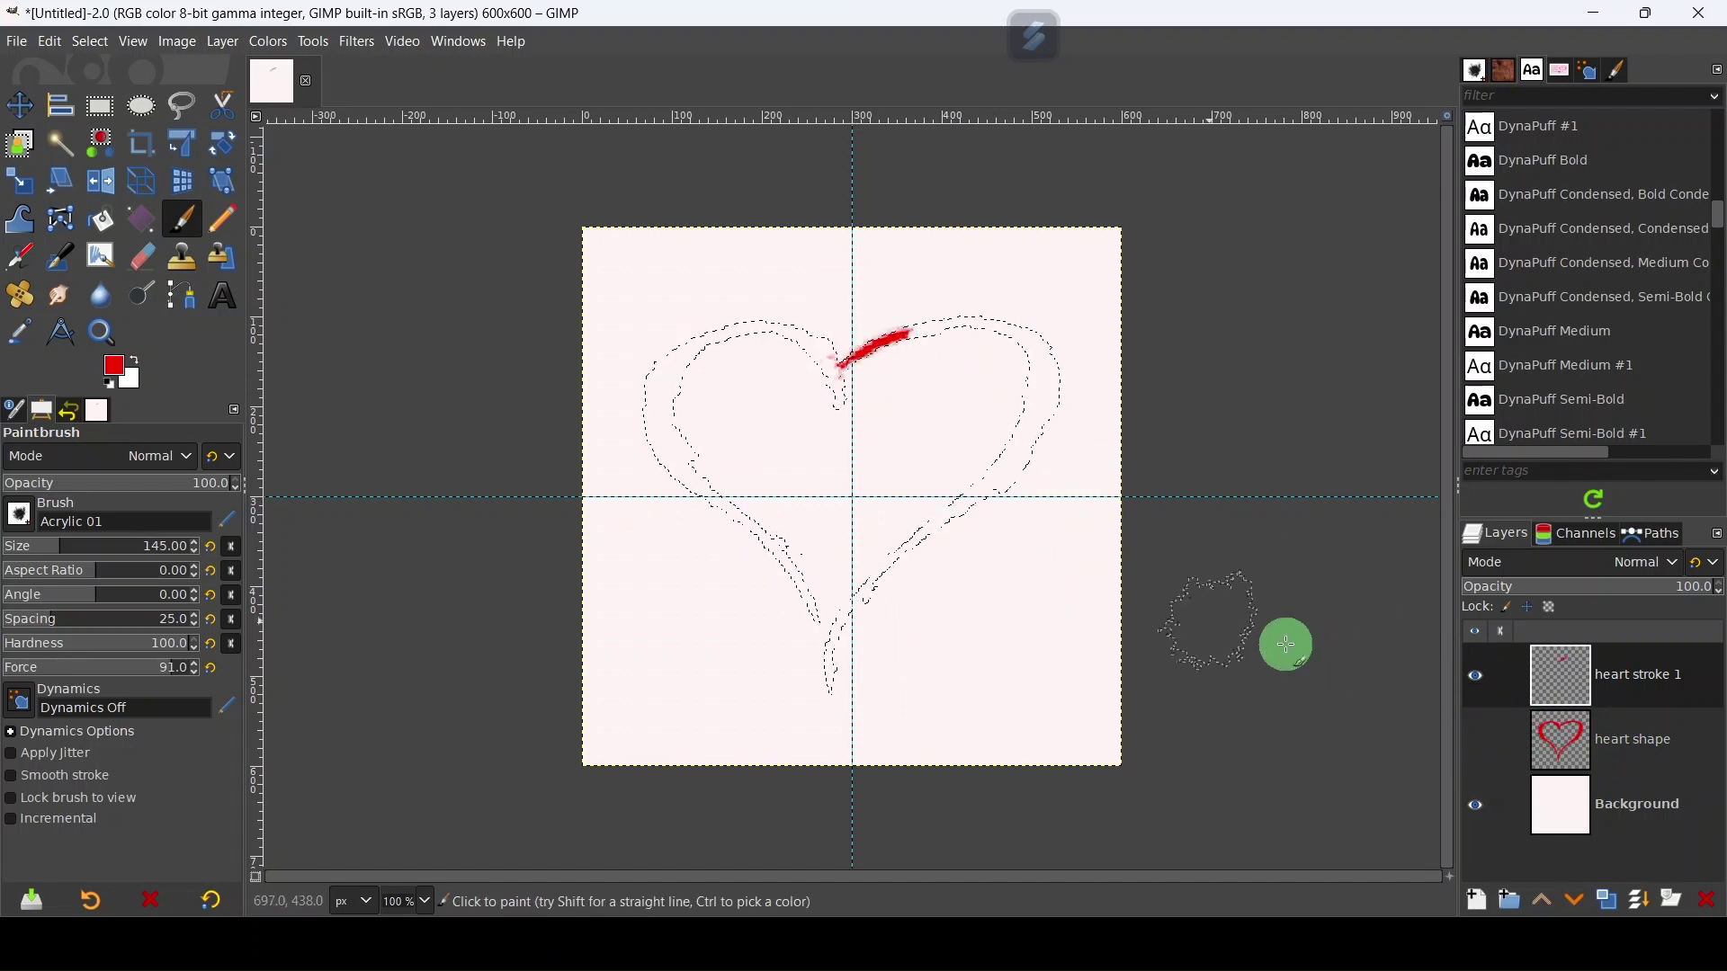
click(1475, 901)
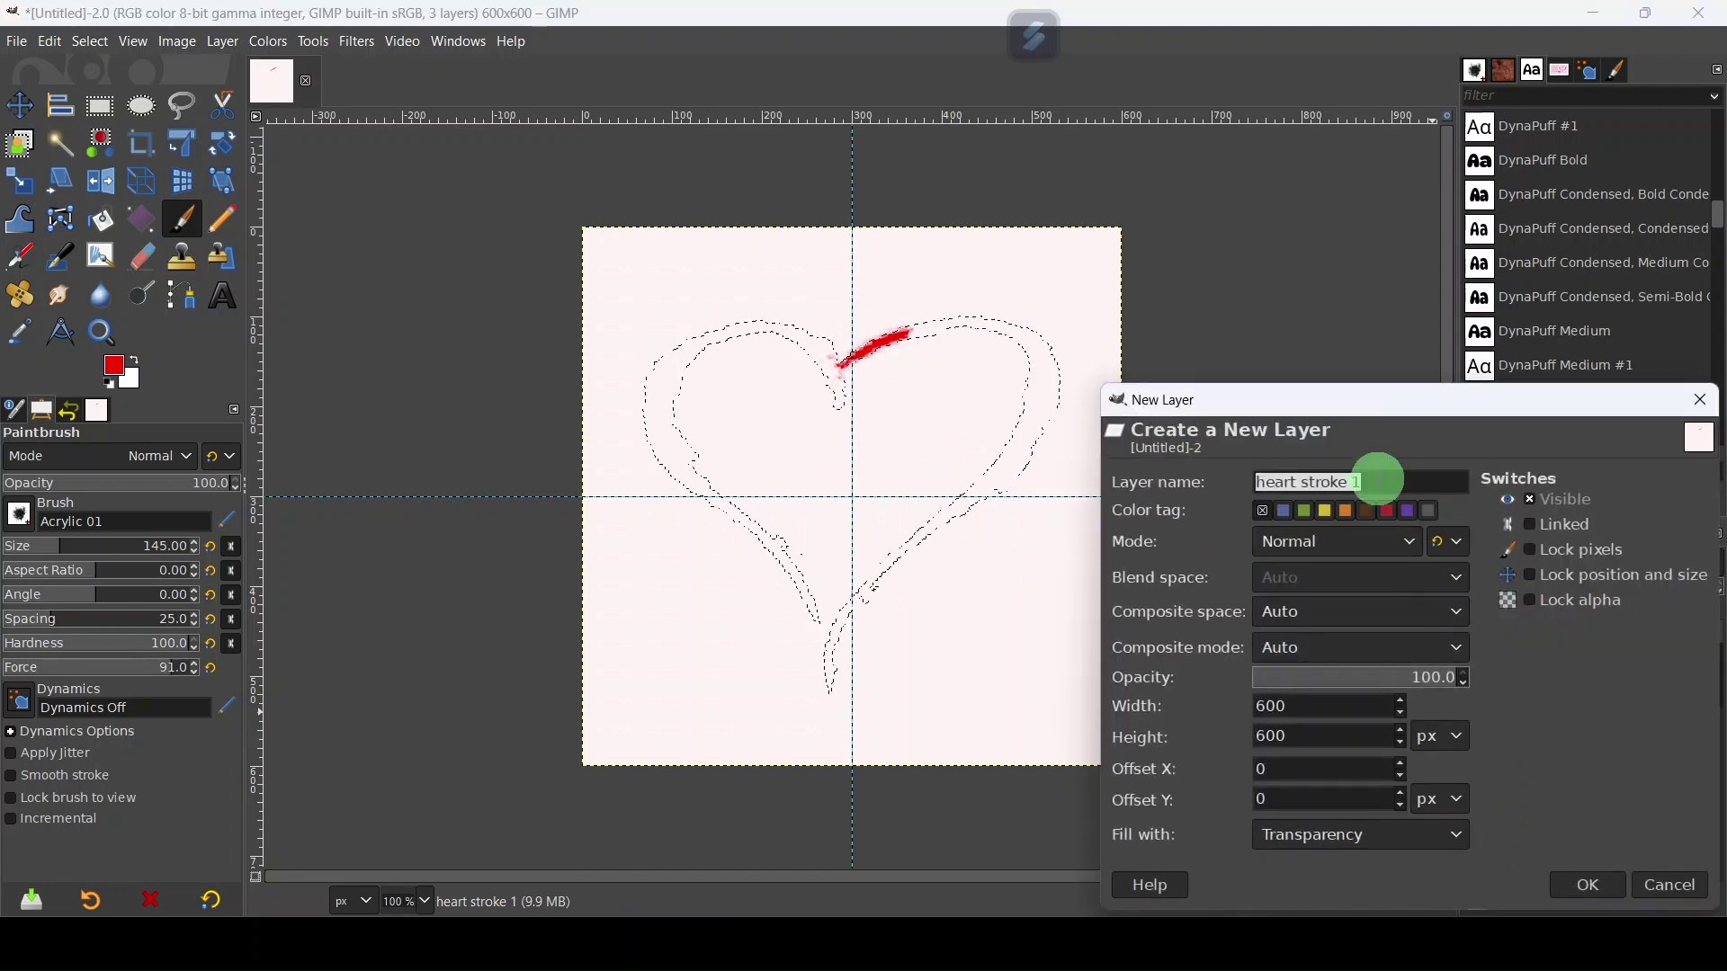
click(1382, 483)
key(BackSpace)
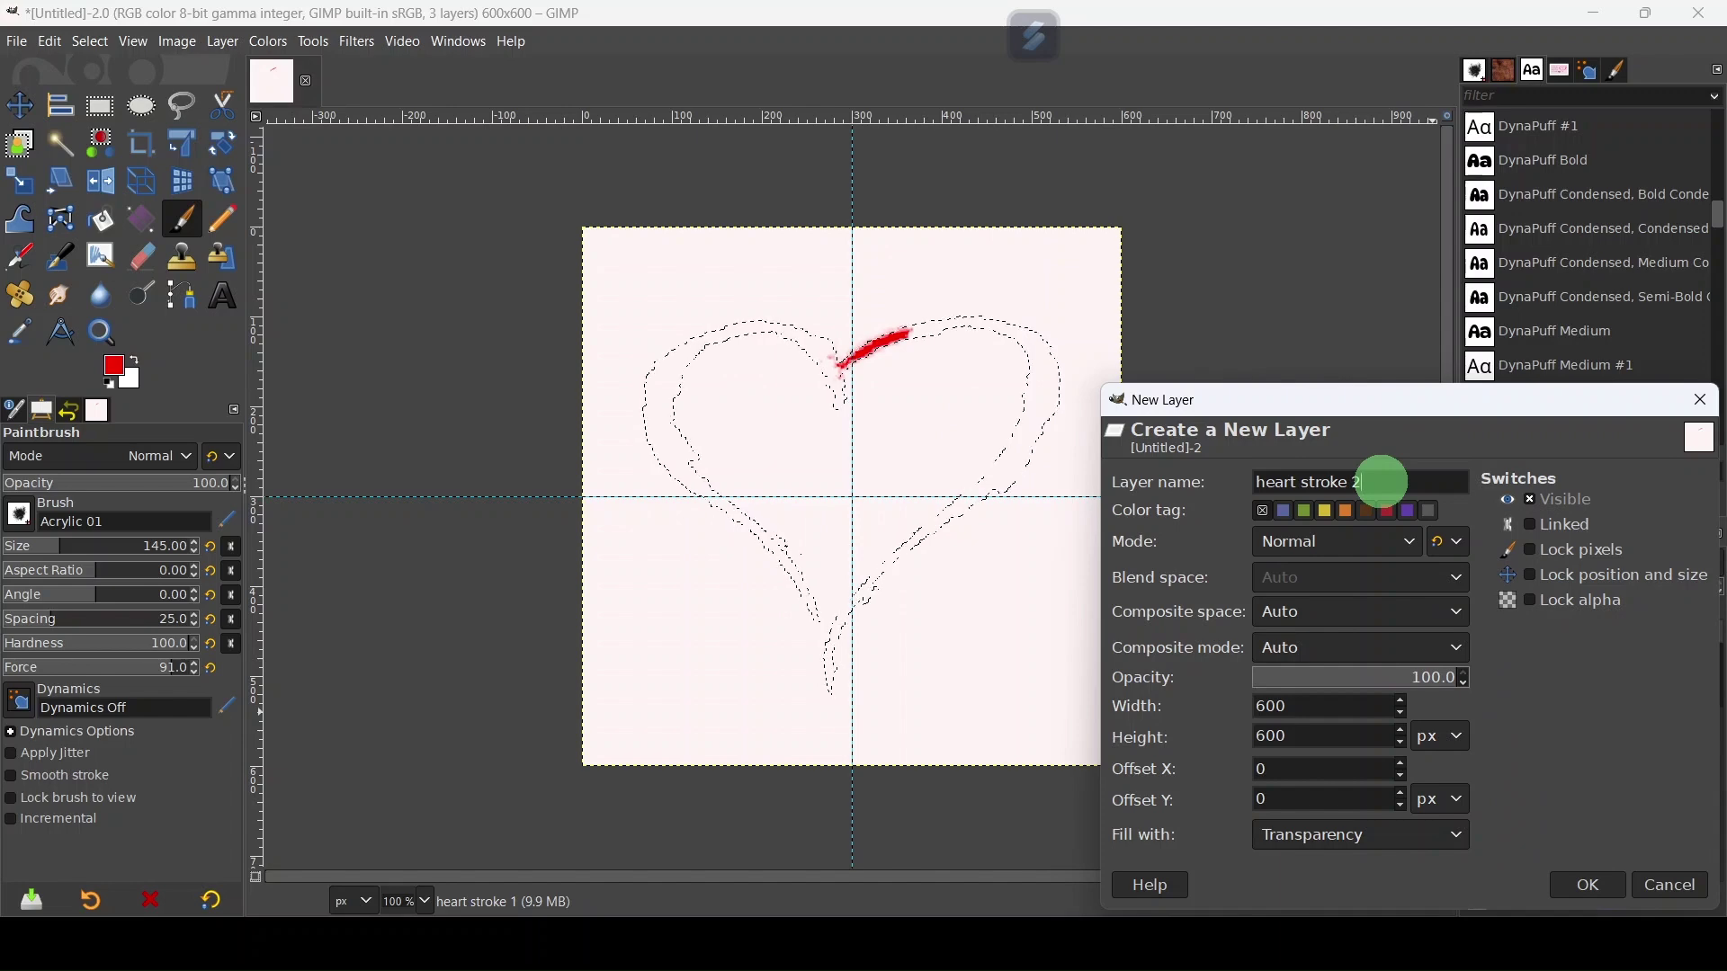
key(Return)
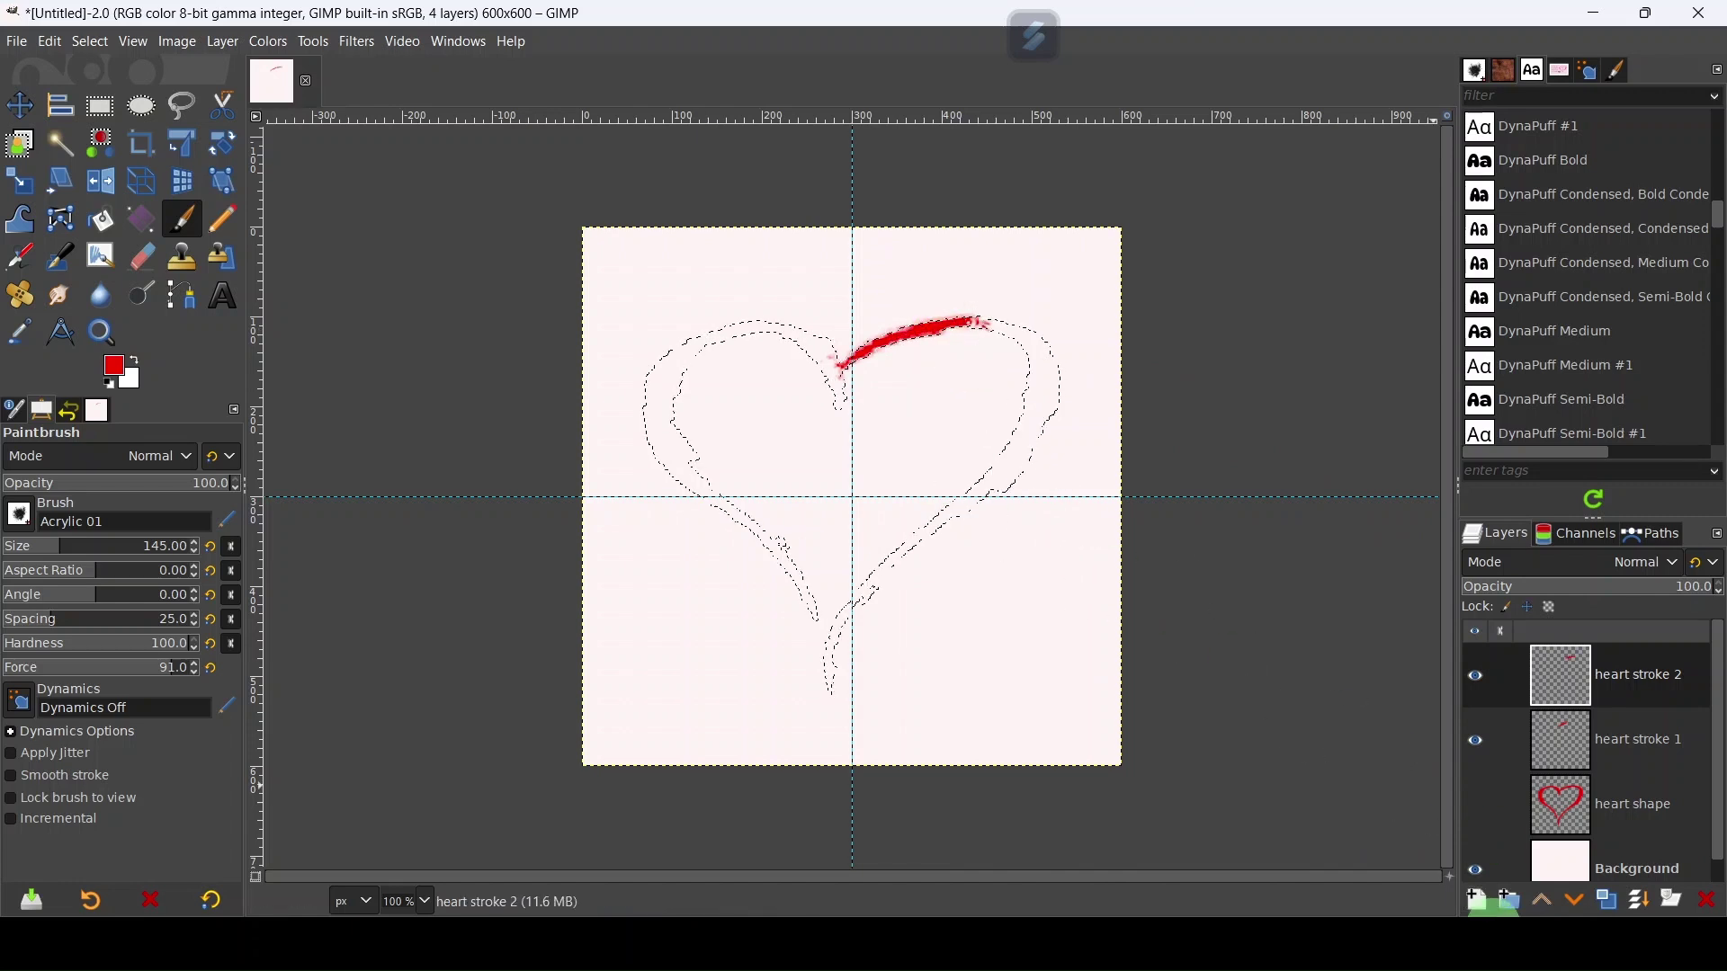
- Add new layers named heart stroke 3 and heart stroke 4
click(1481, 903)
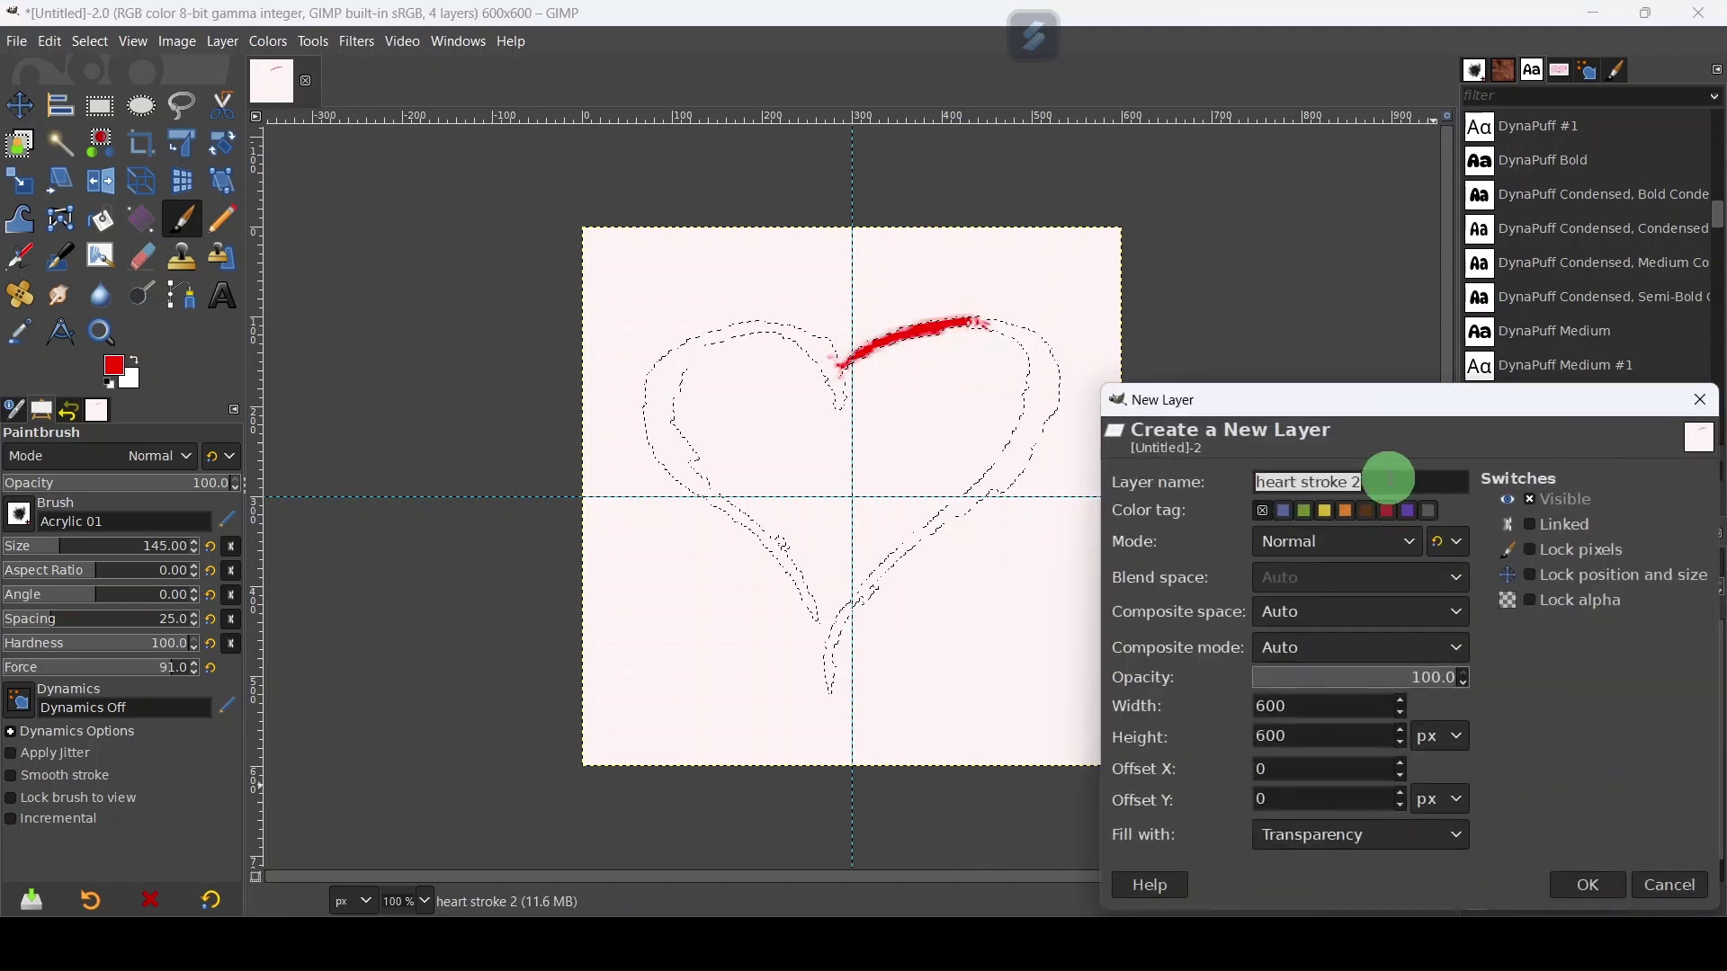
click(1390, 478)
key(BackSpace)
text(3)
key(Return)
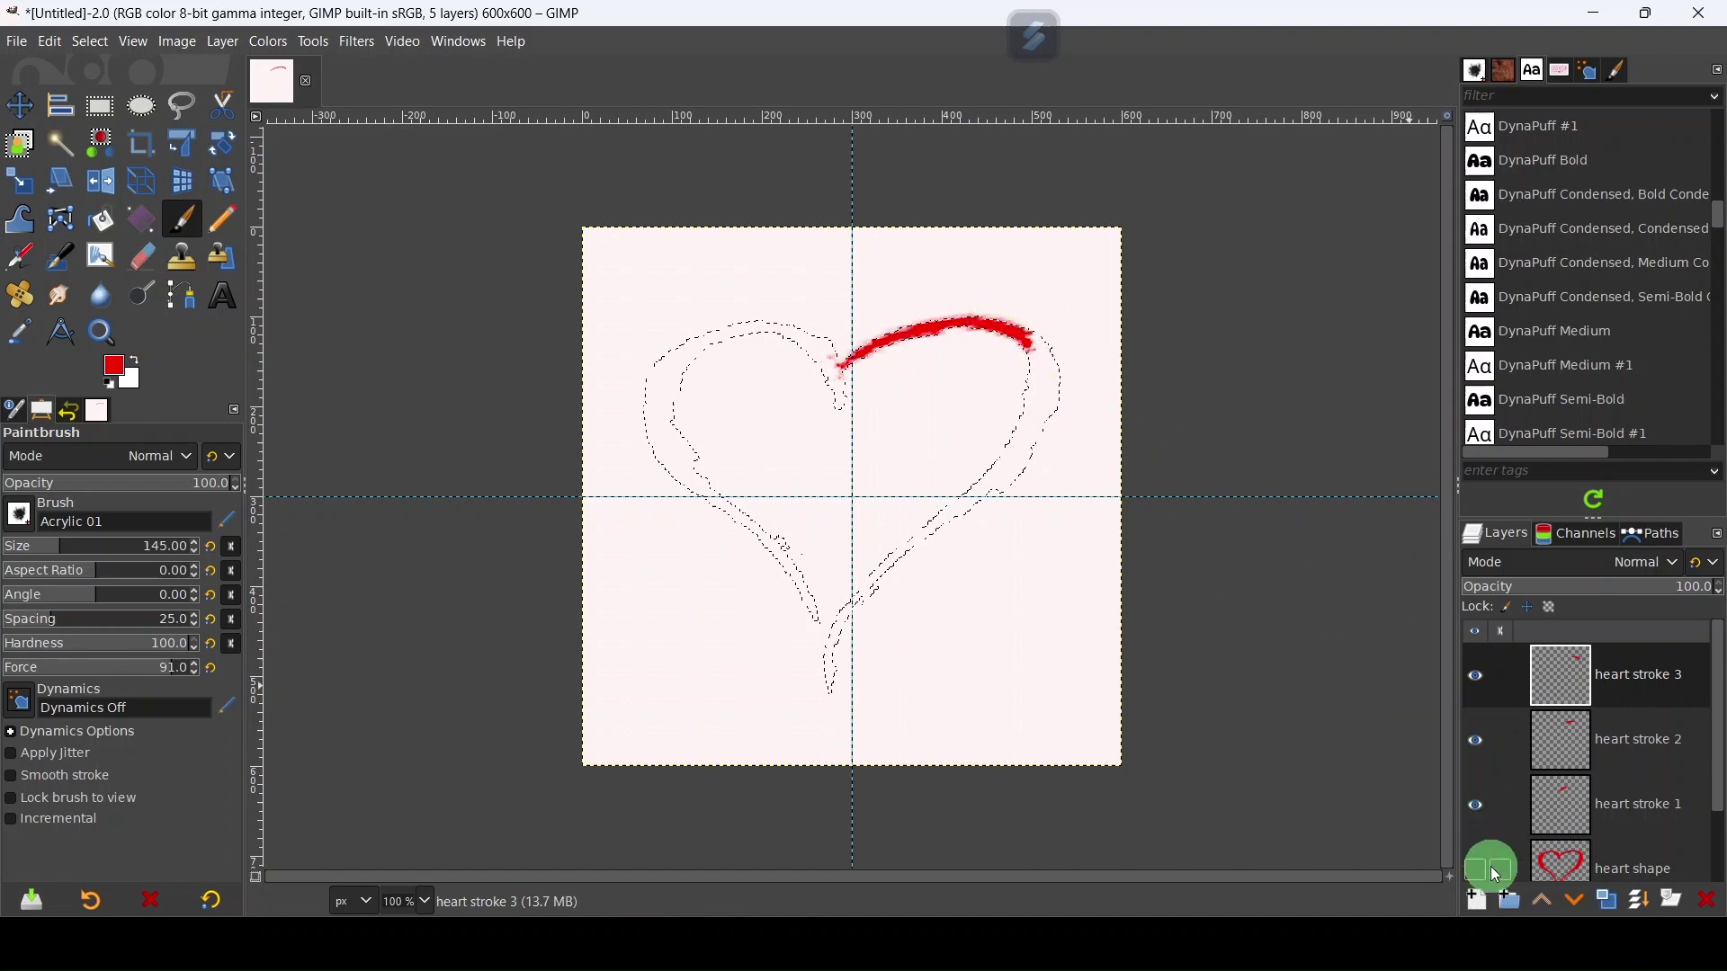
click(1480, 901)
click(1382, 474)
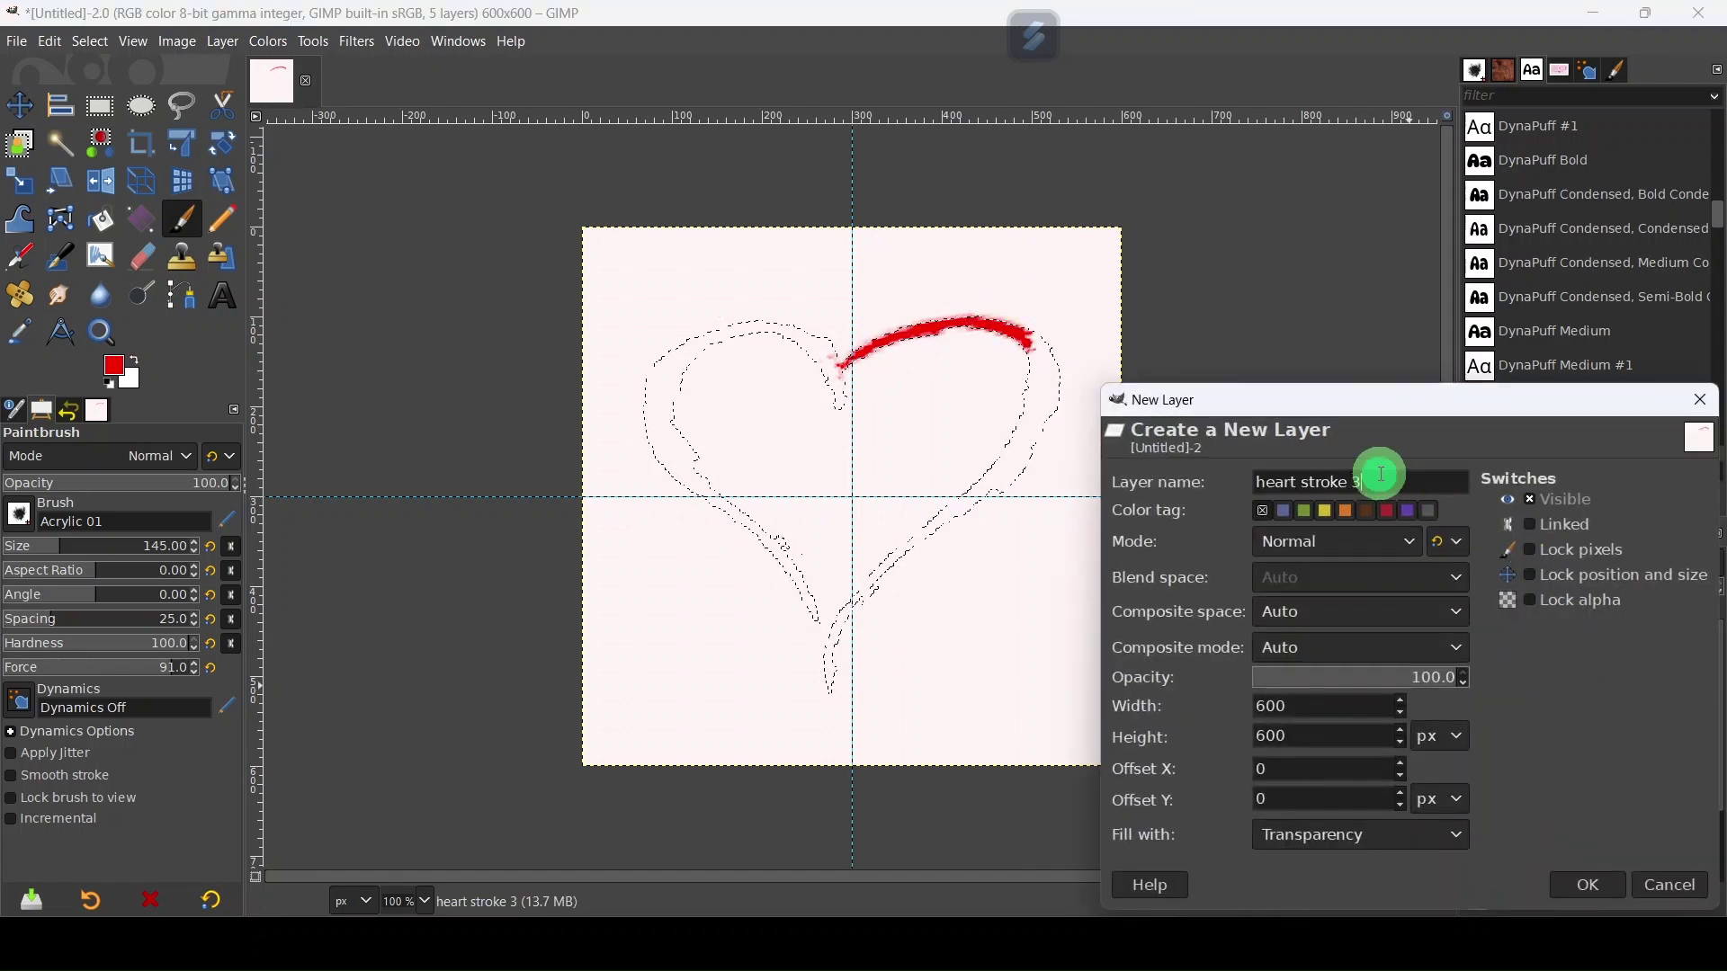
text(4)
key(Return)
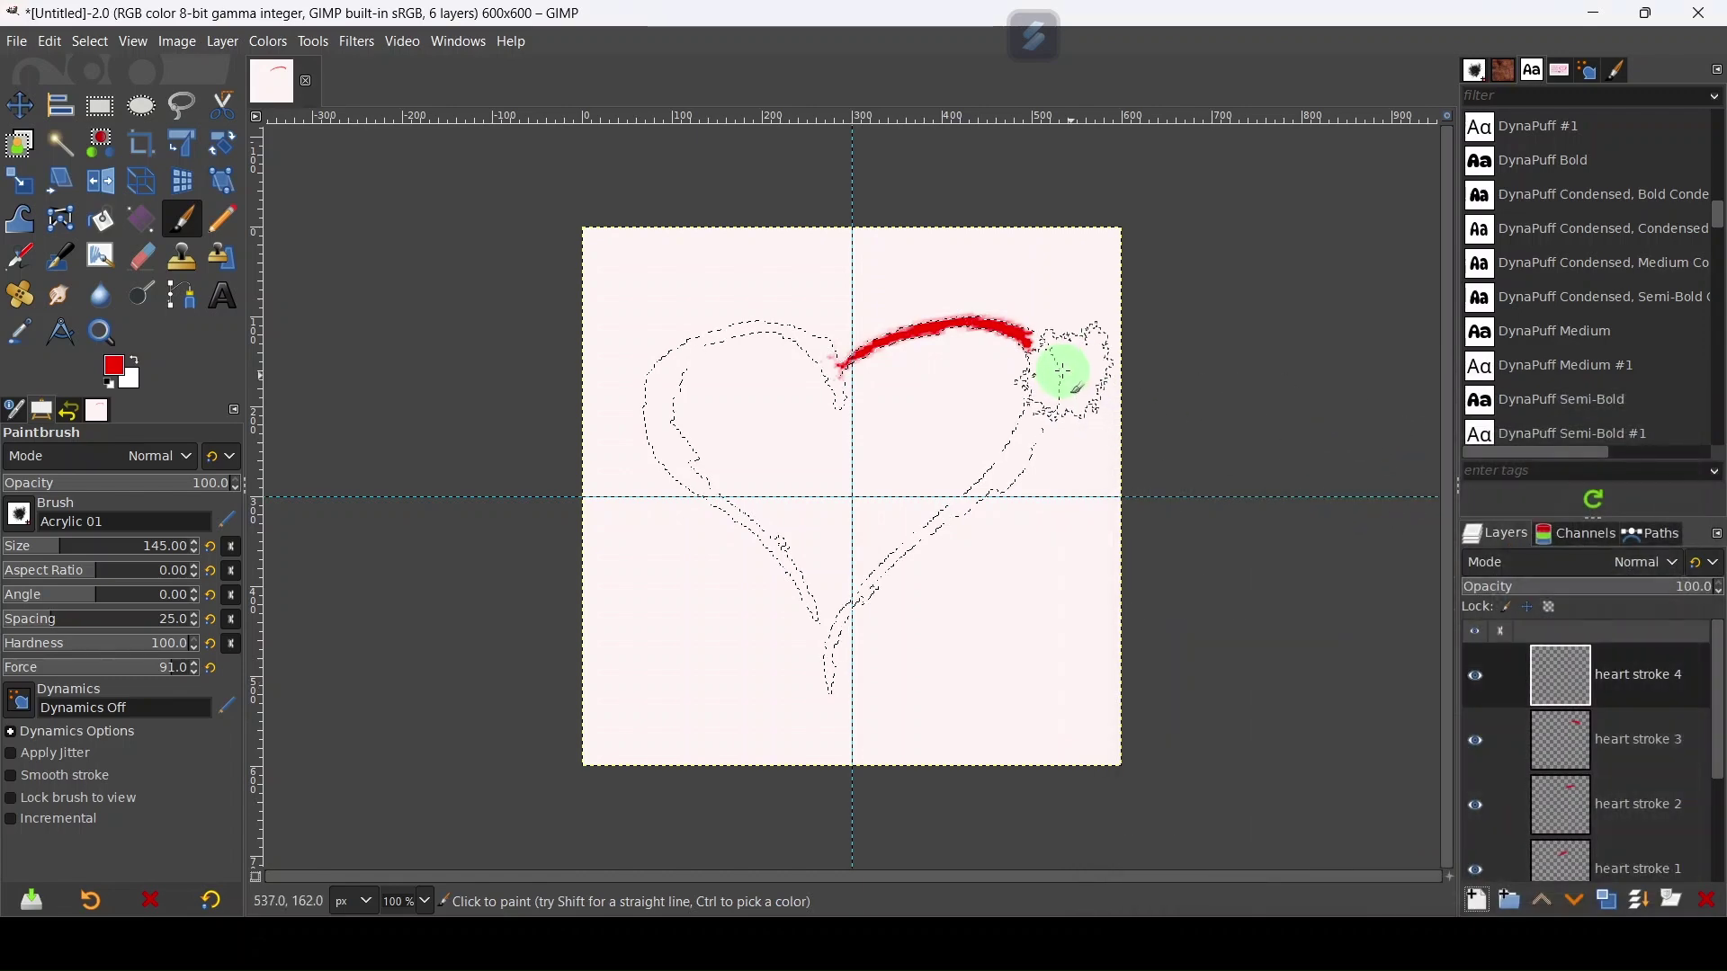
- Add new layers named heart stroke 5 and heart stroke 6
click(1480, 899)
click(1400, 480)
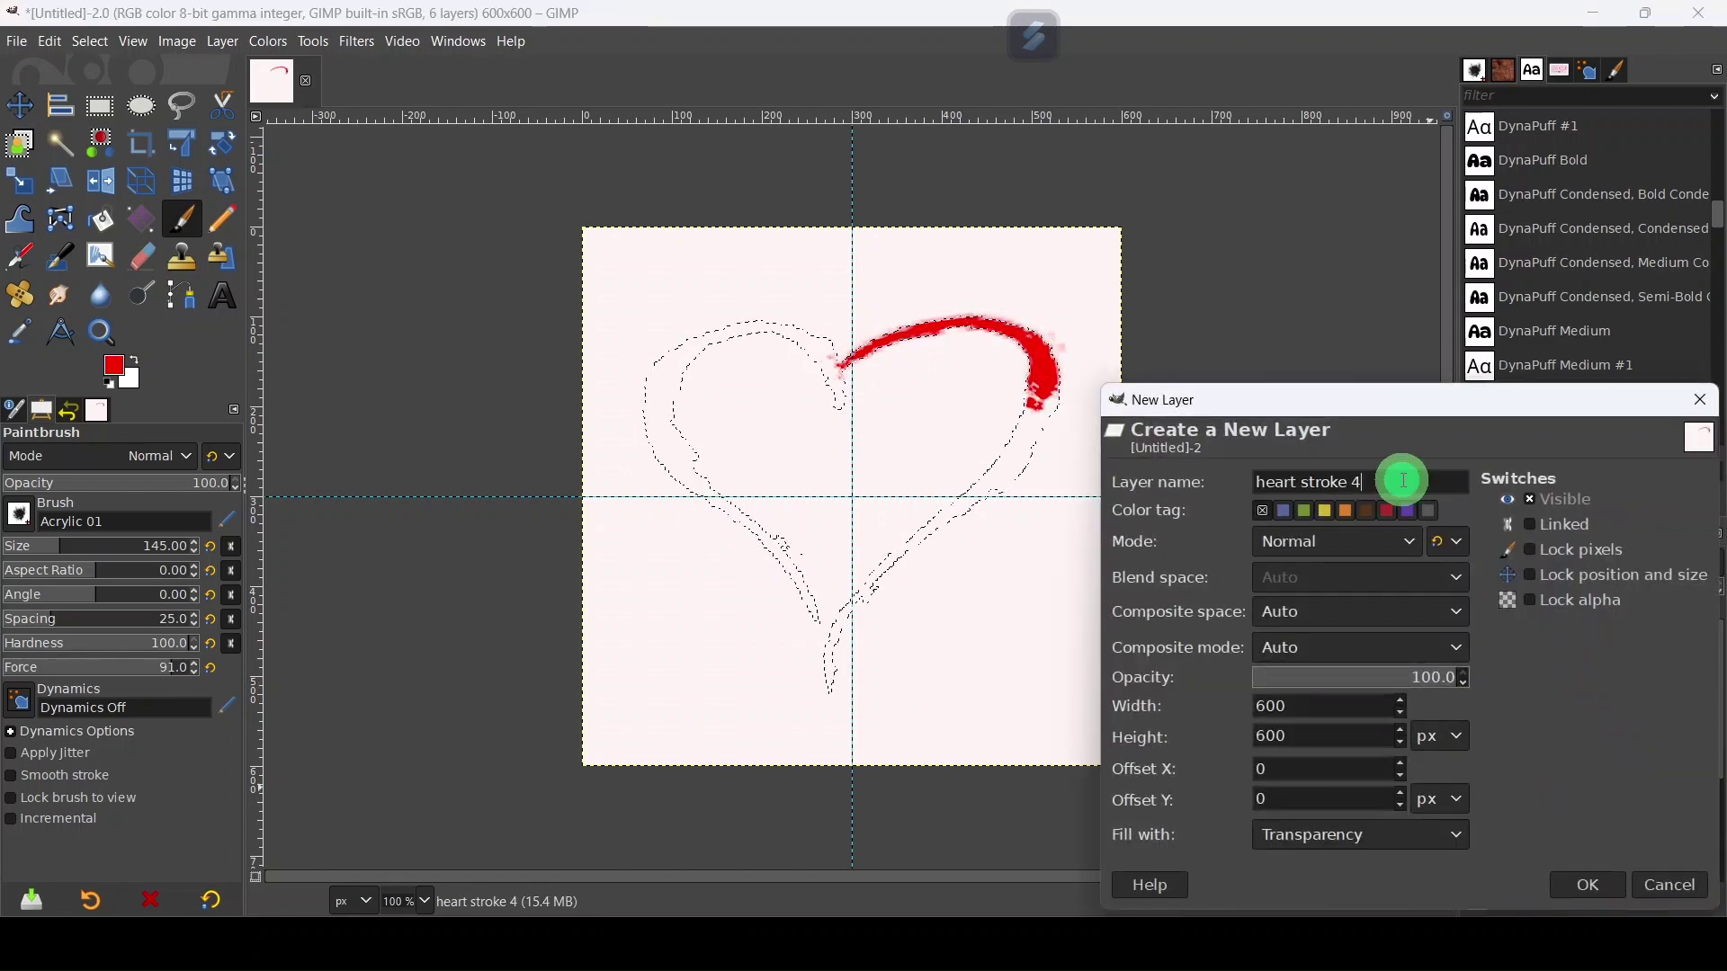
key(BackSpace)
text(5)
key(Return)
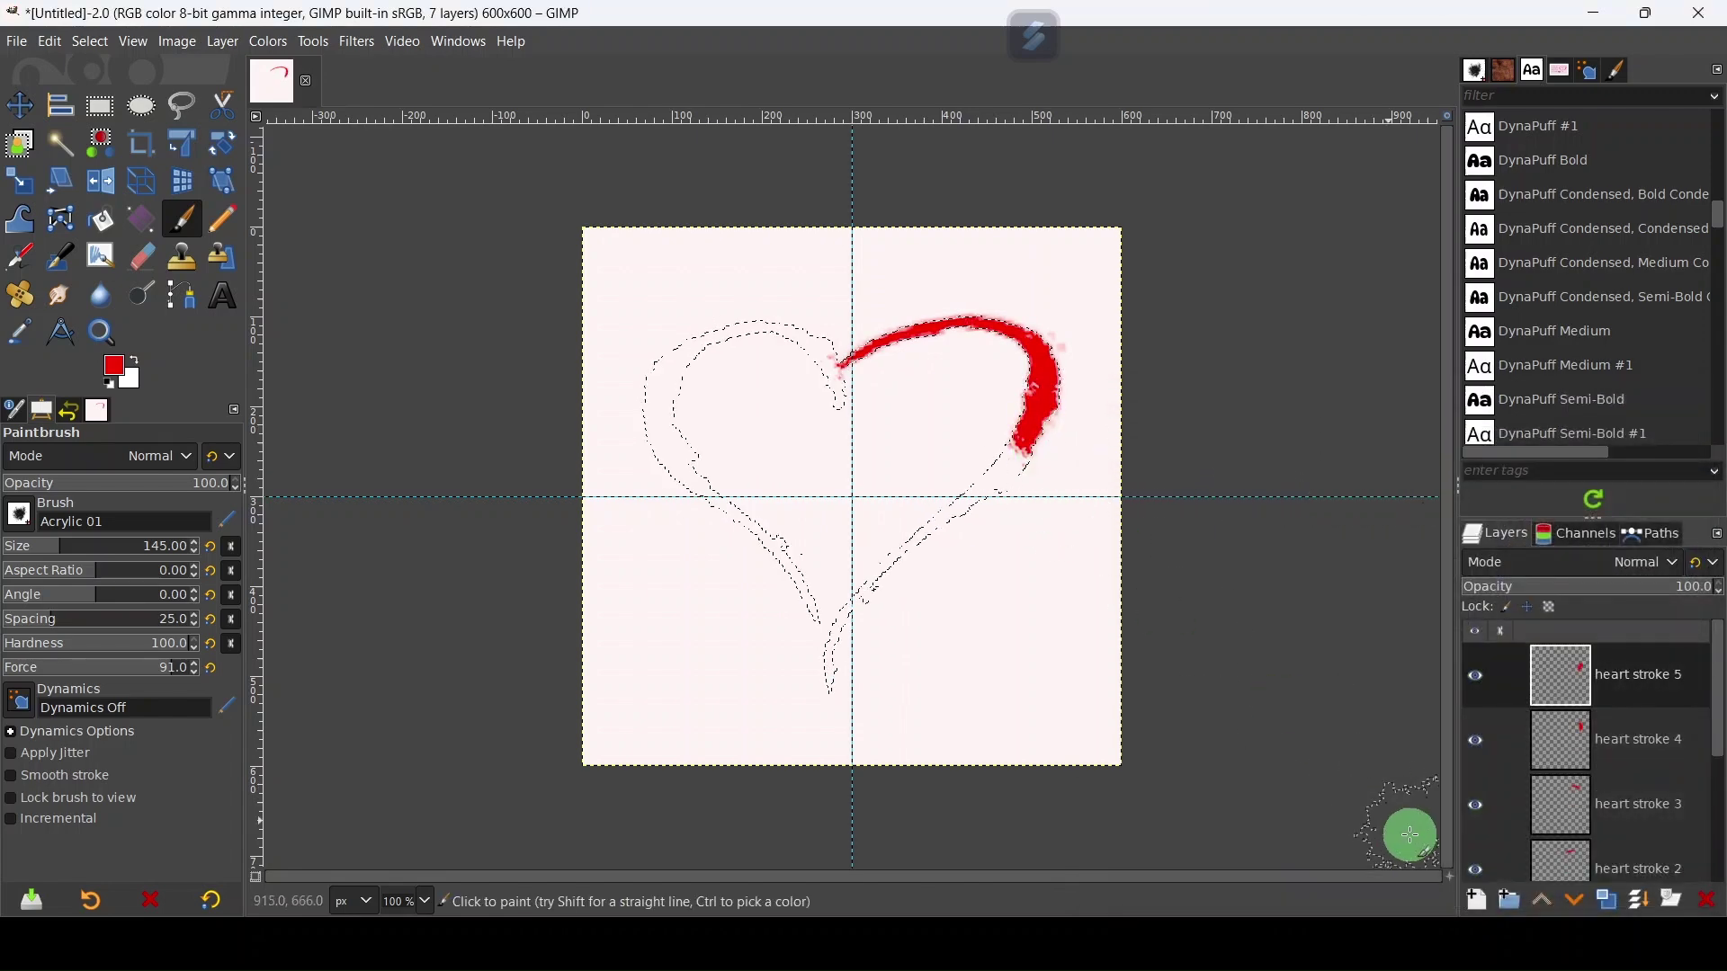
click(1477, 899)
click(1385, 486)
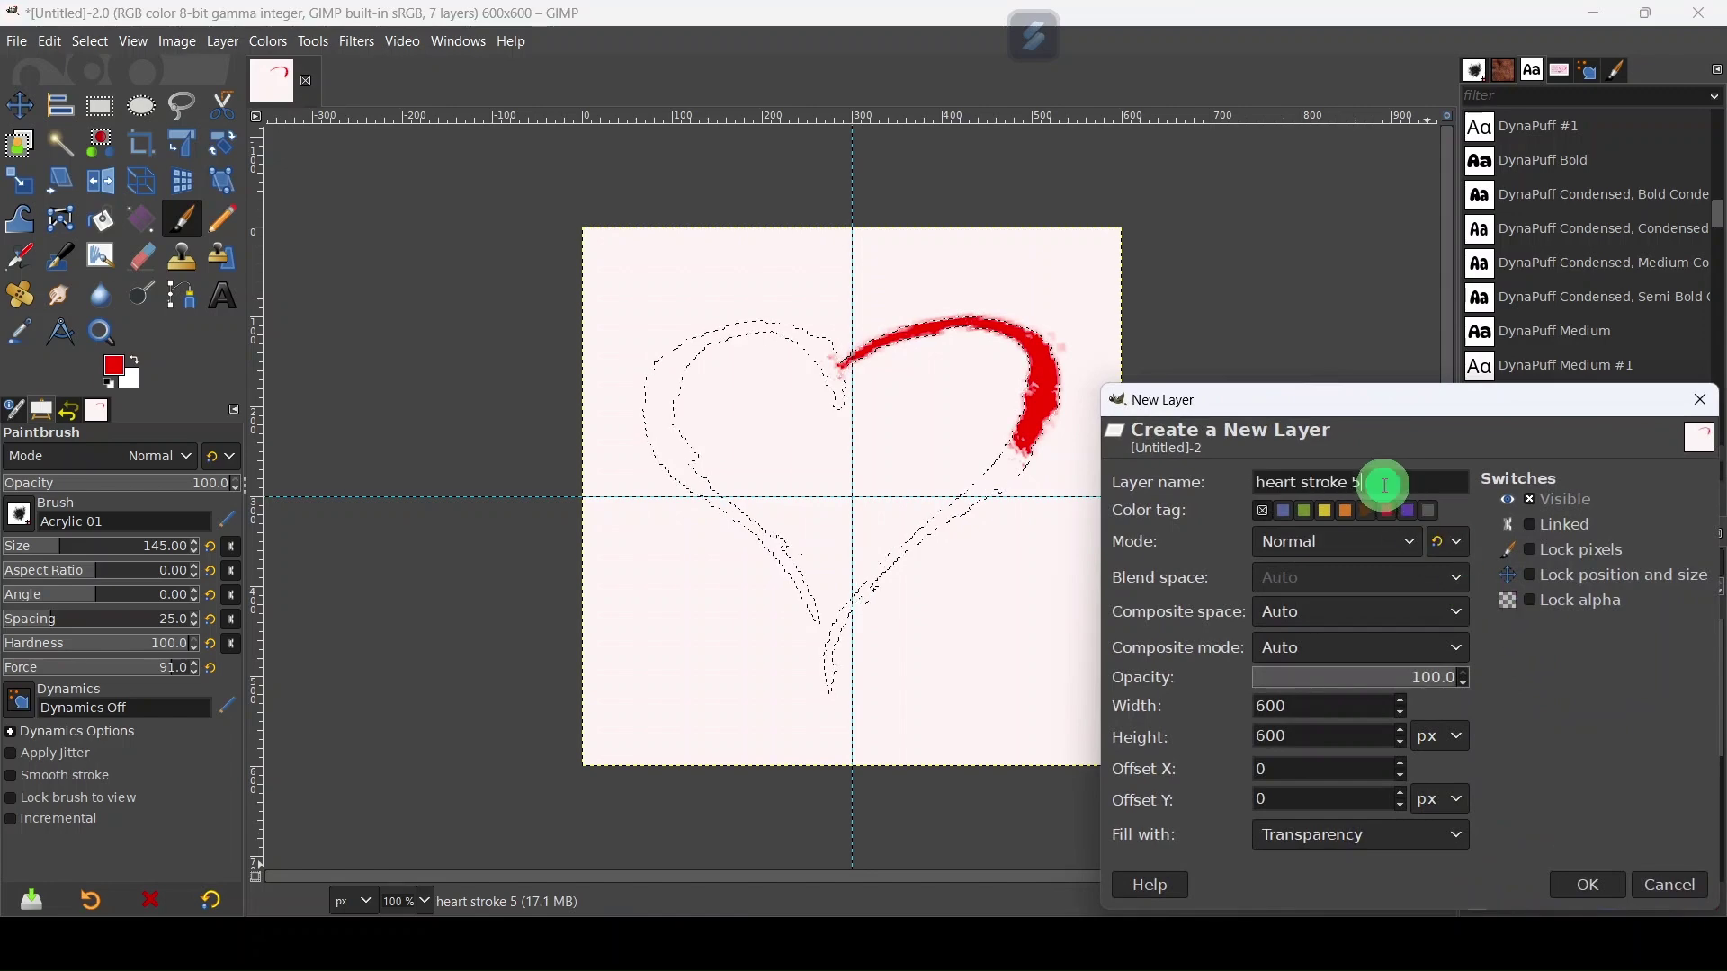
key(BackSpace)
text(6)
key(Return)
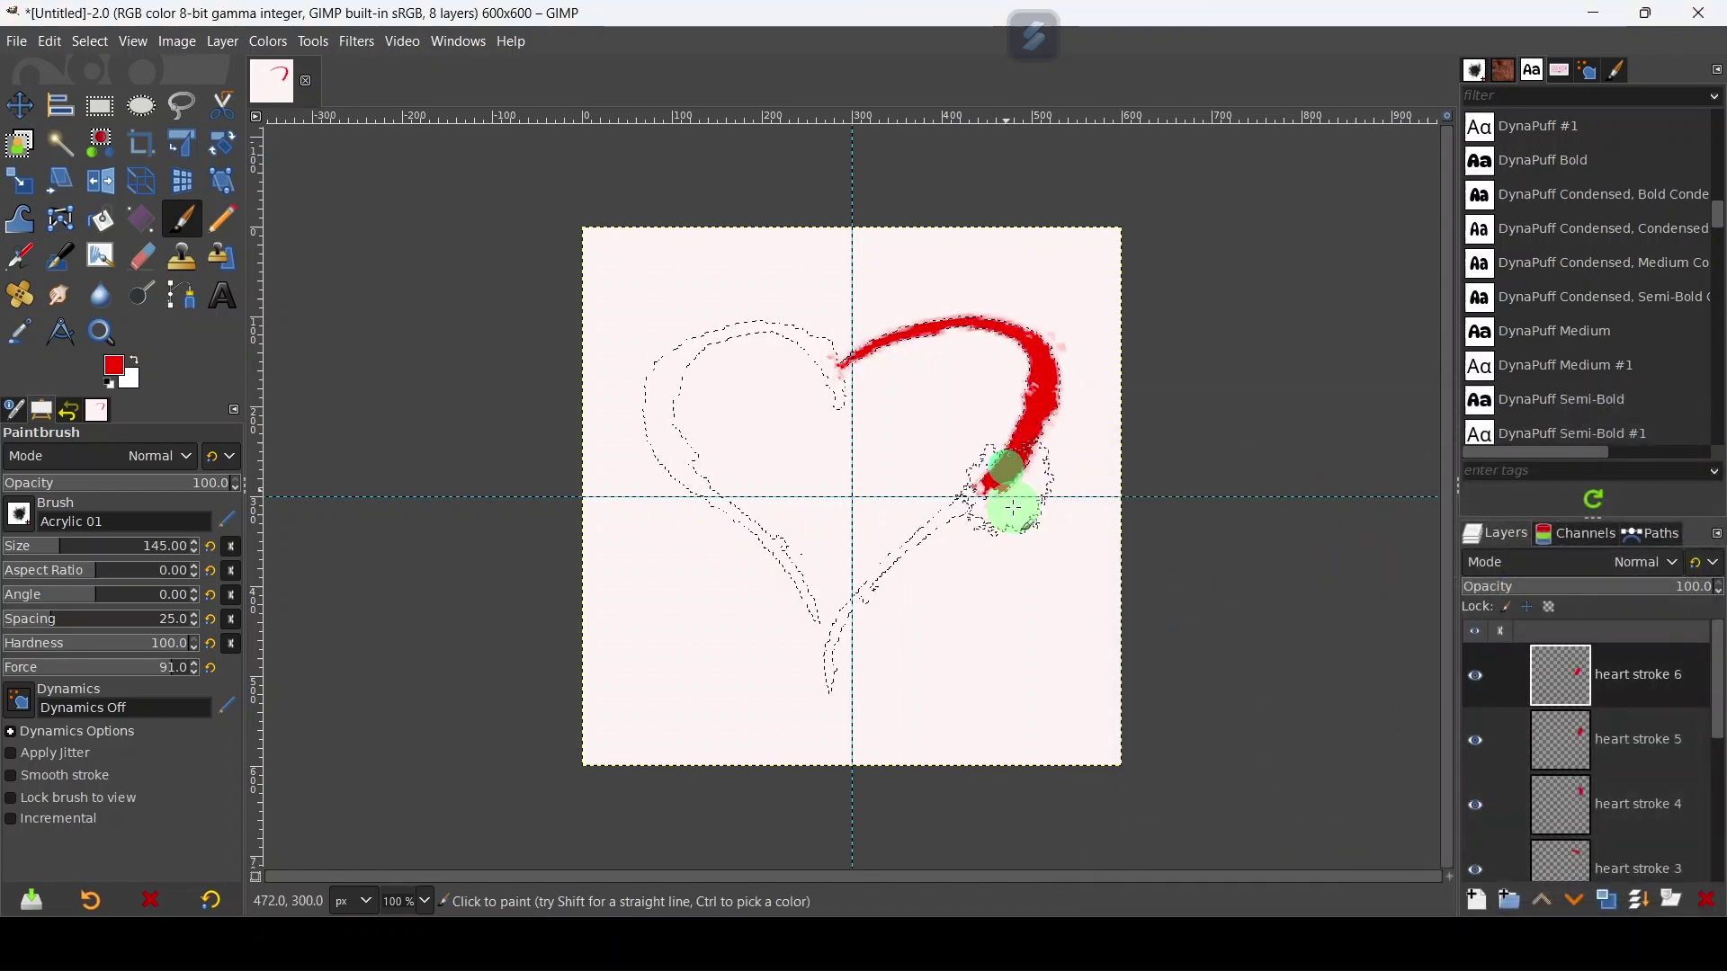
- Add a new layer named heart stroke 7
click(1482, 901)
click(1389, 486)
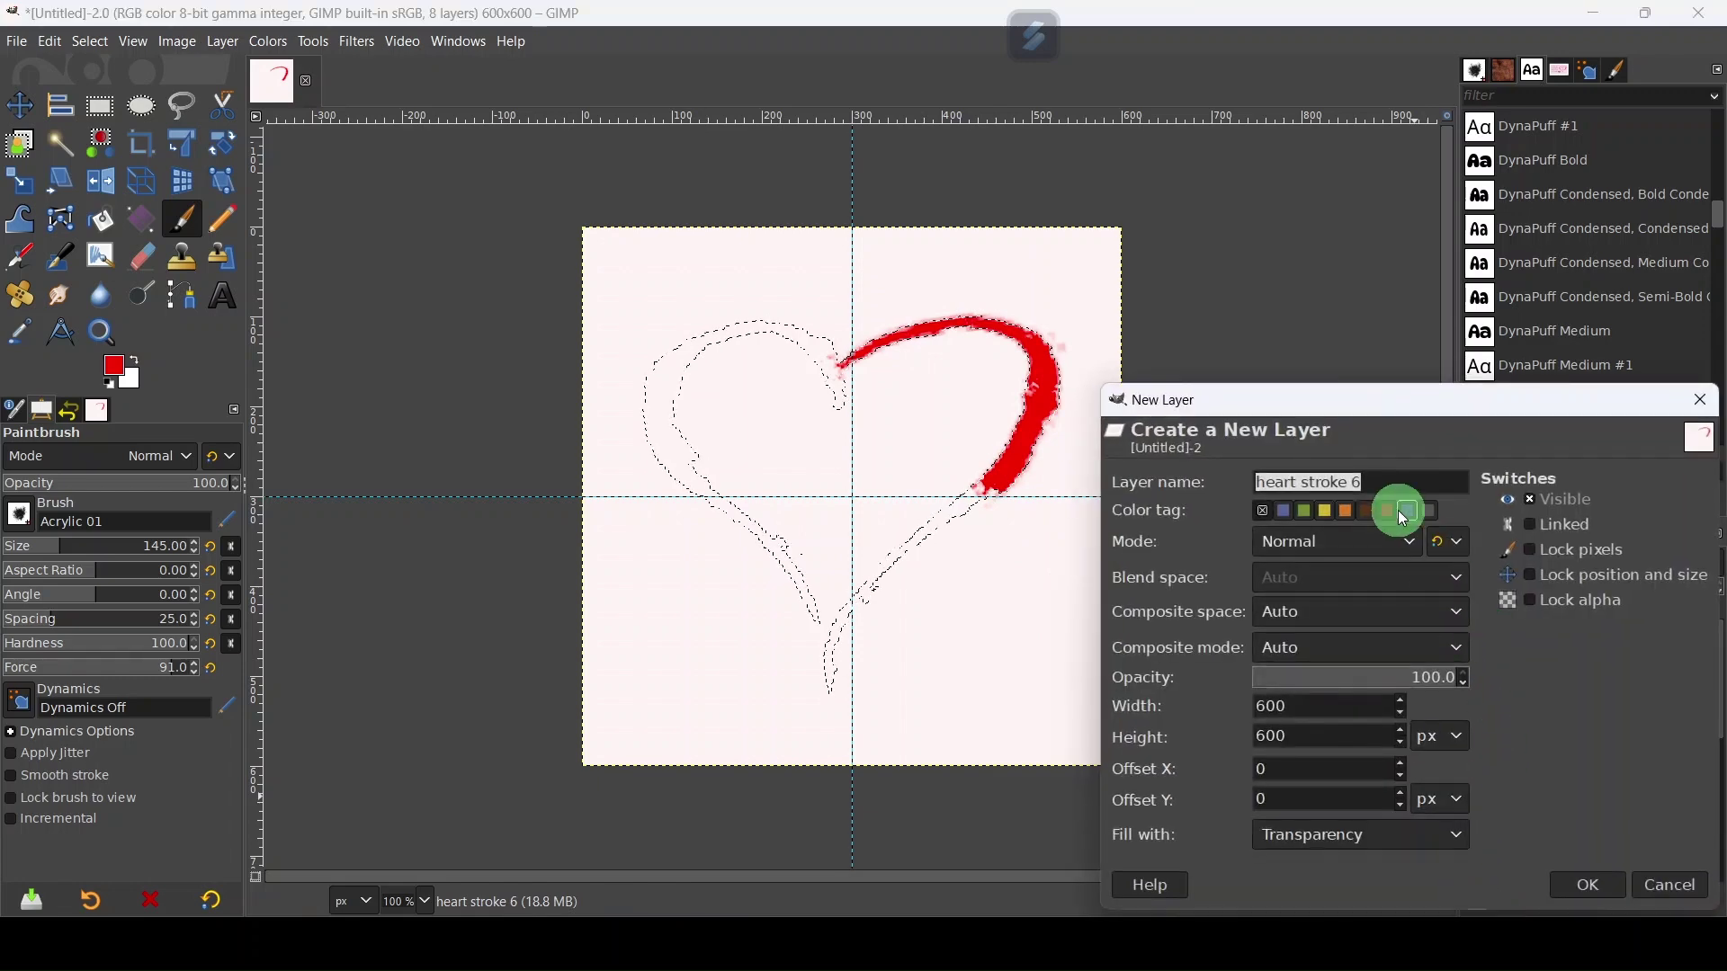
key(BackSpace)
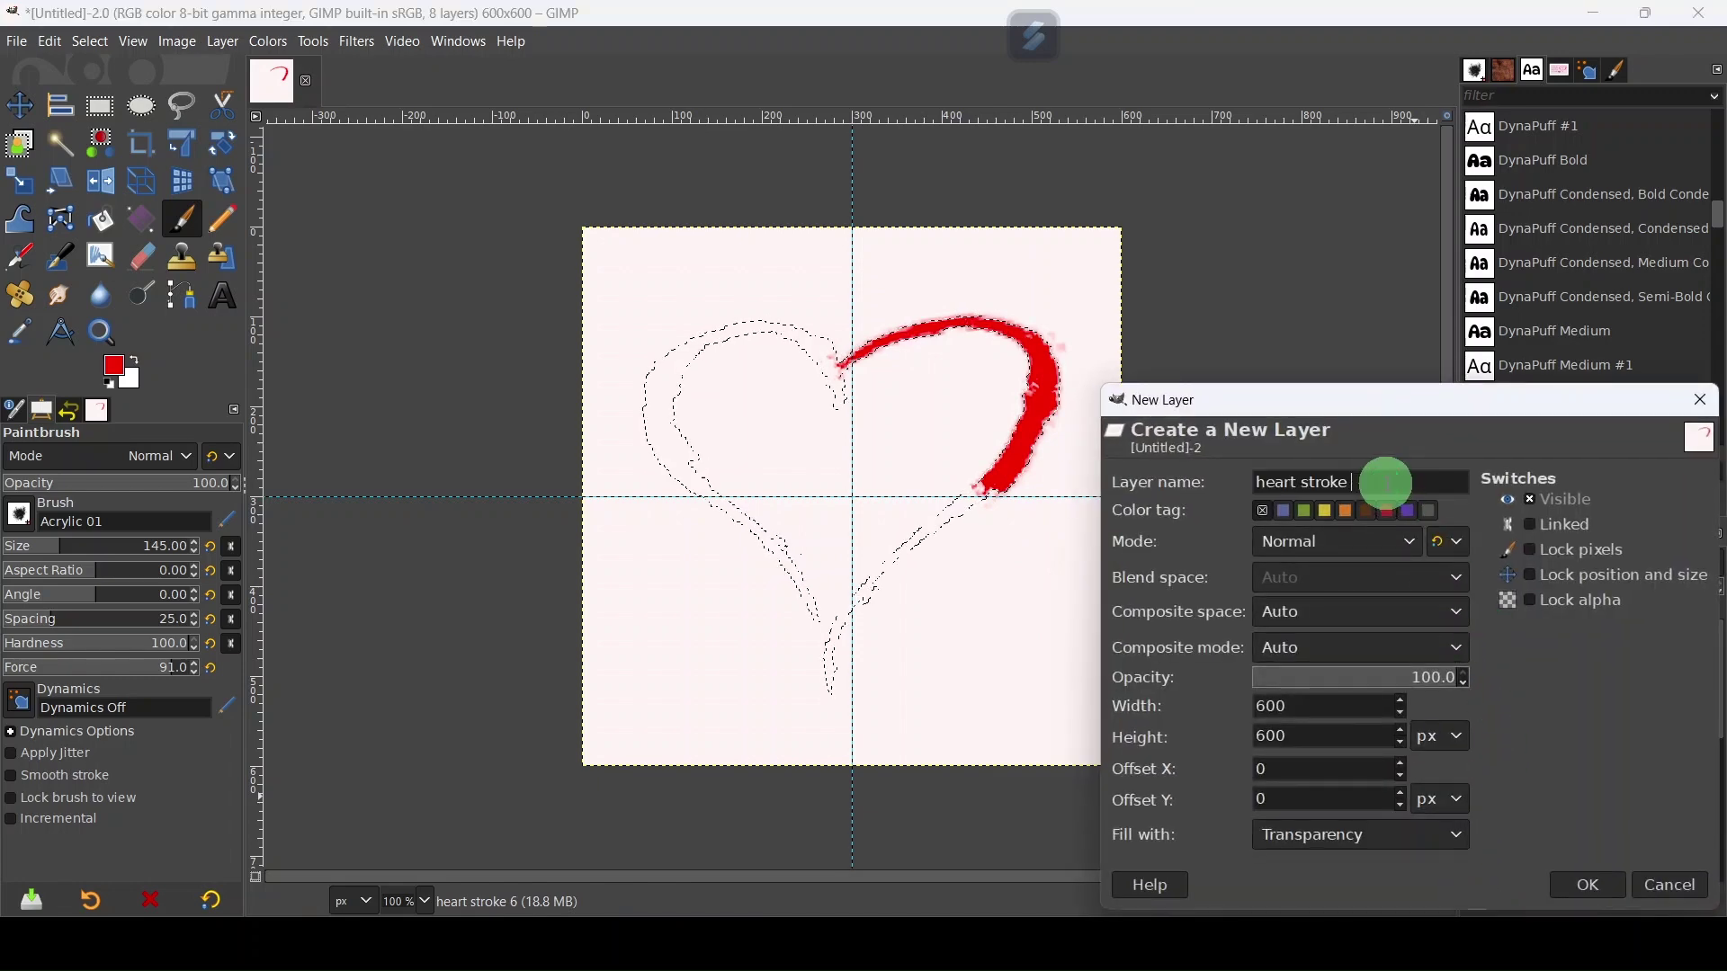
key(Return)
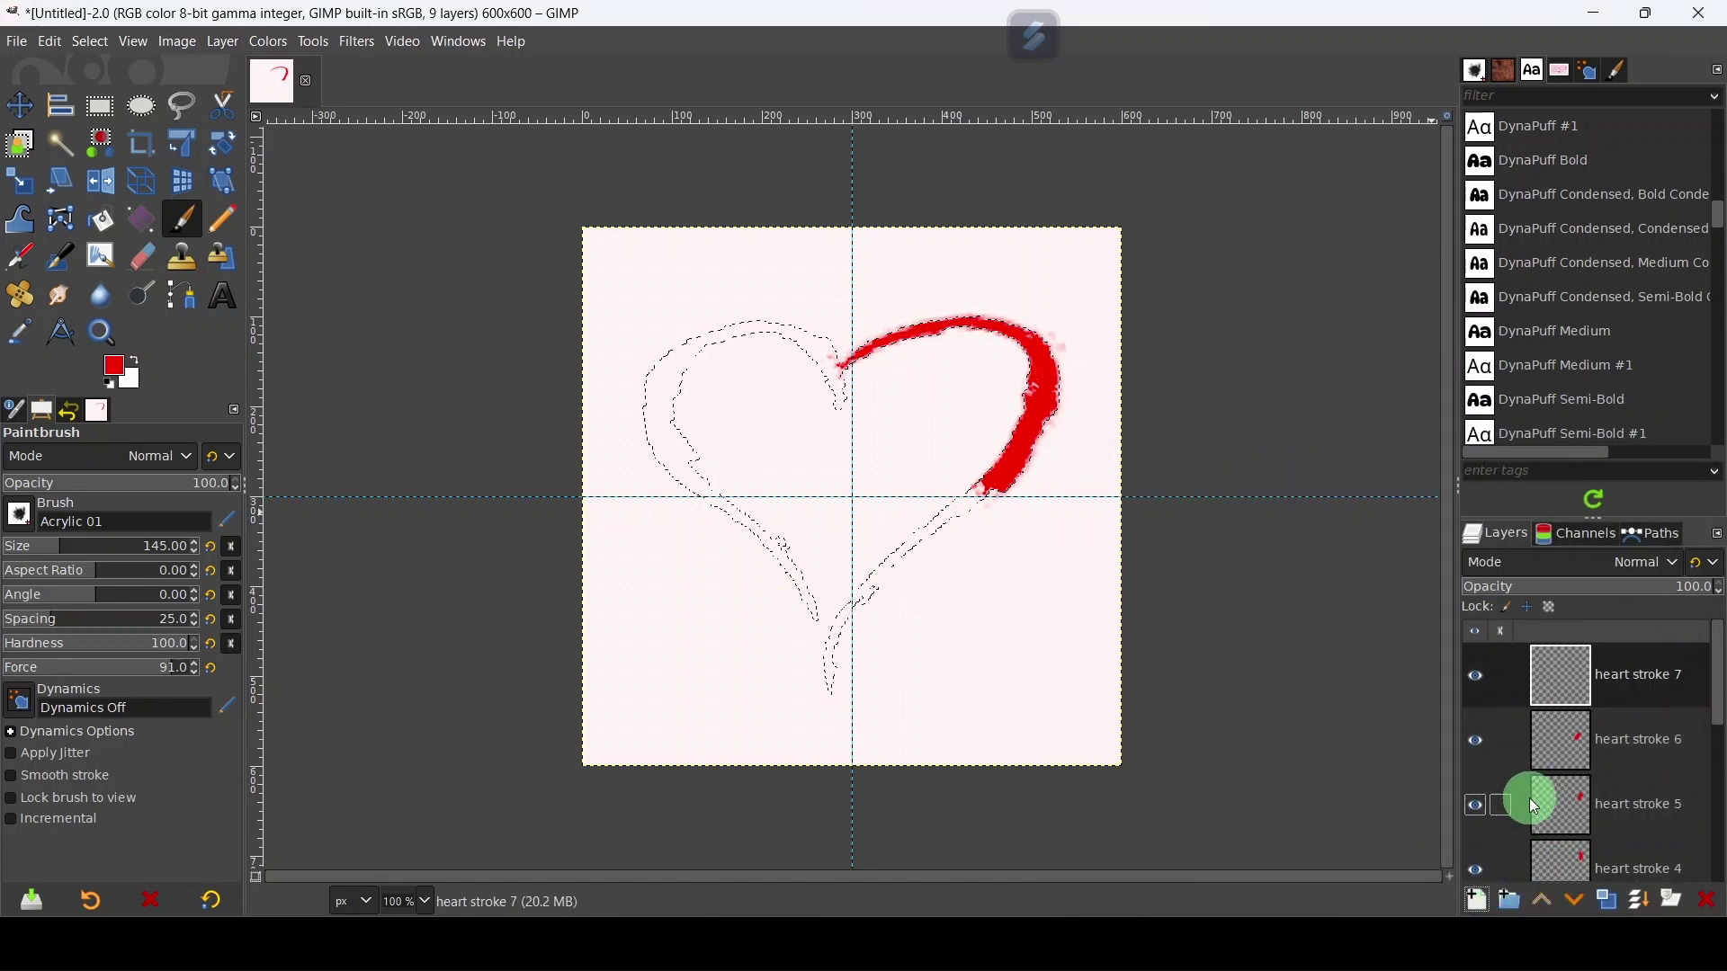
- Toggle heart stroke 7's visibility, delete that empty layer, and start another new layer
click(1481, 688)
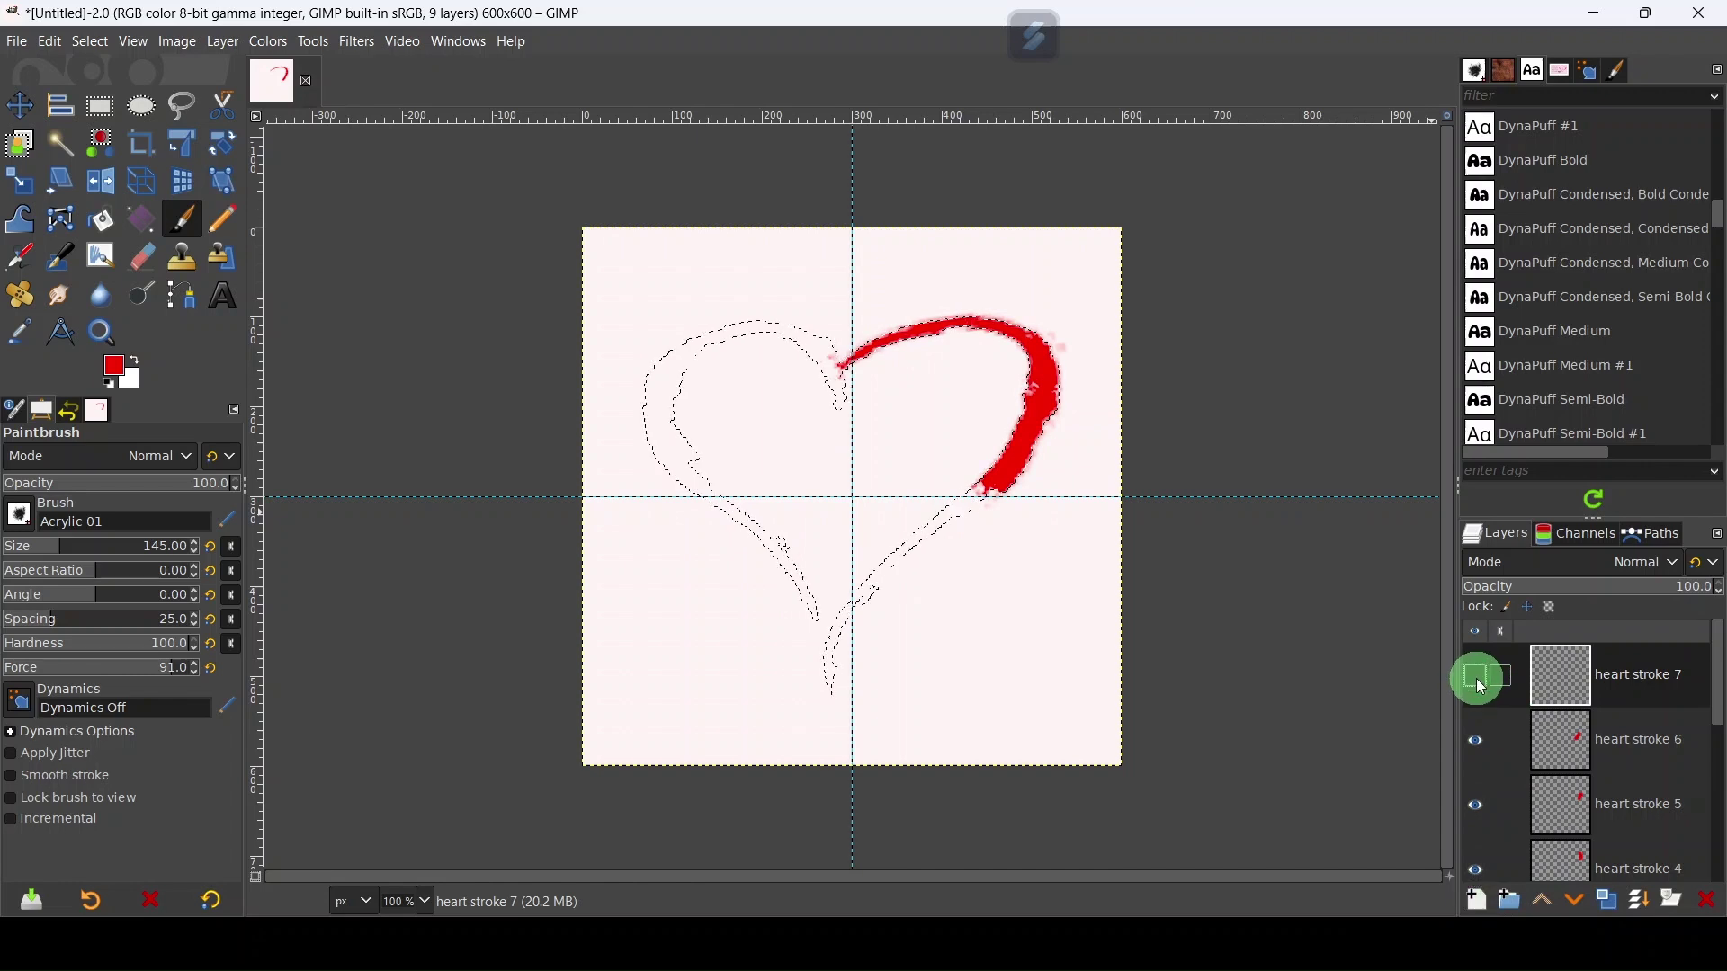
click(1482, 689)
click(1484, 743)
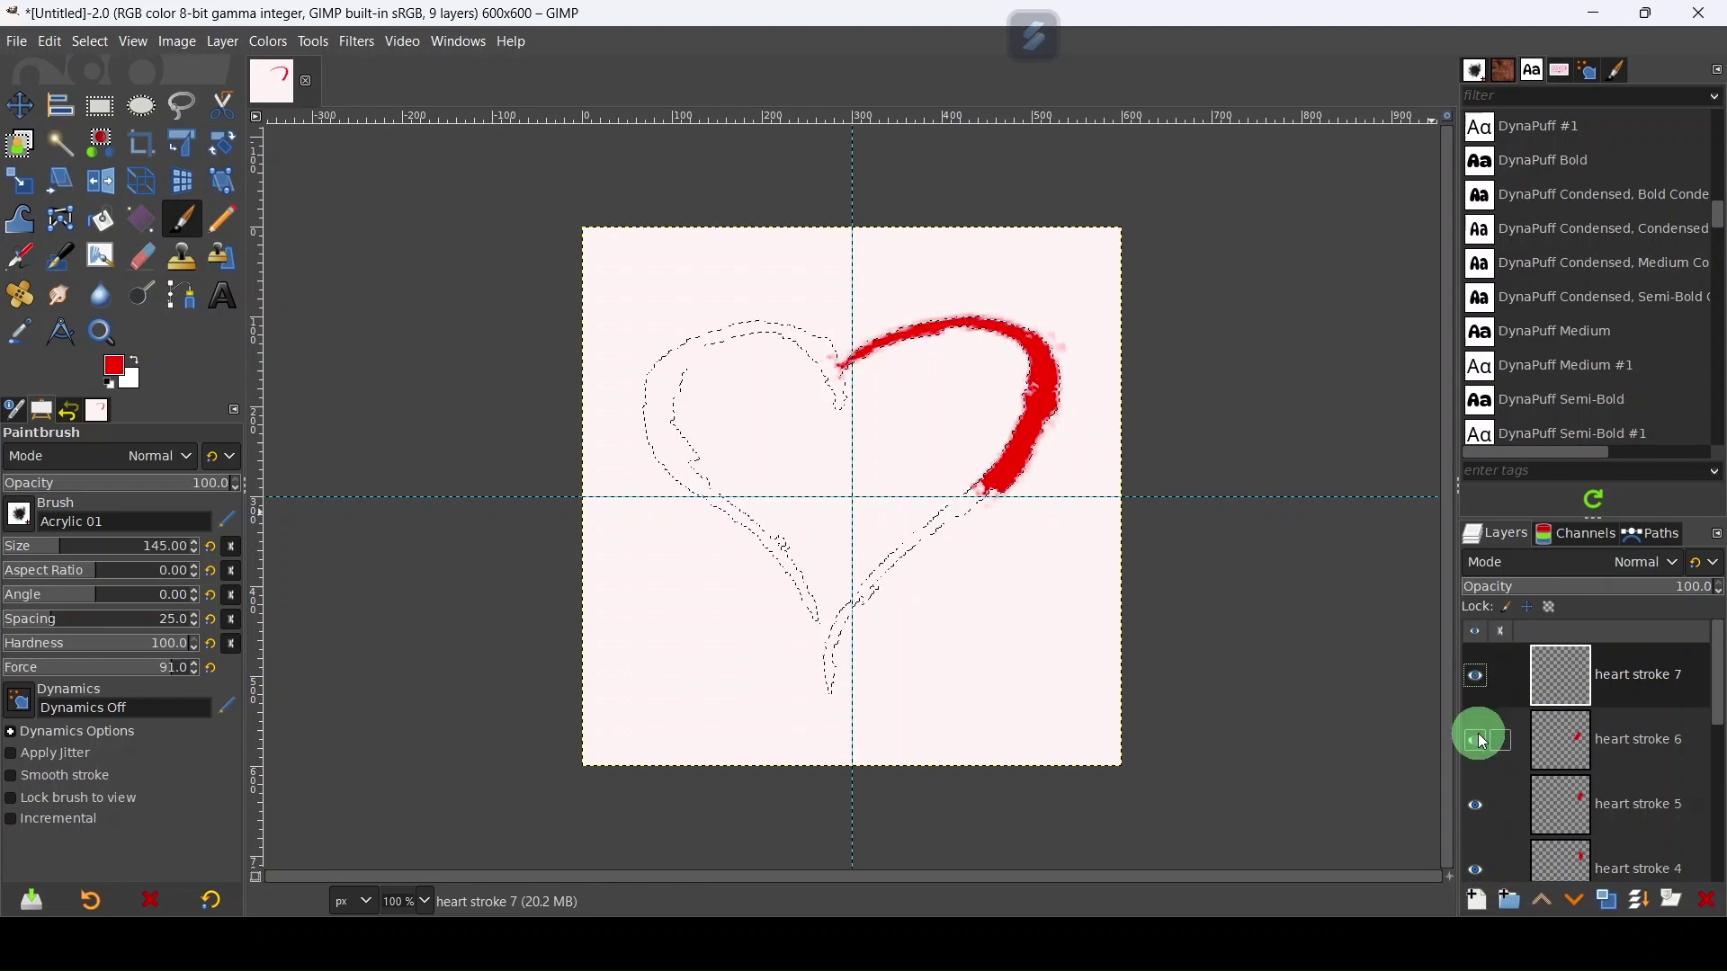
key(ctrl+z)
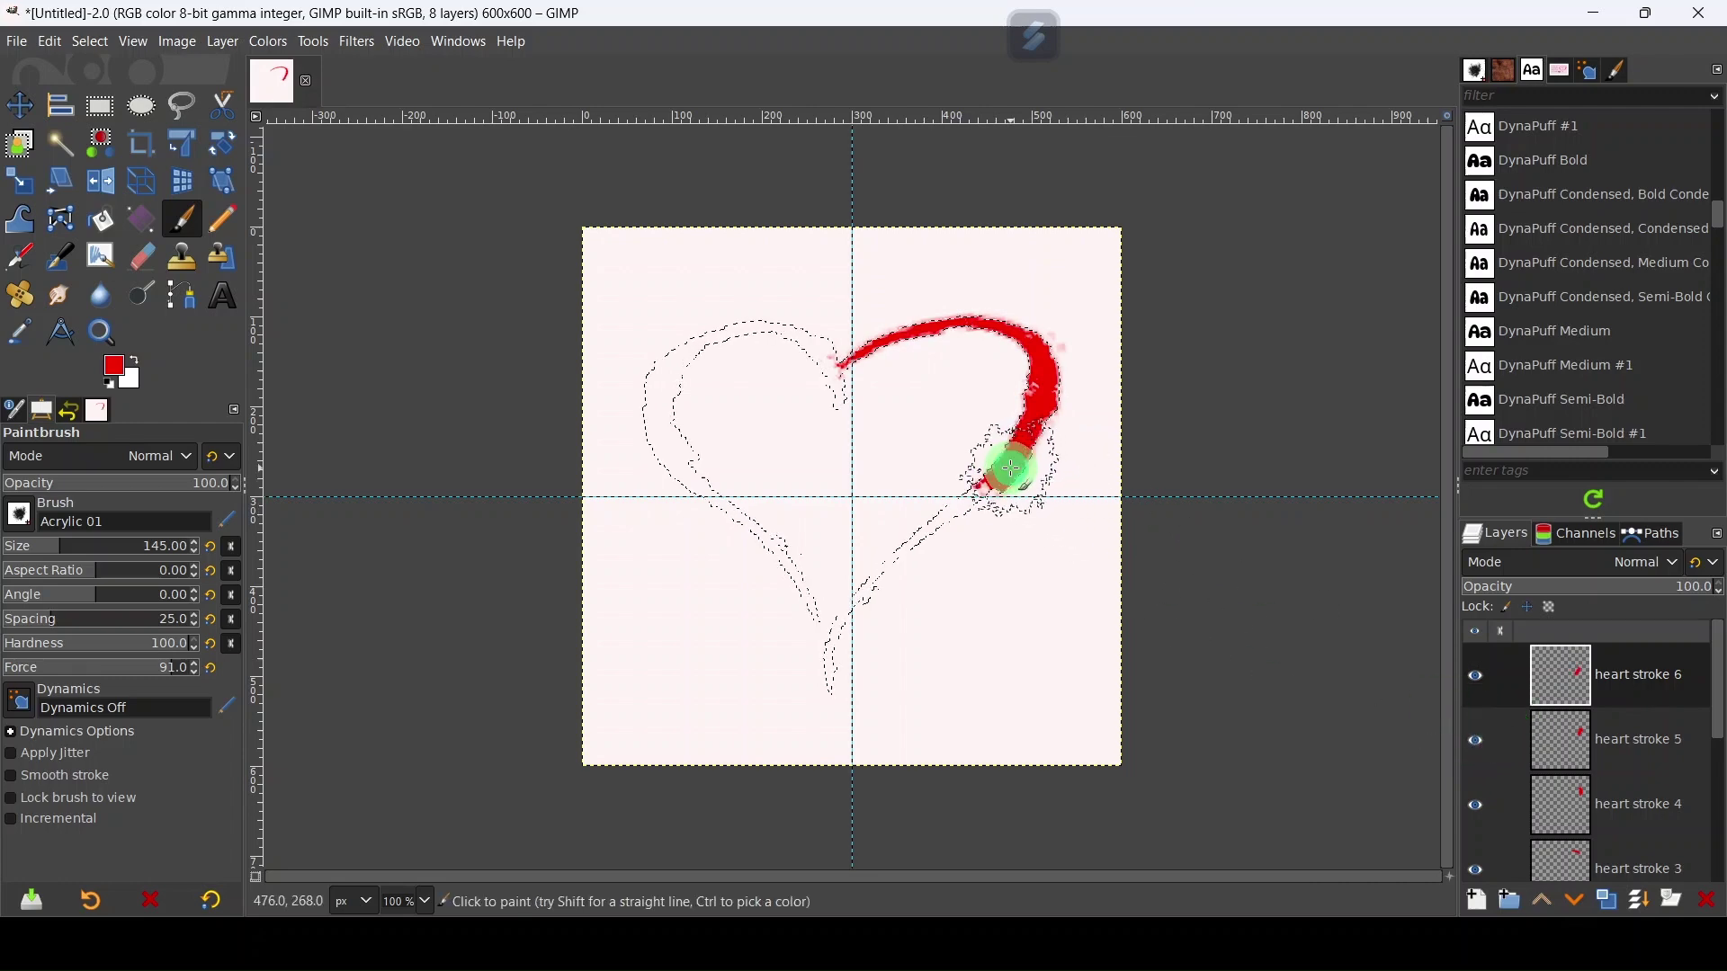
click(1484, 901)
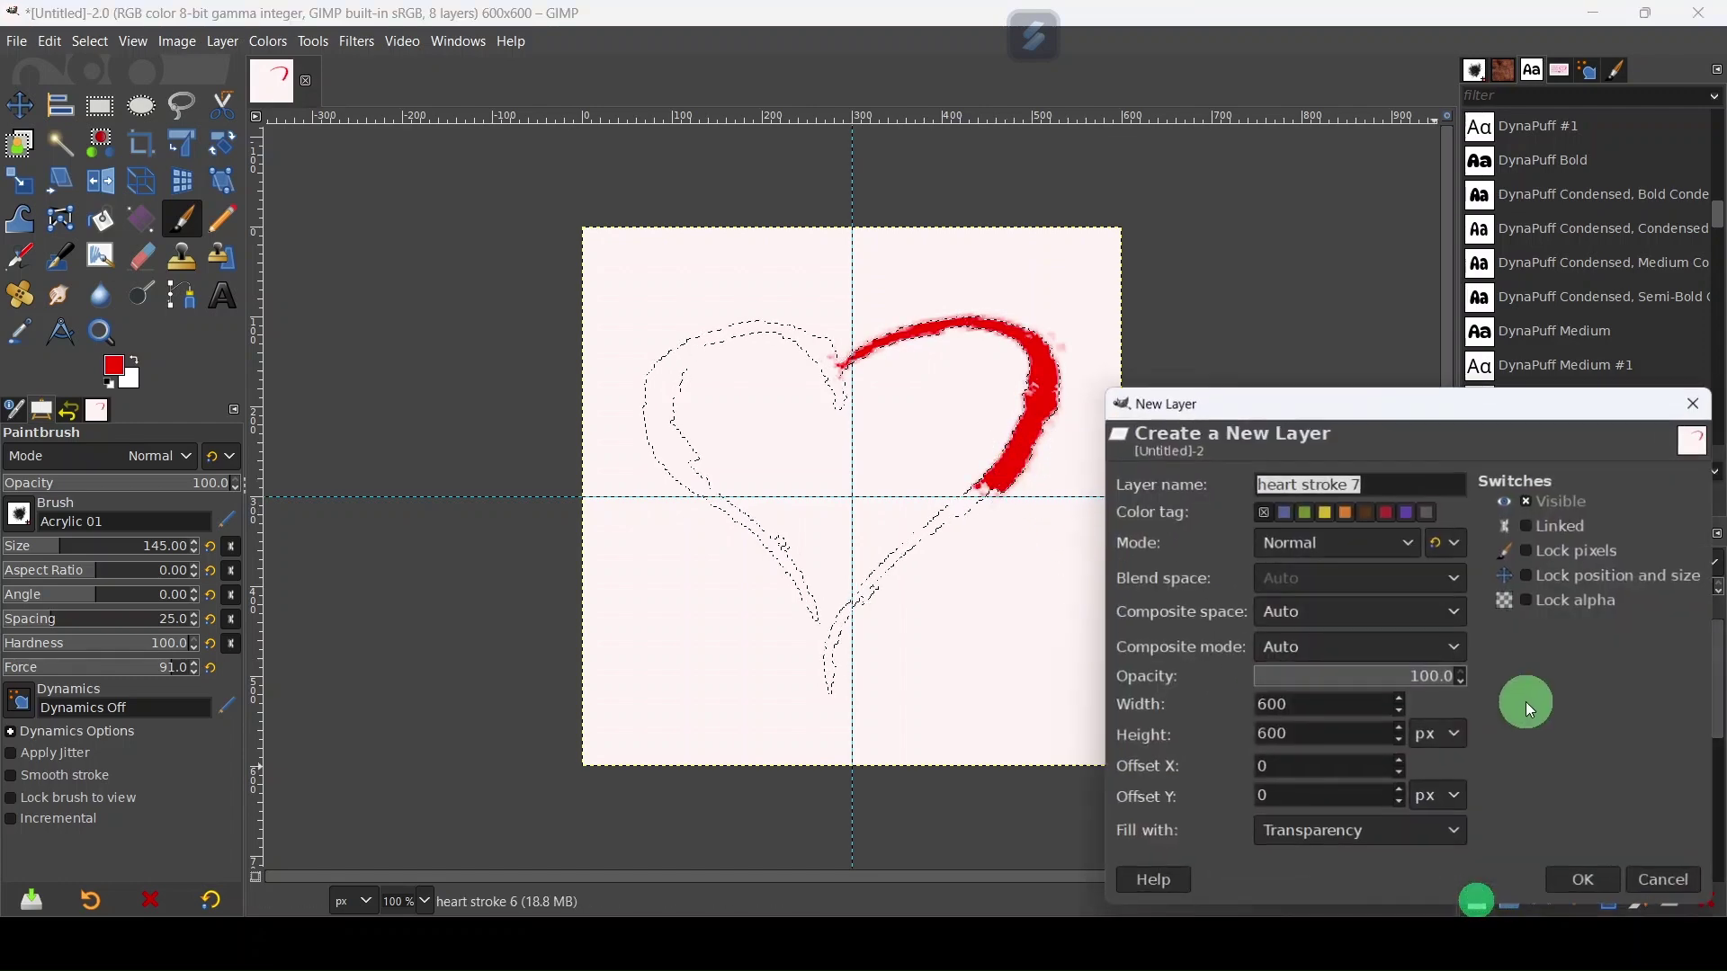
- Create the heart stroke 7 and heart stroke 8 layers
click(1377, 488)
click(1591, 893)
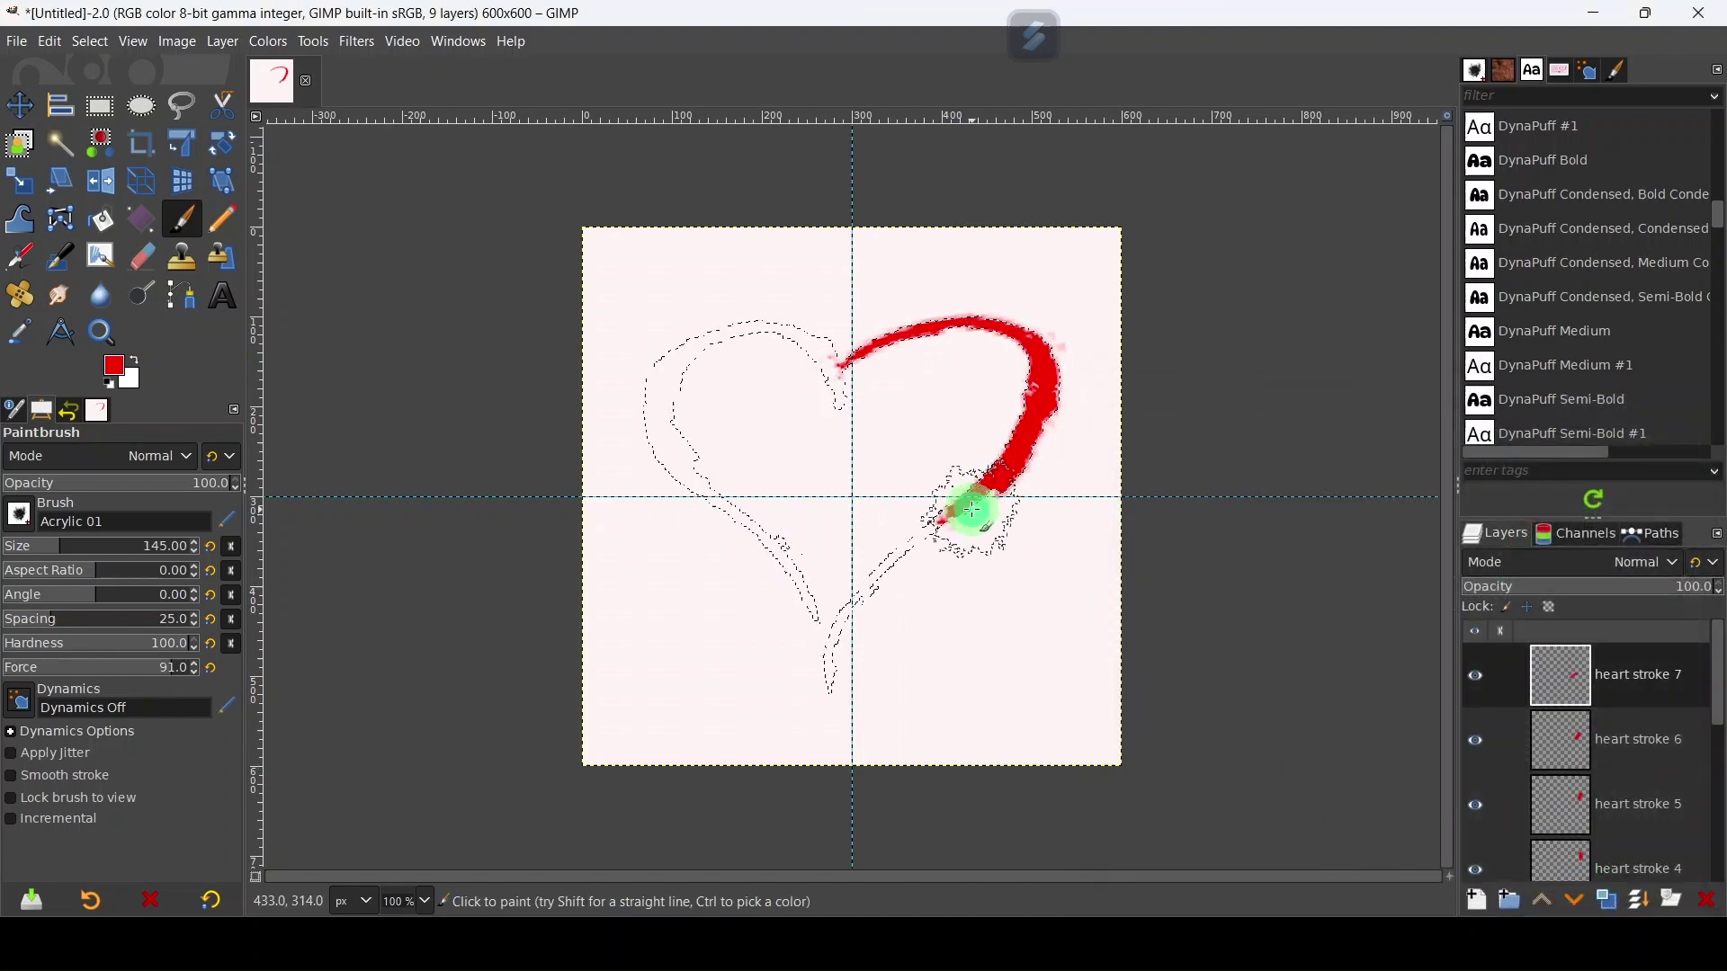
click(1478, 900)
click(1326, 474)
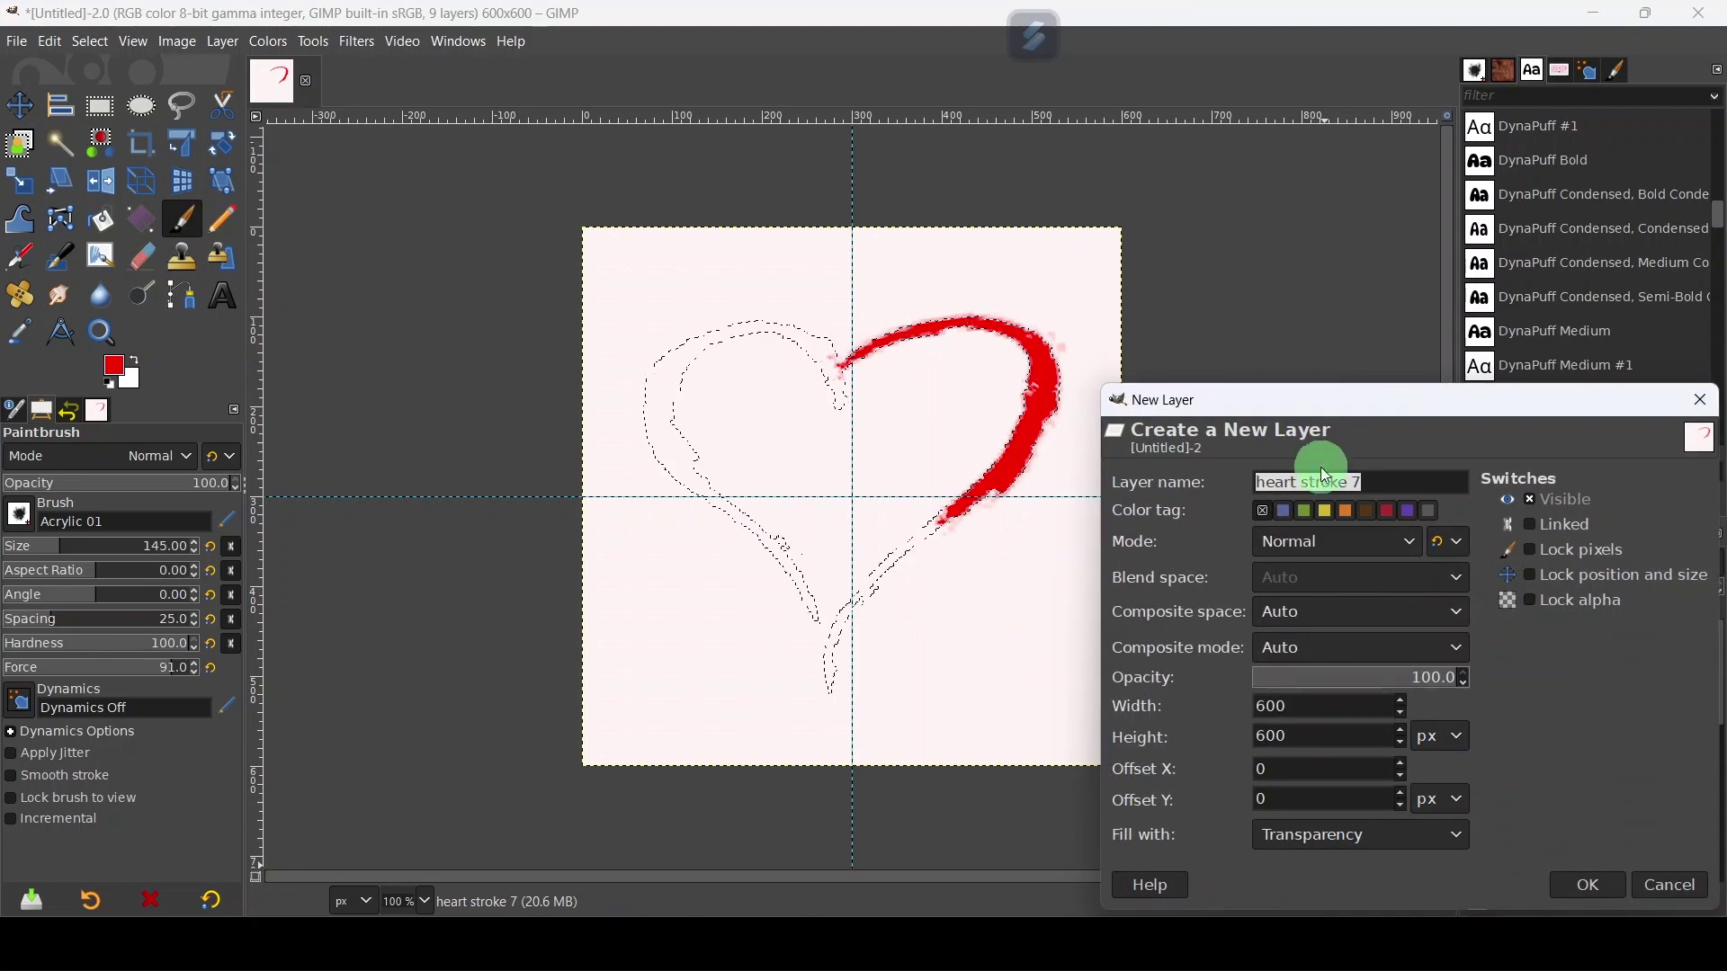
key(BackSpace)
text(8)
key(Return)
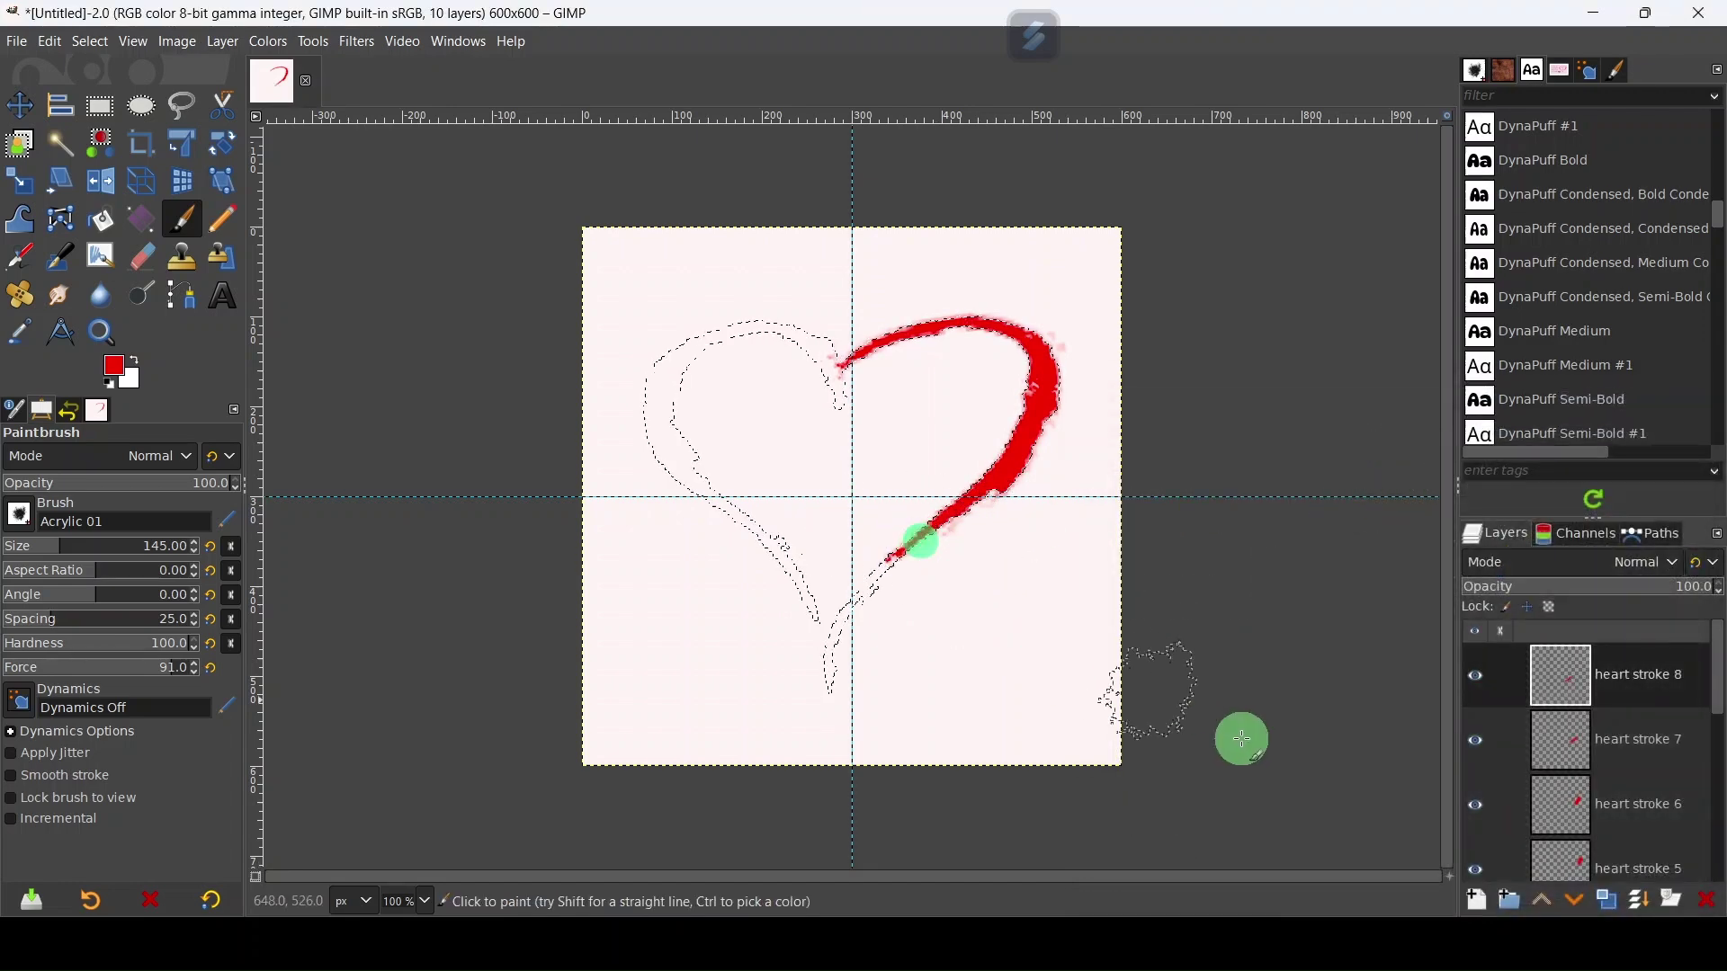
- Add heart stroke 9, extend the red stroke toward the heart's point, then add heart stroke 10
click(1478, 900)
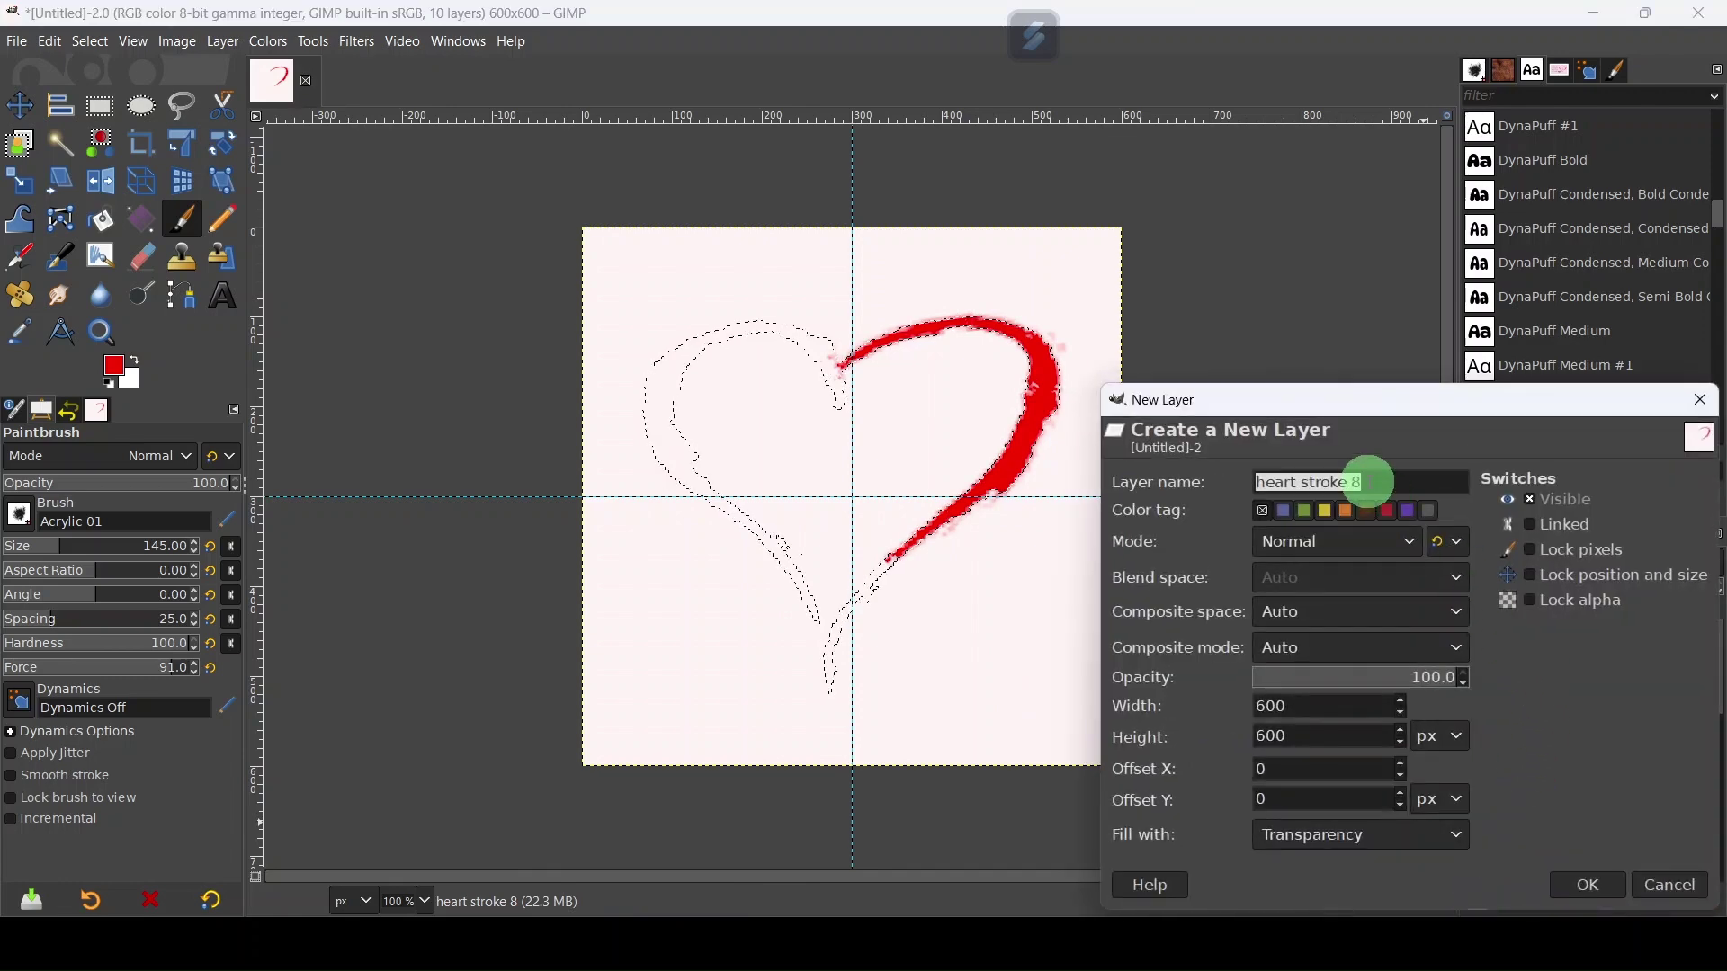
click(1371, 483)
key(BackSpace)
text(9)
key(Return)
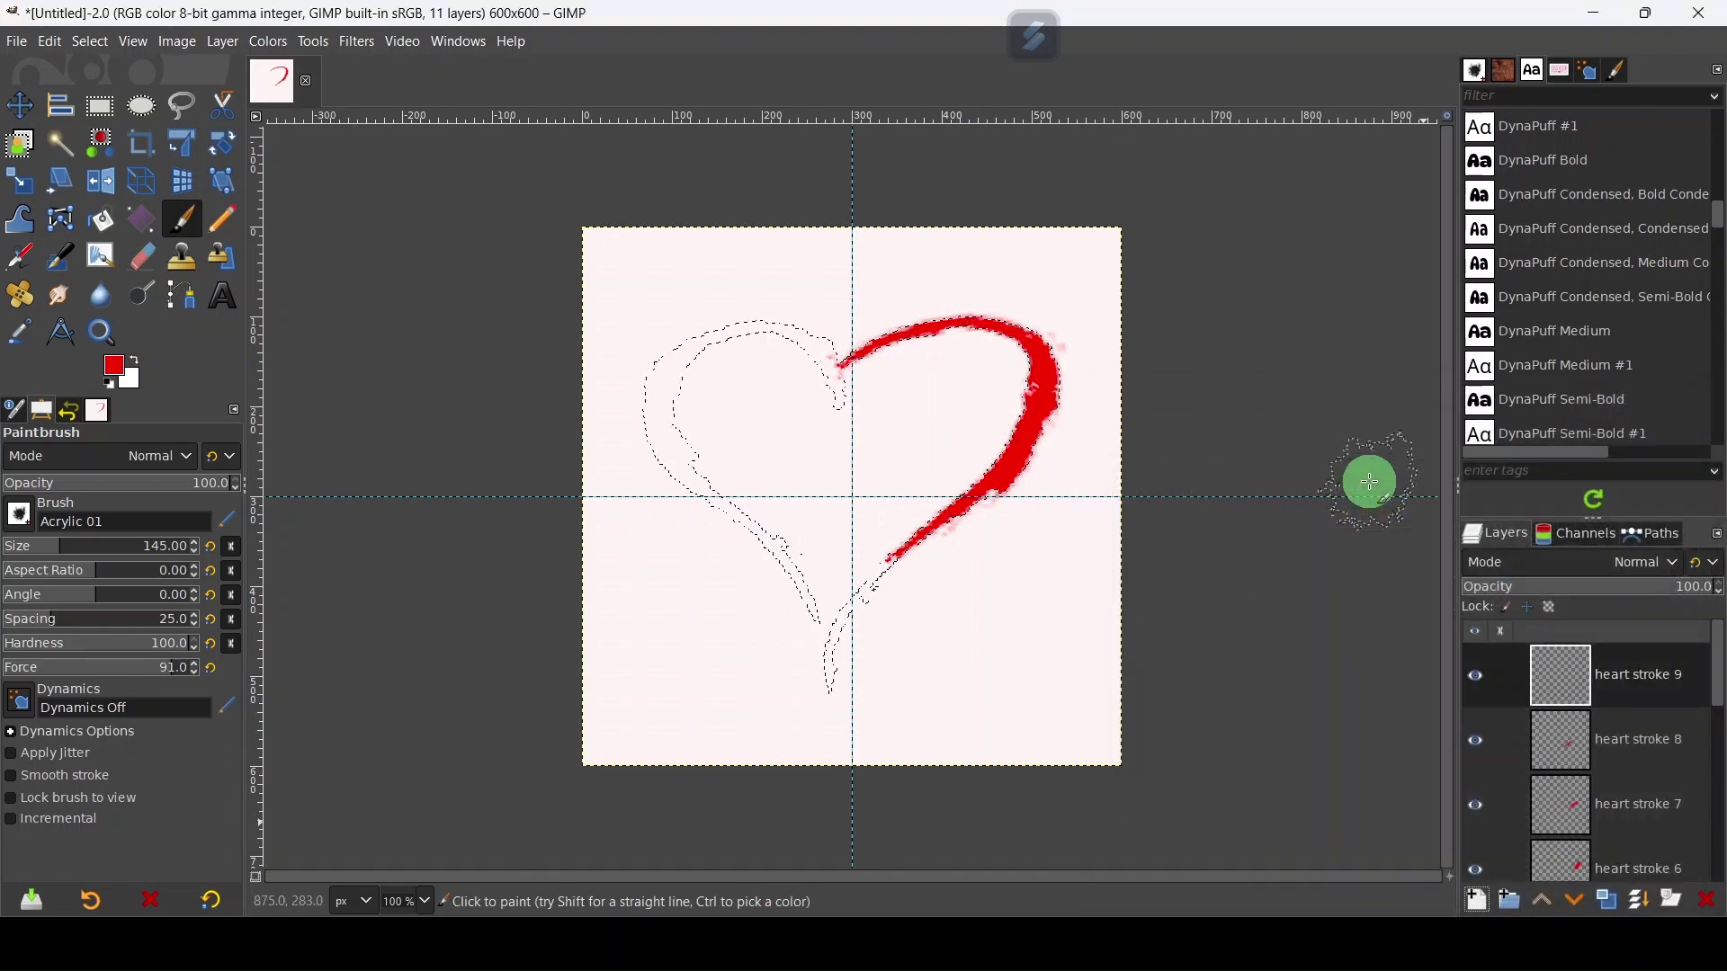
drag(877, 590, 850, 621)
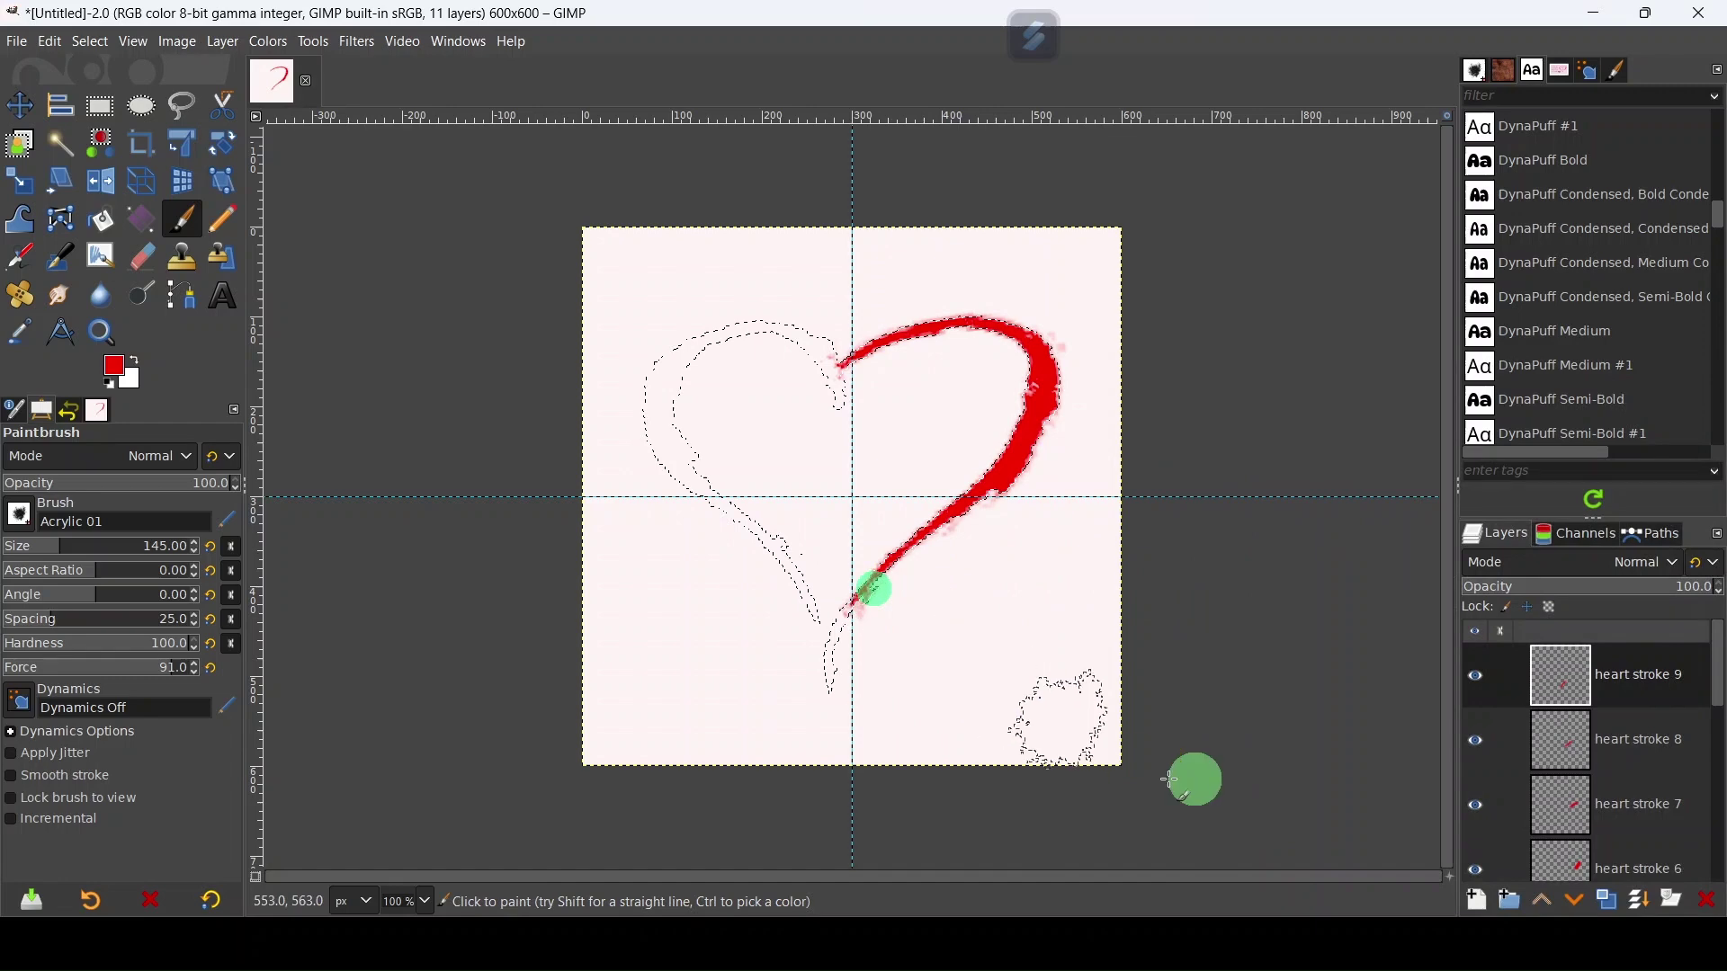
click(1478, 899)
click(1389, 504)
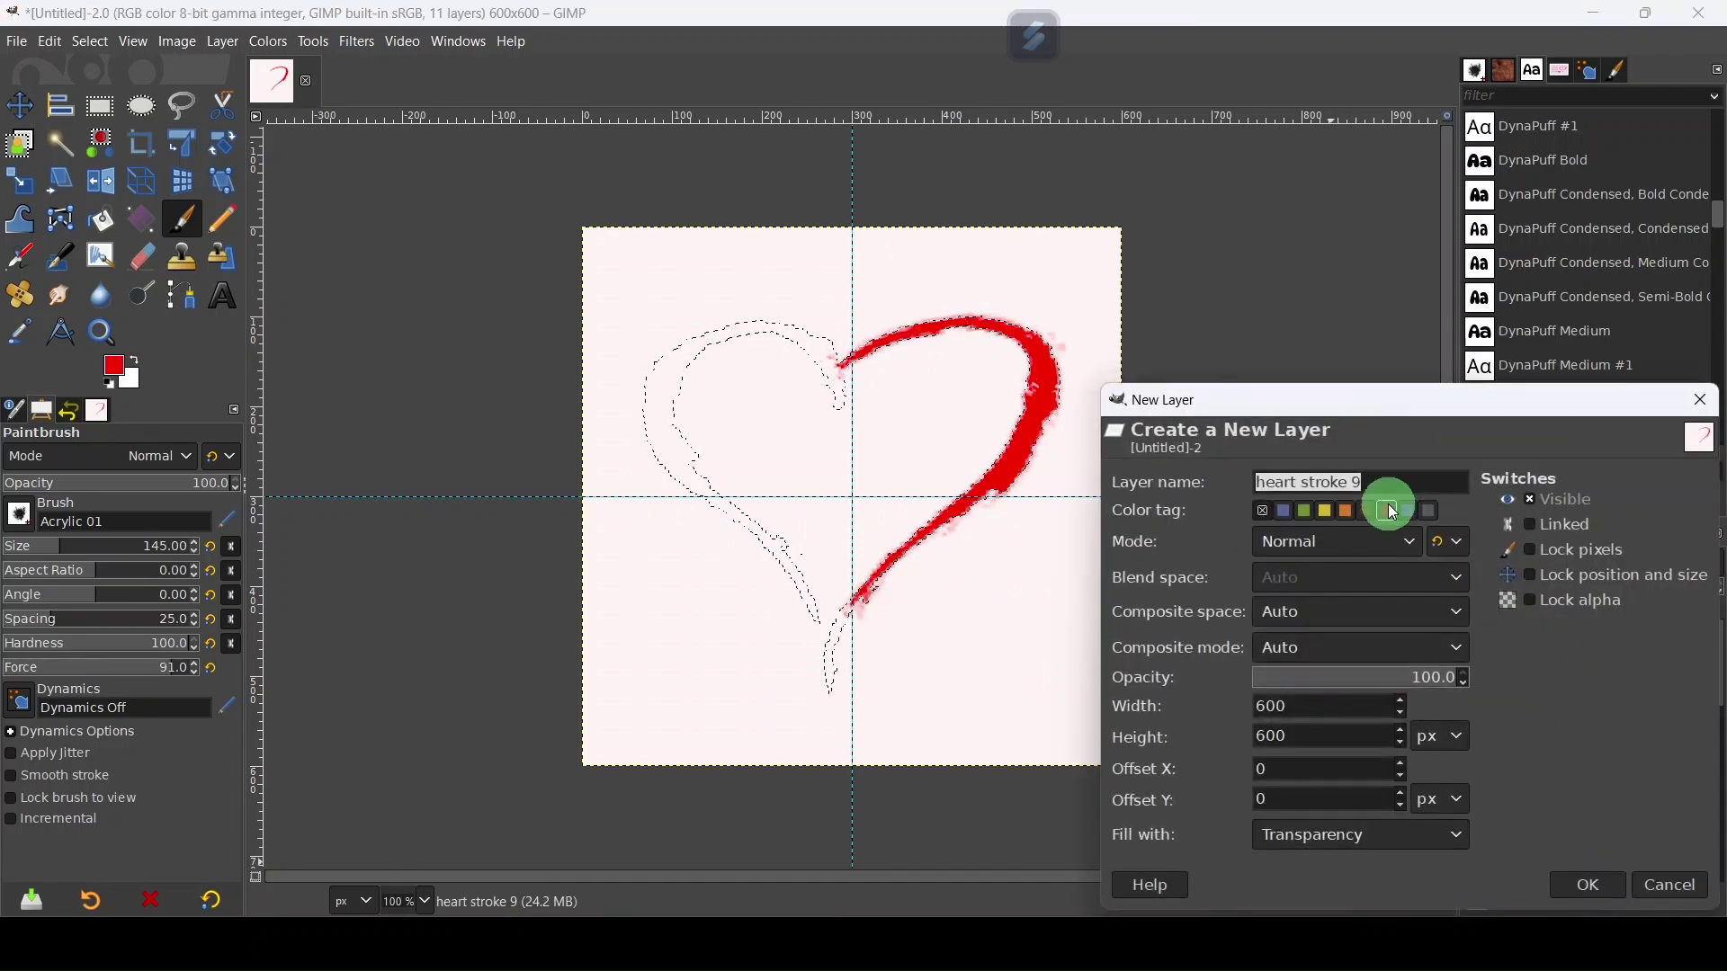
text(10)
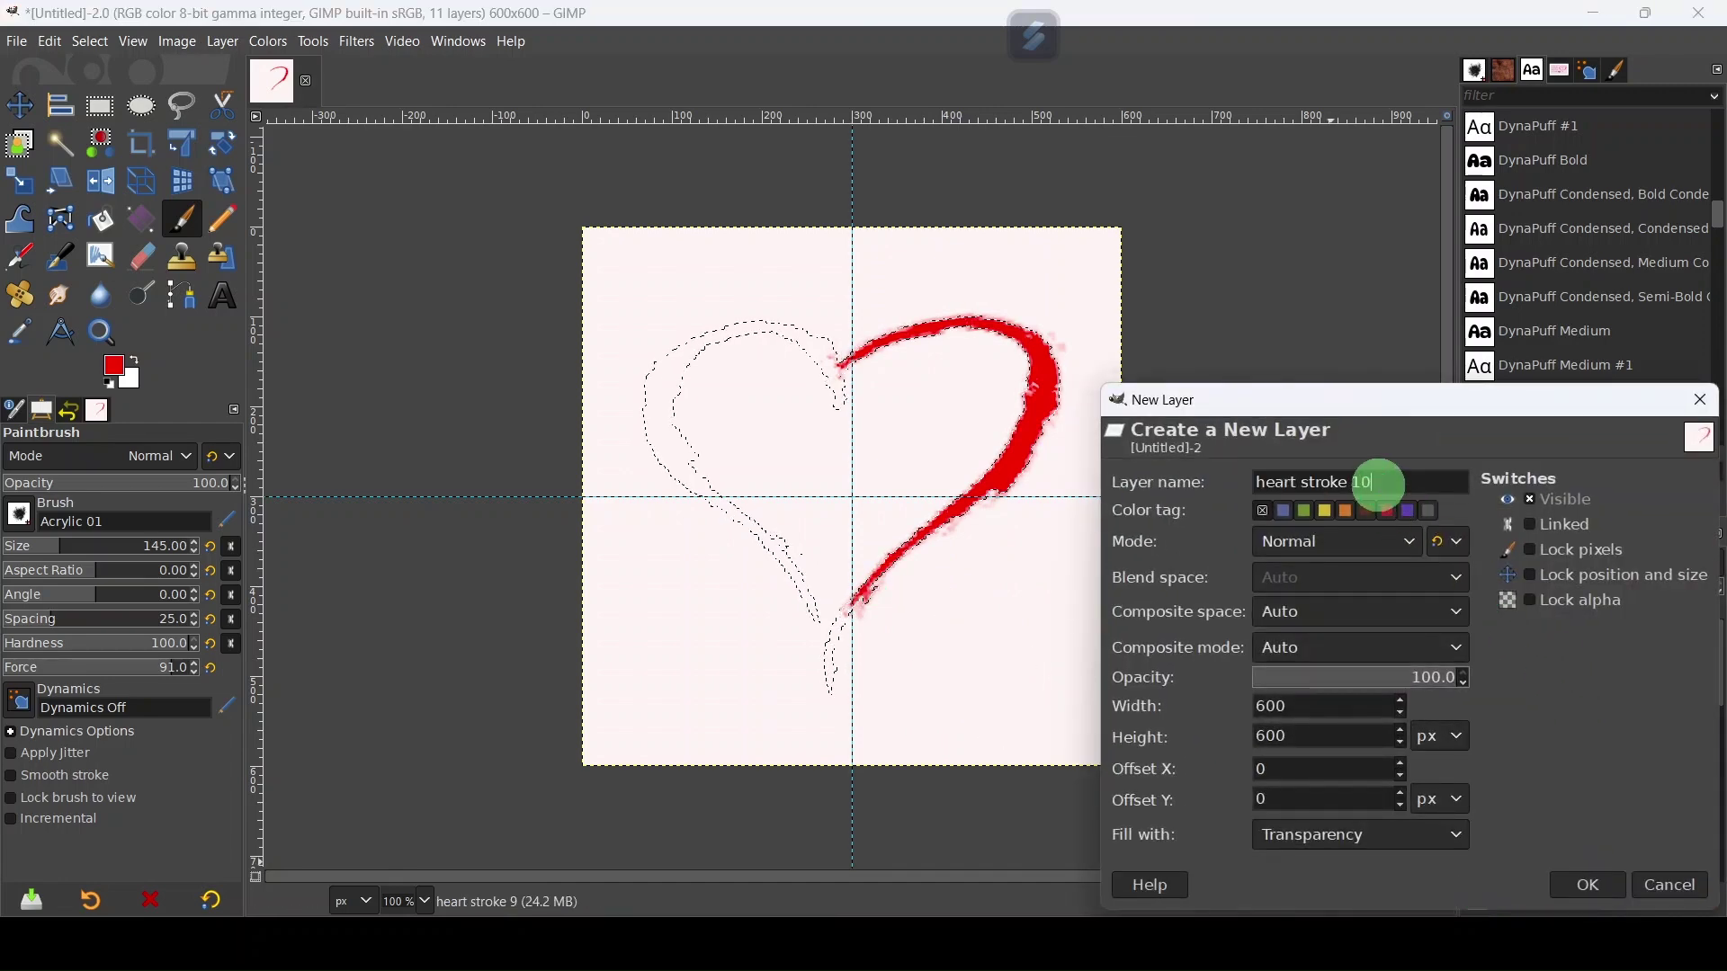
key(Return)
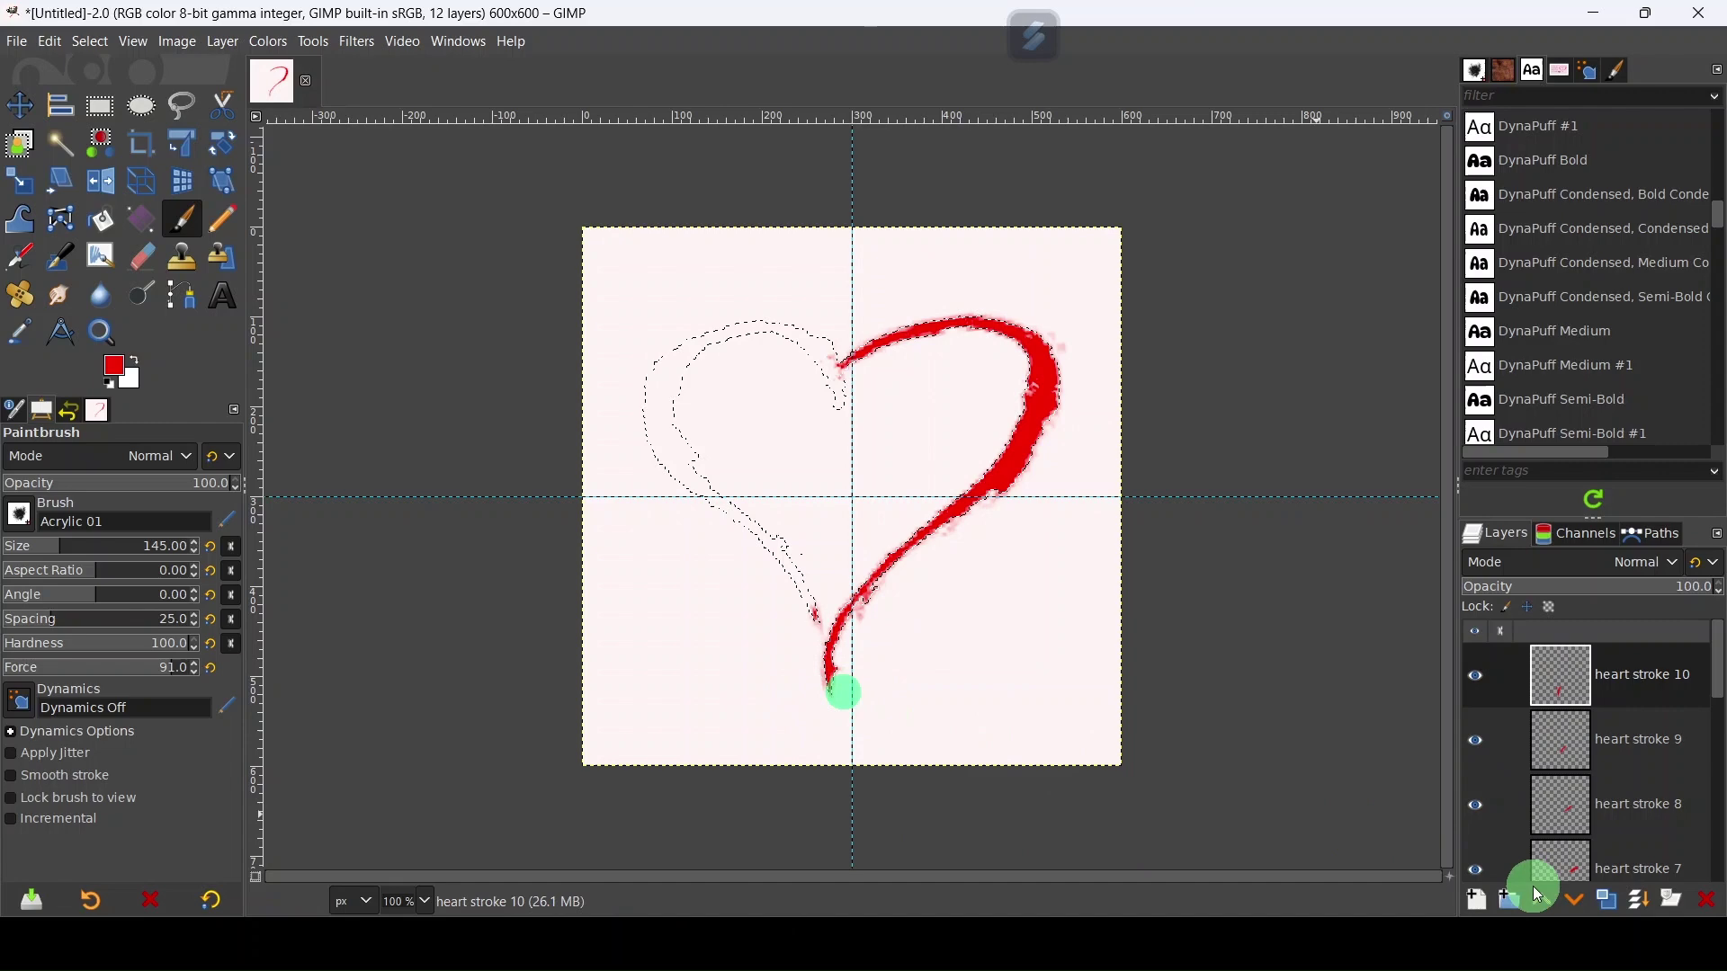
- Create the heart stroke 11 layer and paint a red dab at the heart's top dip
click(1479, 898)
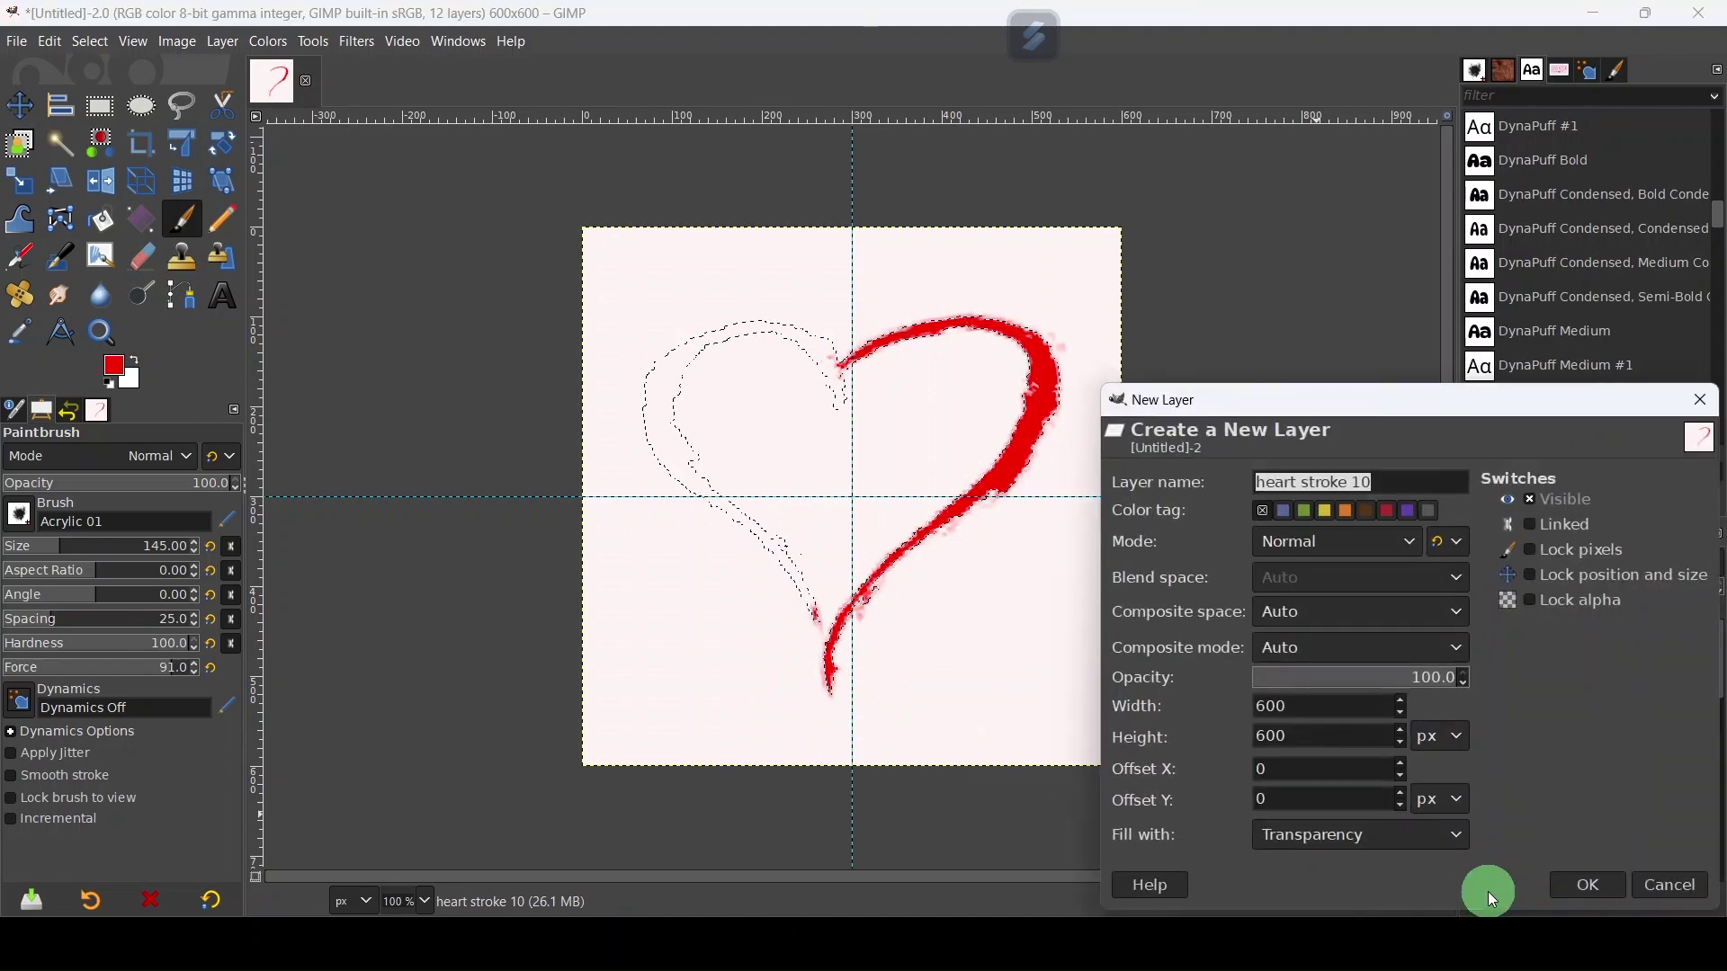
click(1405, 484)
text(1)
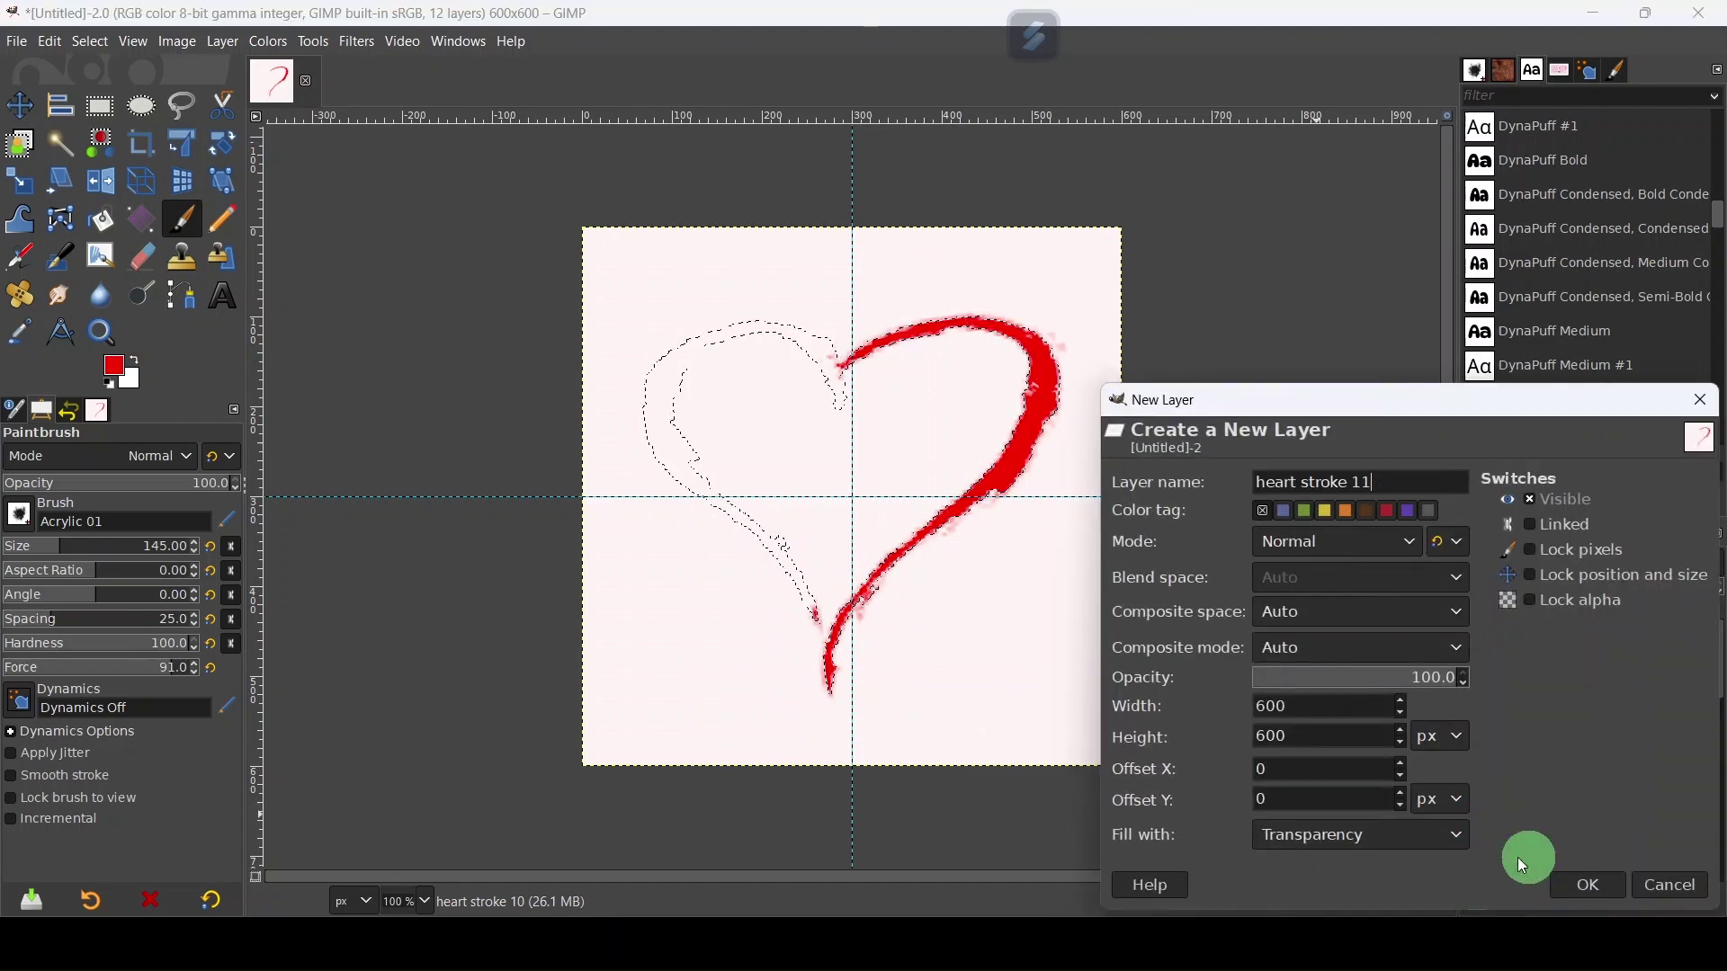
click(1590, 887)
click(993, 456)
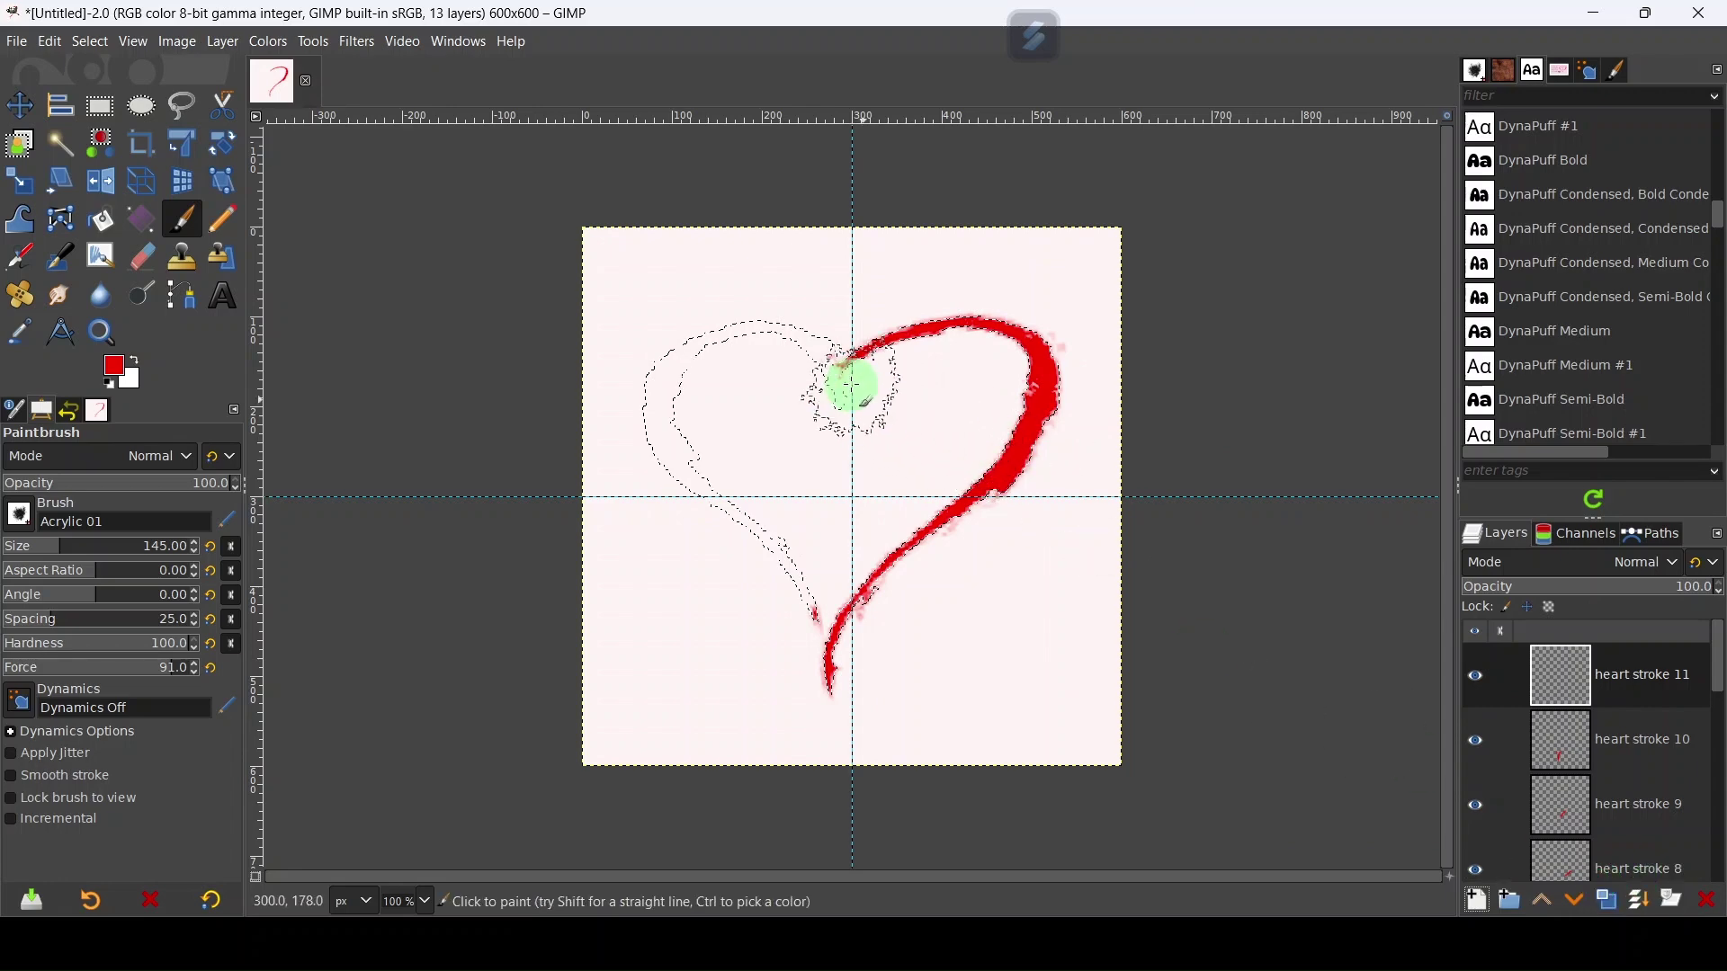
- Add new layers heart stroke 12 and heart stroke 13
click(1481, 901)
click(1388, 484)
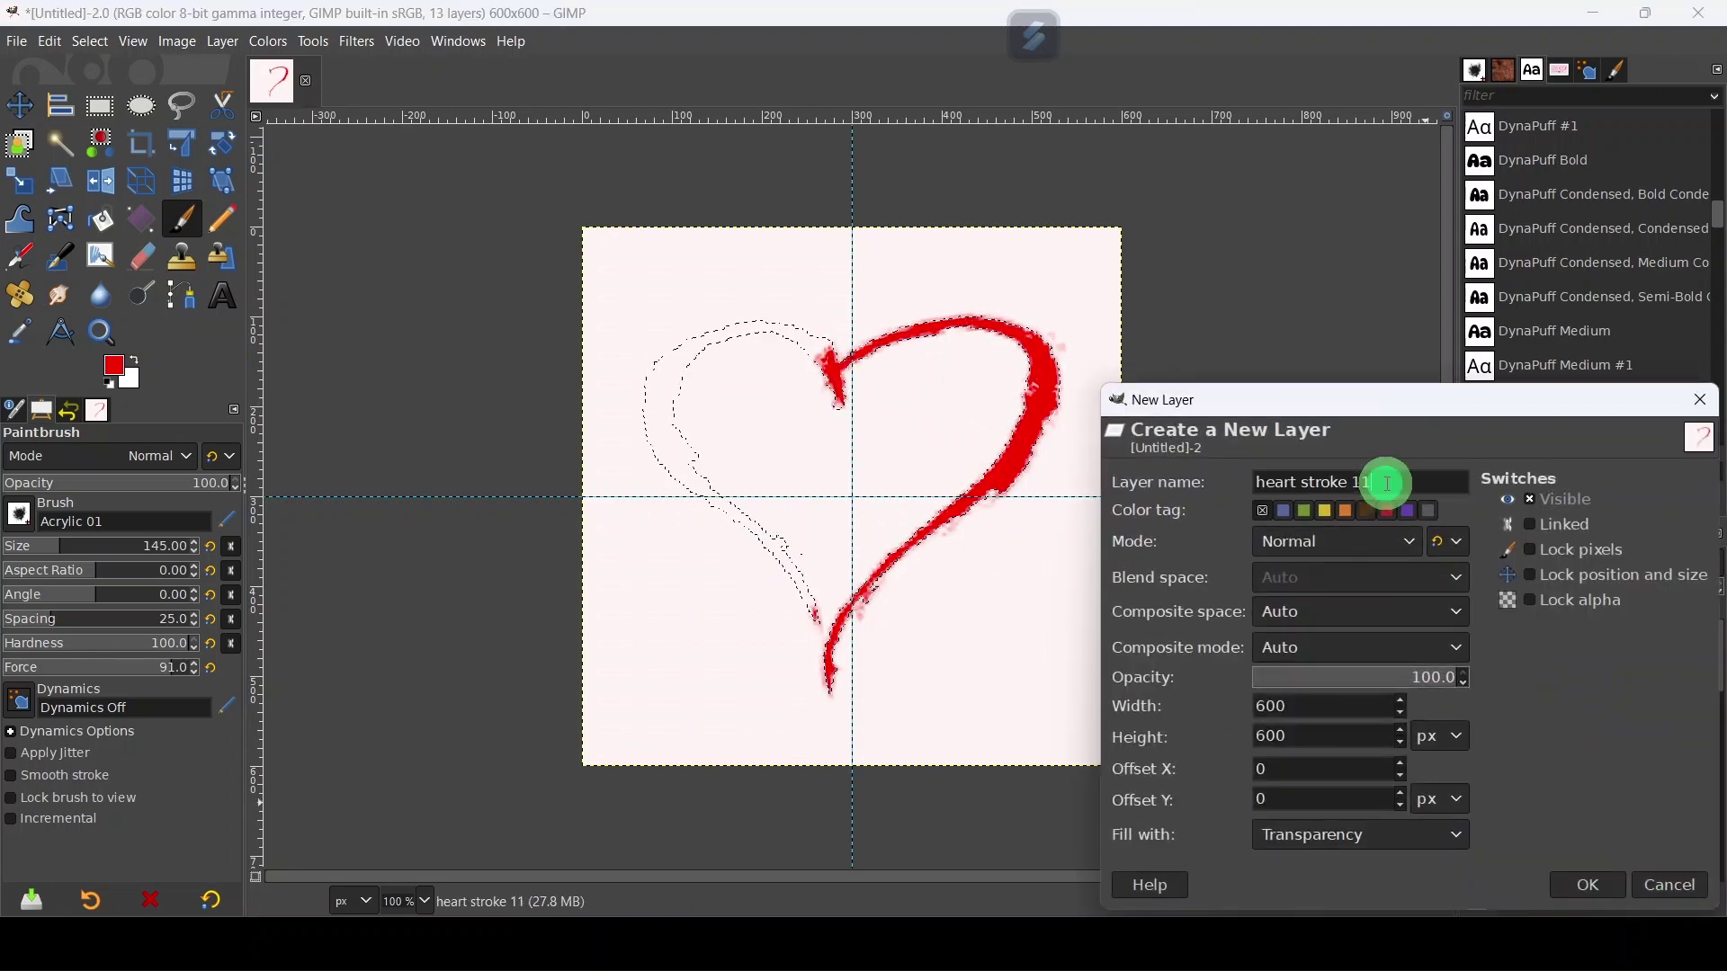
key(BackSpace)
text(2)
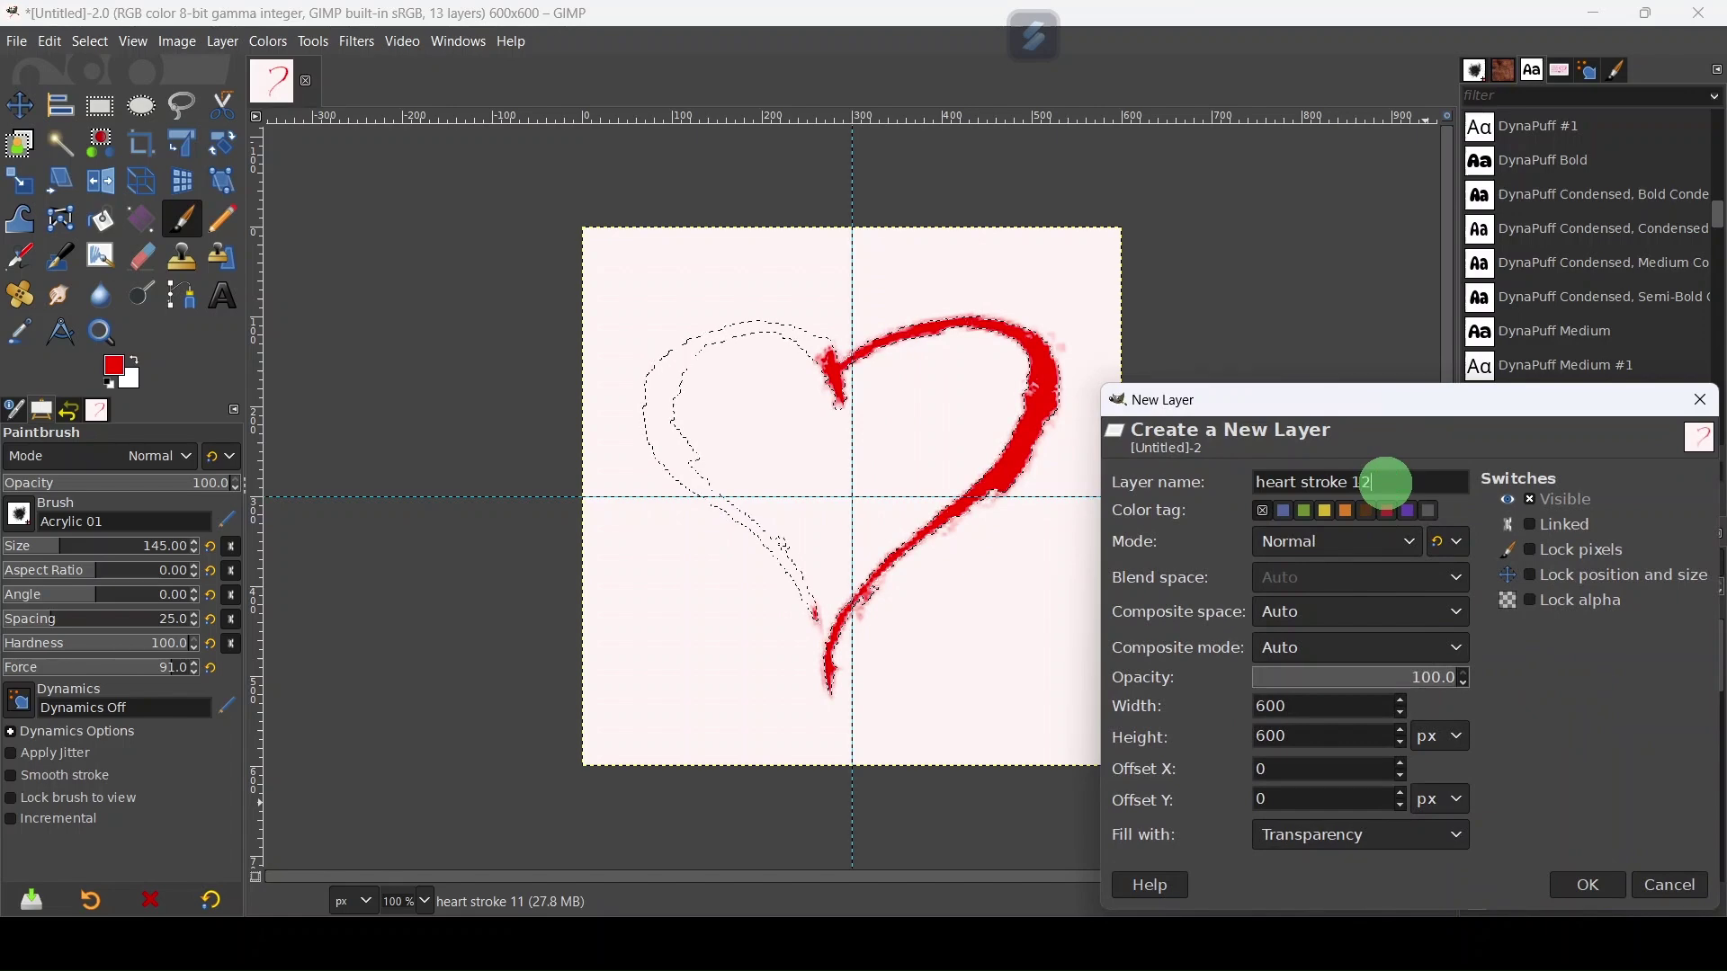
click(1581, 890)
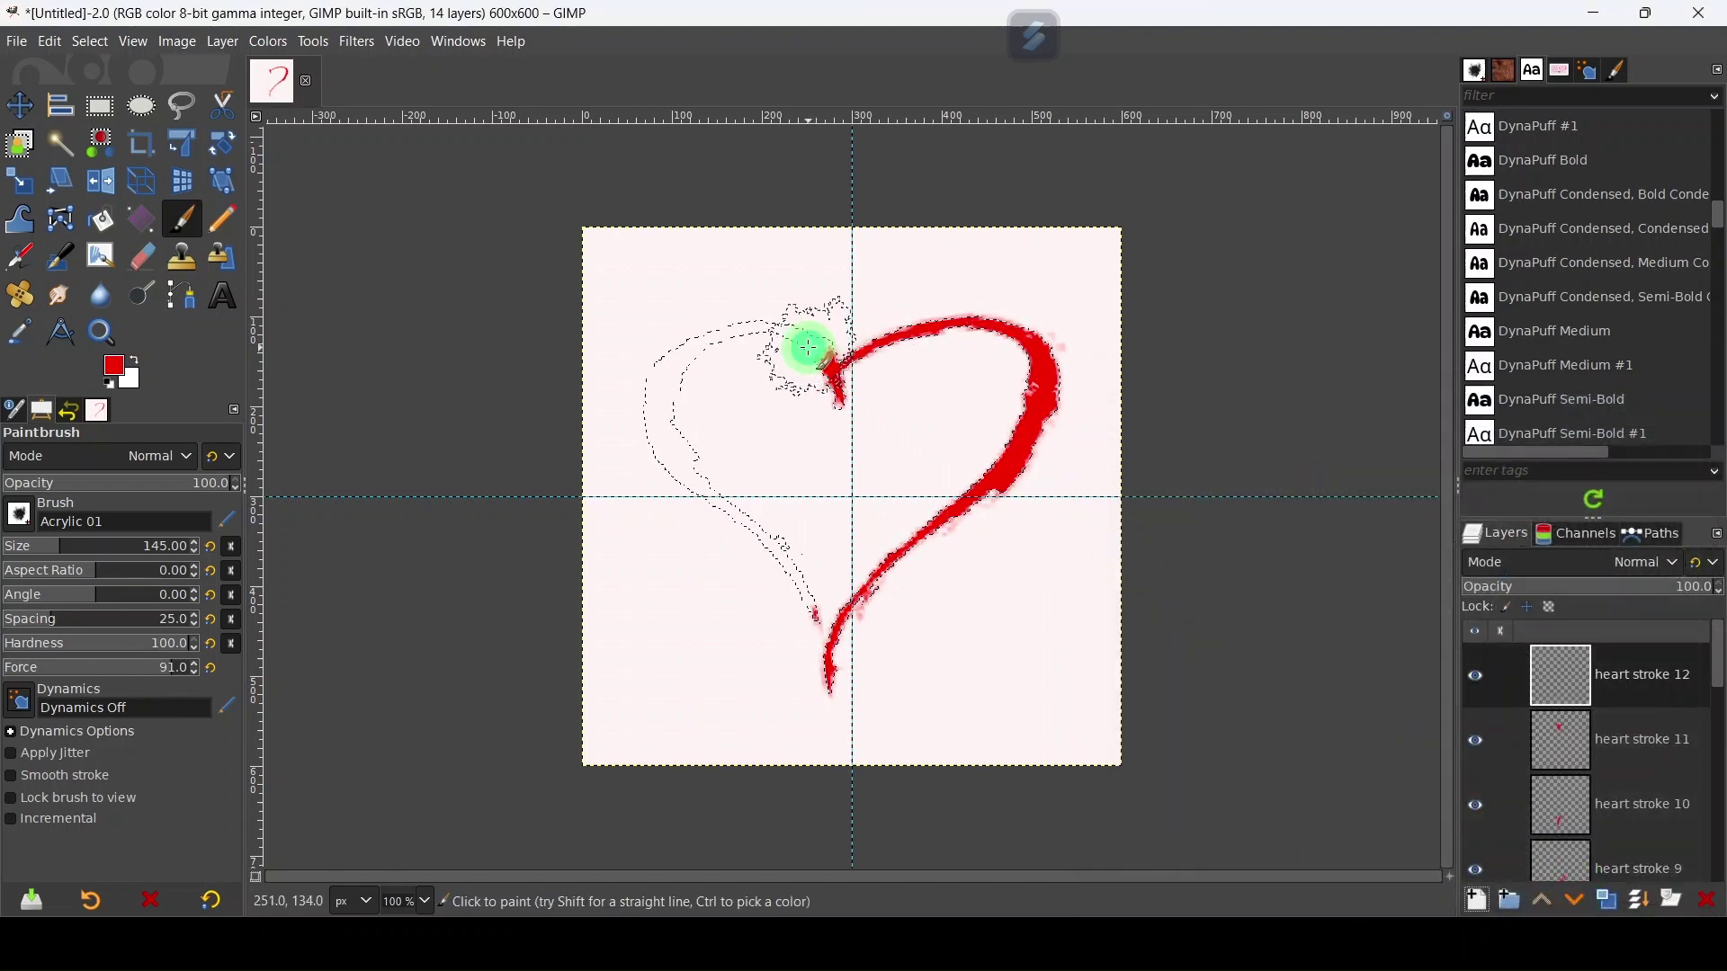
click(1477, 901)
click(1390, 486)
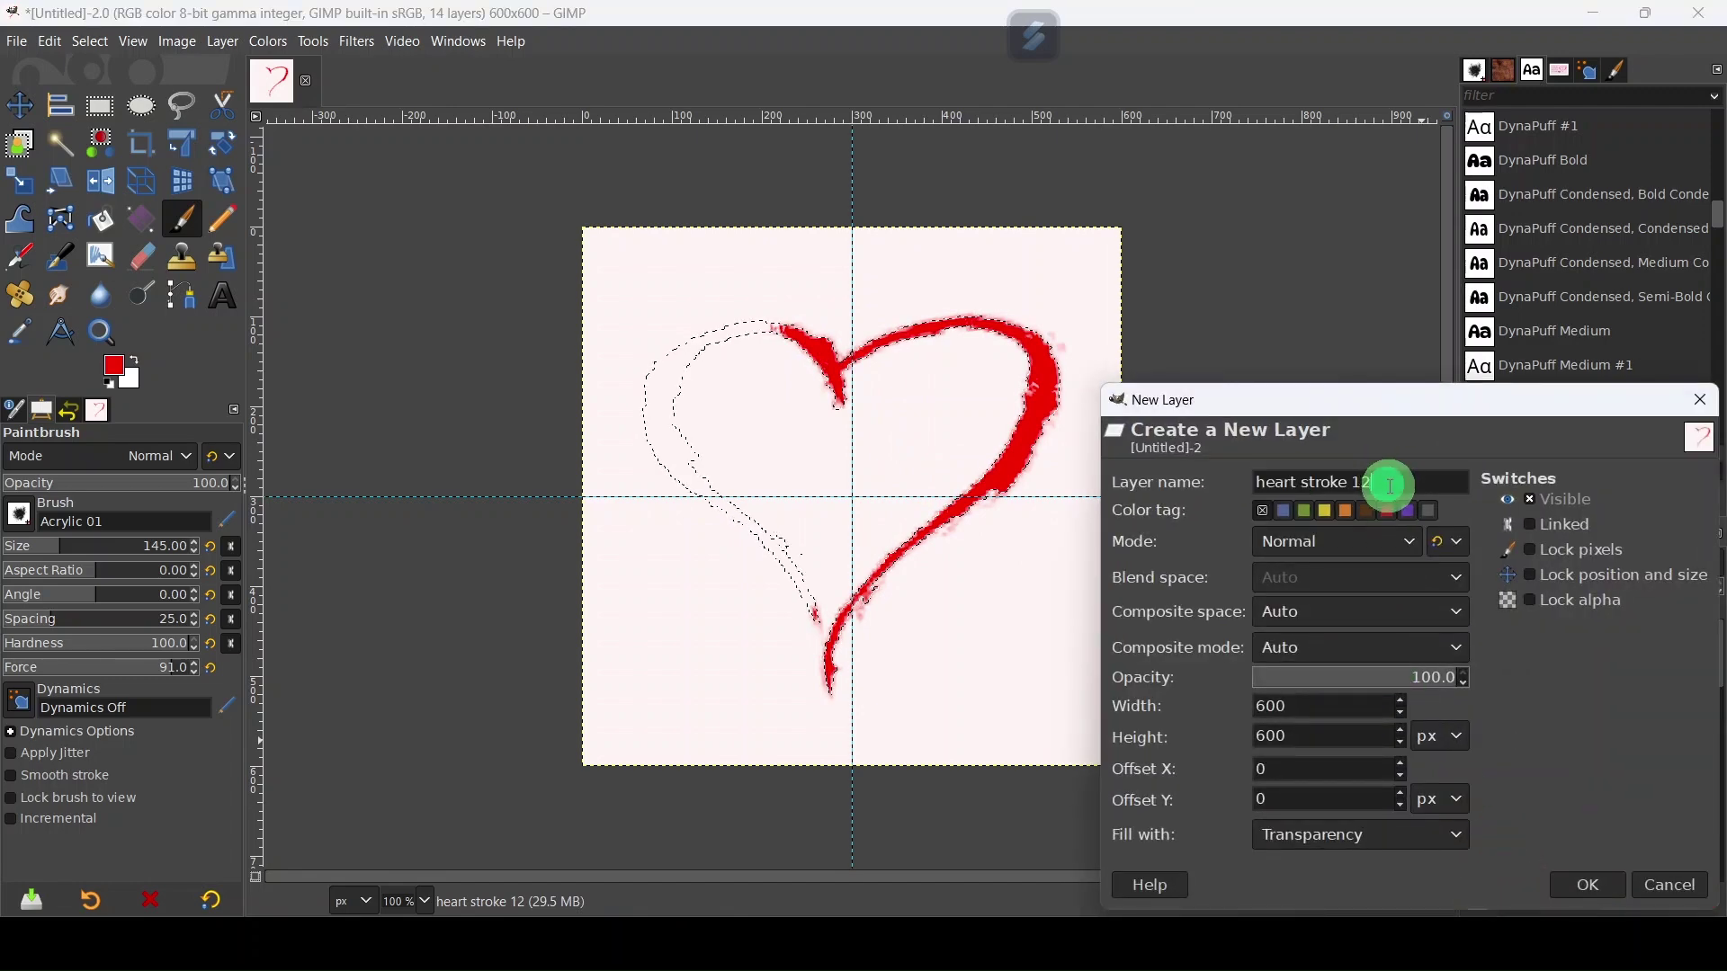
key(BackSpace)
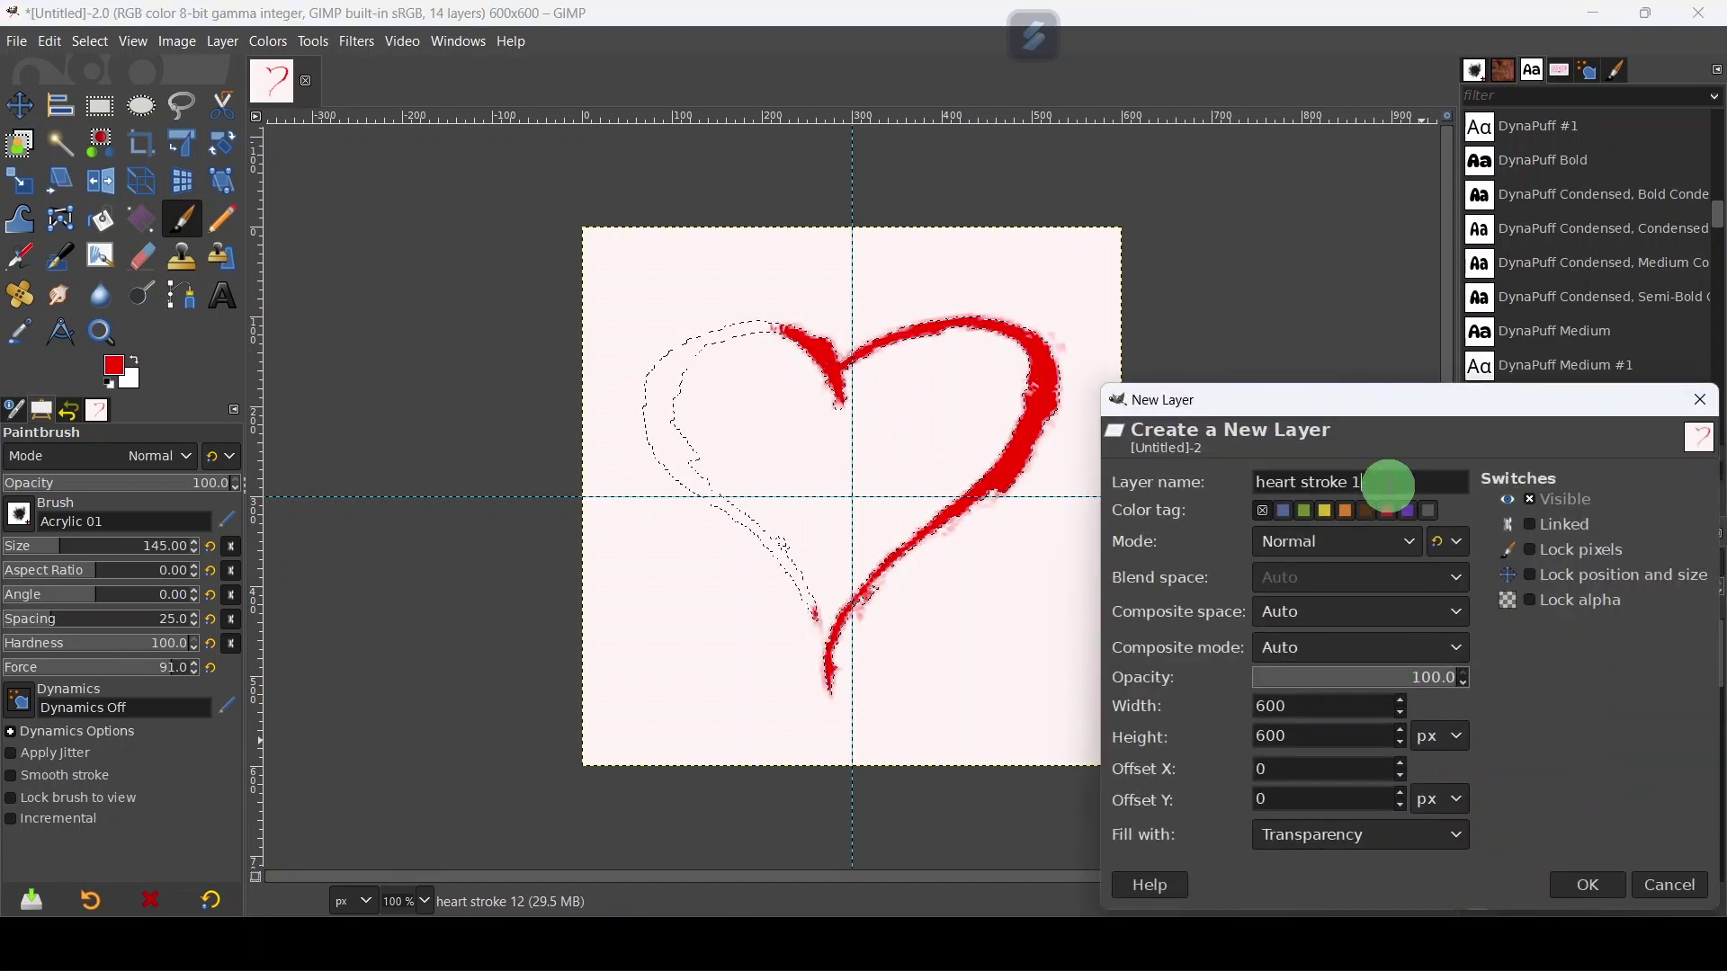
click(1604, 894)
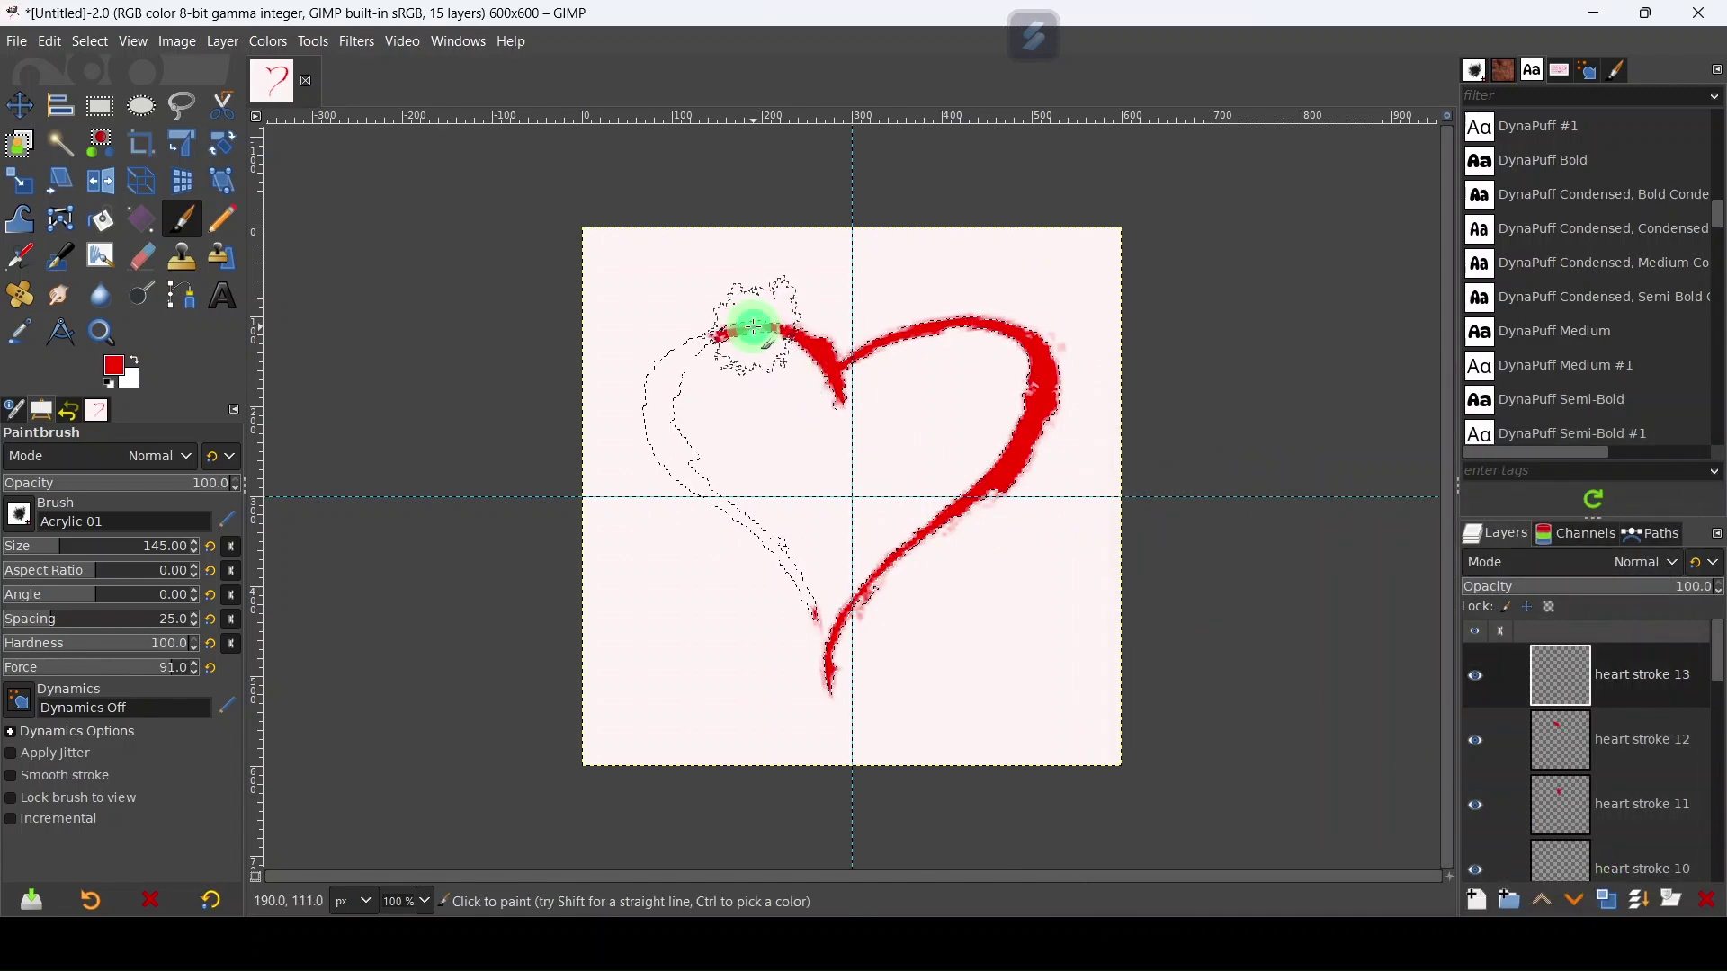
- Add new layers heart stroke 14 and heart stroke 15
click(1476, 899)
click(1390, 484)
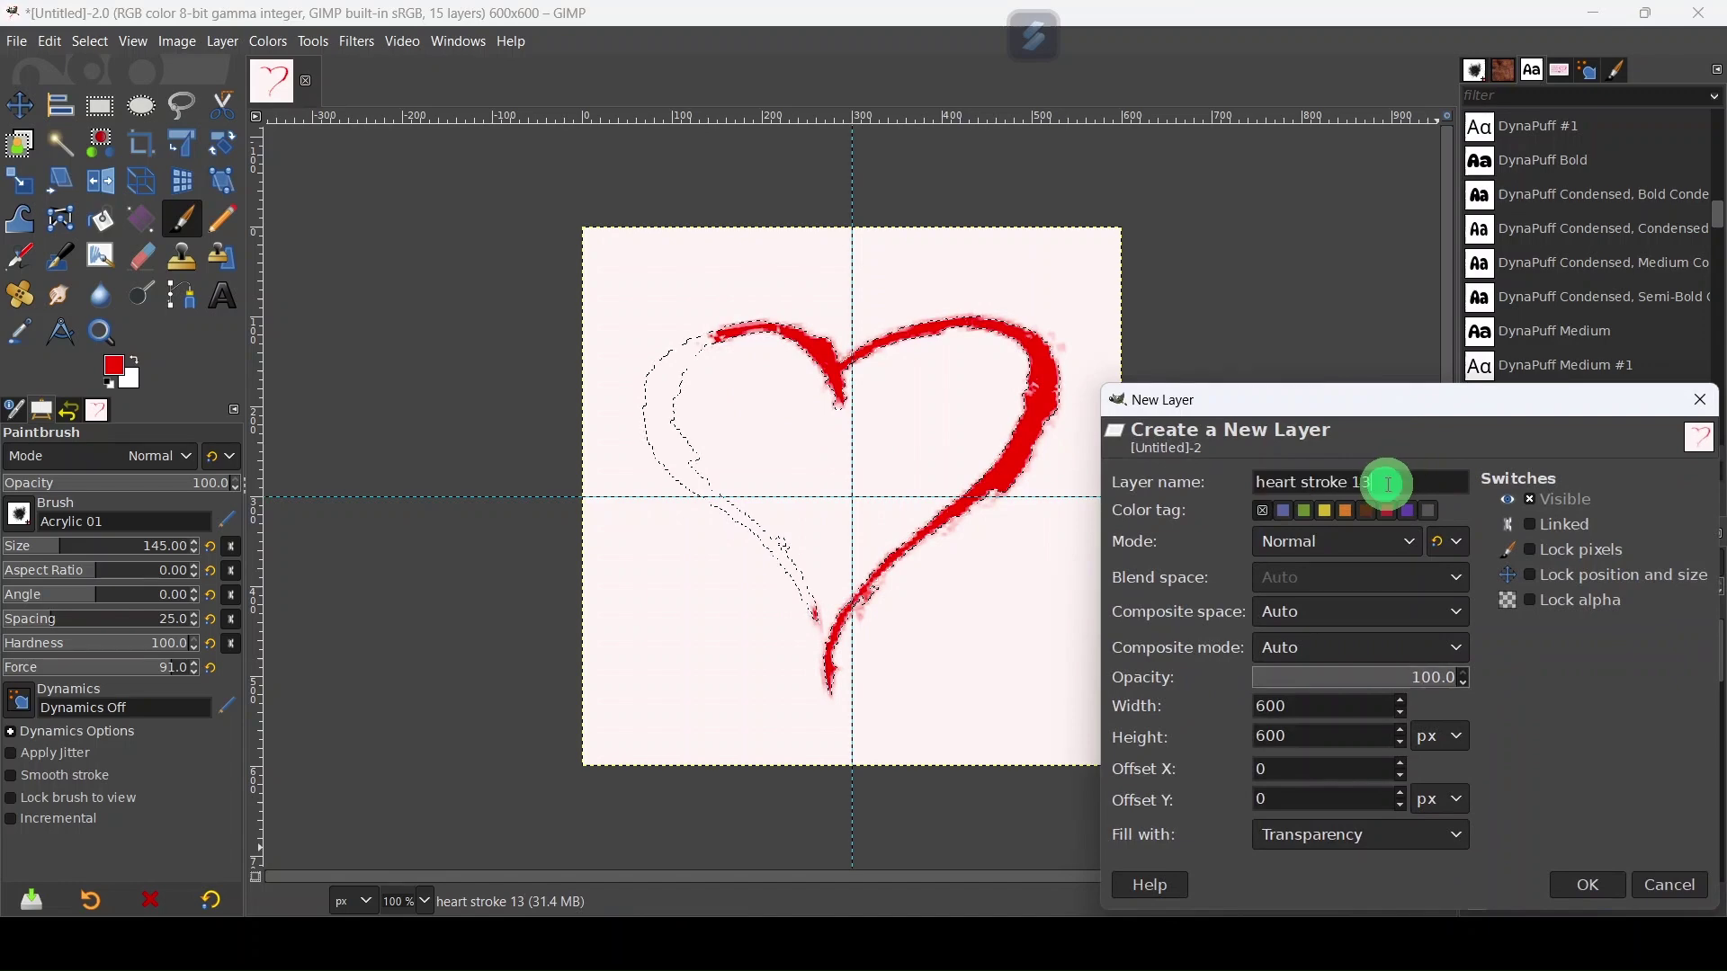
click(1595, 898)
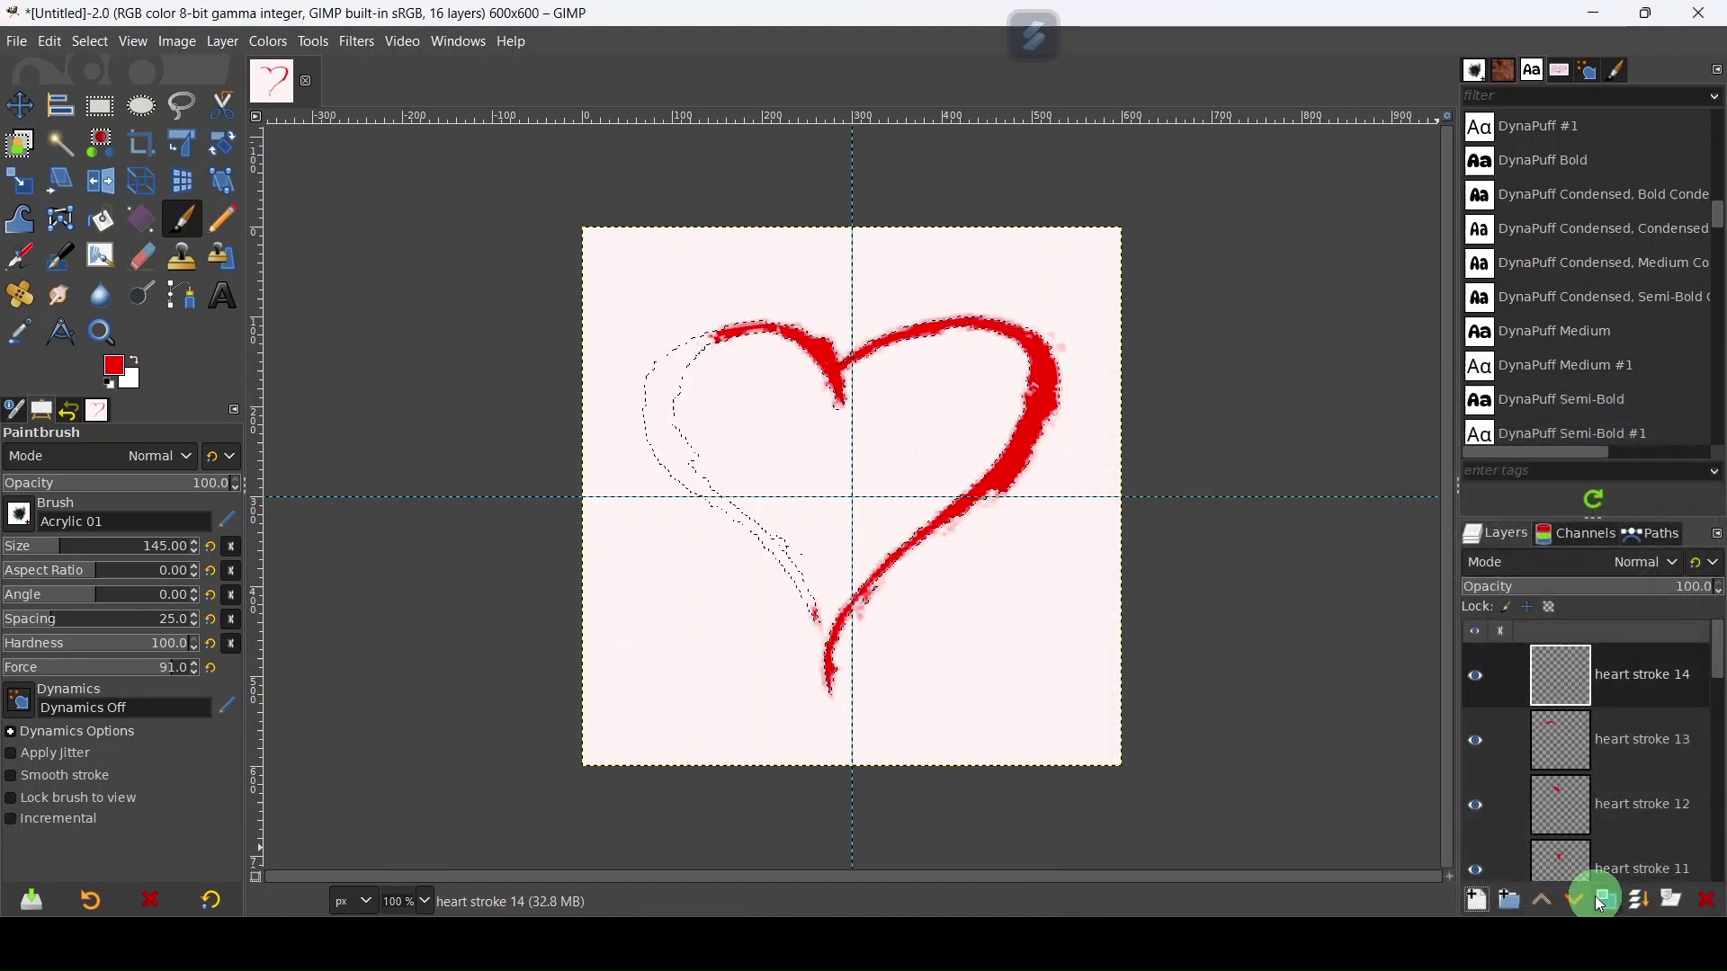
click(1476, 899)
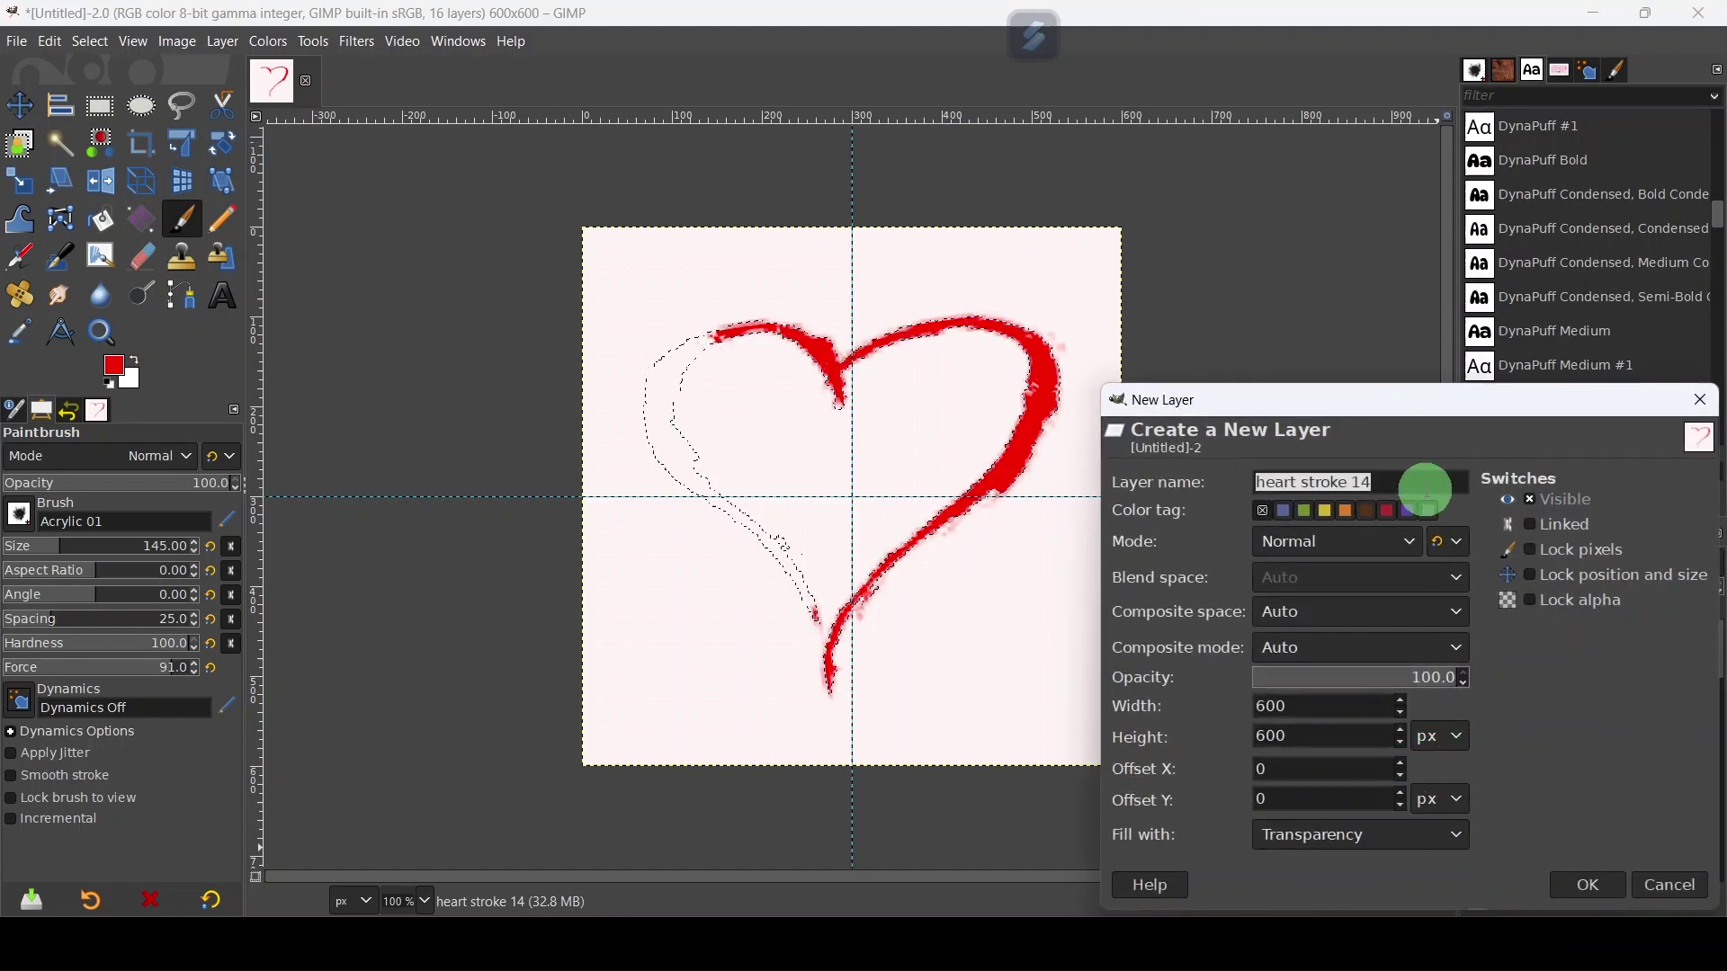
click(1398, 477)
text(5)
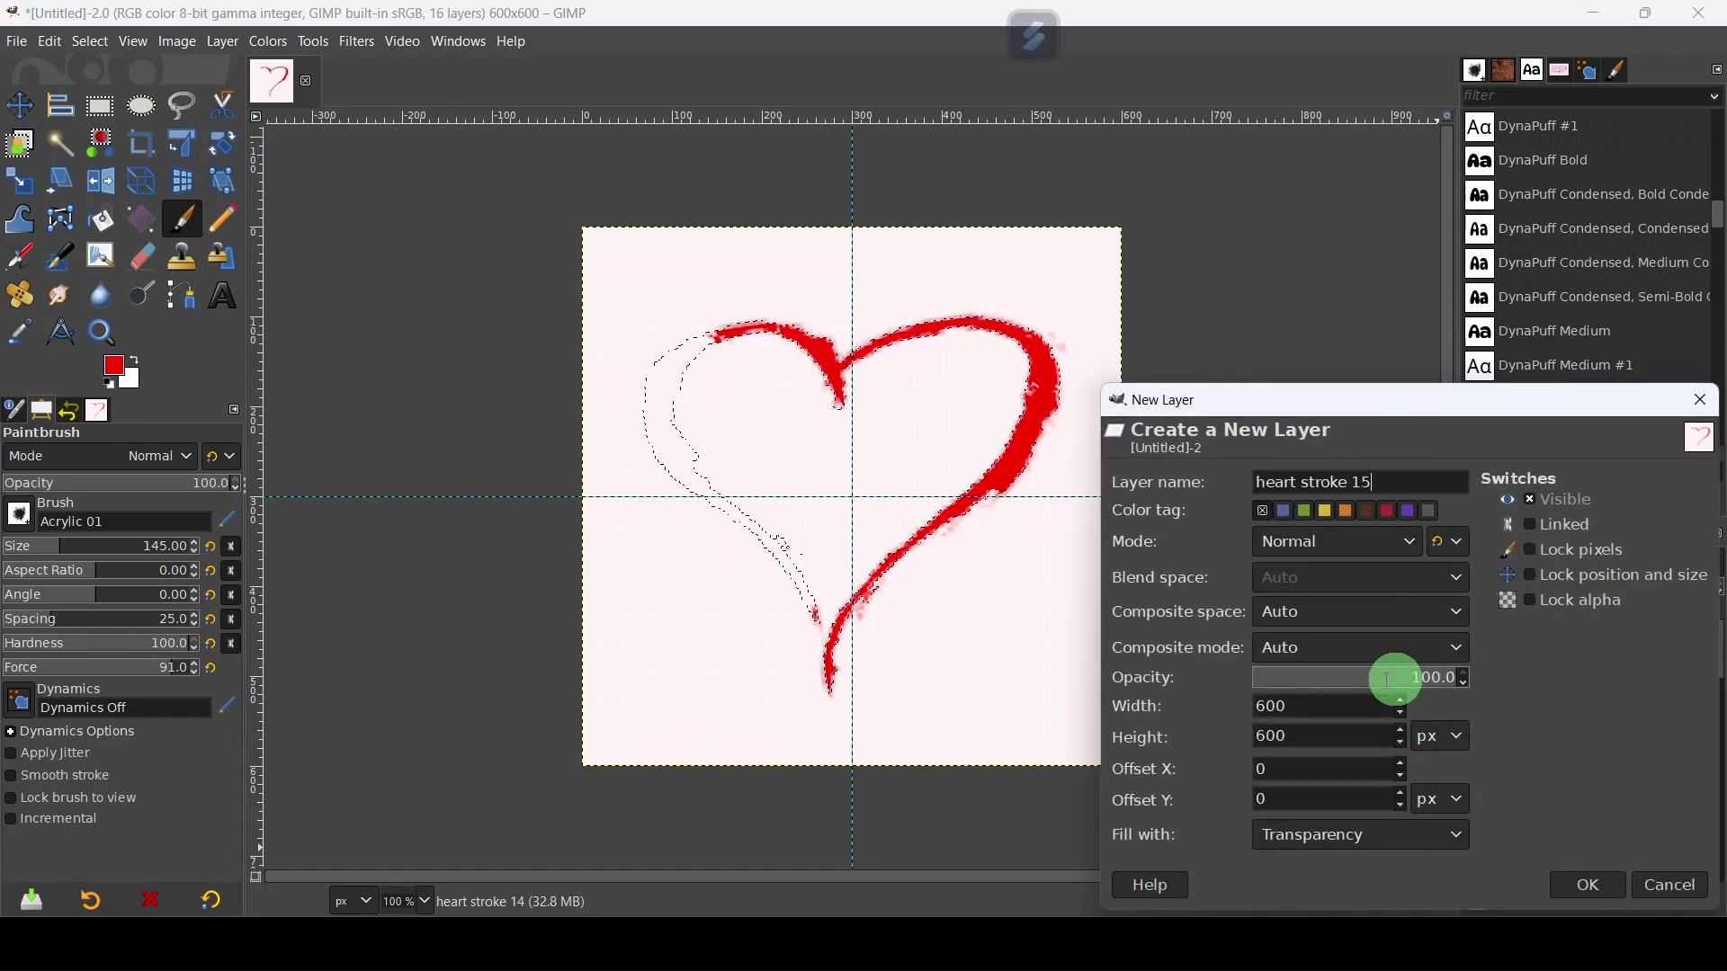
click(1592, 885)
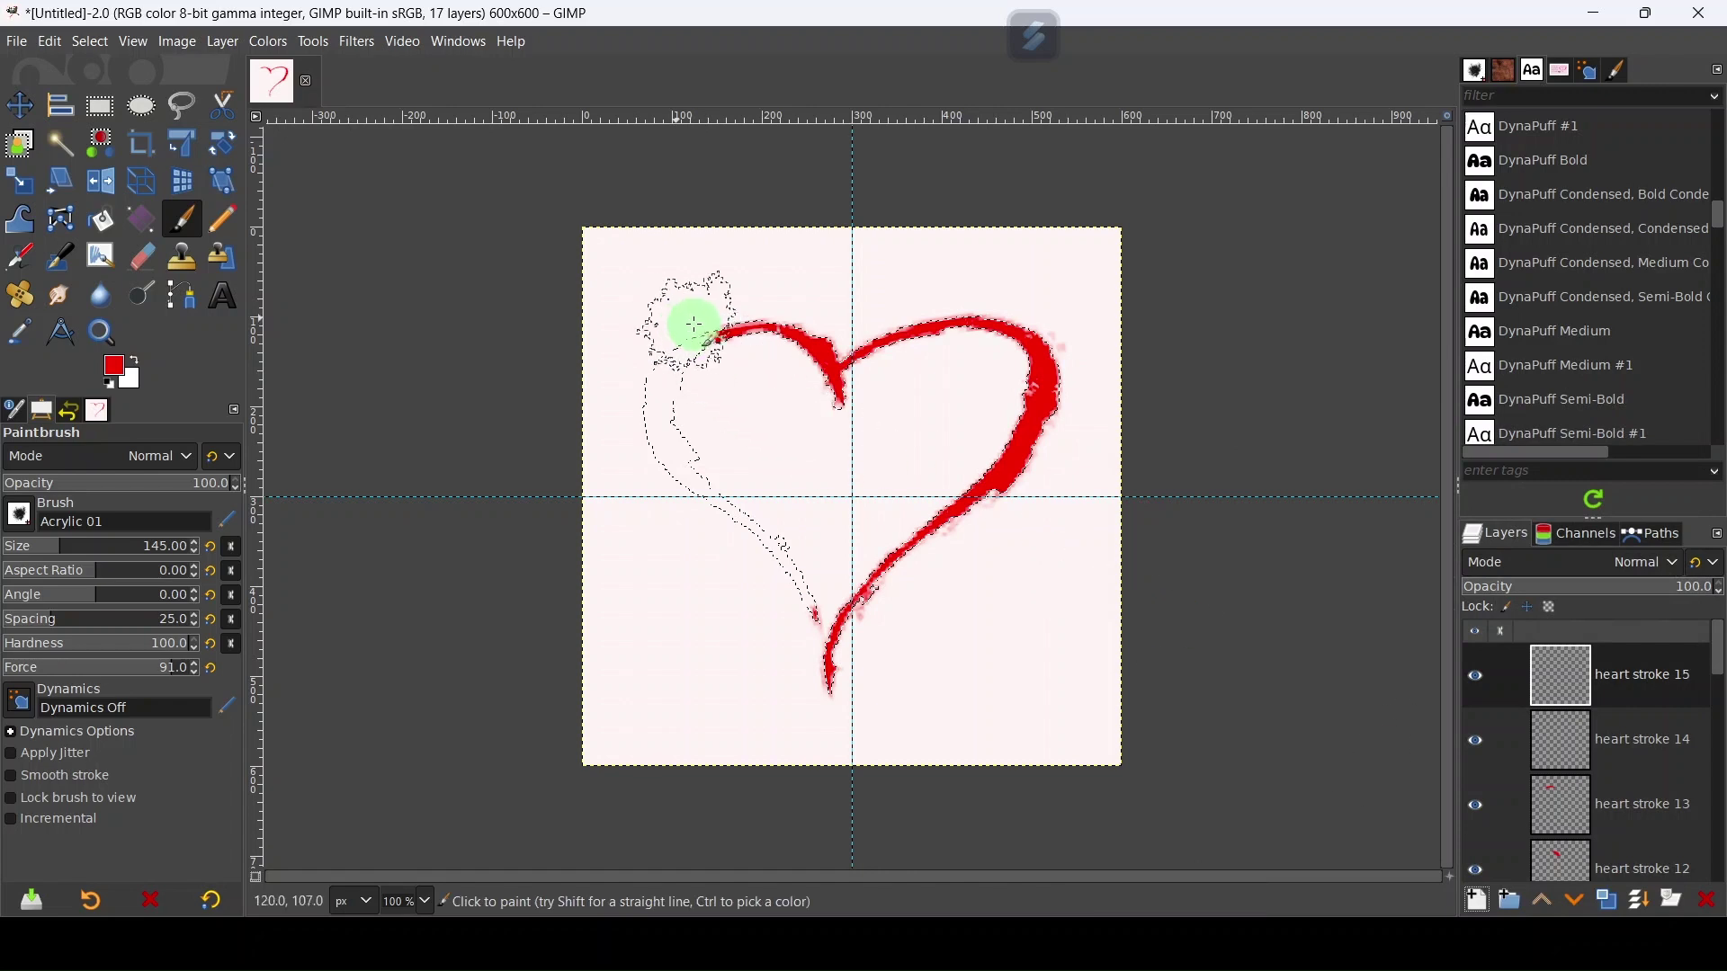
- Add the heart stroke 16 layer and rotate the brush angle to follow the curve
click(1477, 900)
click(1372, 486)
key(BackSpace)
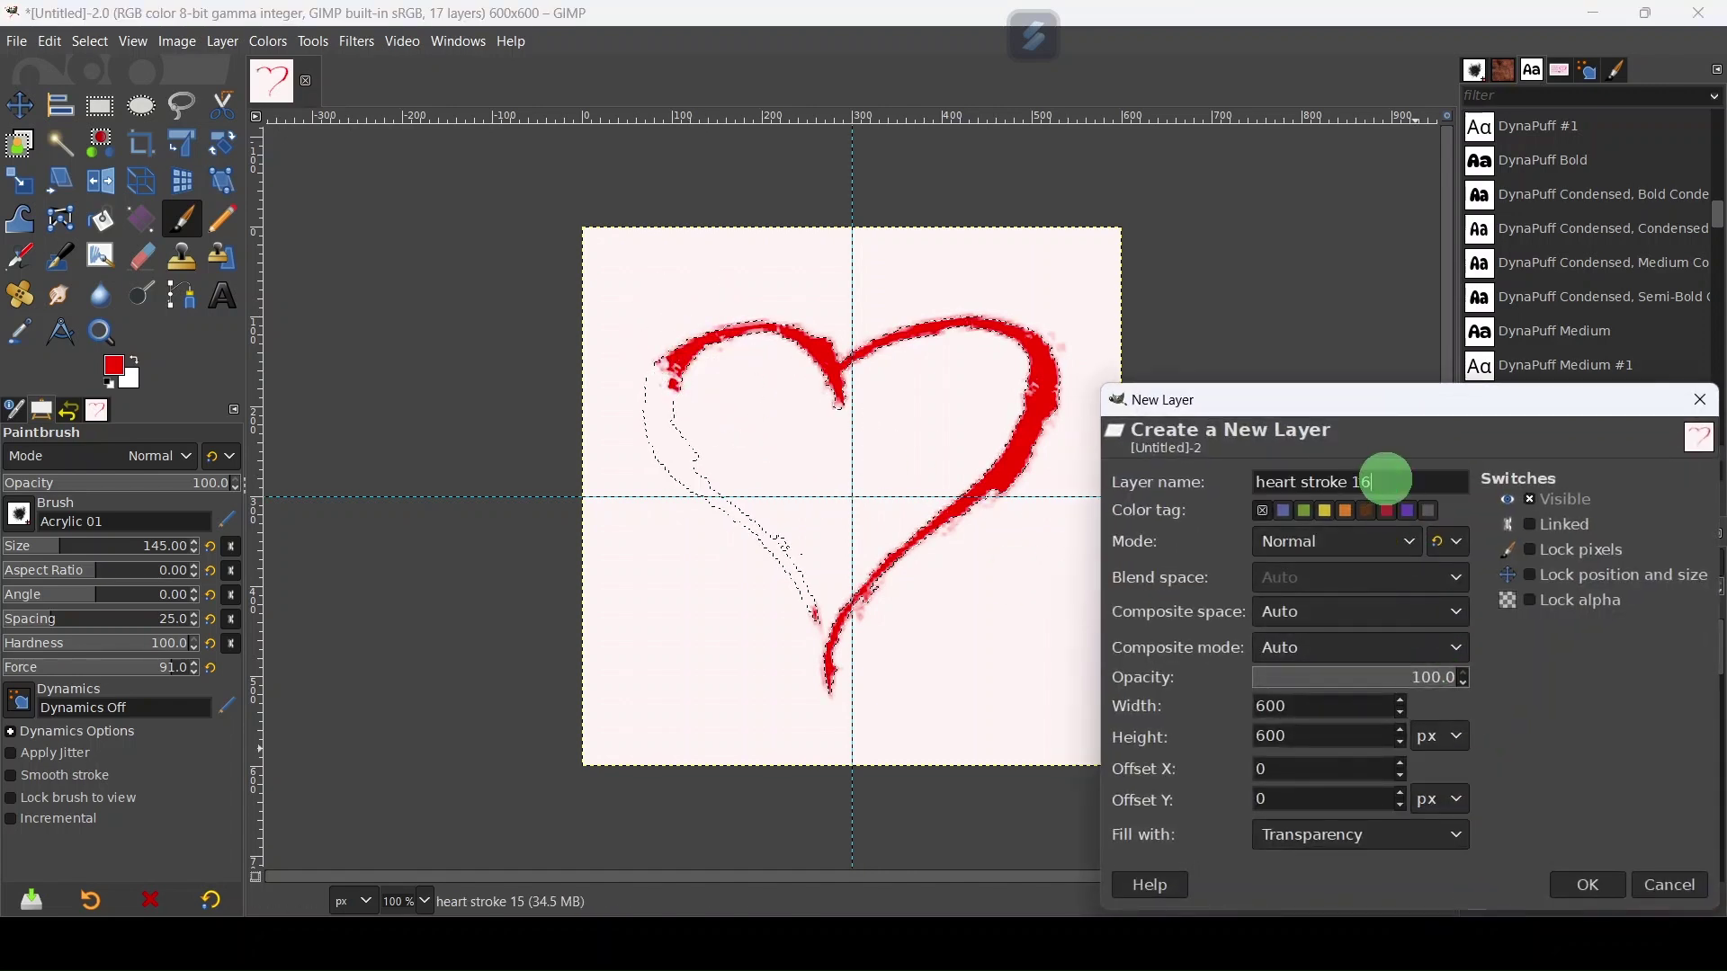
text(6)
click(1587, 886)
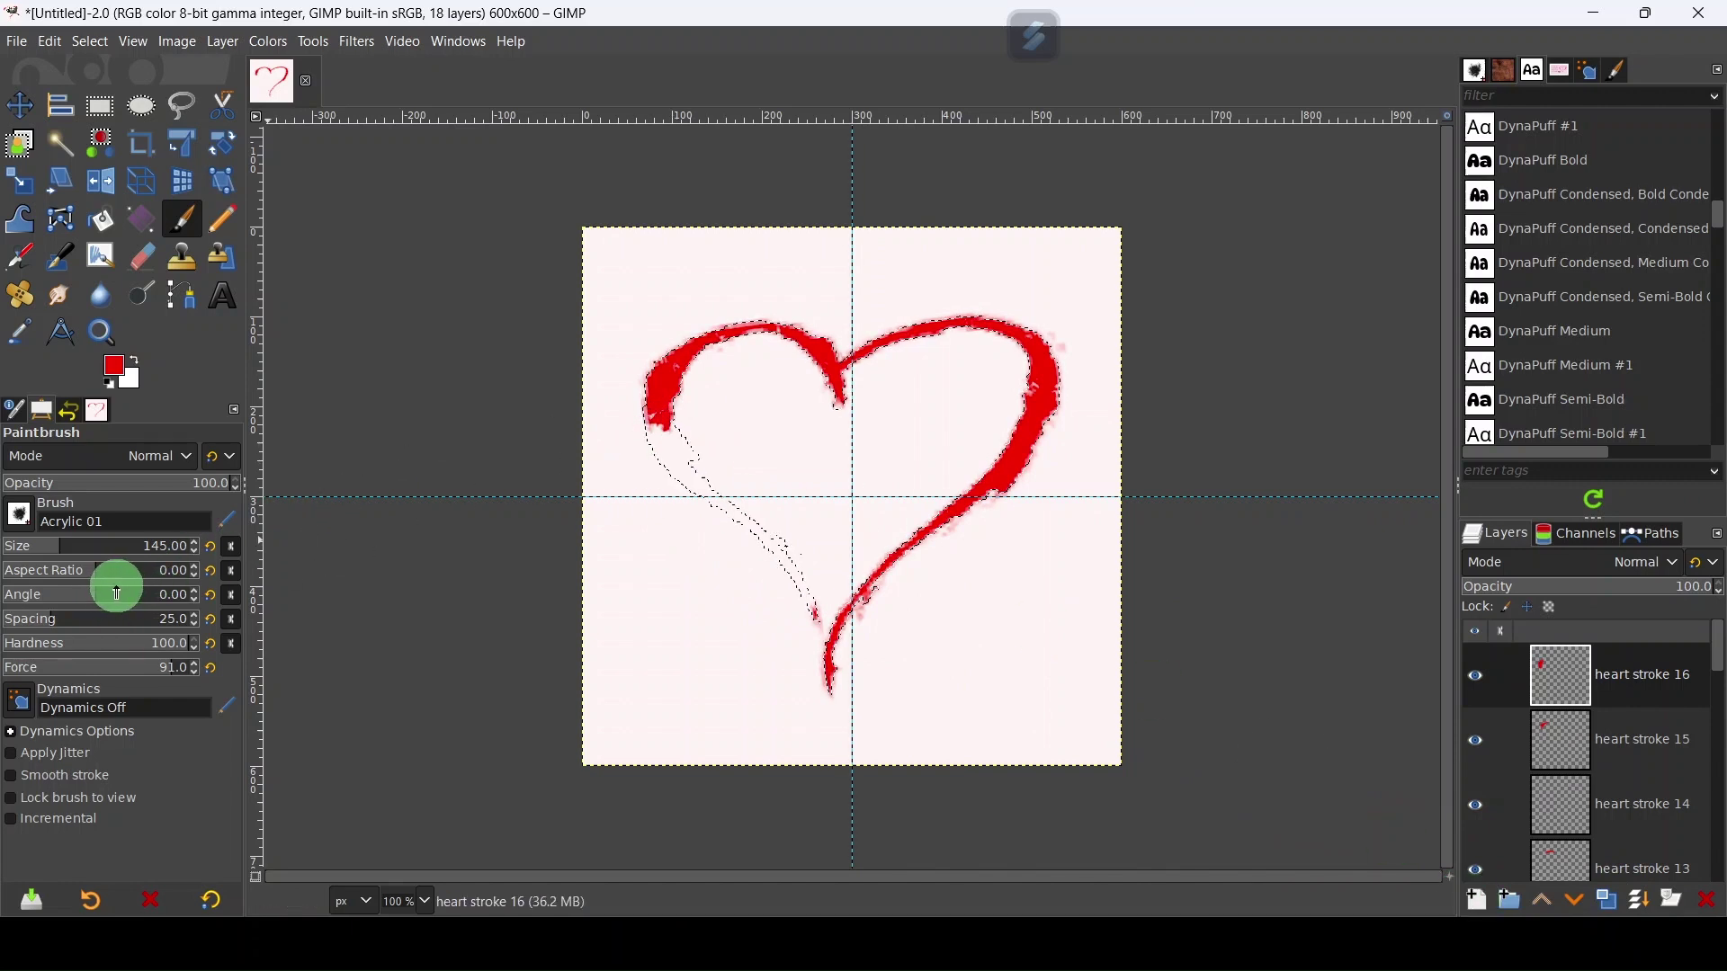
mouse_move(115, 594)
mouse_down()
mouse_move(381, 528)
mouse_move(106, 604)
mouse_move(69, 593)
mouse_up()
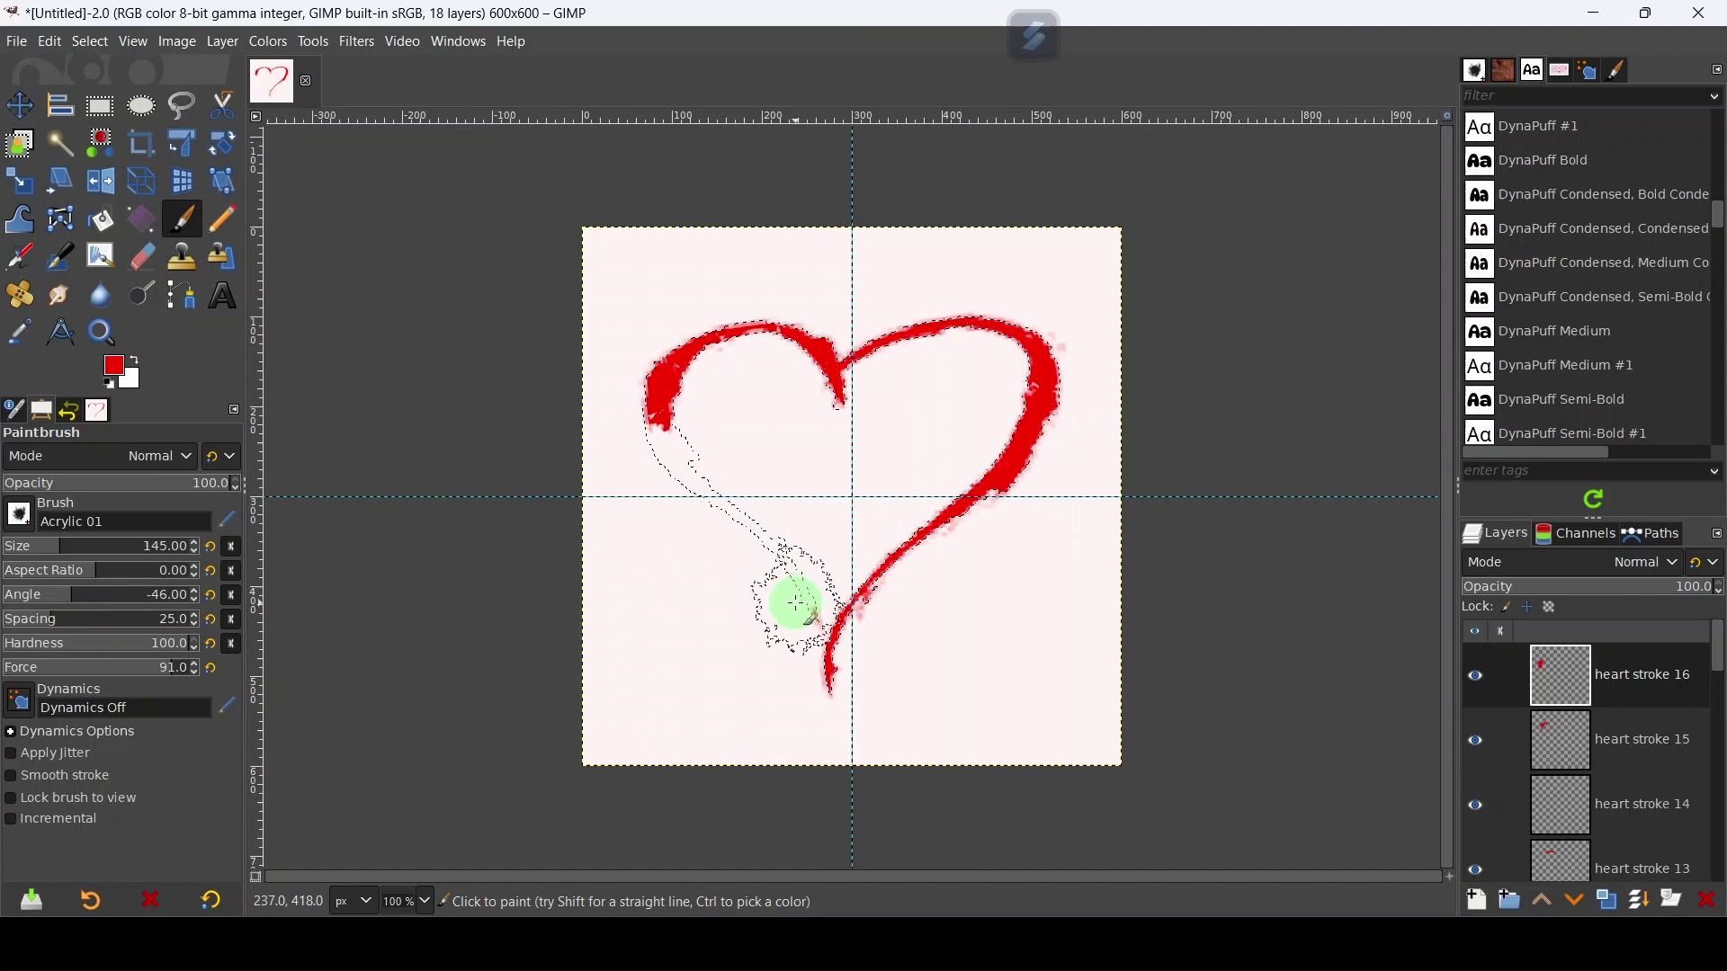
click(1480, 902)
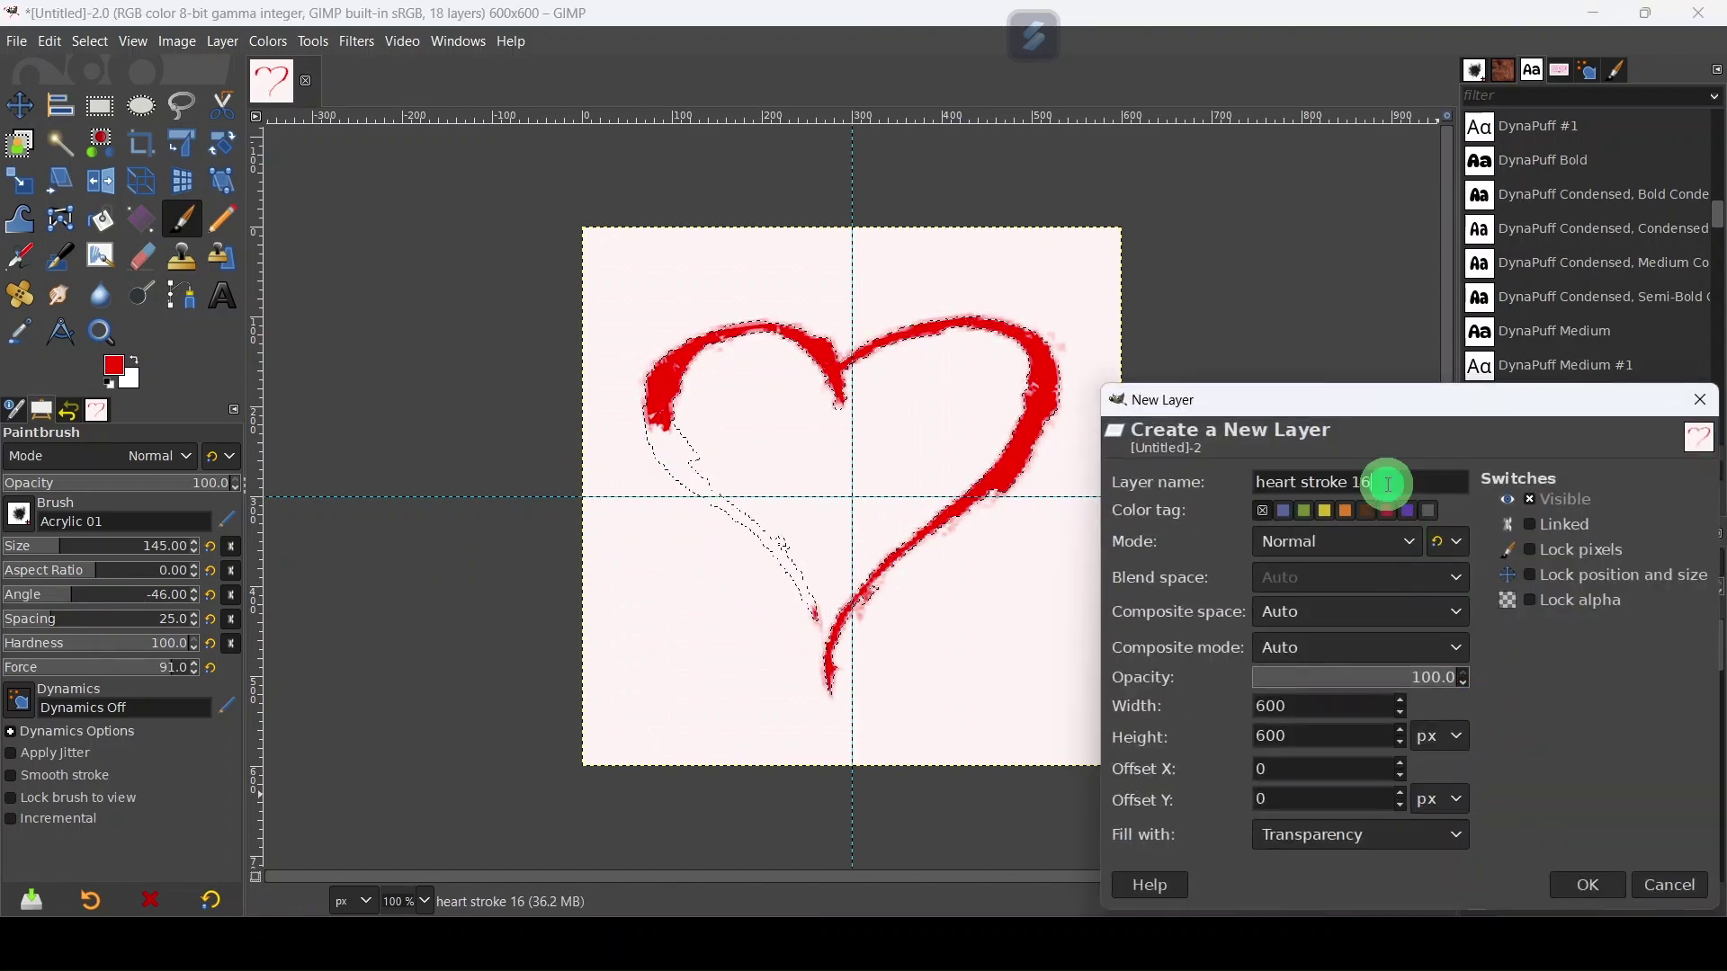
key(BackSpace)
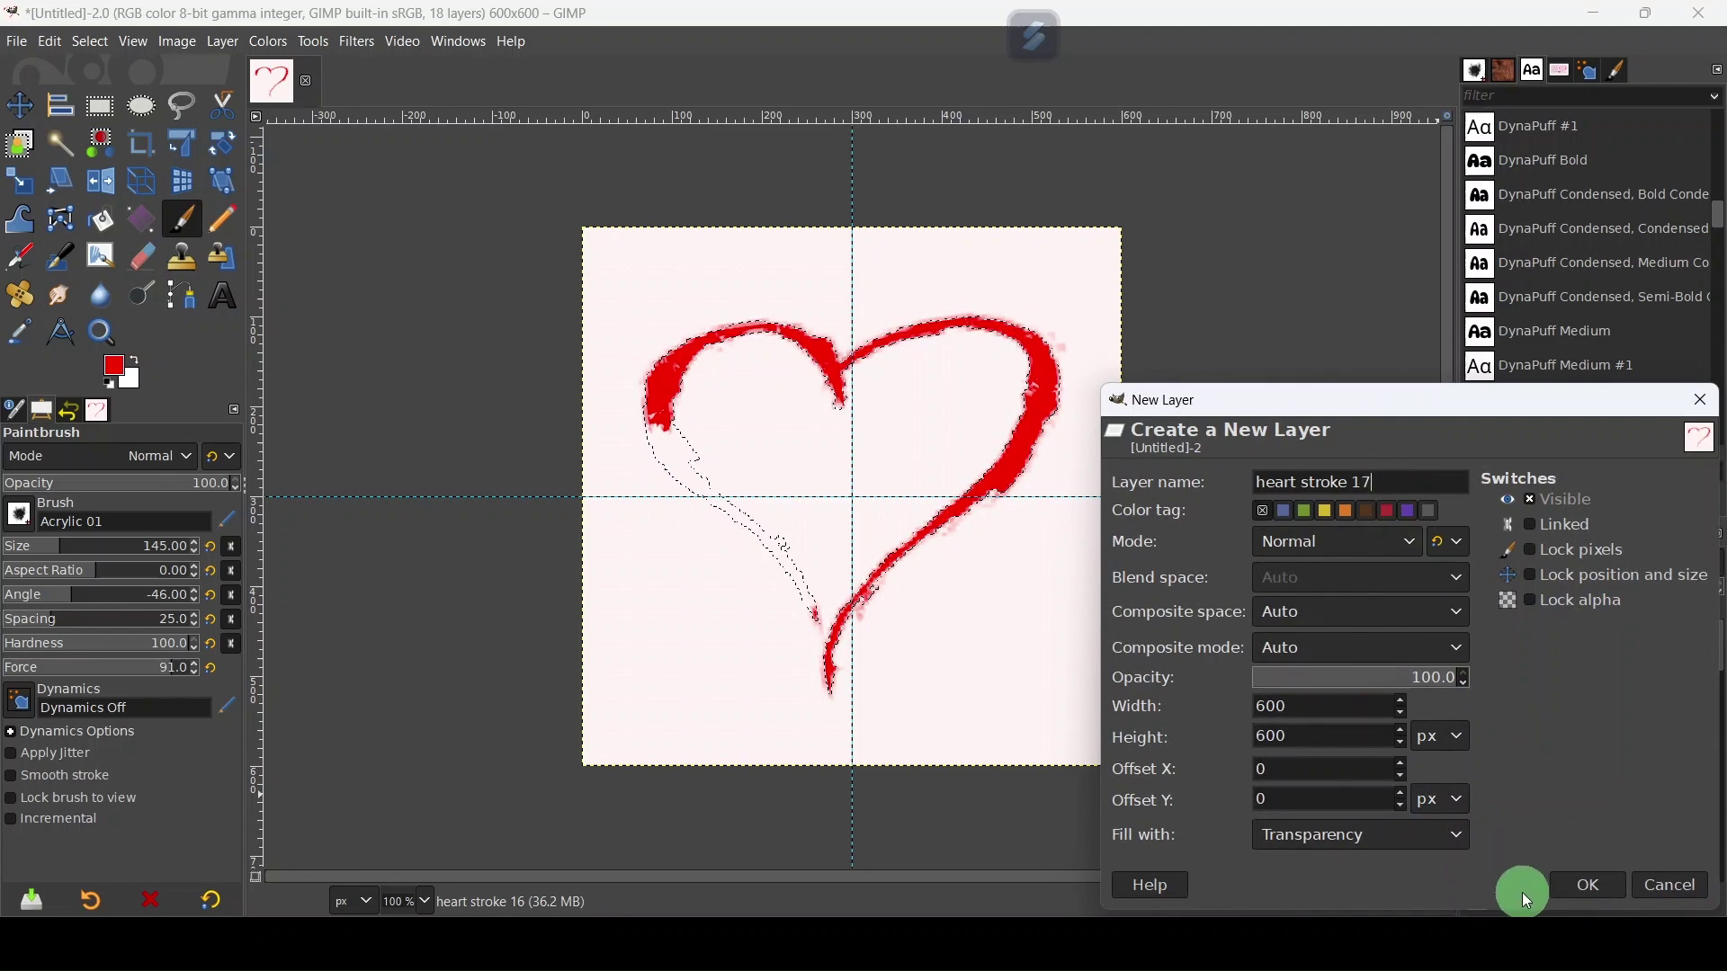
- Create heart stroke 17, set the brush angle to -57, and add heart stroke 18
click(1592, 888)
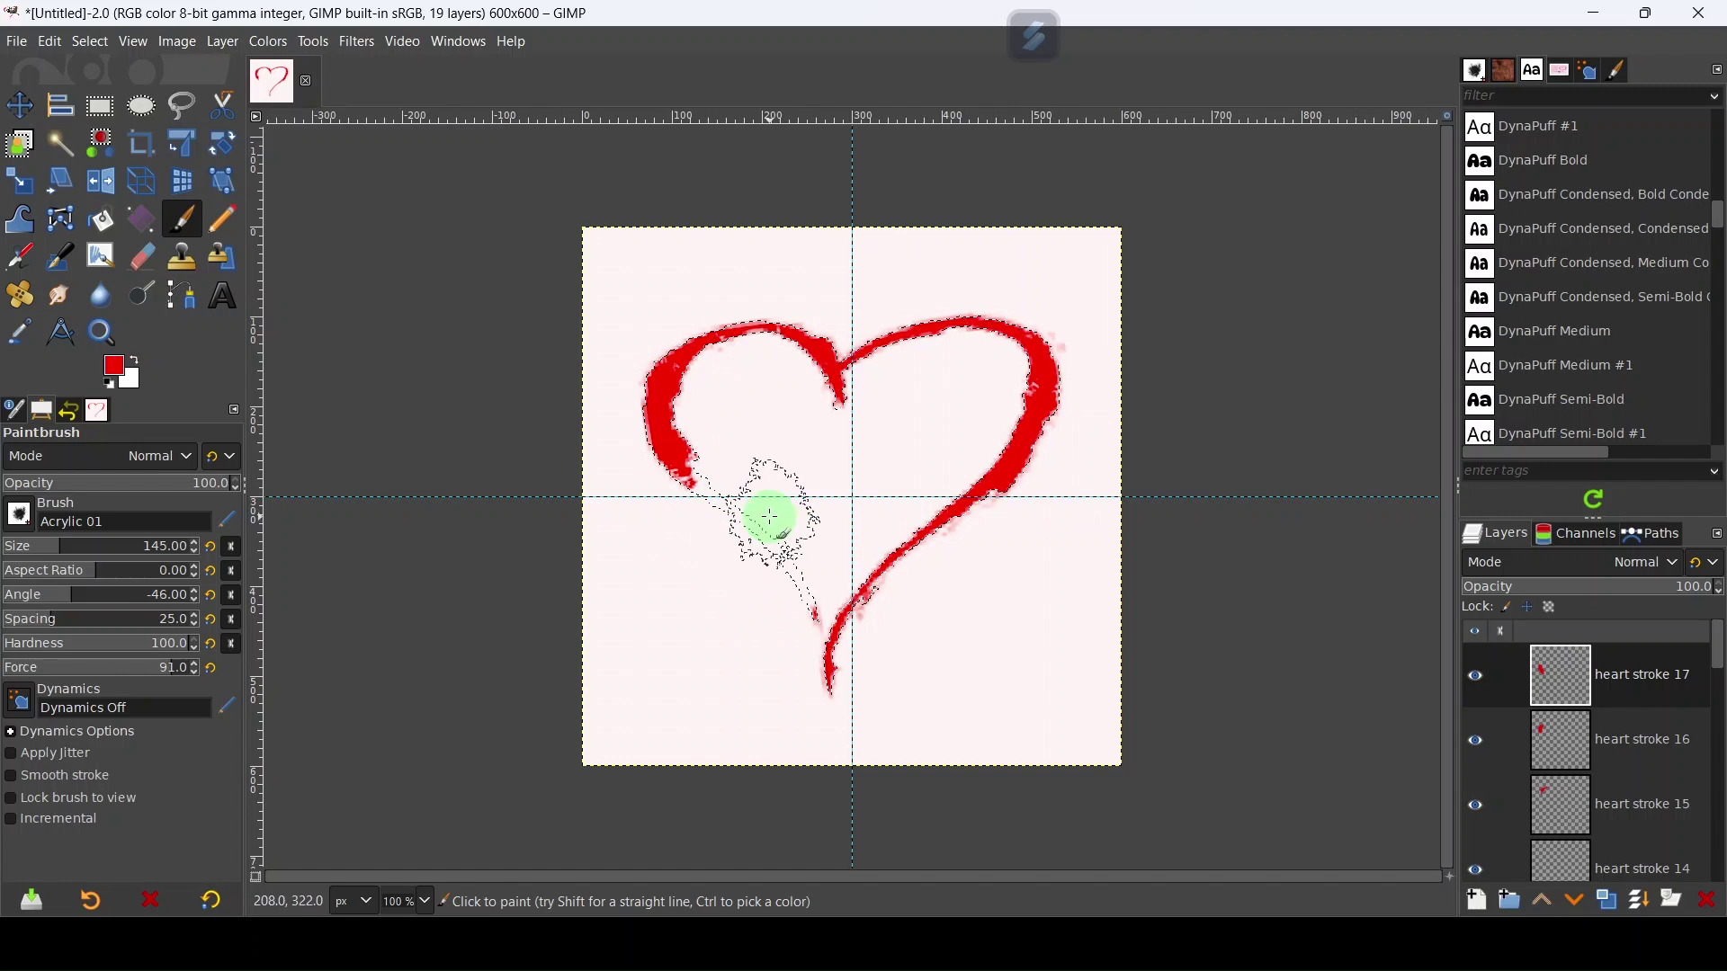
drag(56, 587, 70, 593)
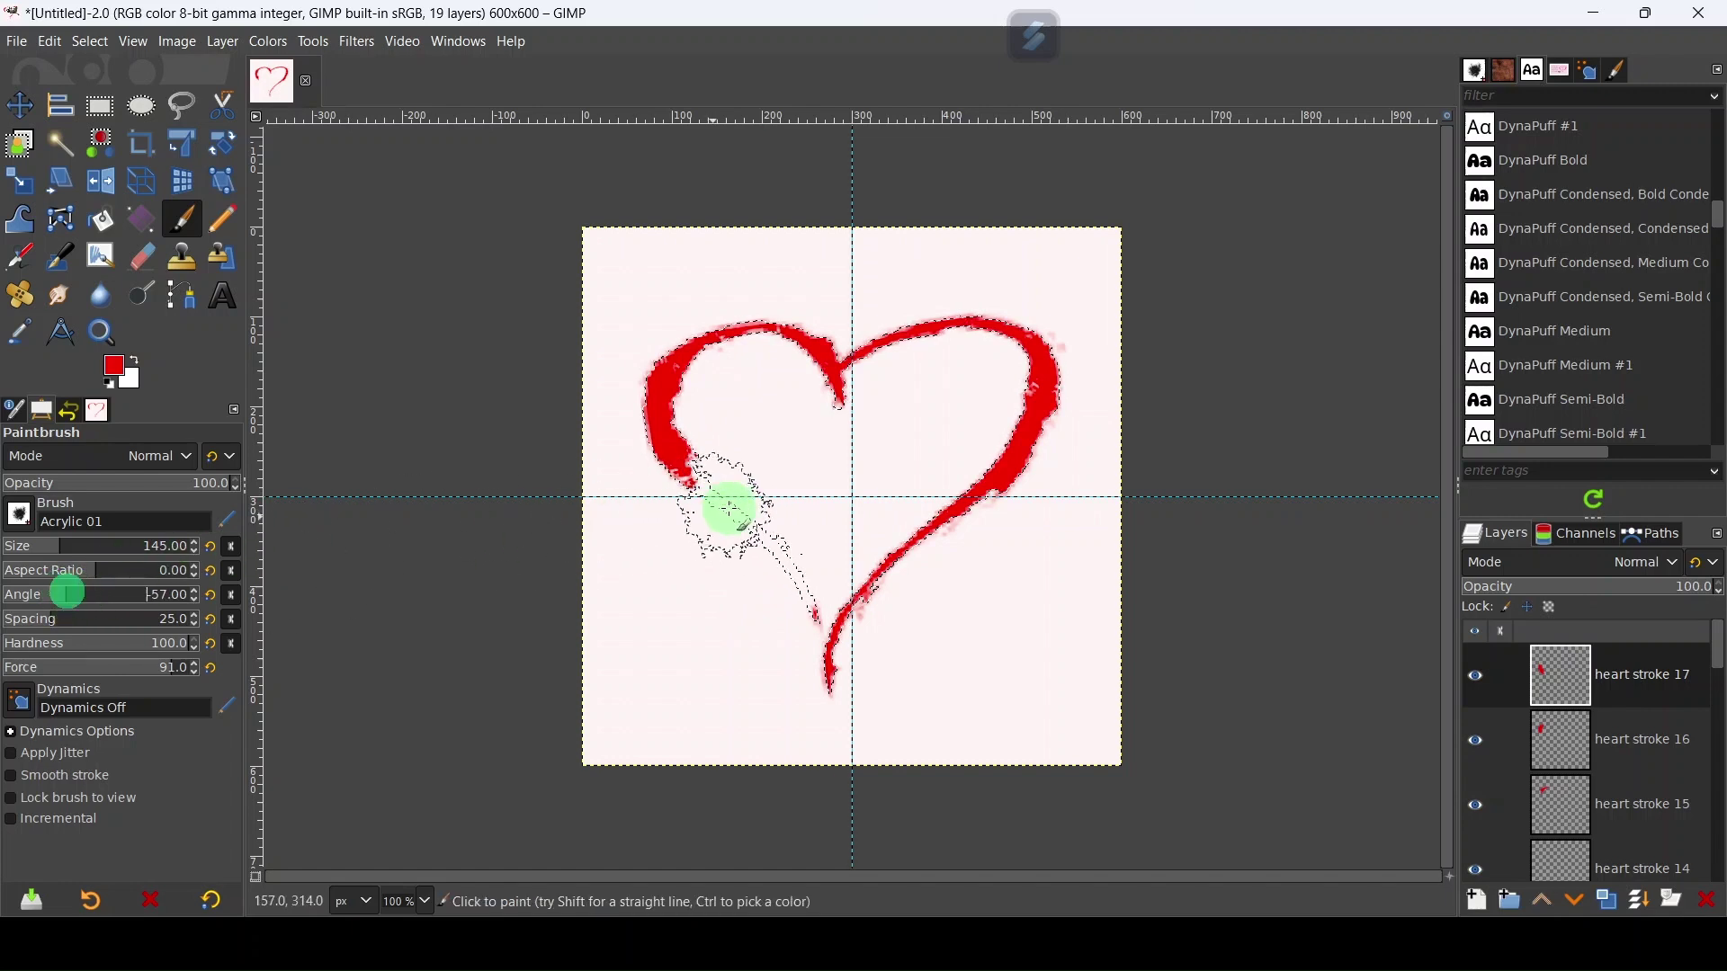
click(1477, 899)
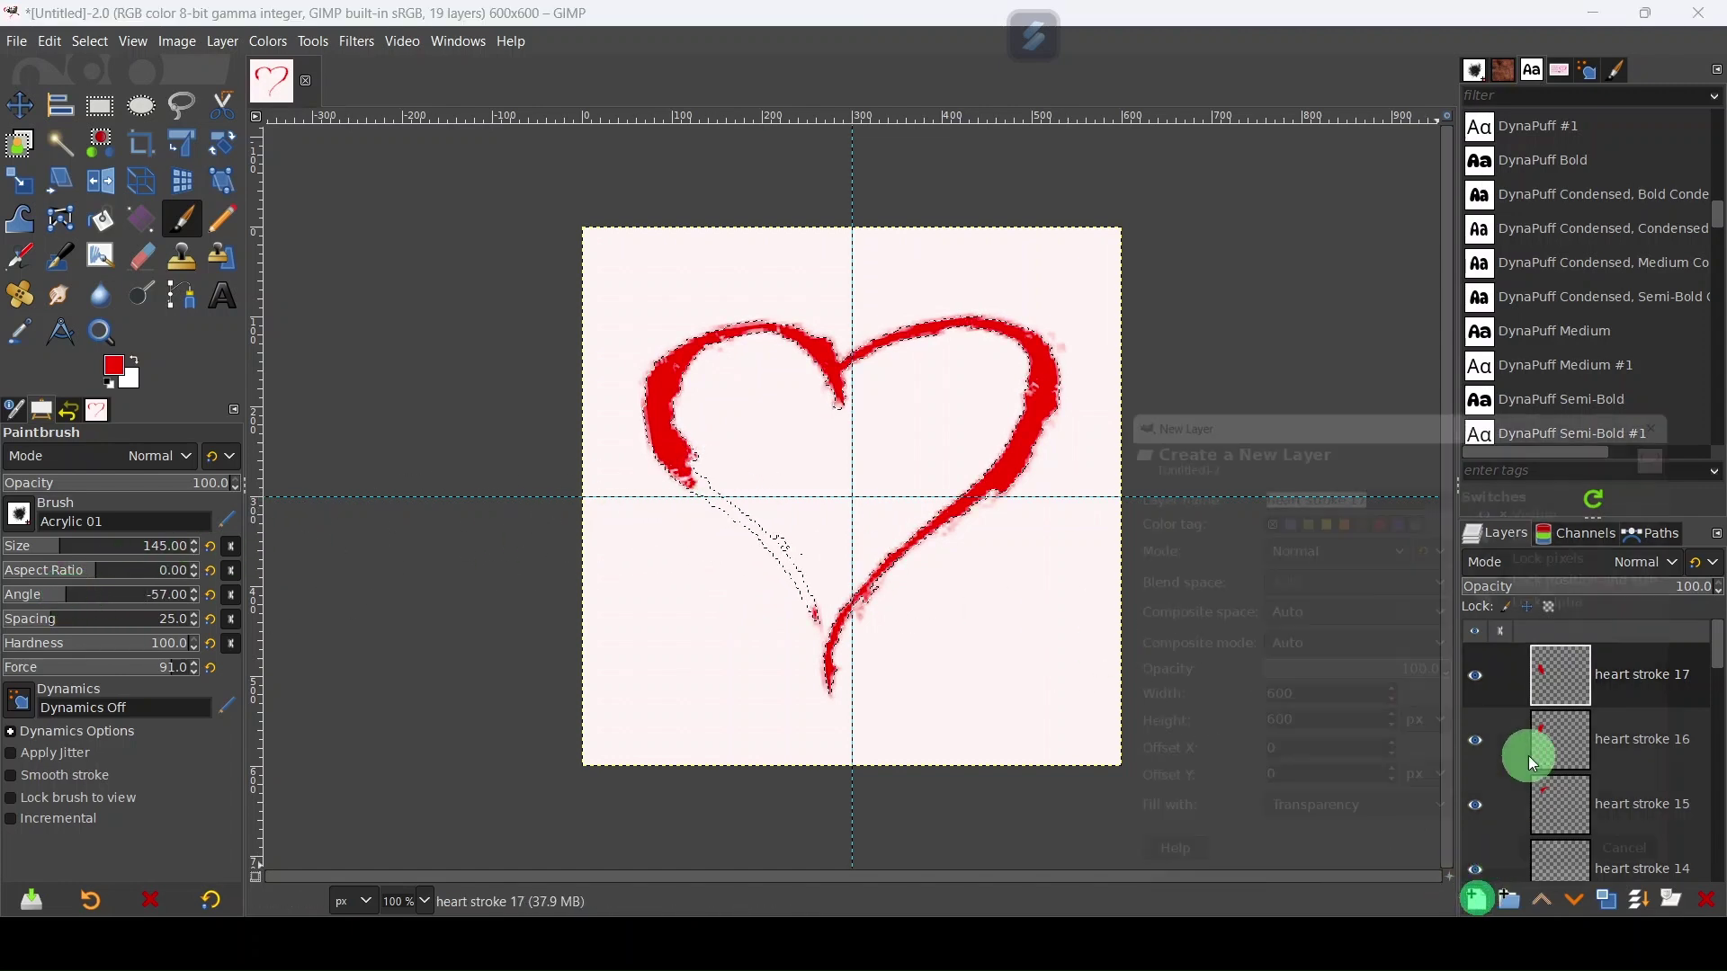
click(1397, 484)
text(8)
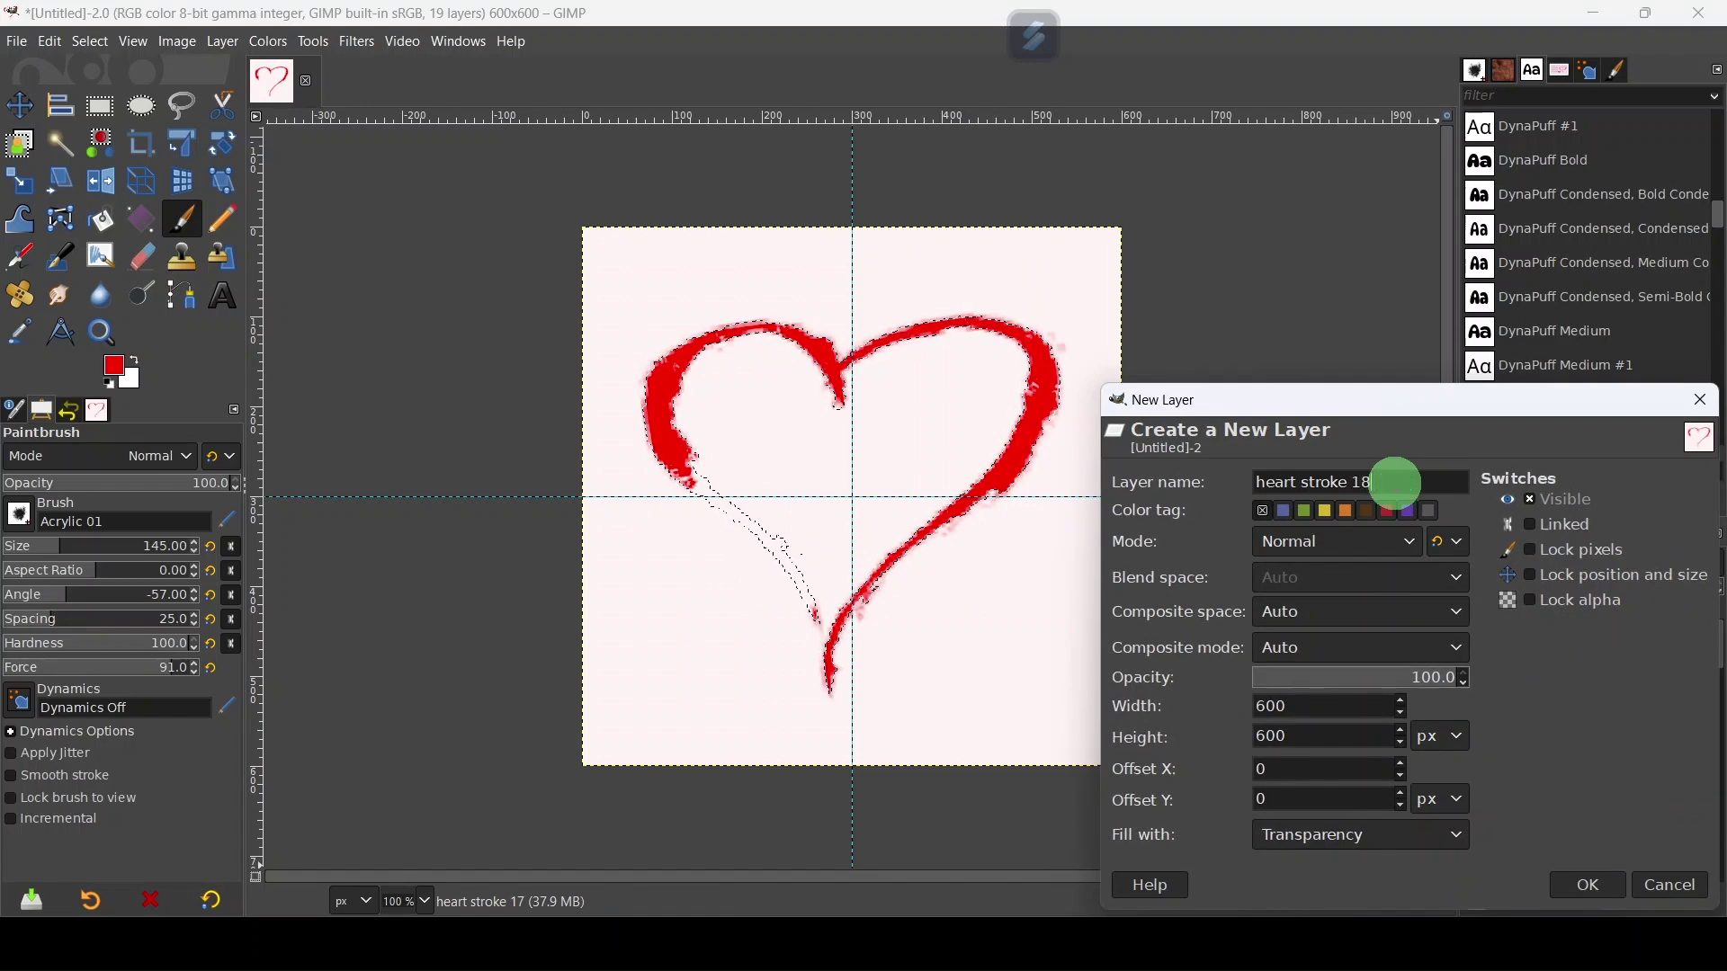
click(1590, 898)
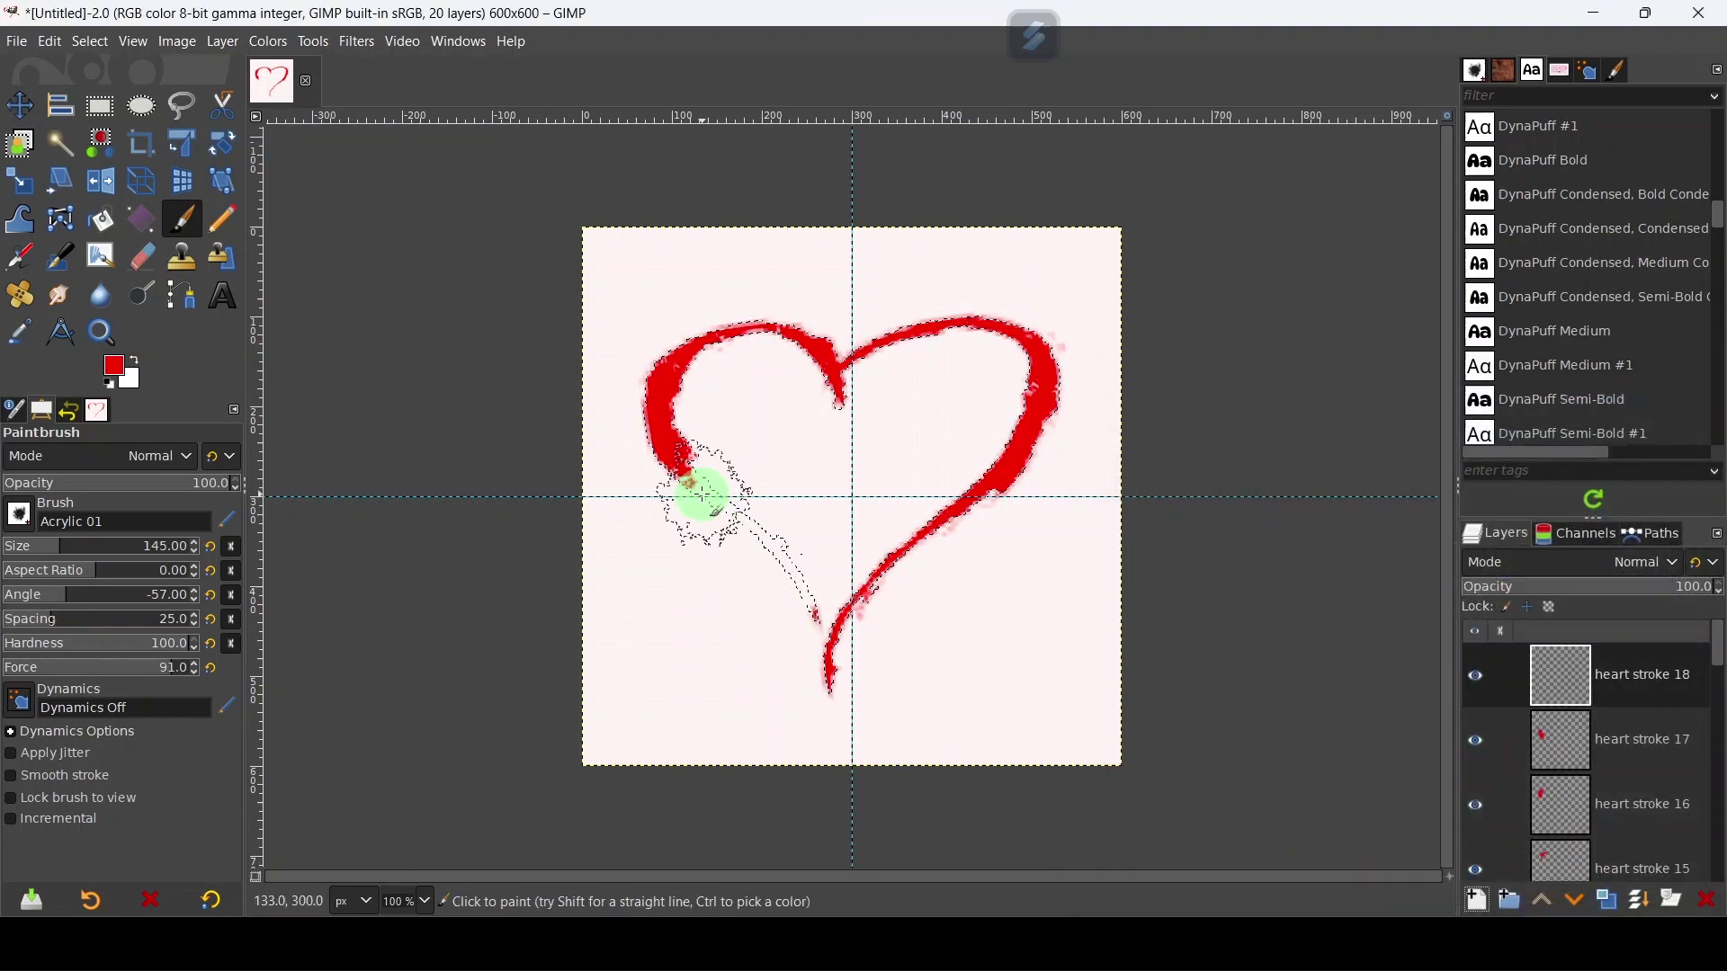
- Add layers heart stroke 19 and 20, then paint red down the left side to the tip
click(1479, 899)
click(1392, 480)
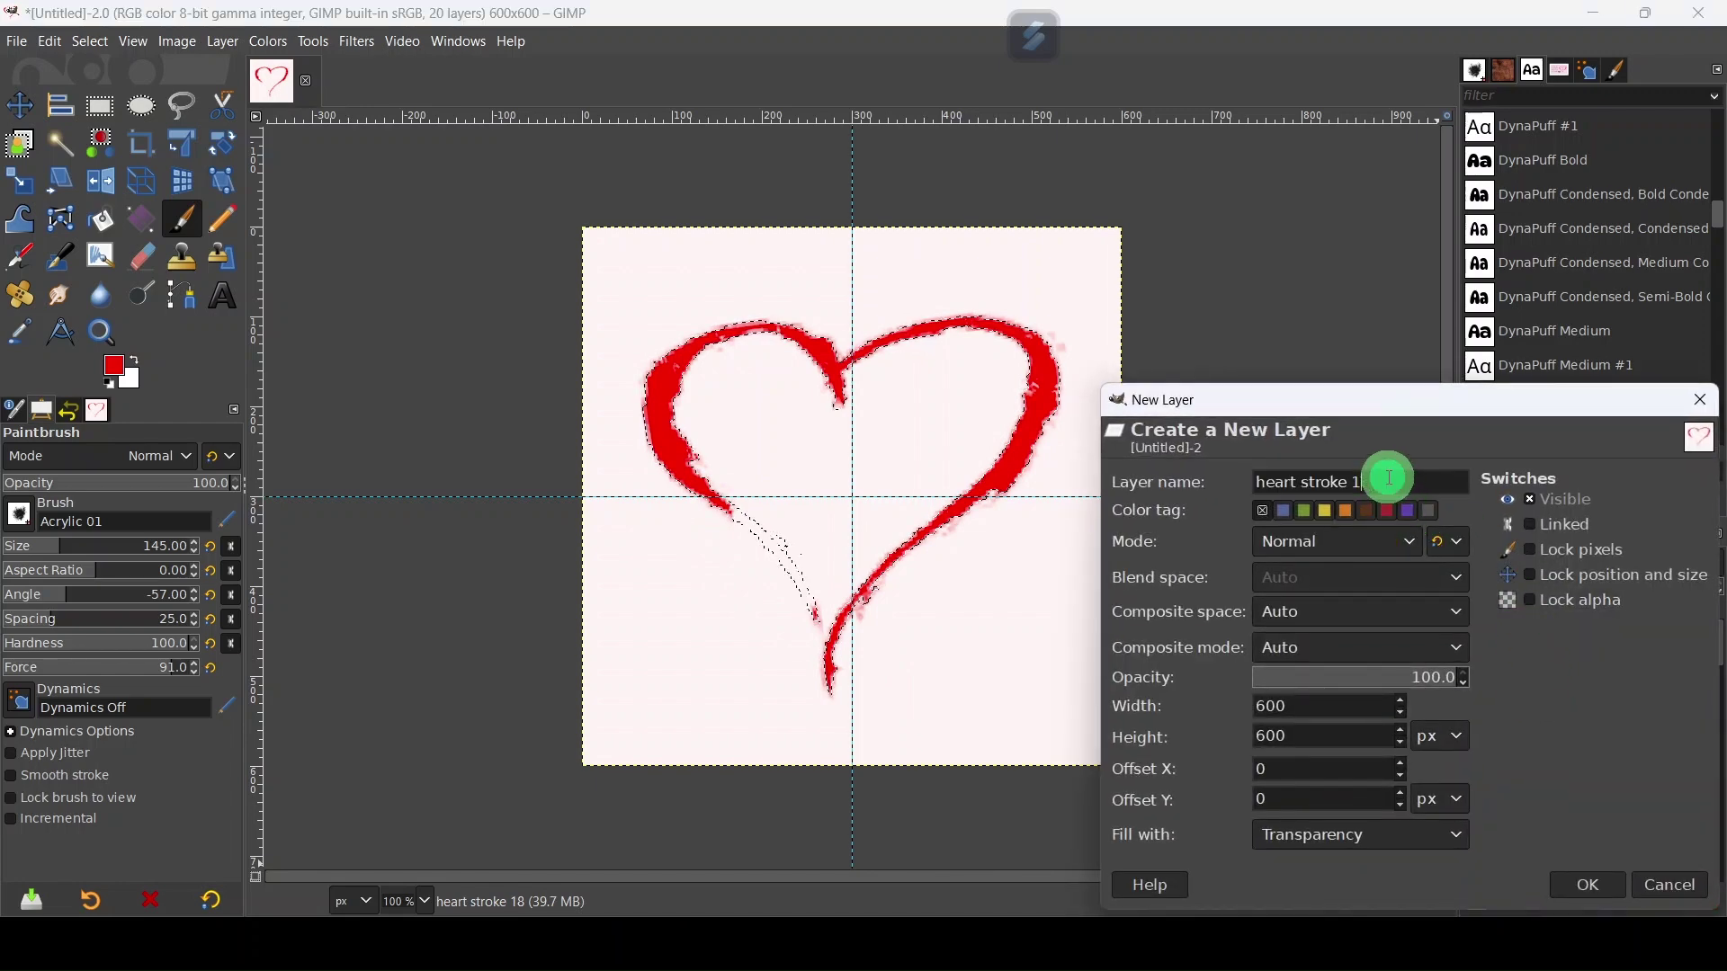
text(9)
key(Return)
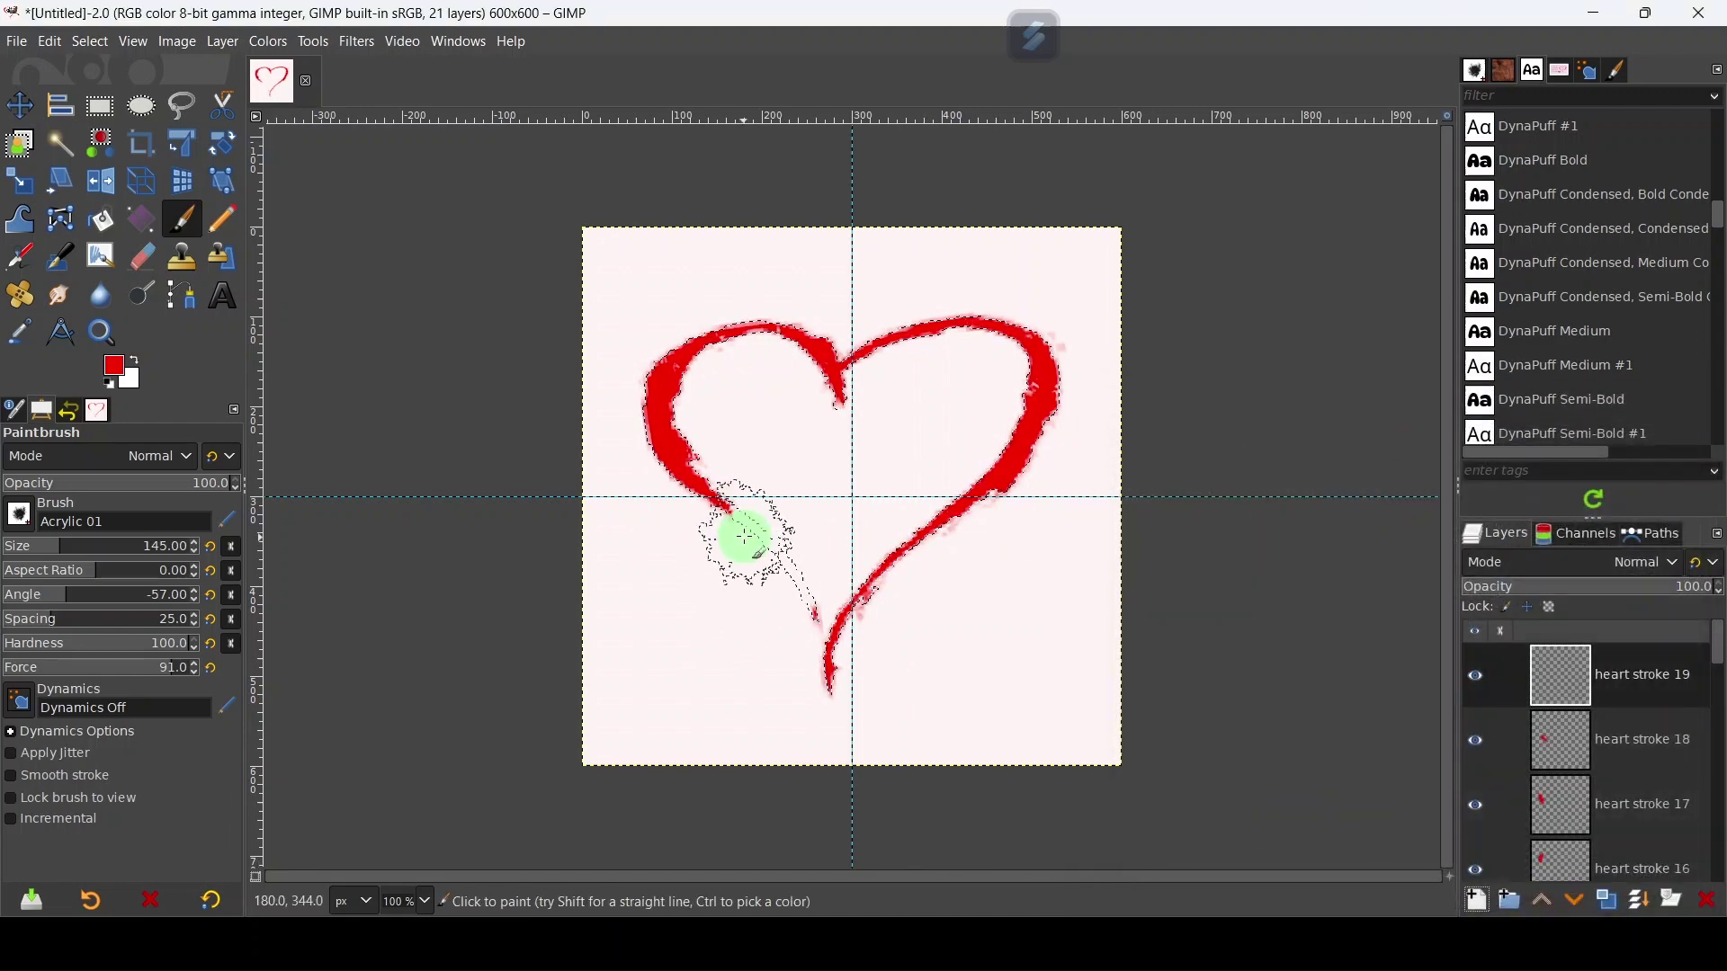
click(1480, 900)
click(1396, 484)
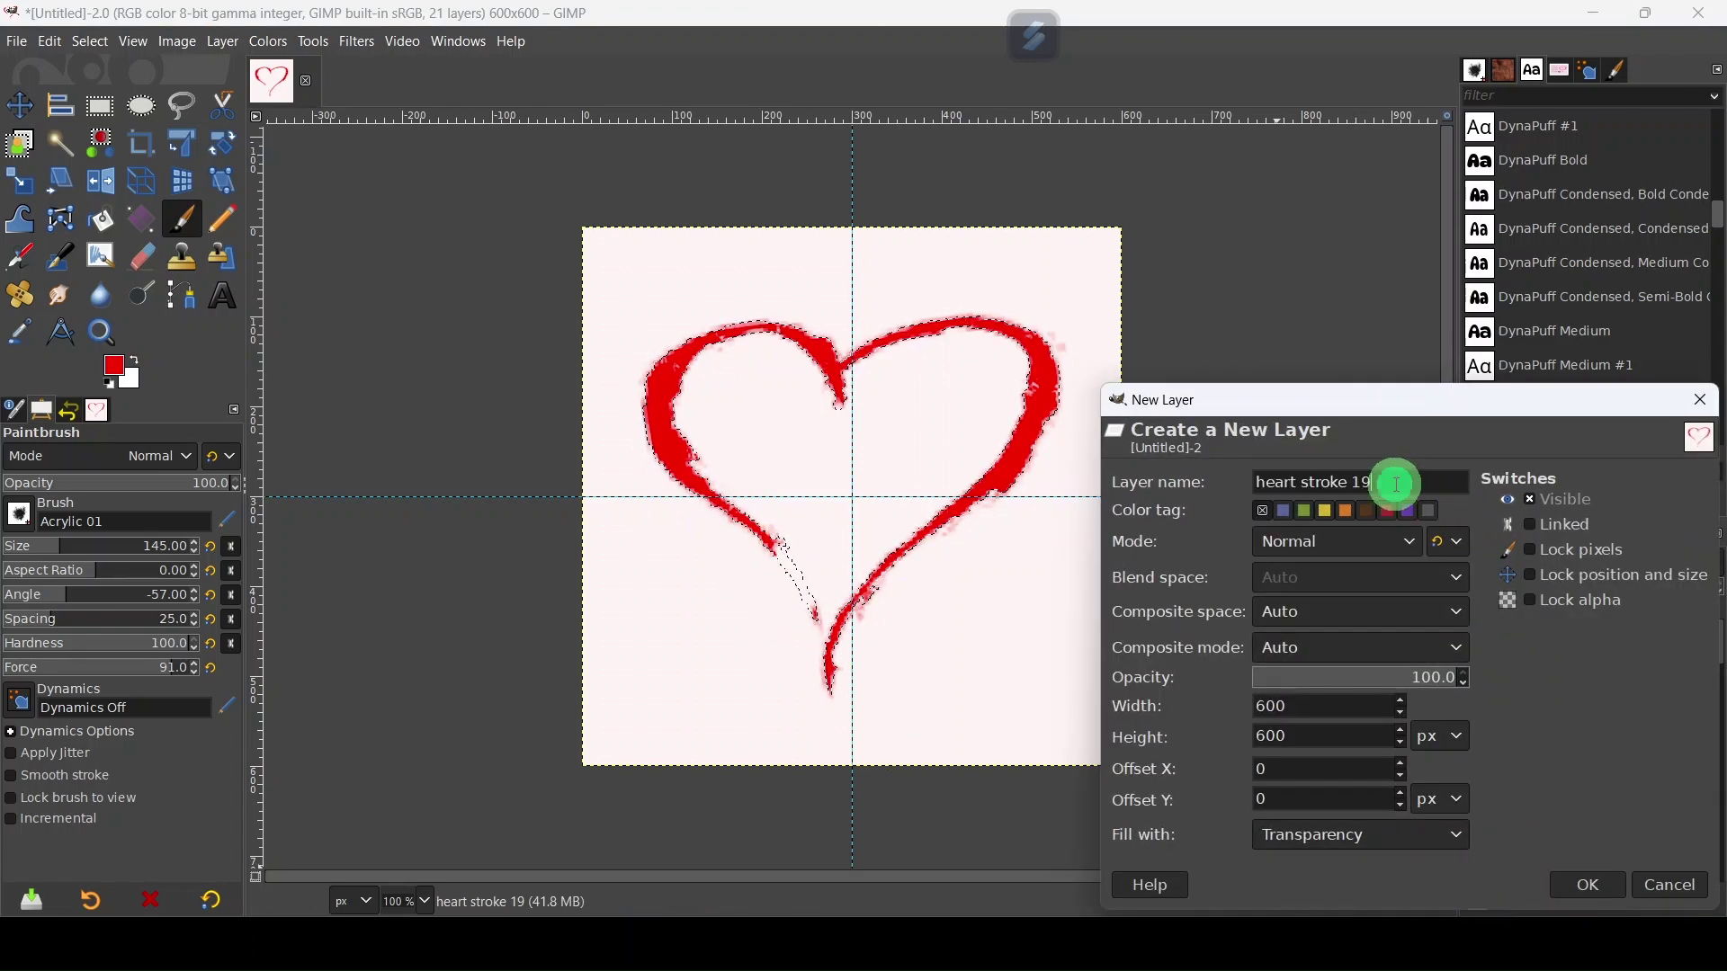
key(Return)
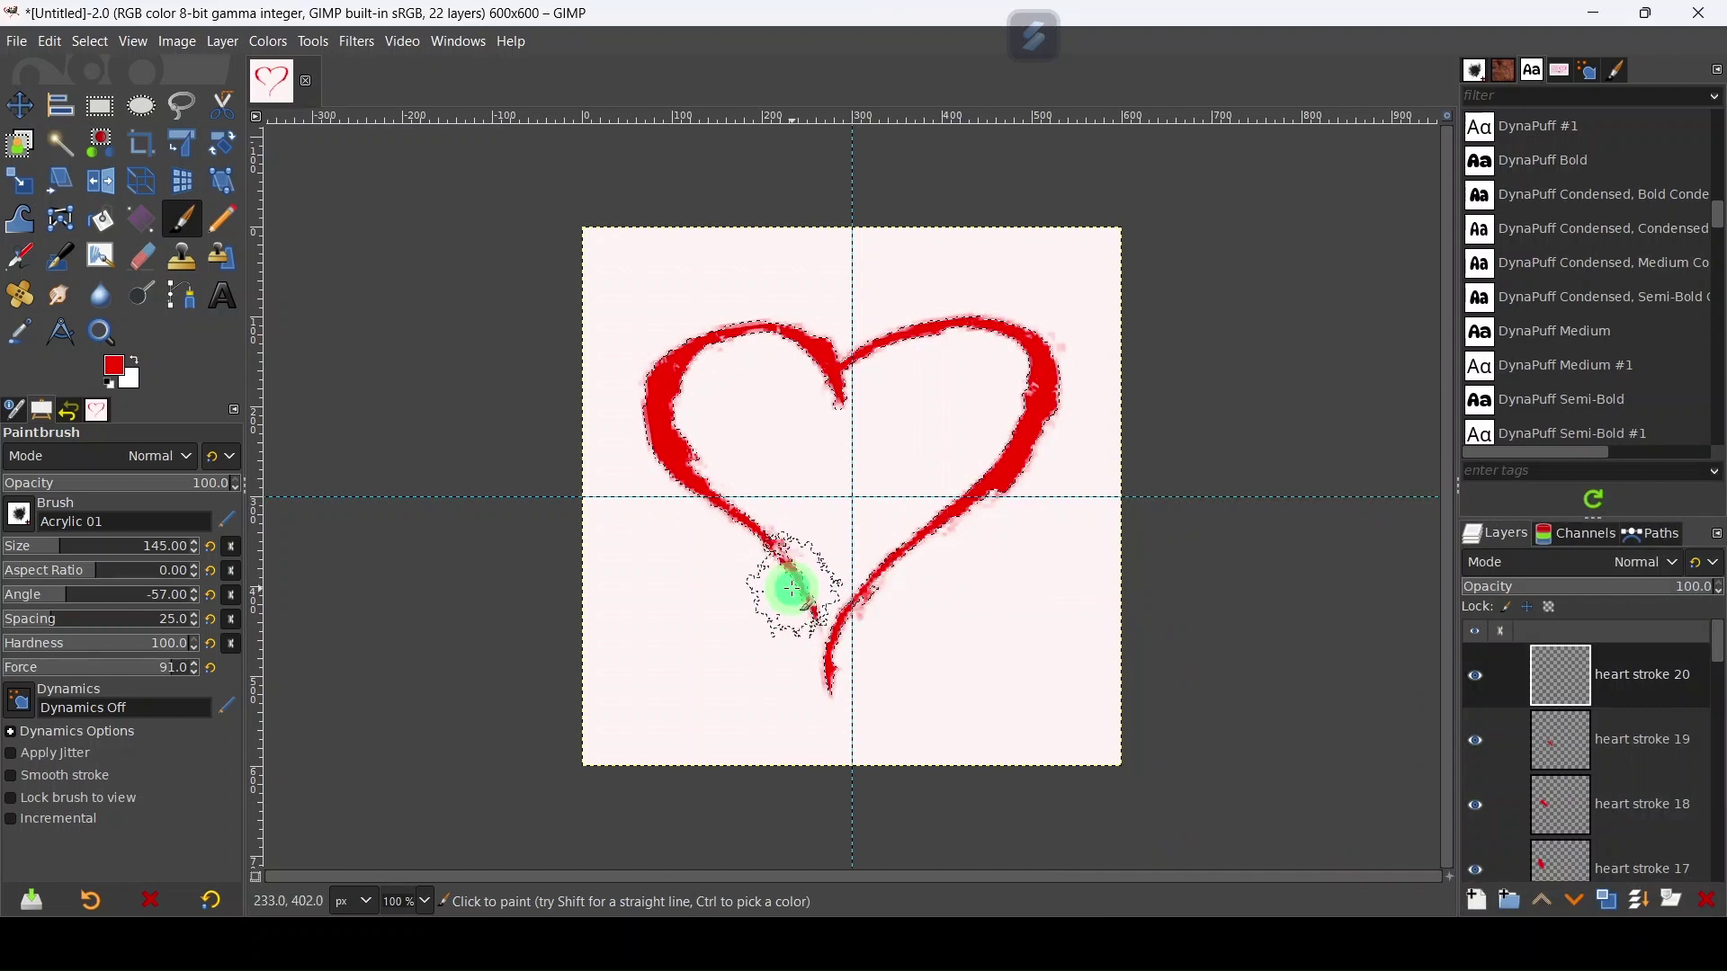
mouse_move(791, 589)
mouse_down()
mouse_move(800, 740)
mouse_move(805, 621)
mouse_up()
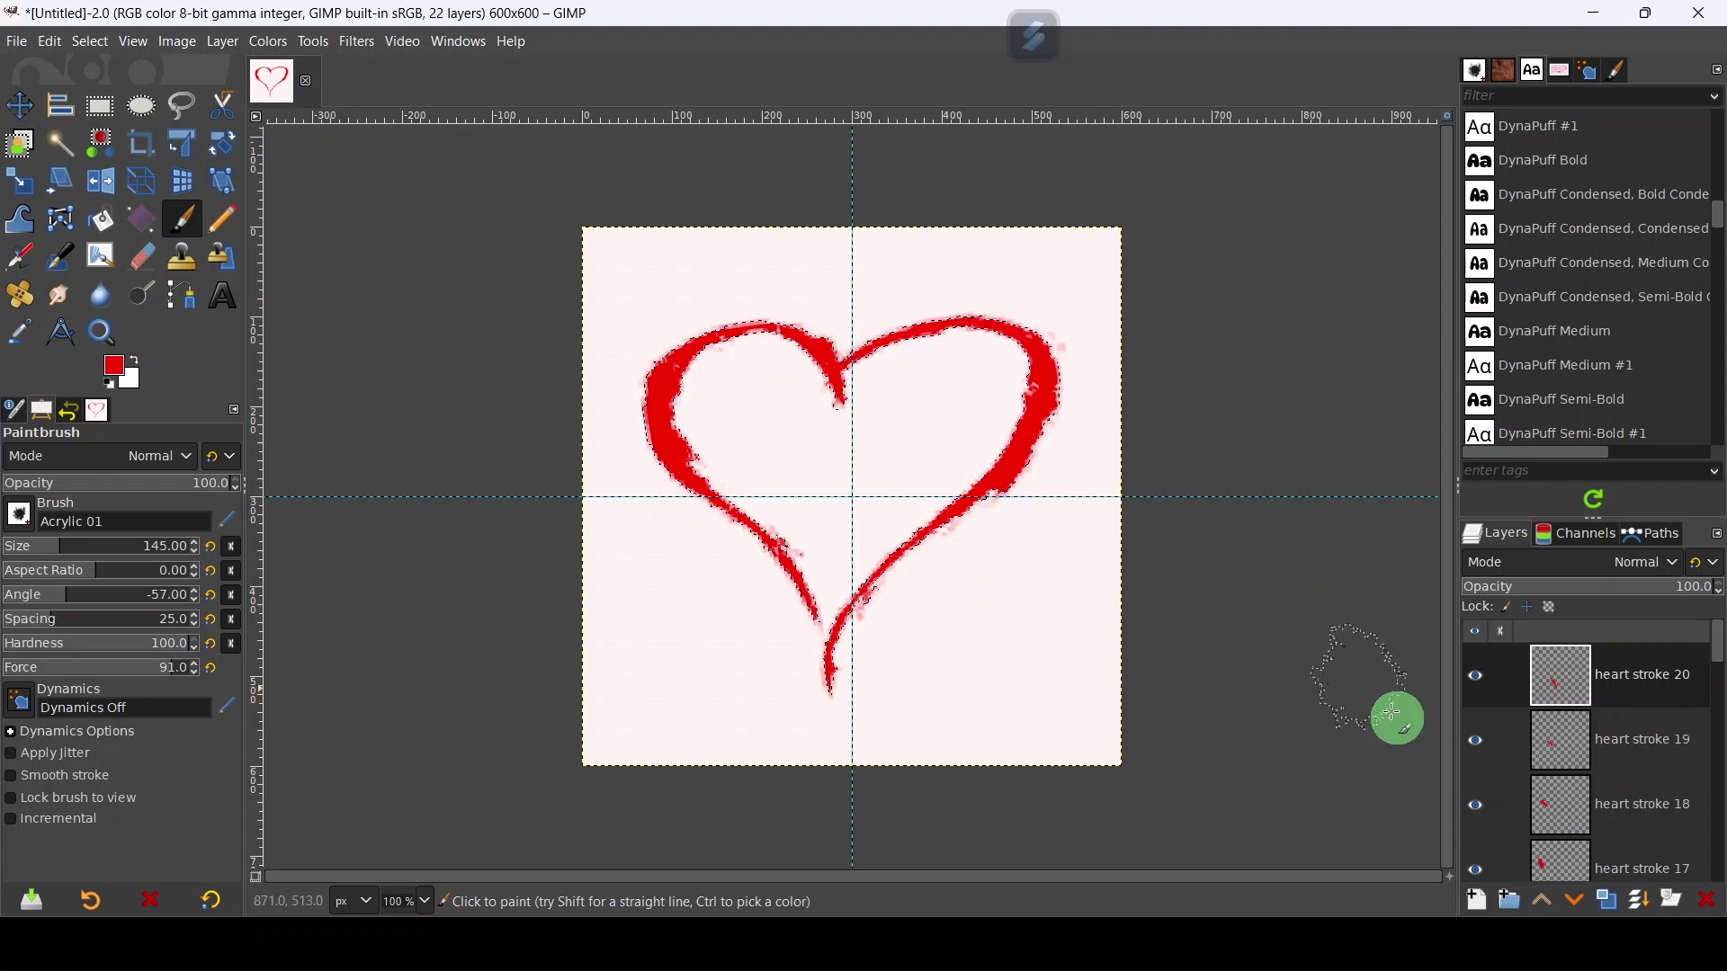
- Delete the original heart shape layer from the Layers panel
scroll(1584, 754, down, 10)
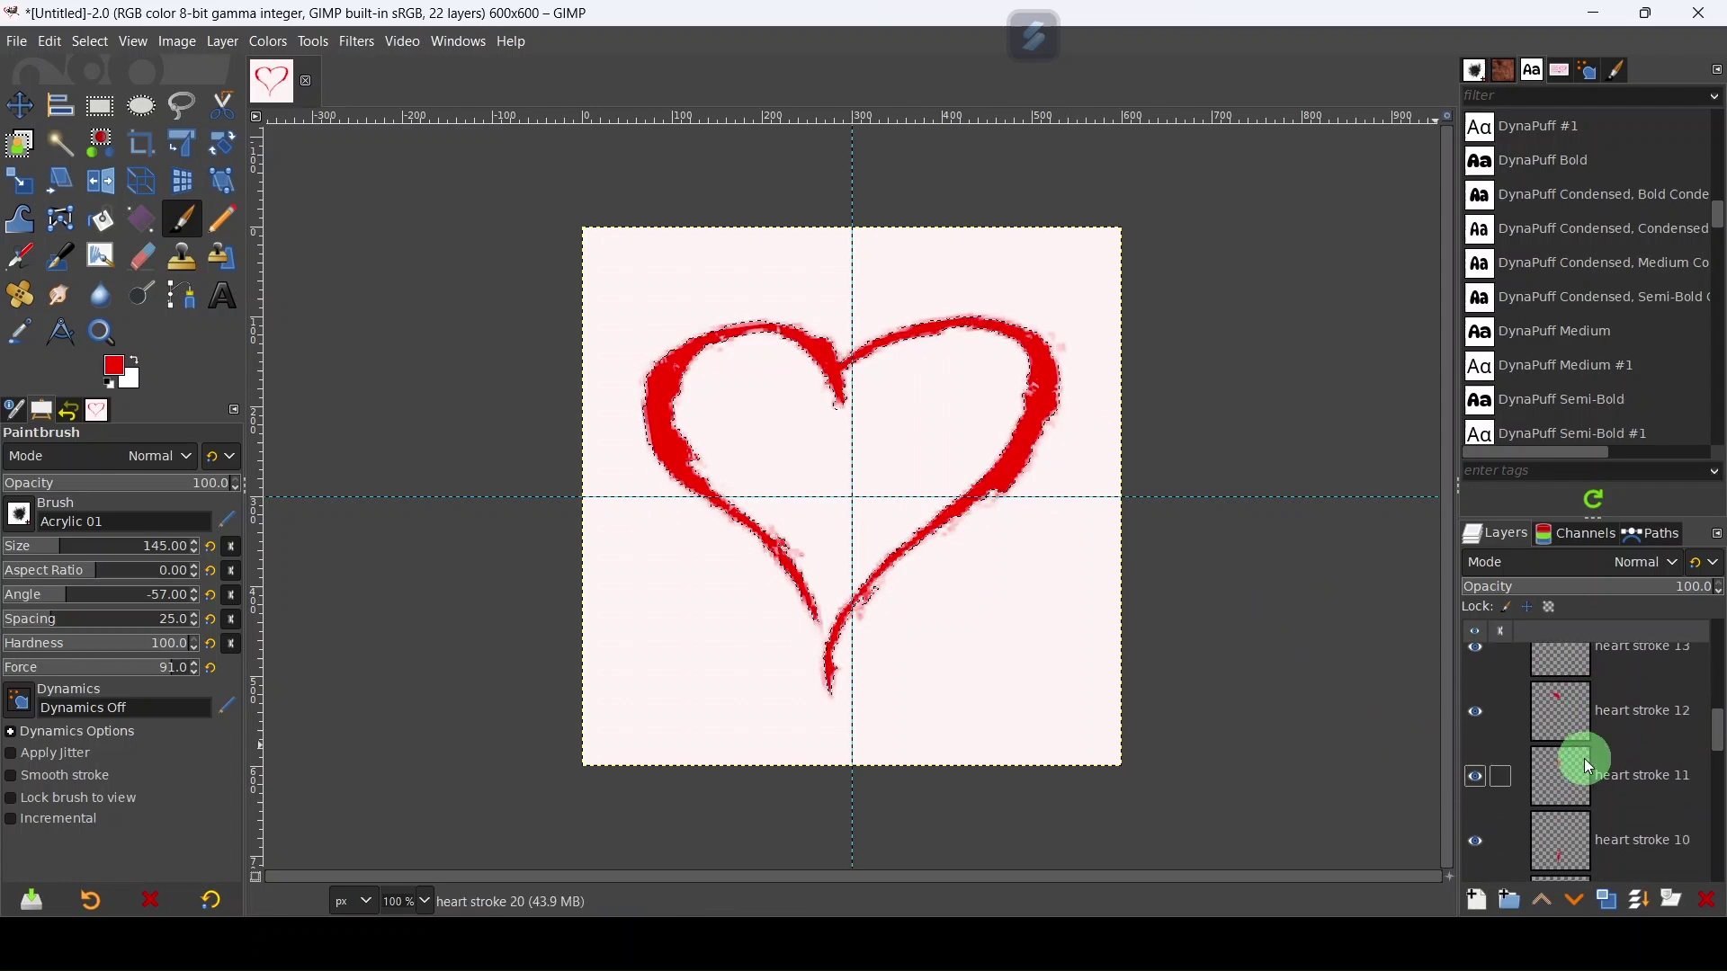
scroll(1589, 770, down, 2)
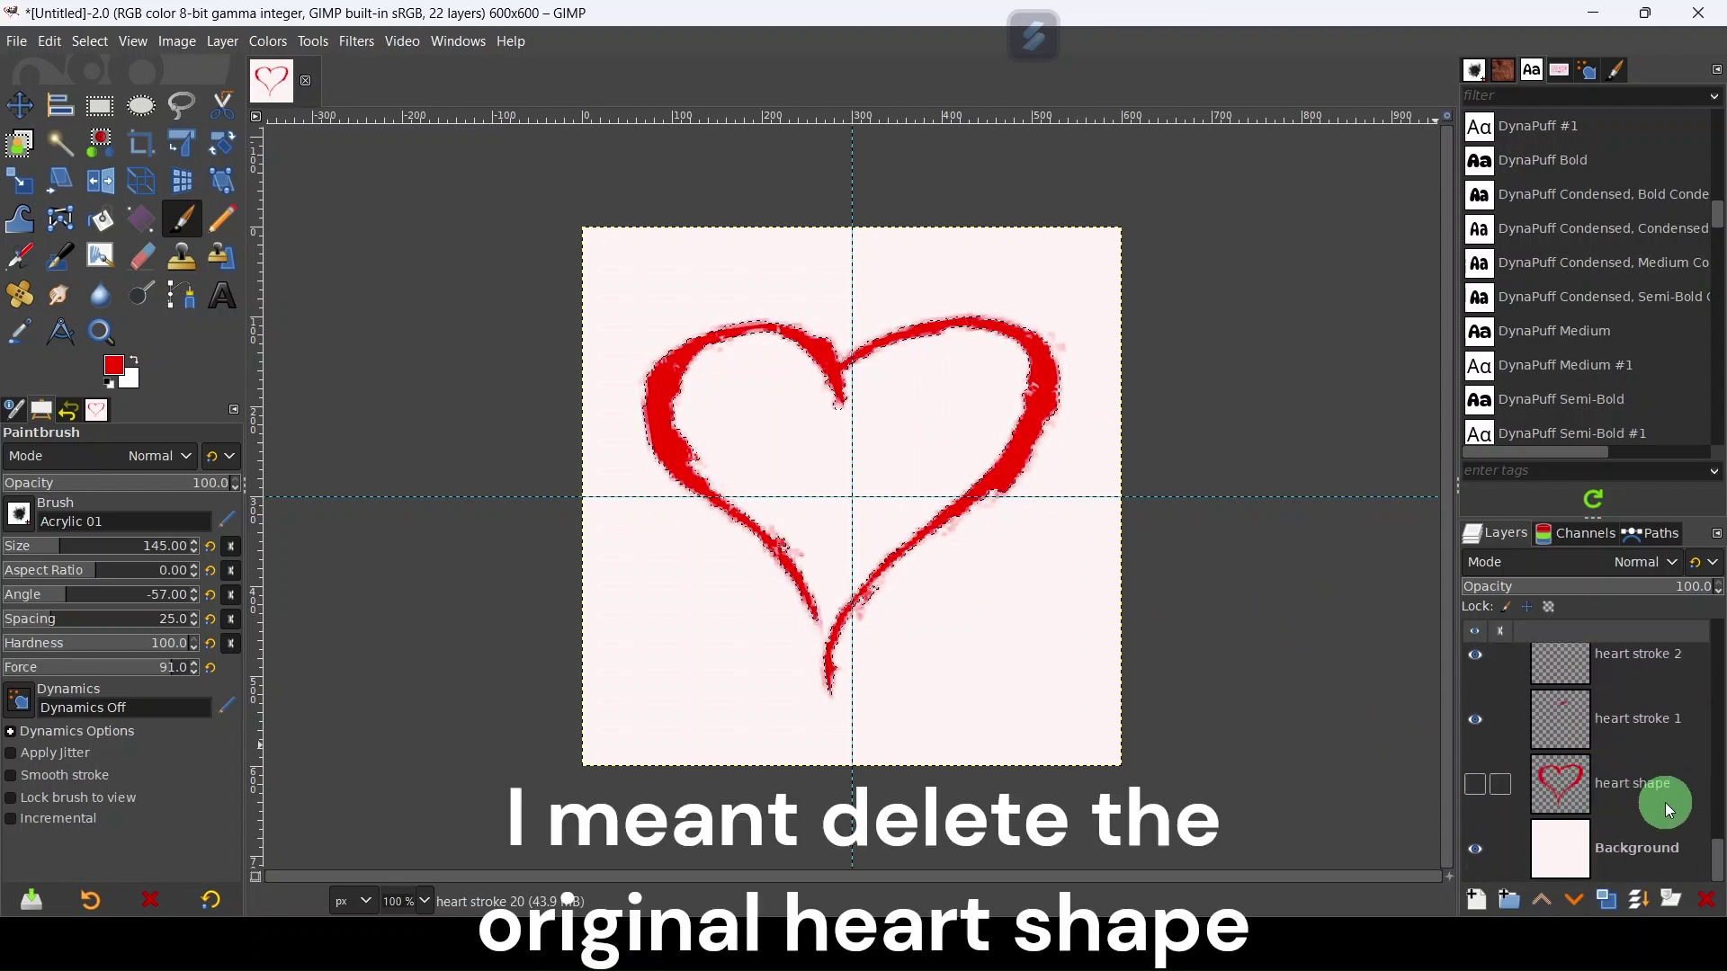
click(1635, 793)
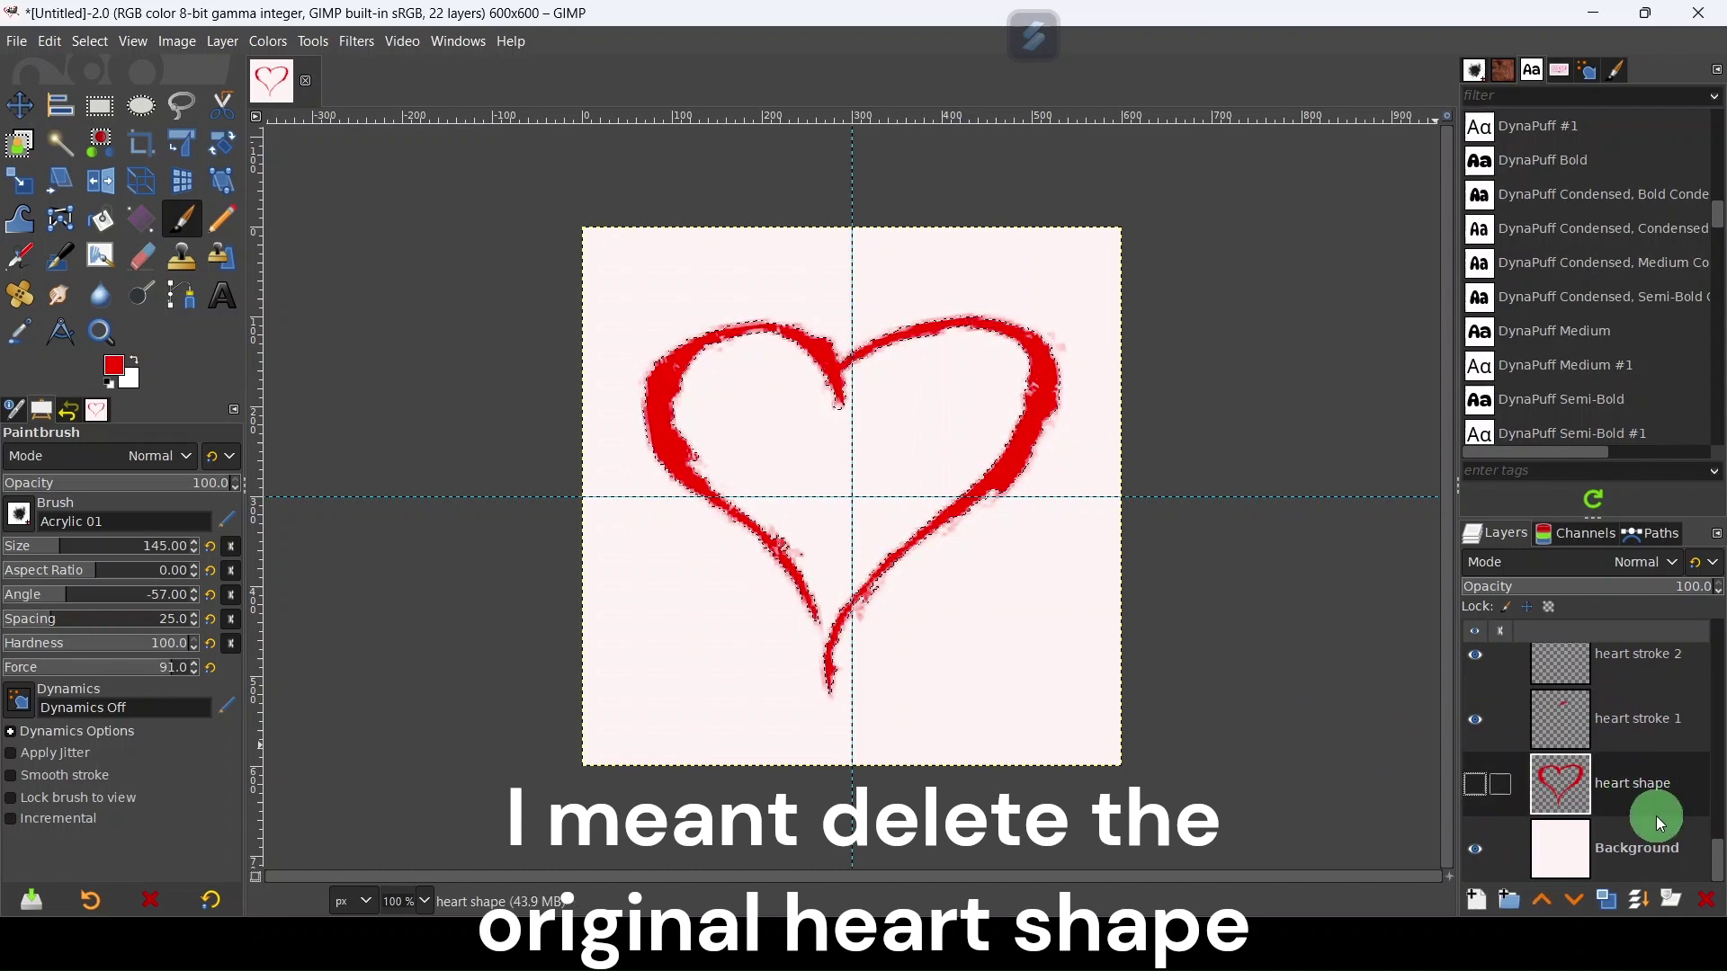
click(1709, 900)
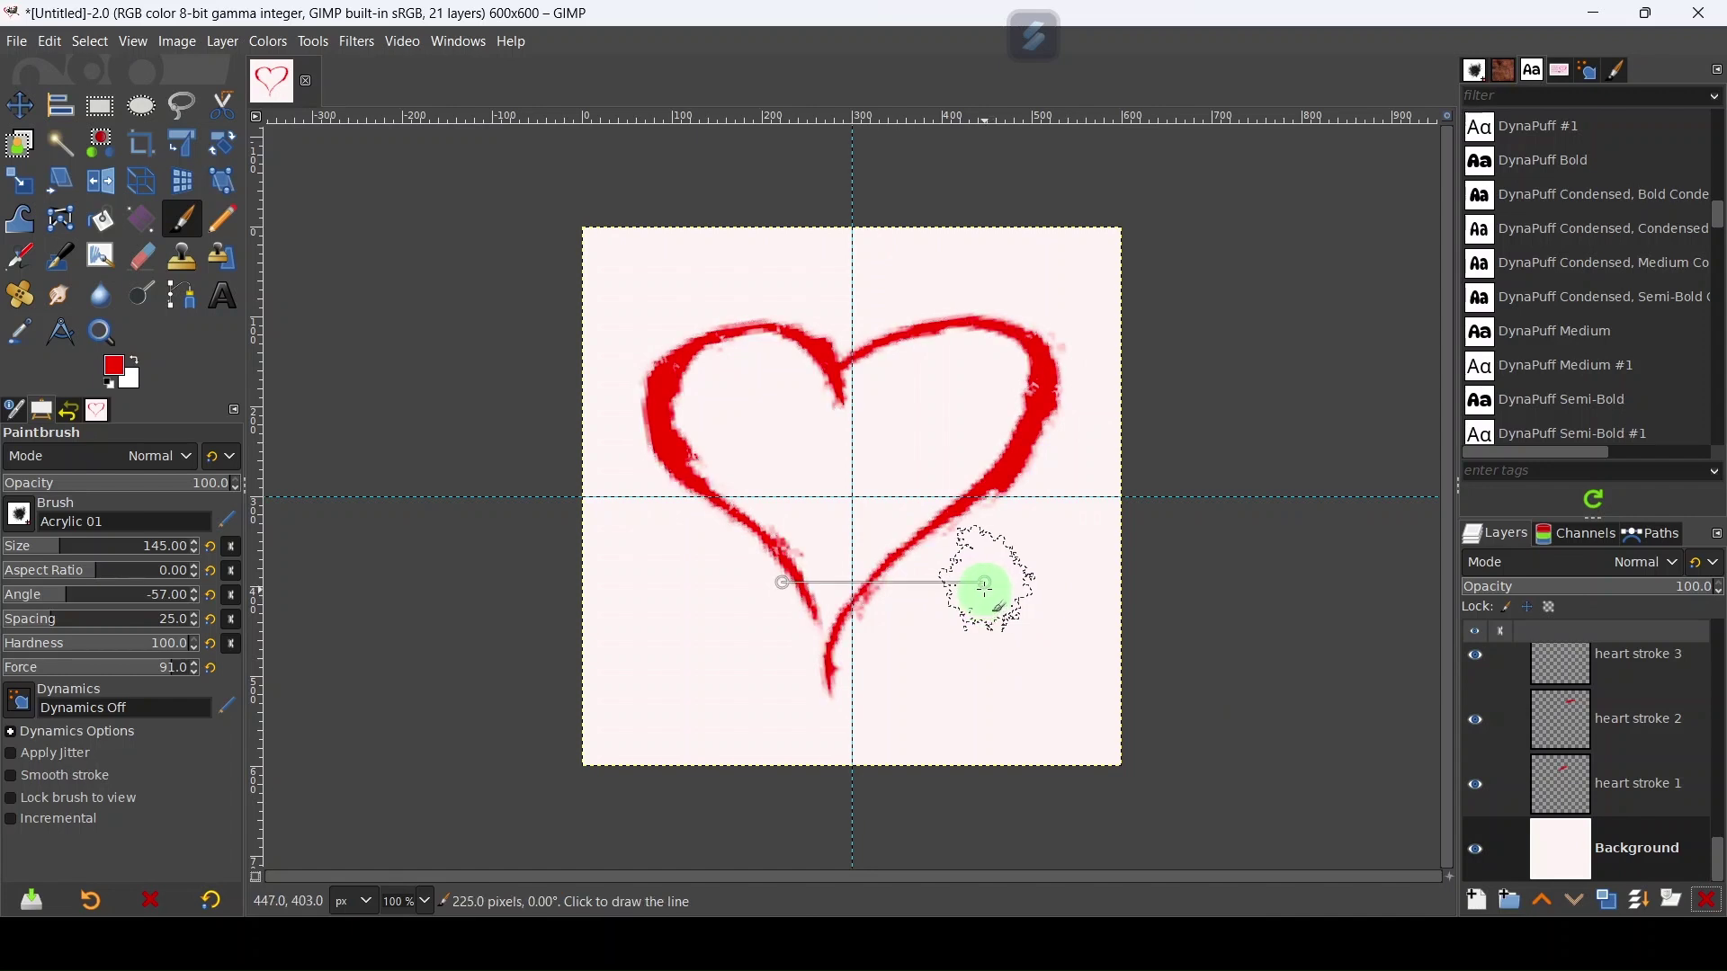
scroll(1596, 761, up, 10)
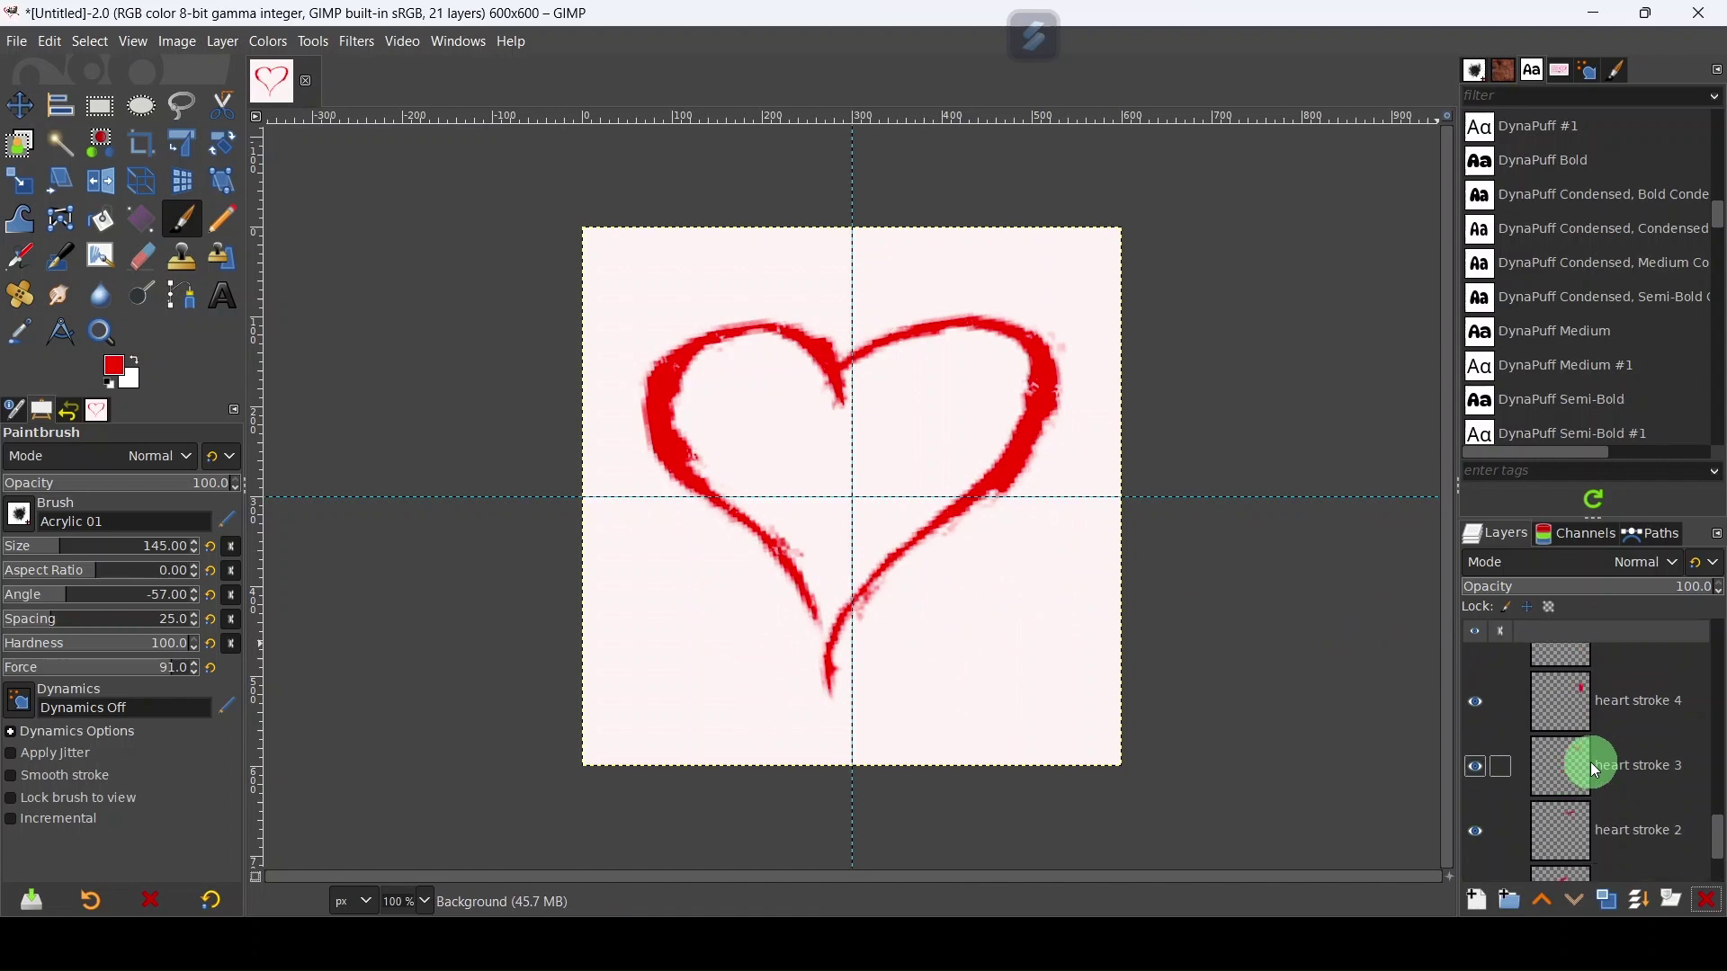
scroll(1593, 757, up, 2)
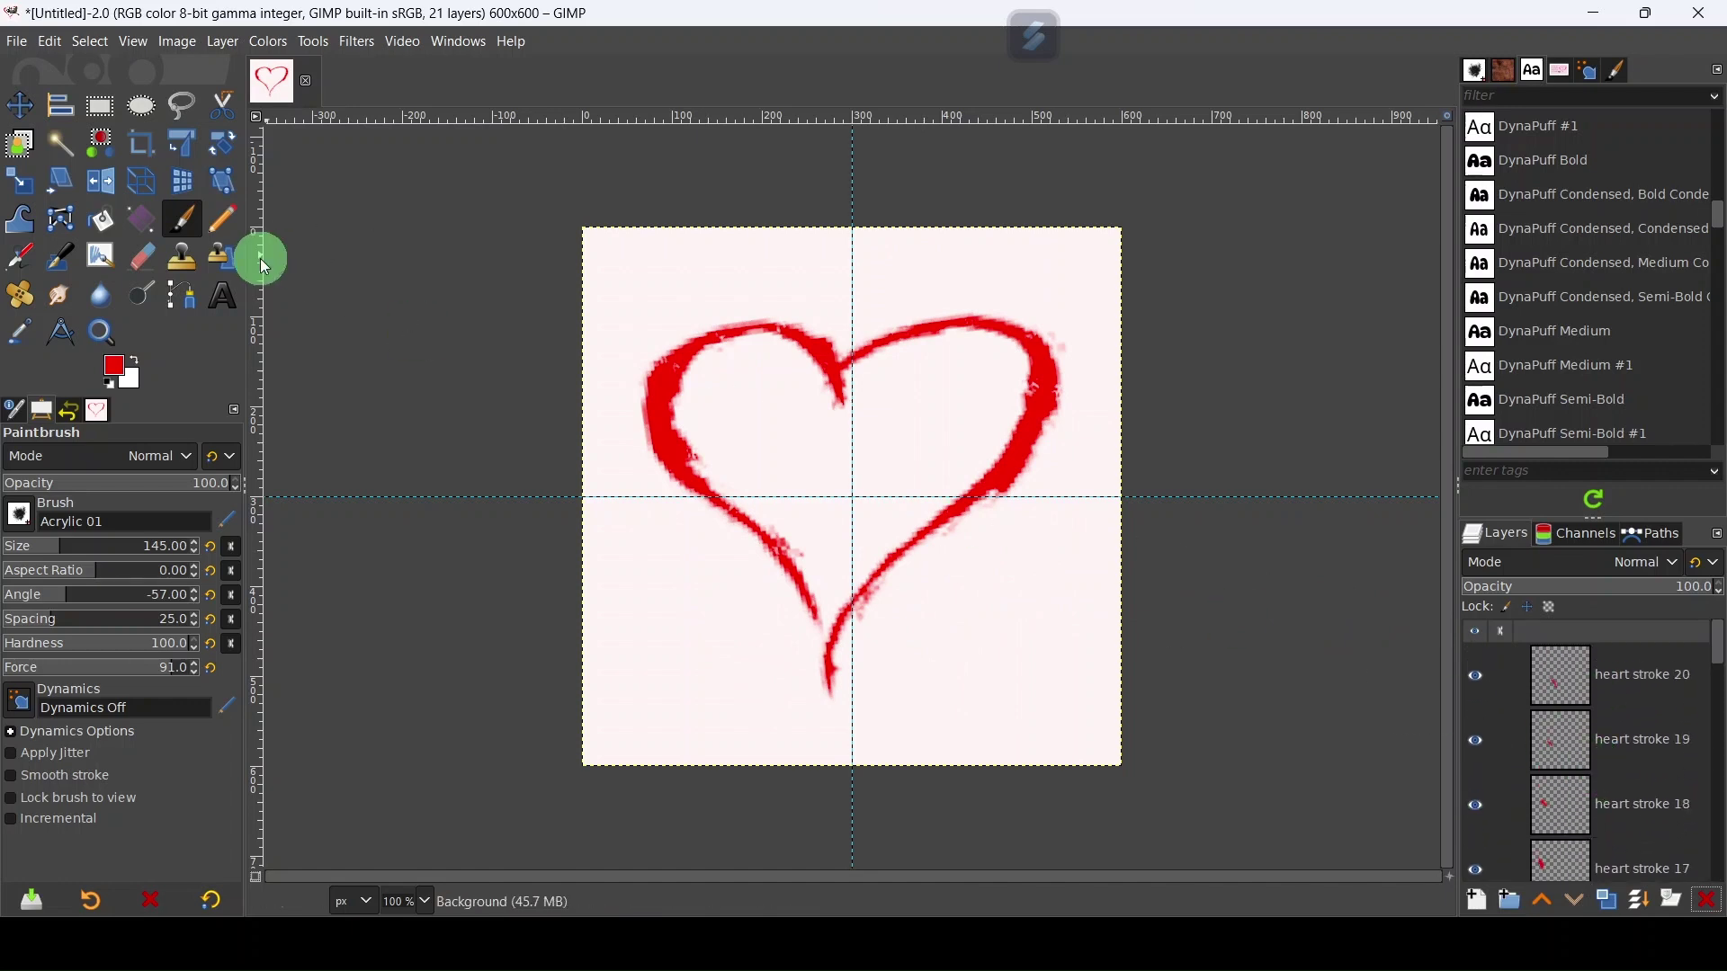
- Open Filters > Animation > Playback to preview the 21-frame heart animation
click(358, 42)
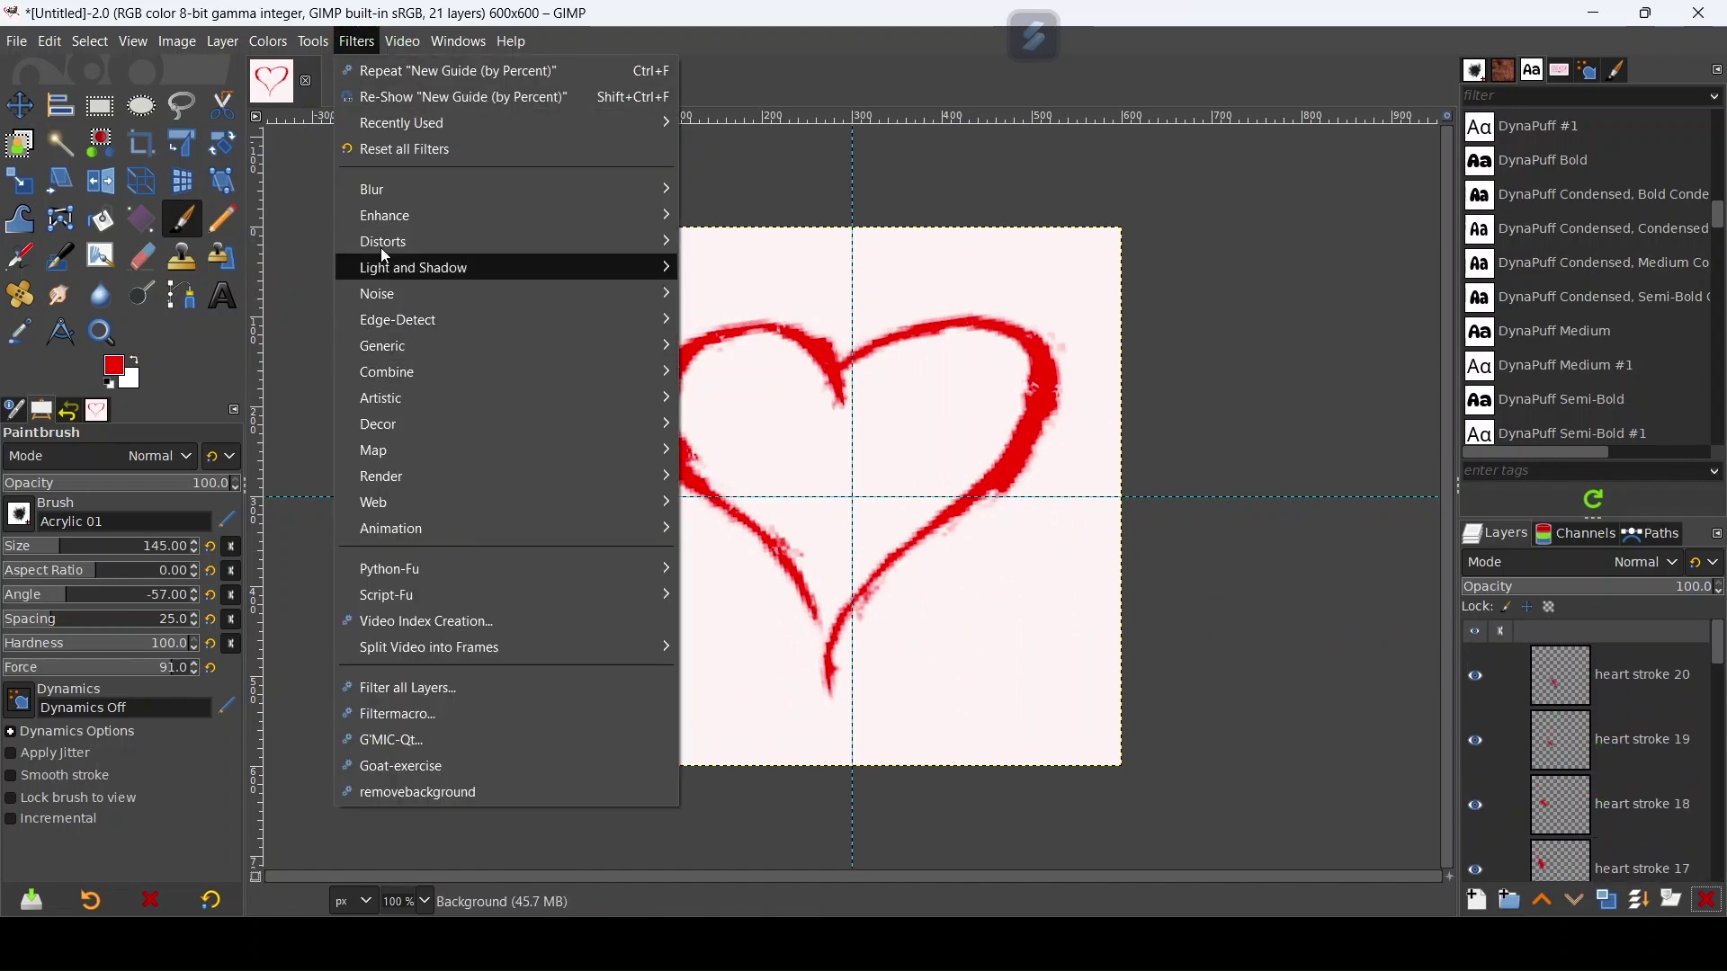
click(354, 43)
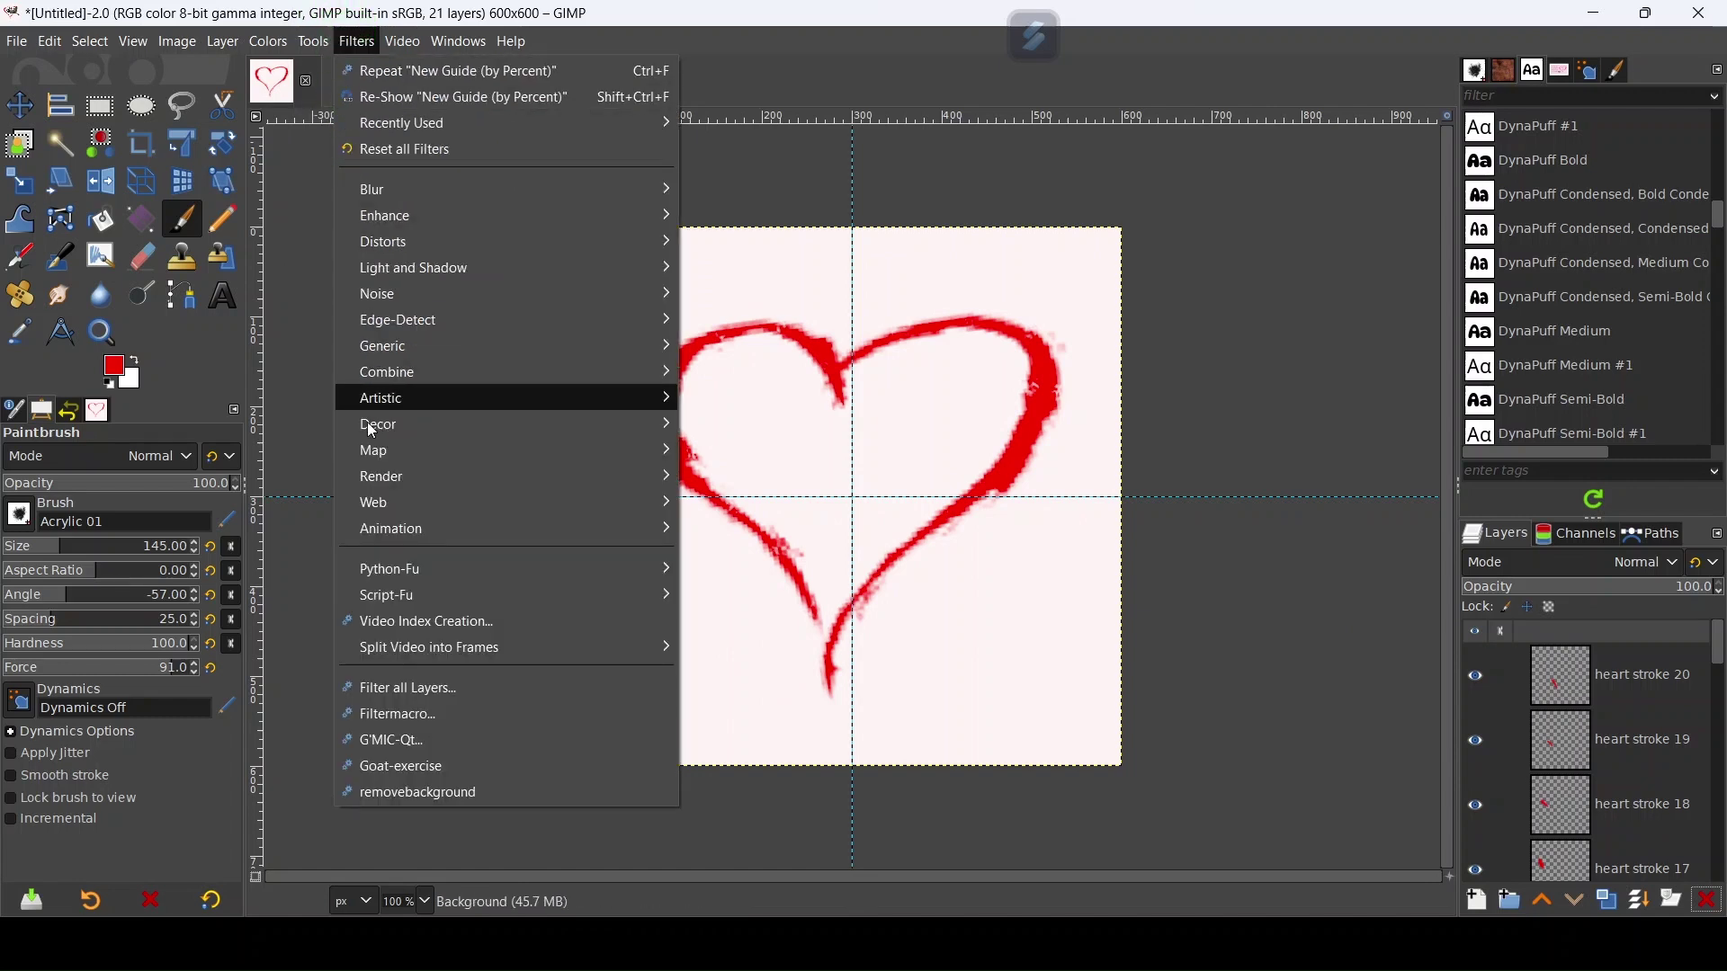
mouse_move(406, 537)
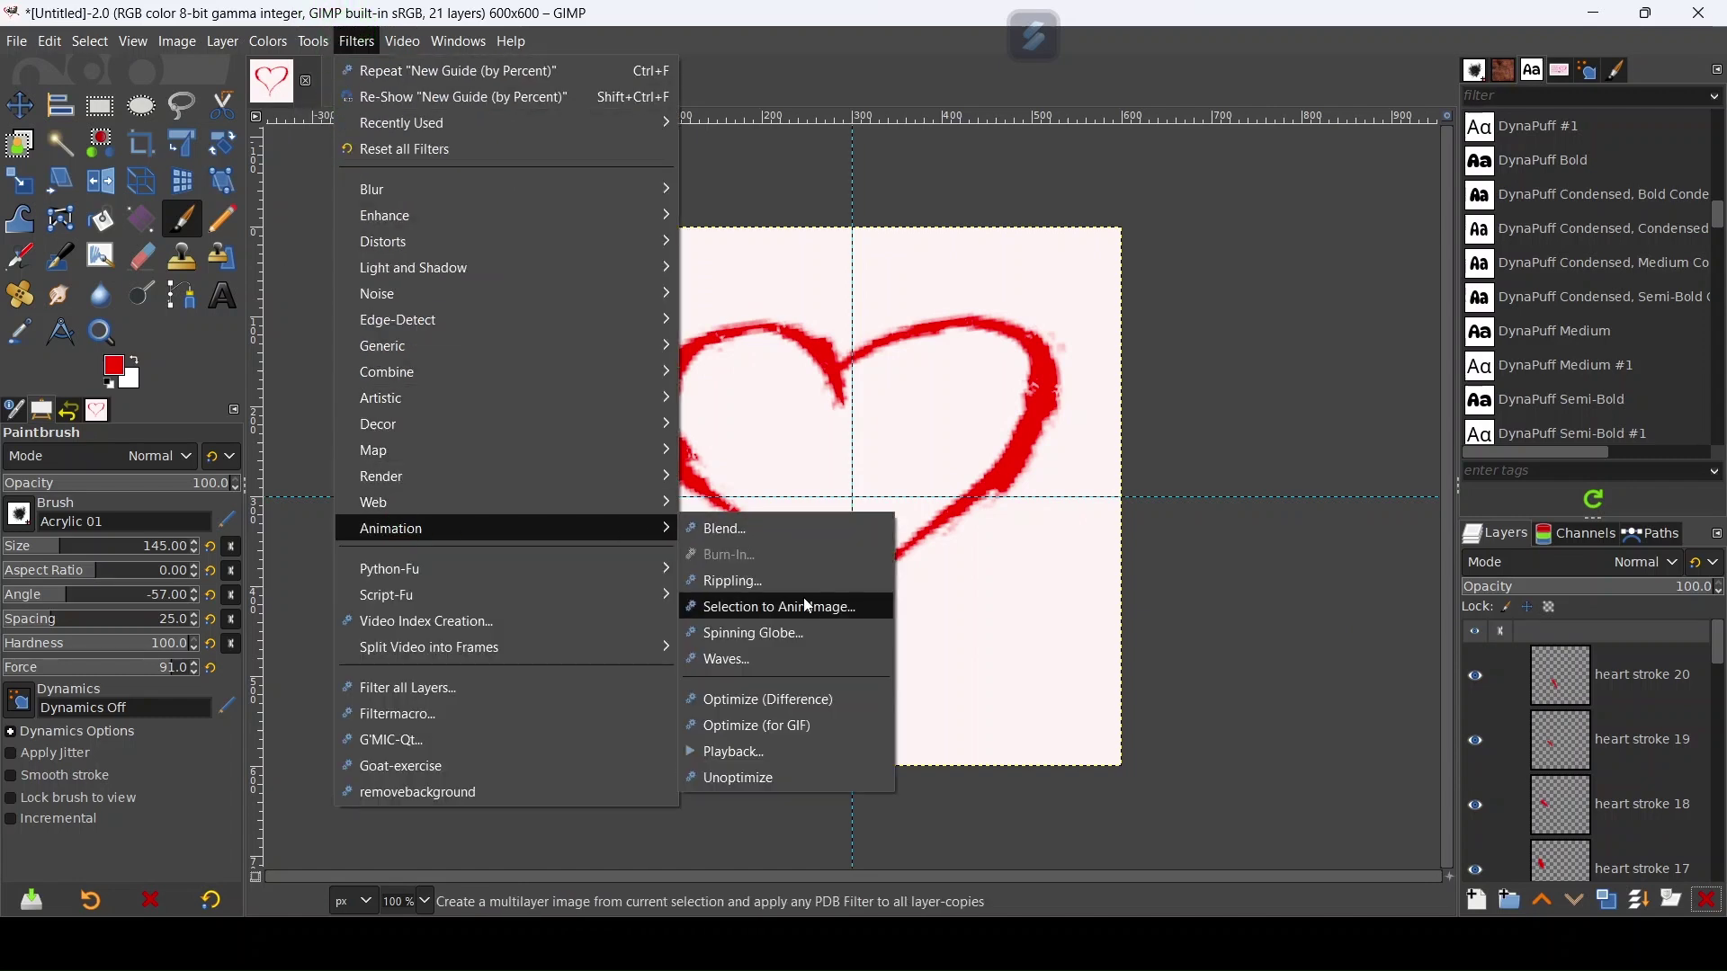
click(772, 755)
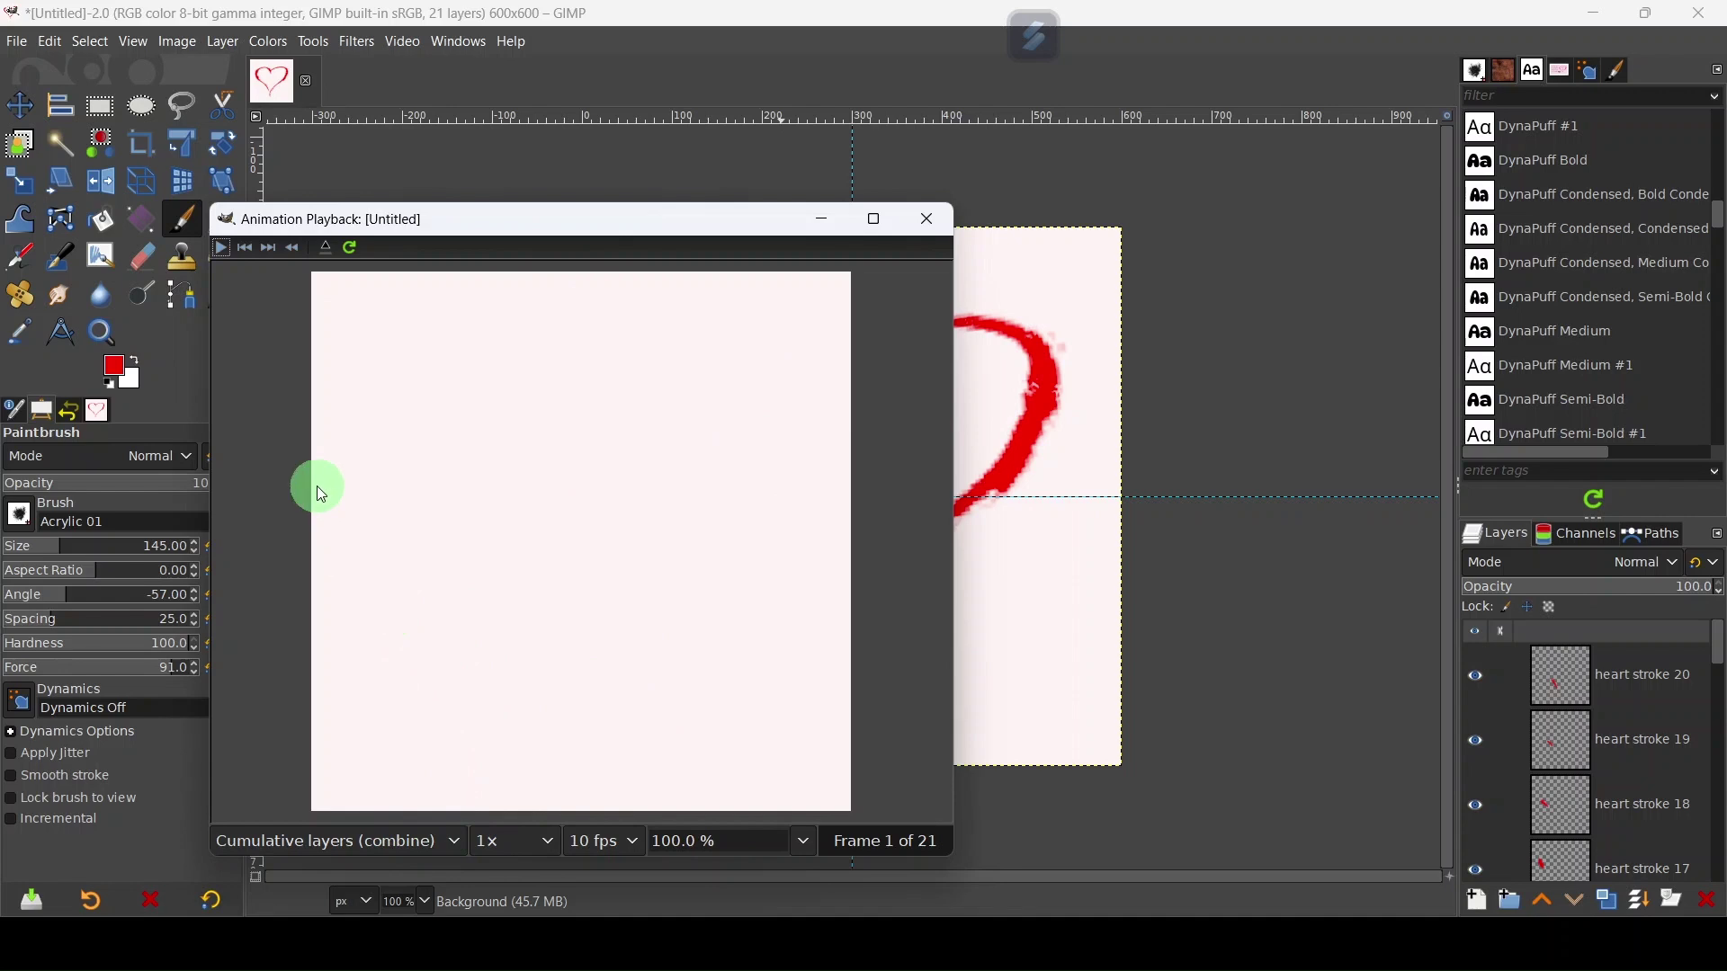
- Play the heart preview at 10 fps and 1× speed, then stop it
click(636, 848)
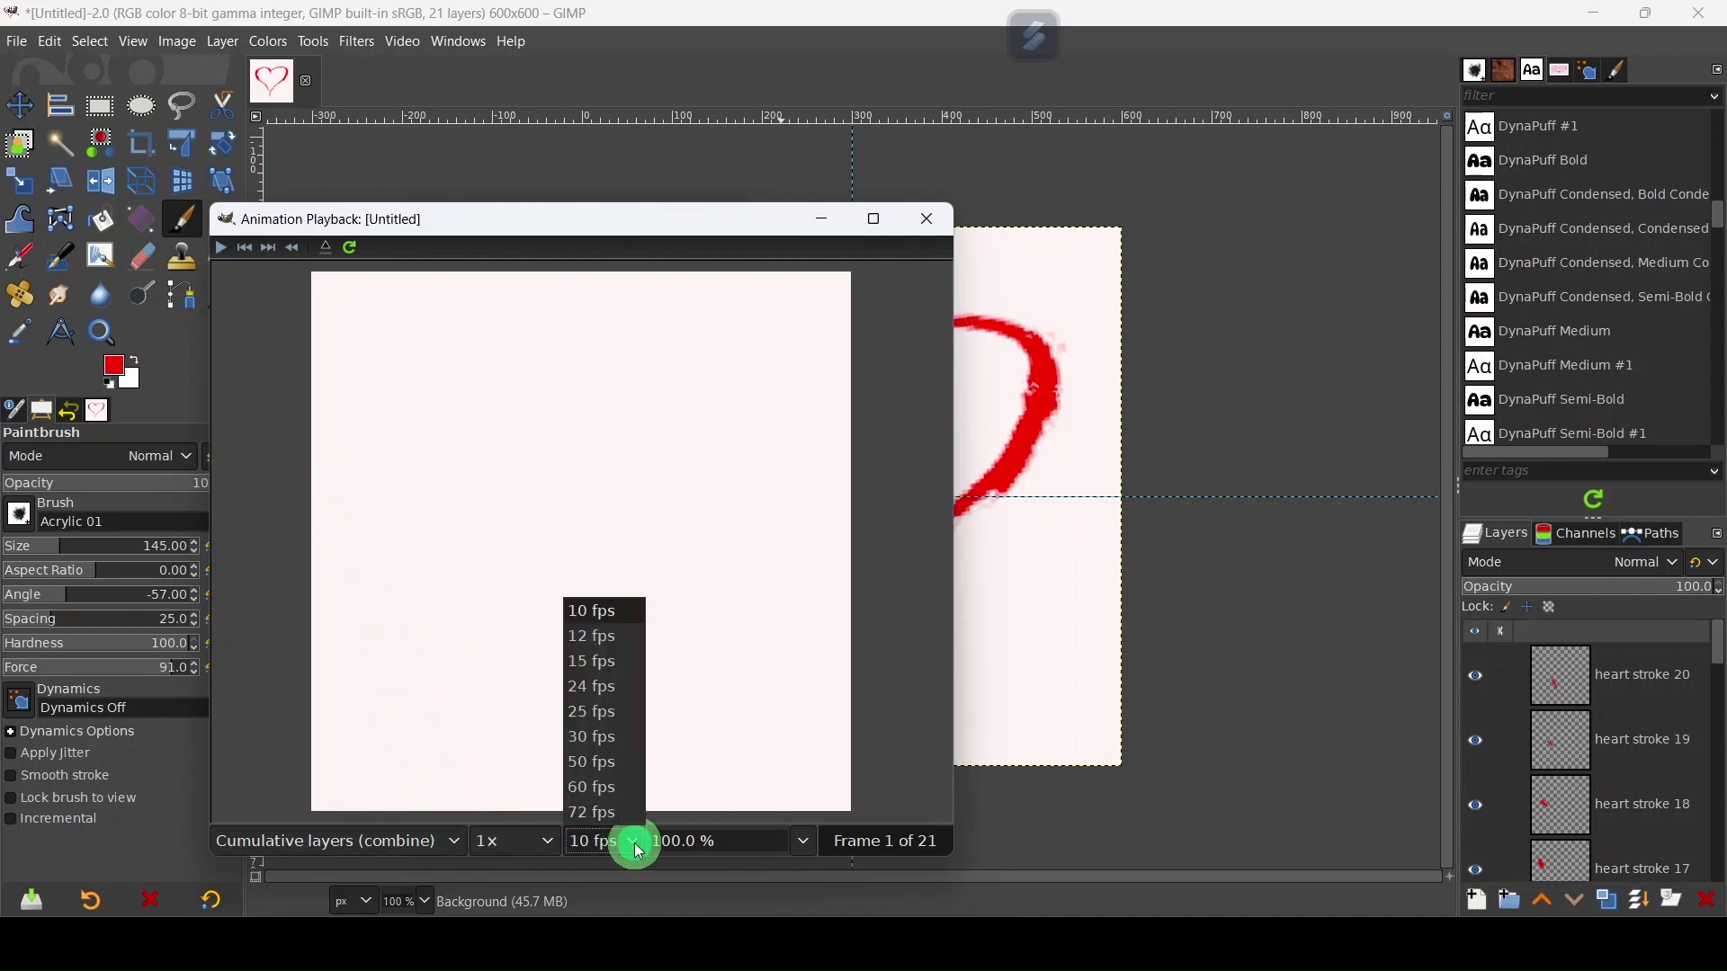
click(638, 851)
click(551, 847)
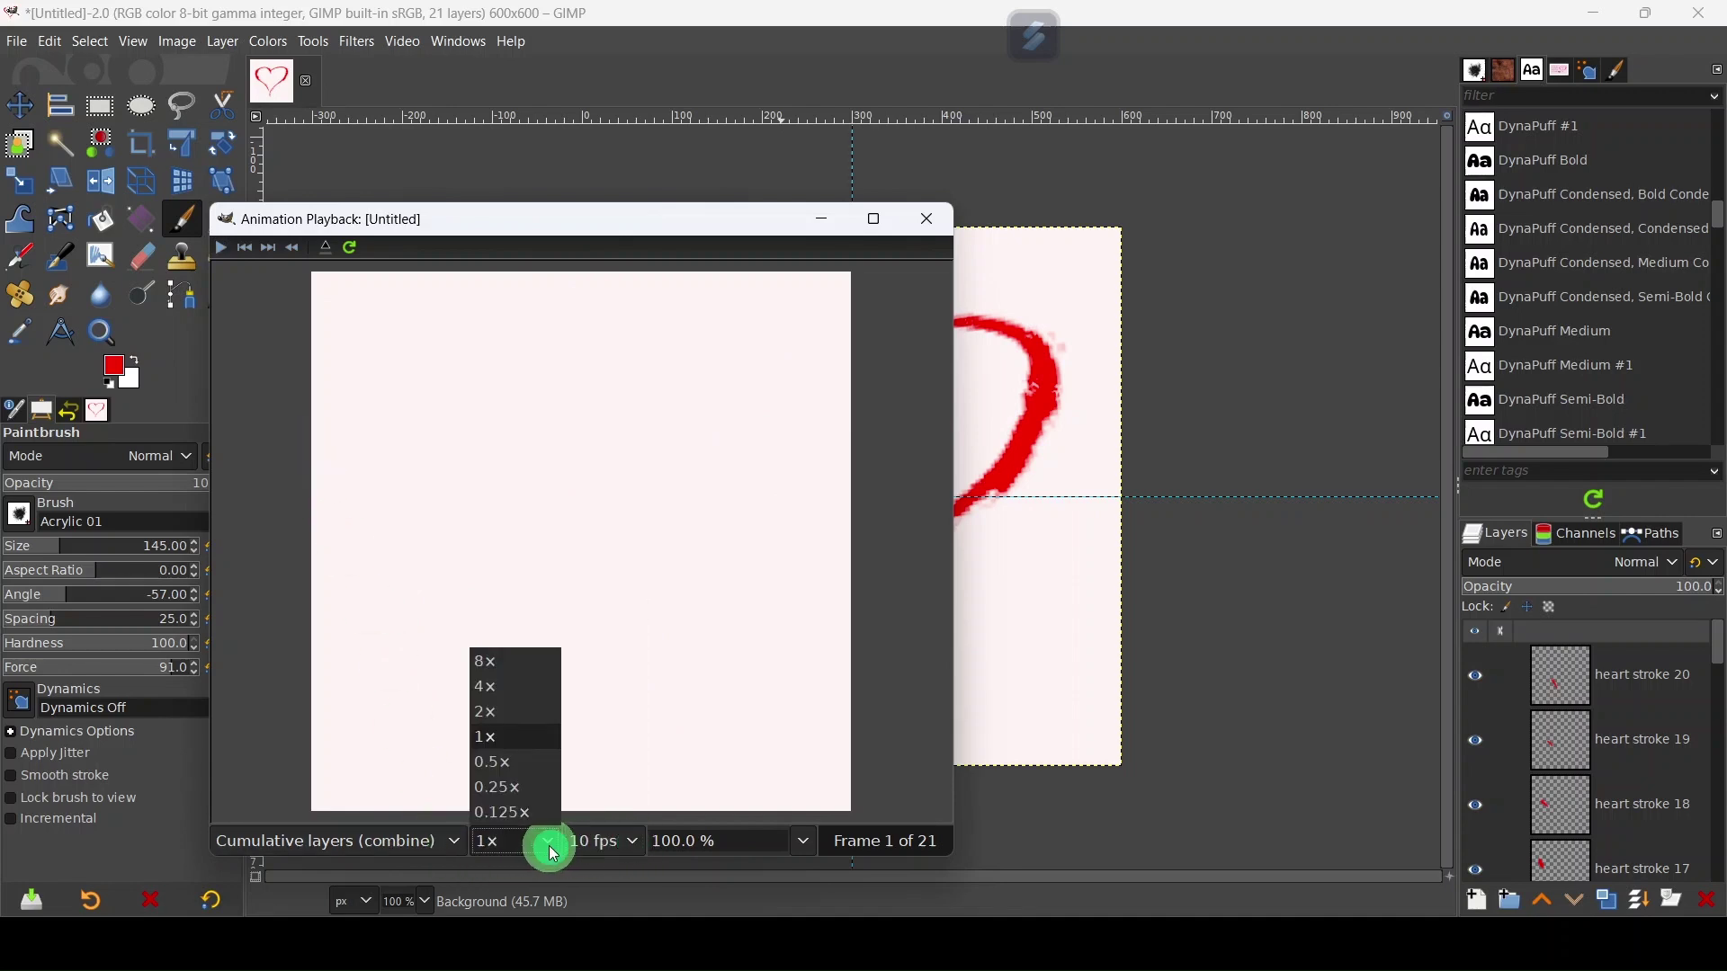
click(548, 847)
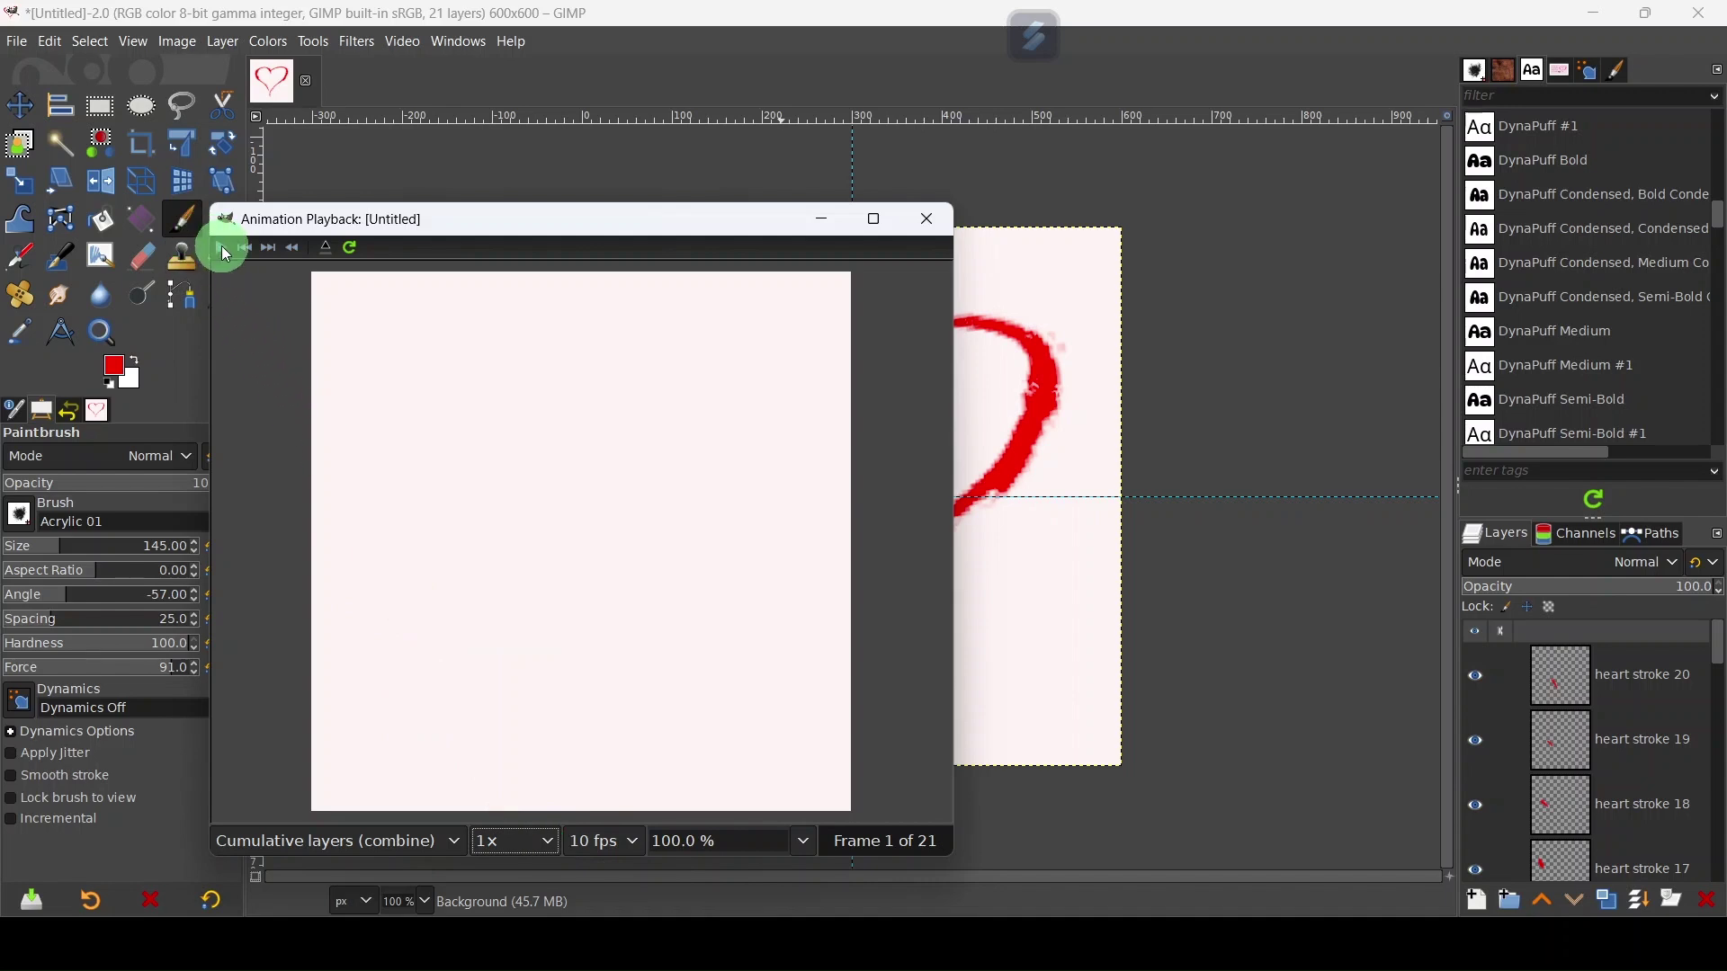
click(225, 252)
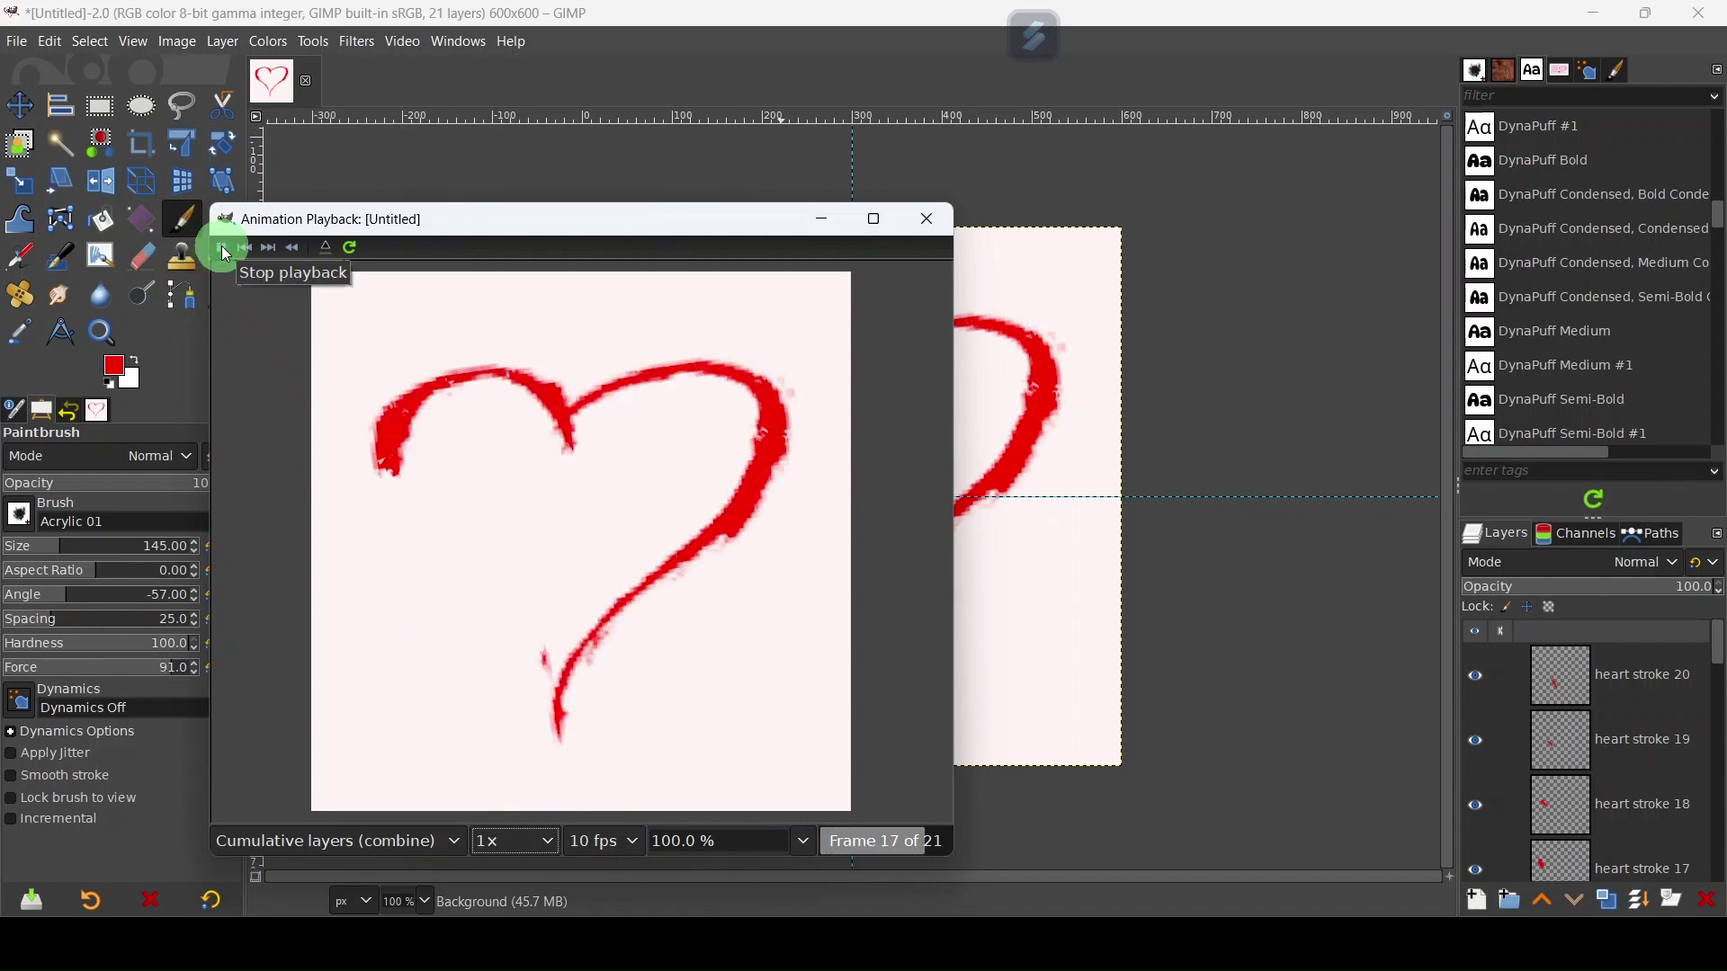
click(223, 250)
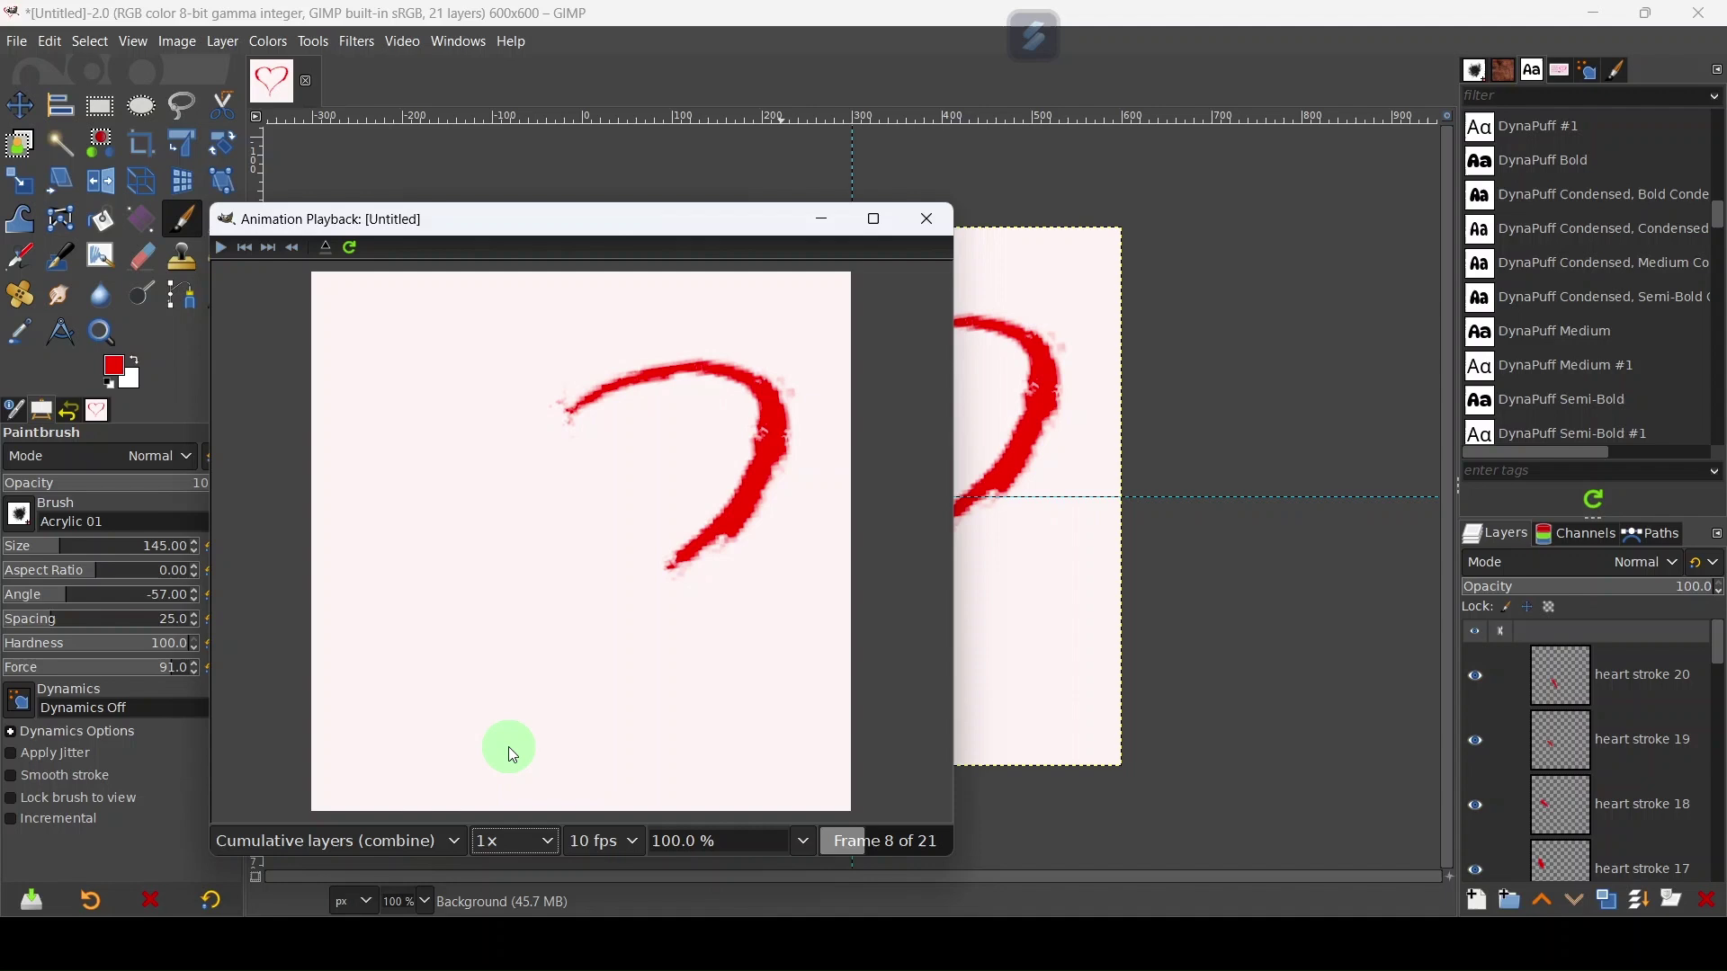
- Replay the preview at 0.5× speed, then close the playback window
click(543, 848)
click(510, 757)
click(222, 251)
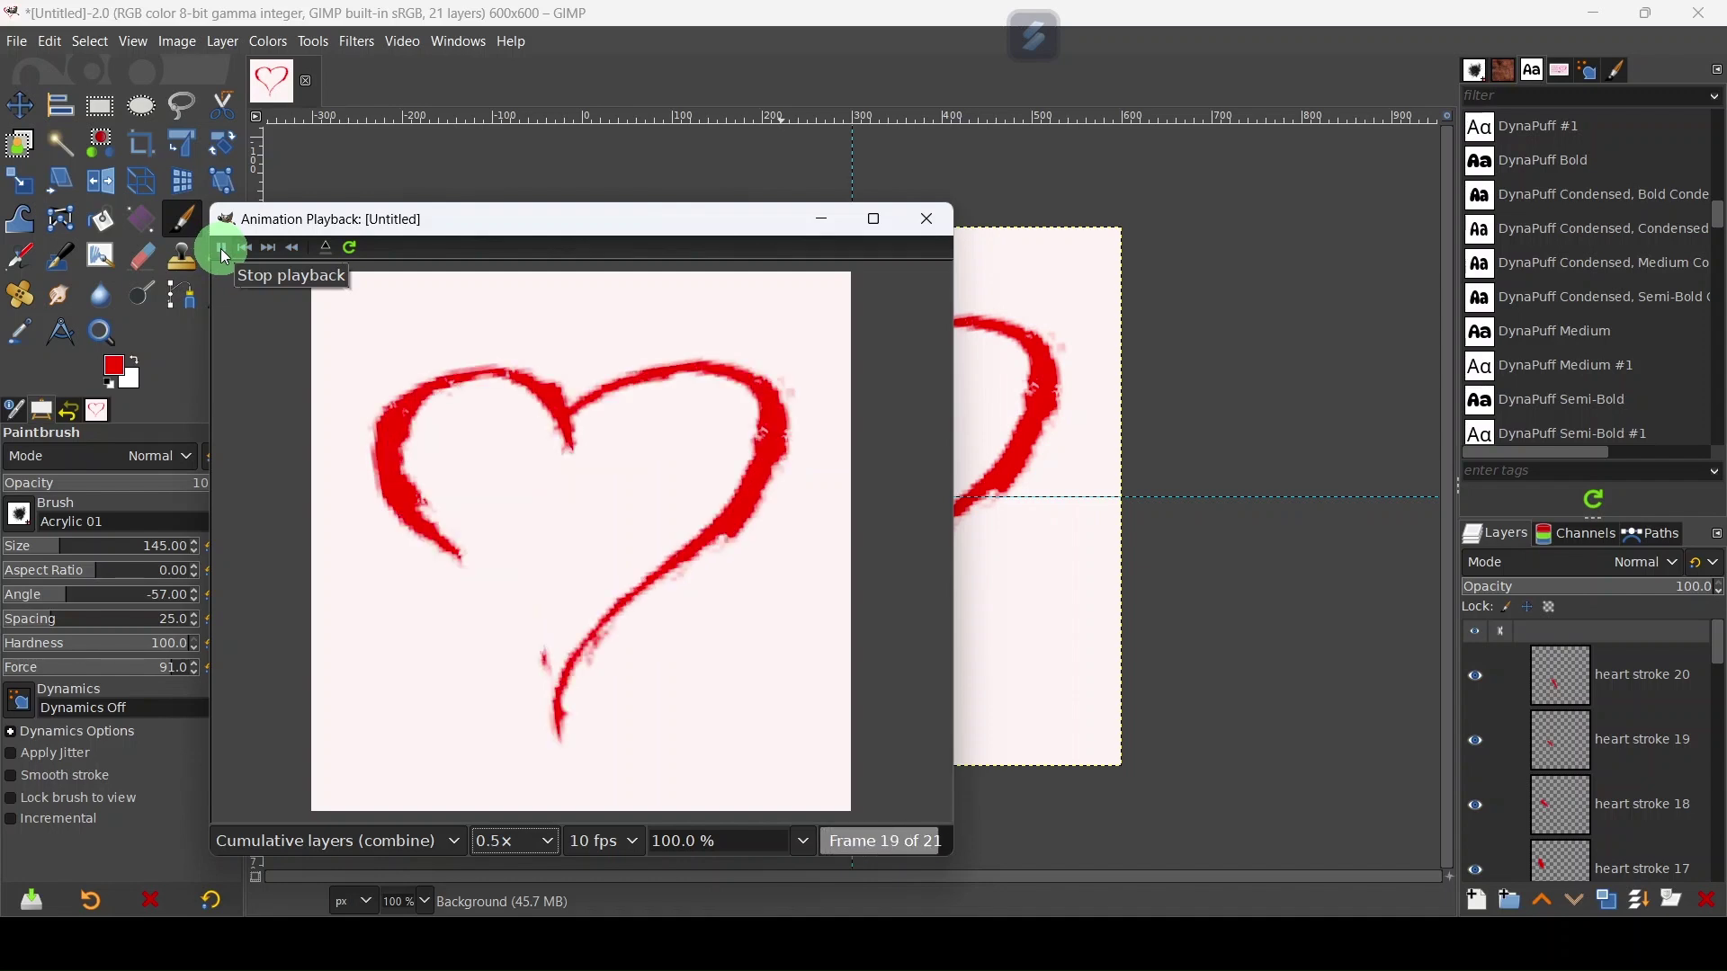
click(933, 220)
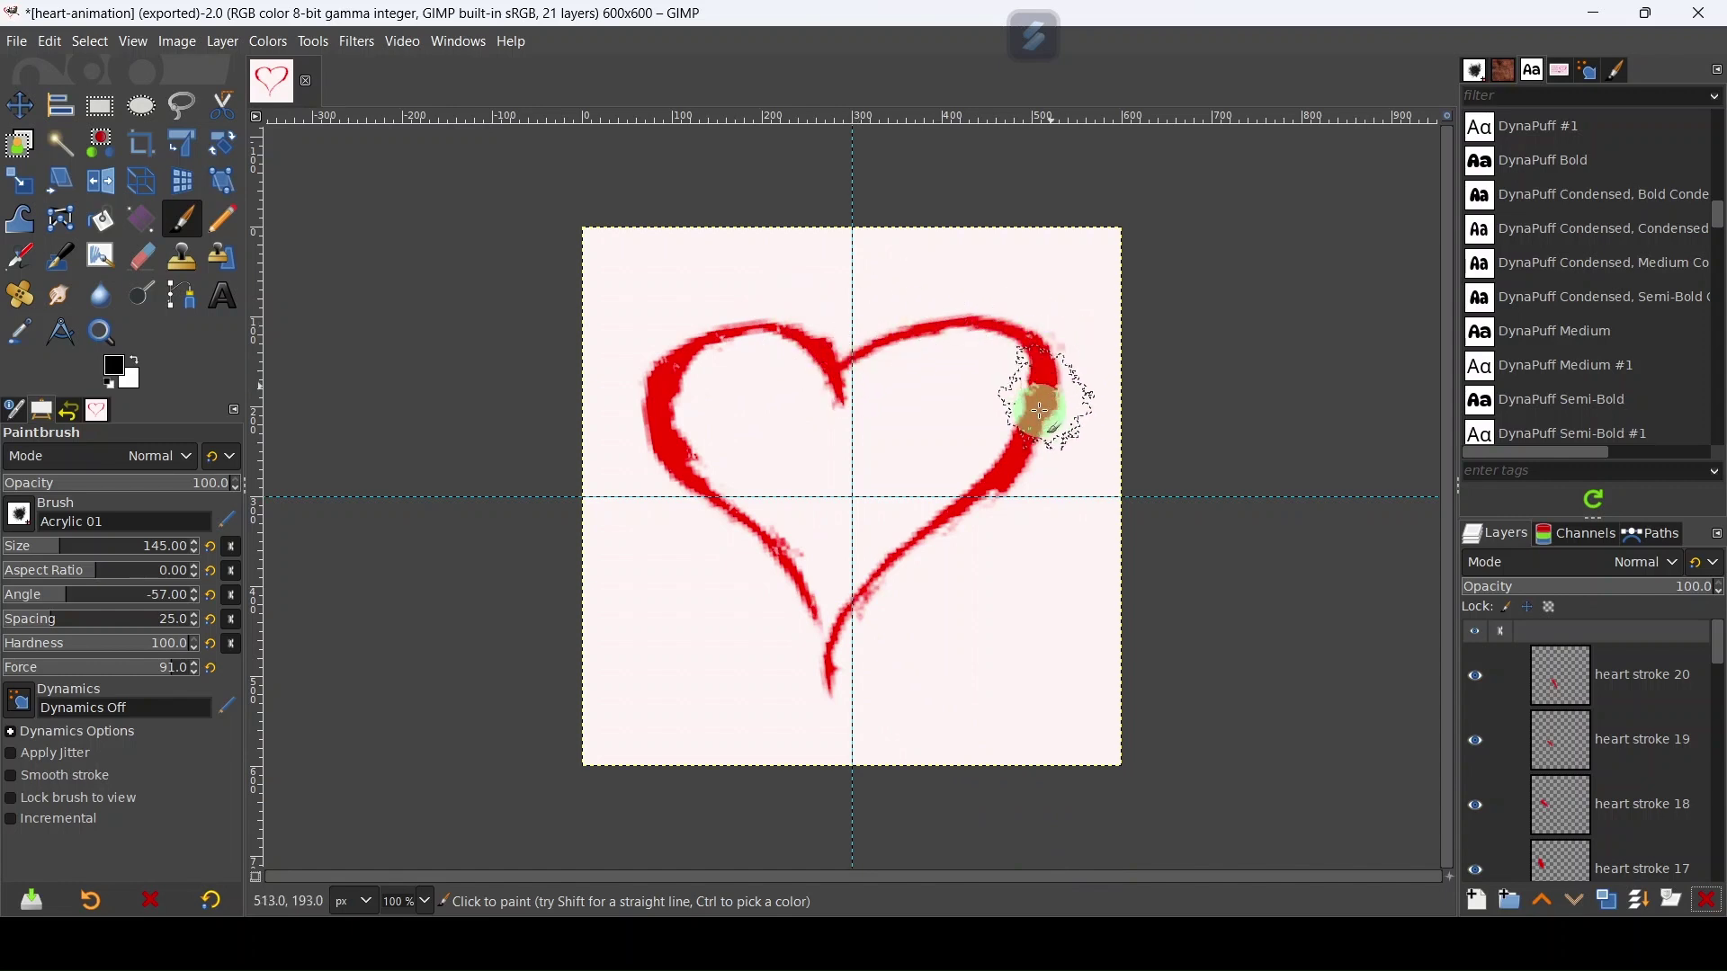
- Export heart-animation.gif as an animated GIF with a 150 ms frame delay
click(16, 50)
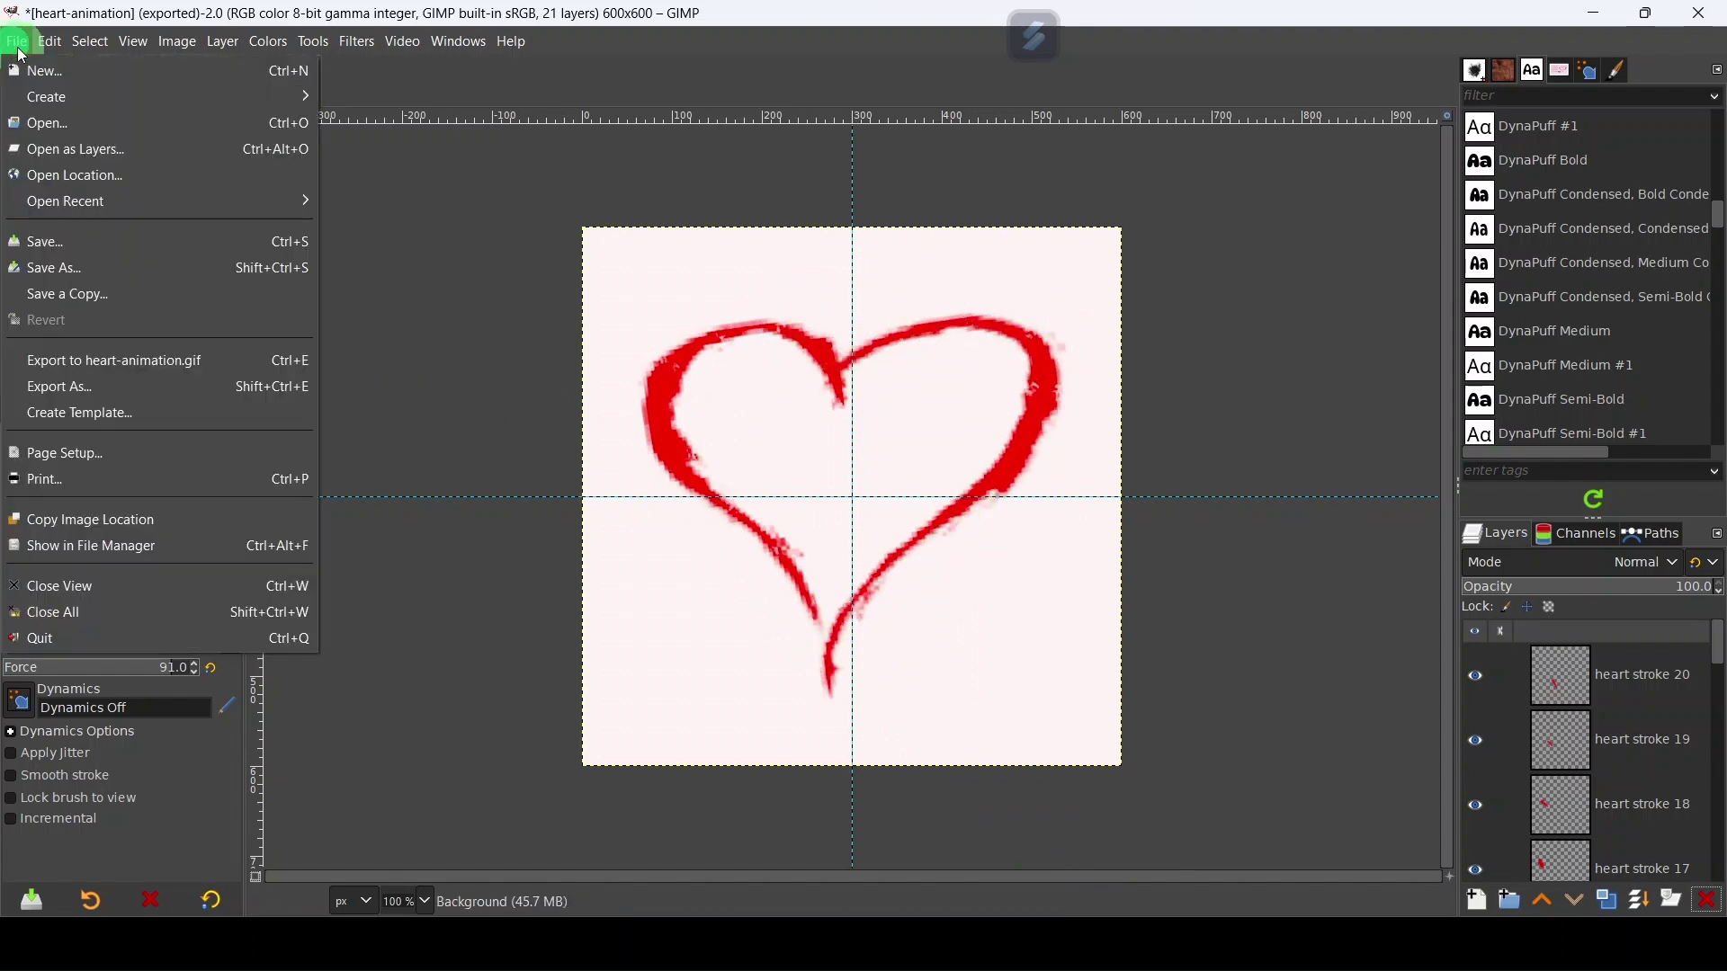
click(161, 392)
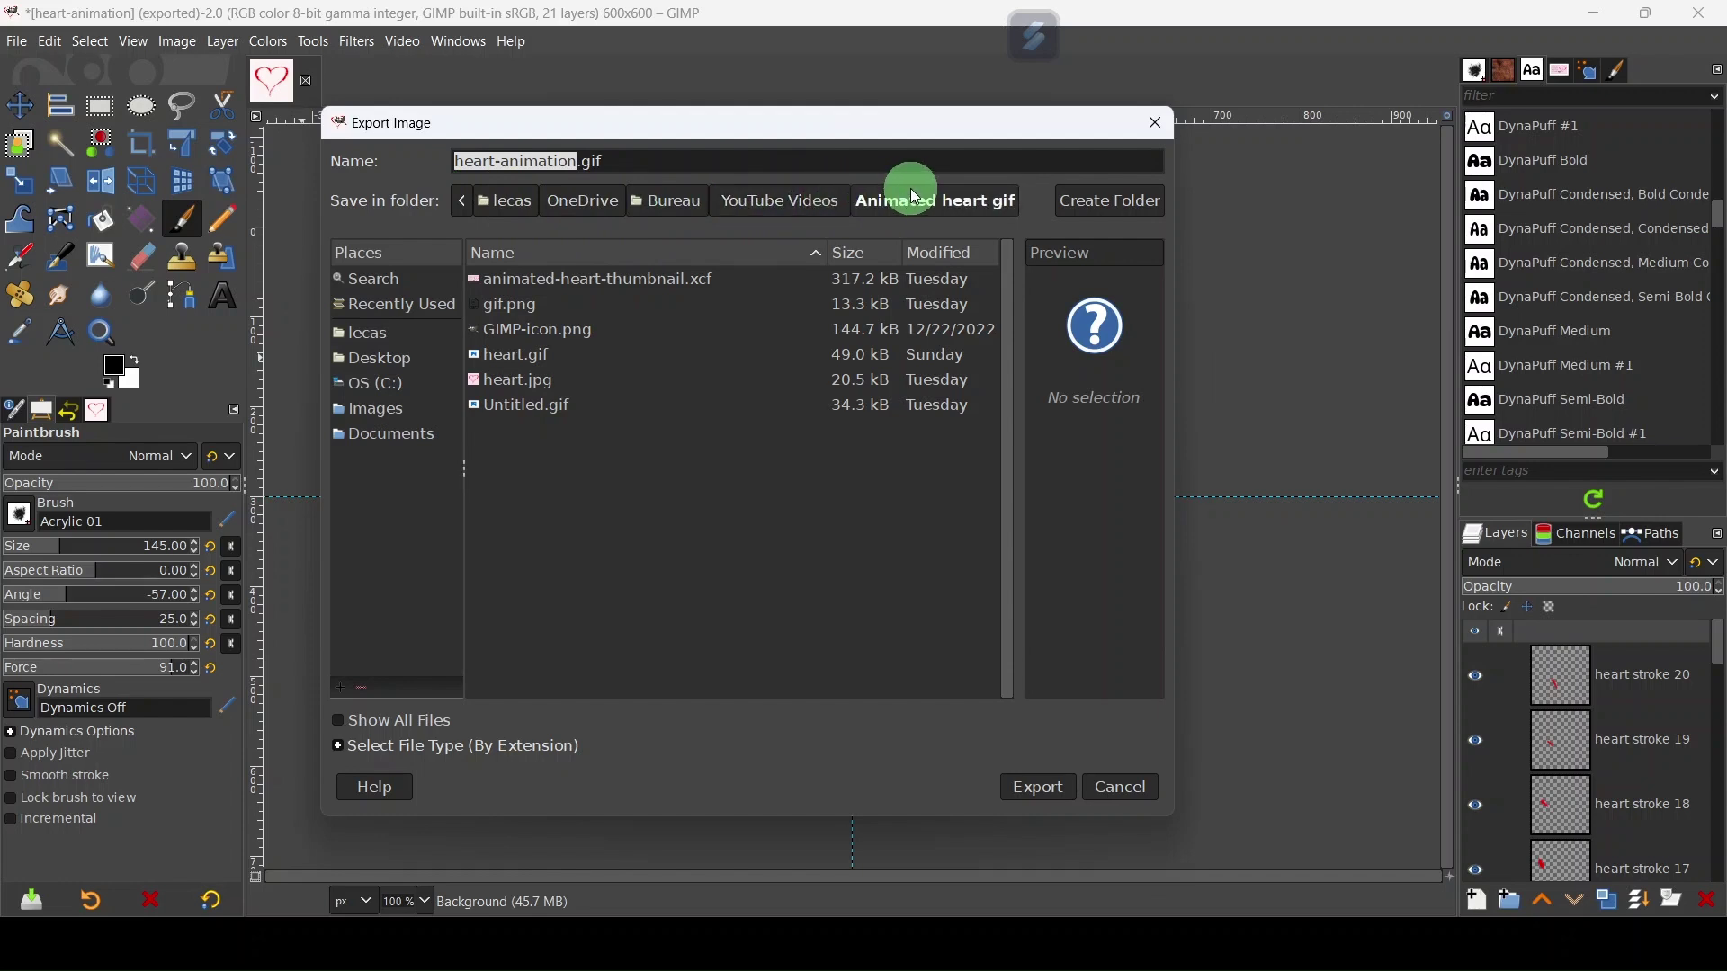
click(1022, 793)
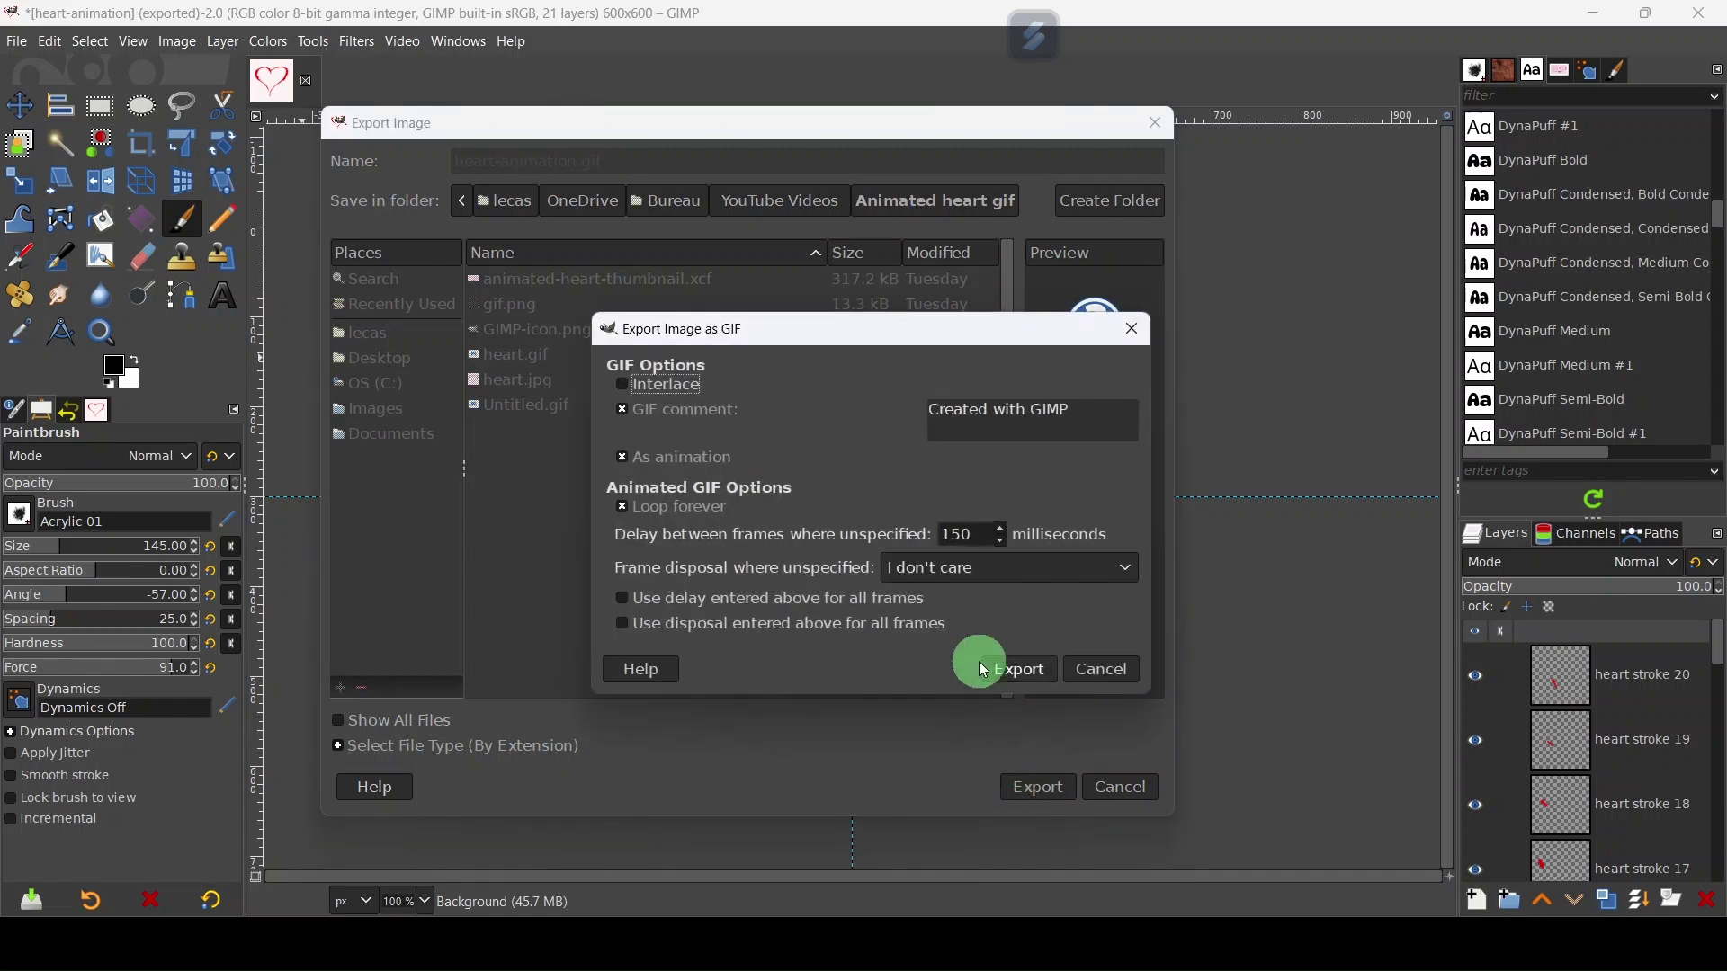
click(688, 459)
click(708, 466)
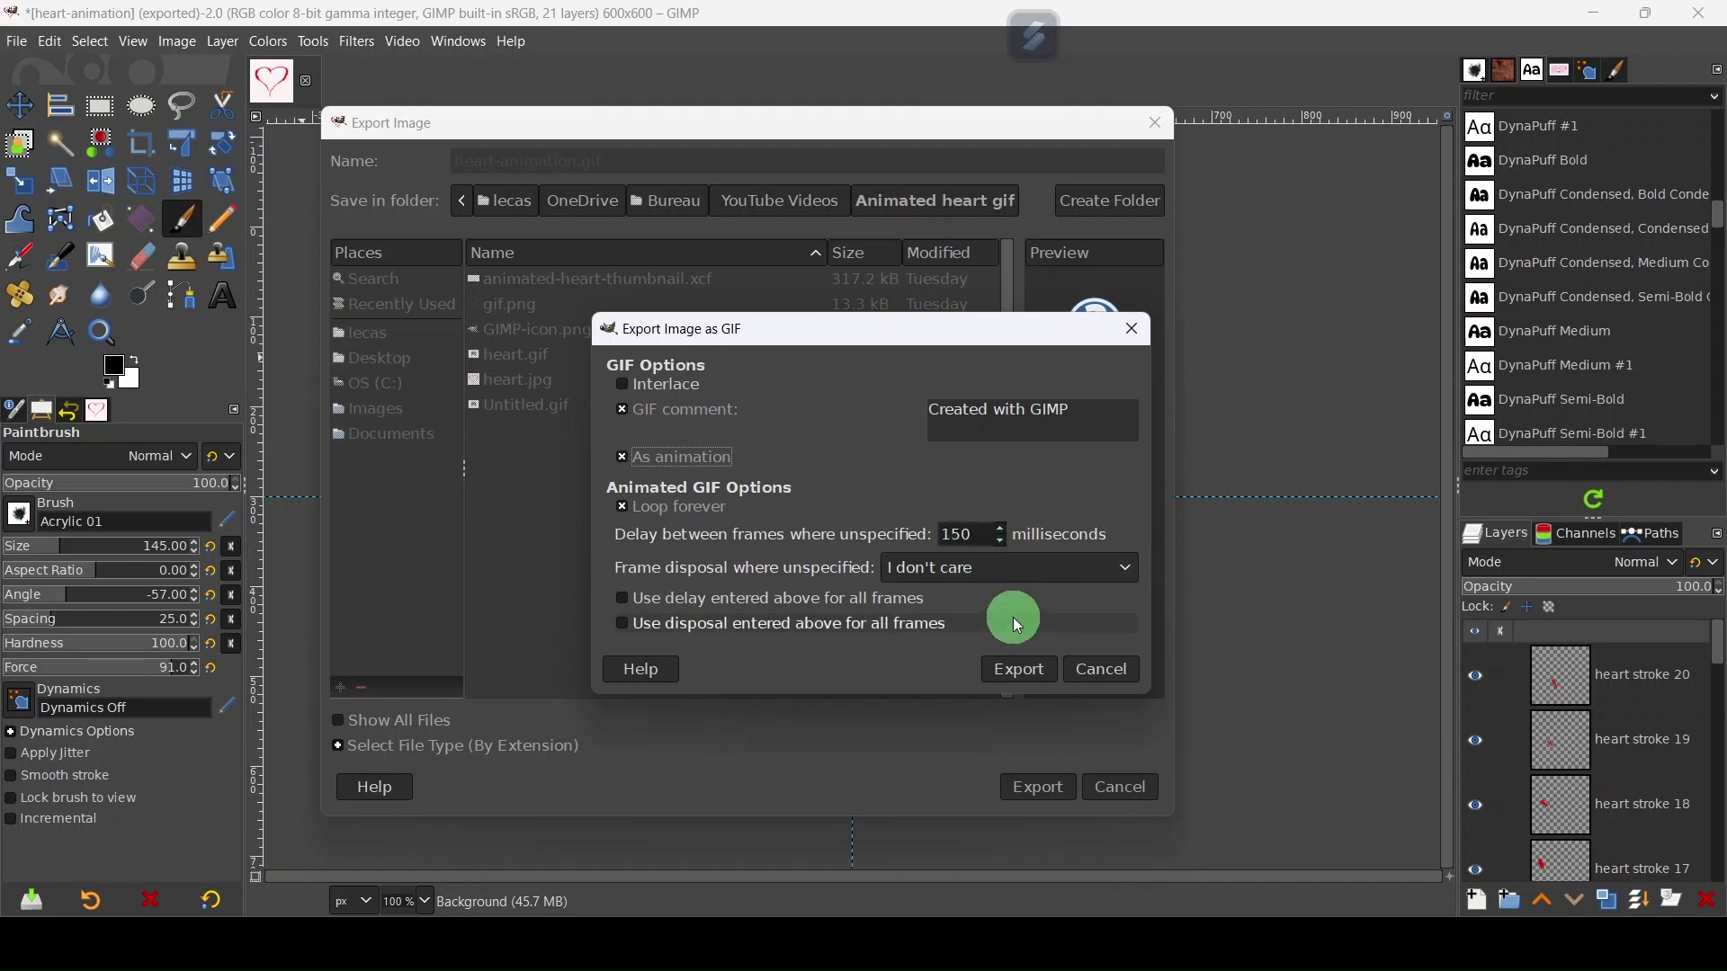
click(1019, 676)
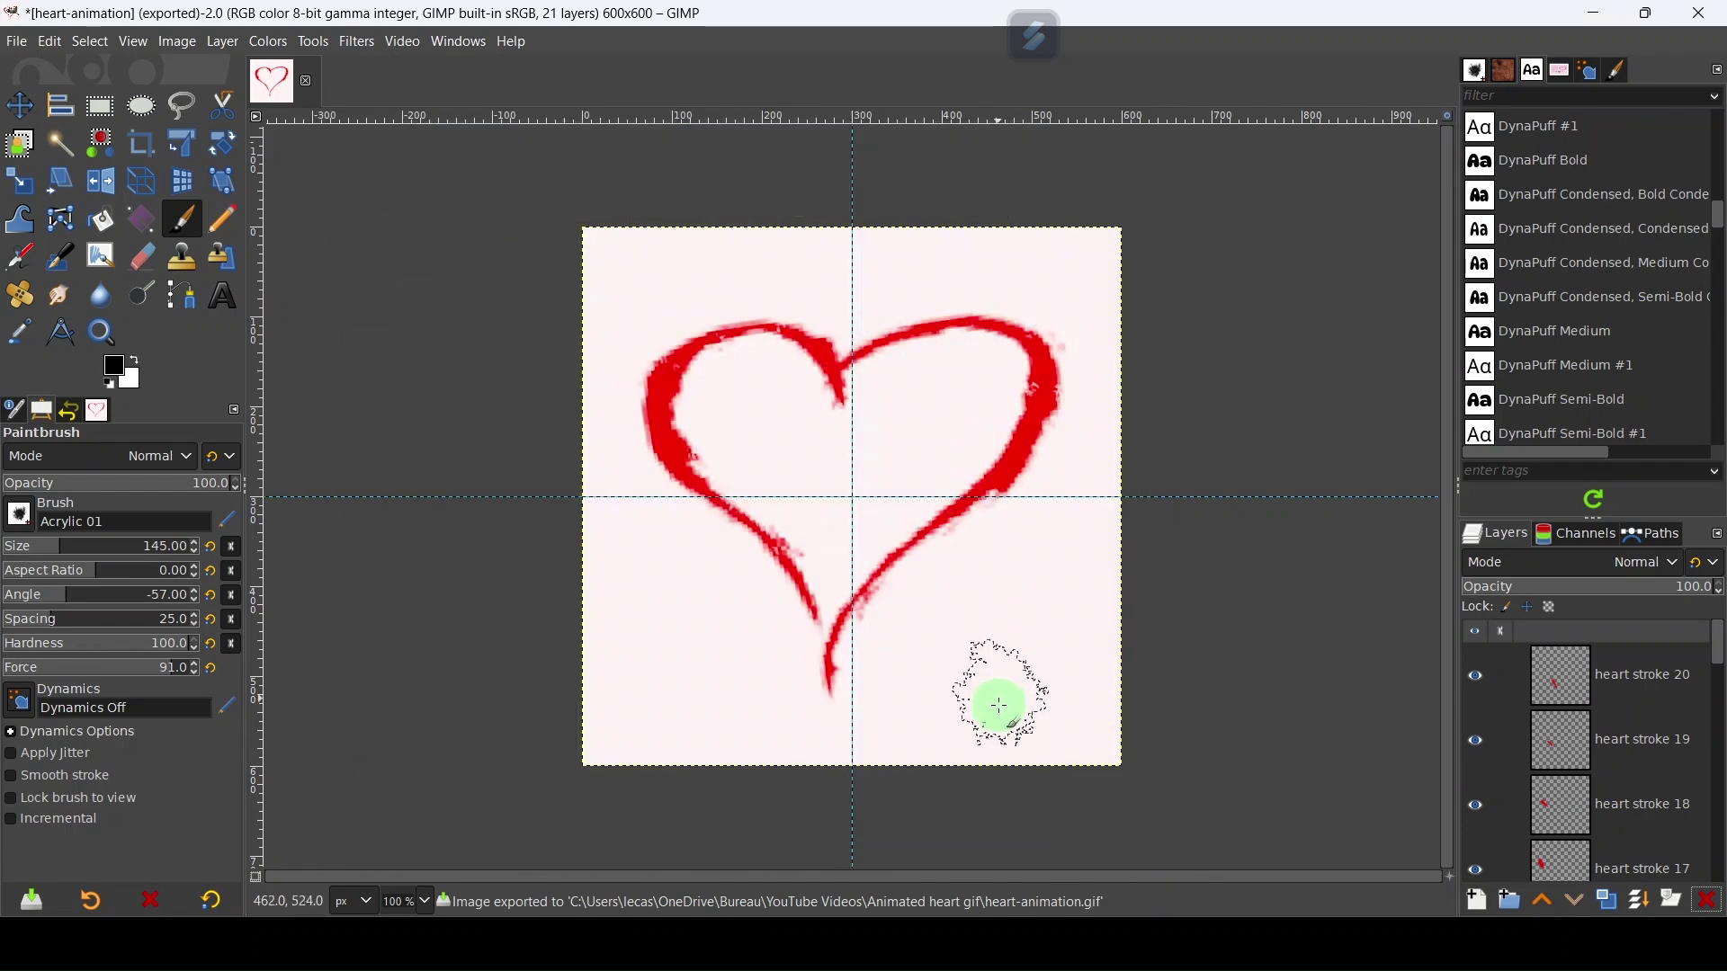
- In File Explorer's Animated heart gif folder, open heart-animation.gif to play it
click(942, 942)
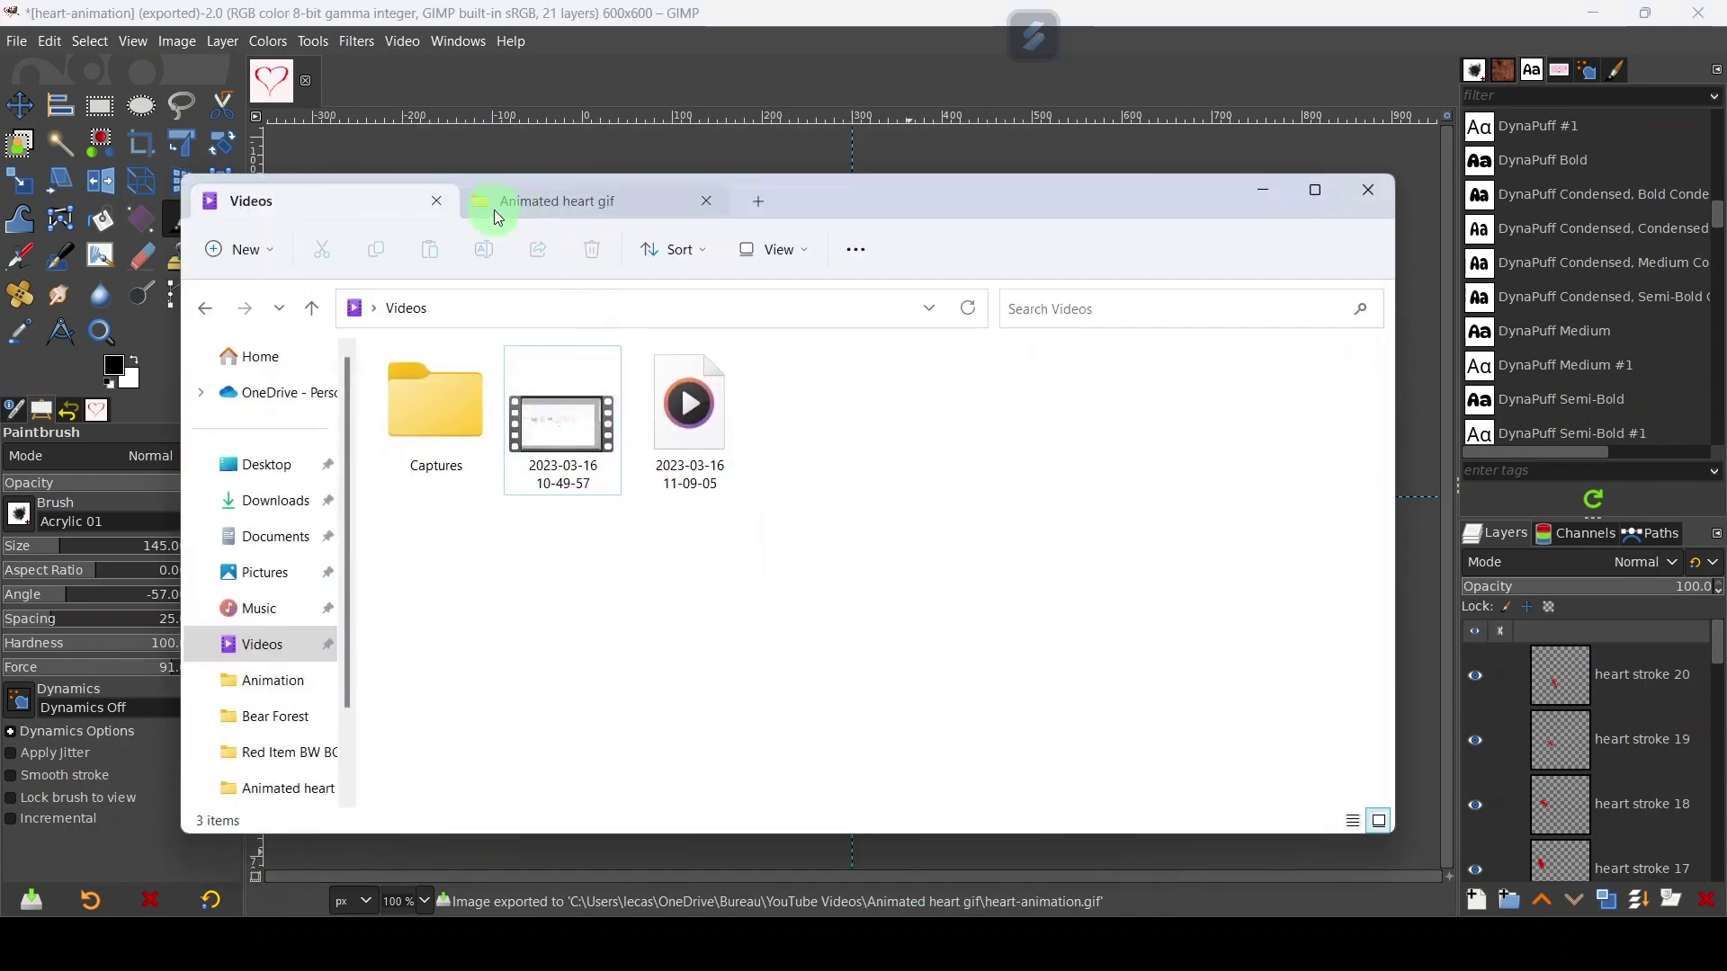
click(437, 201)
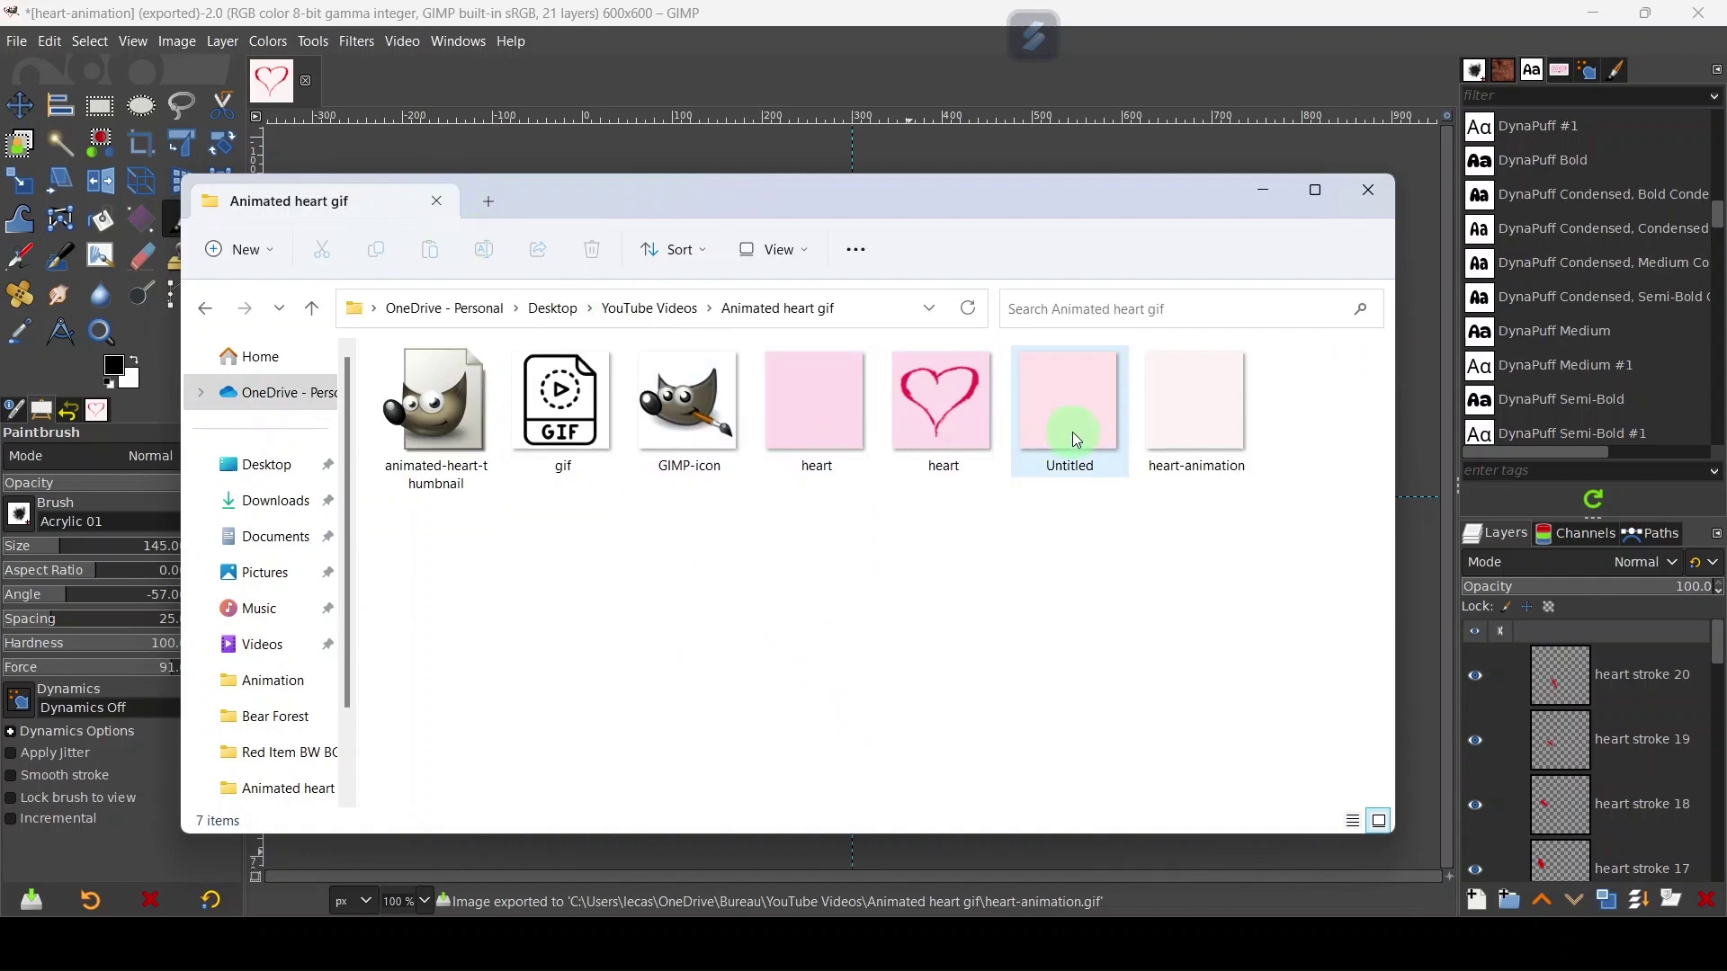
double_click(1196, 426)
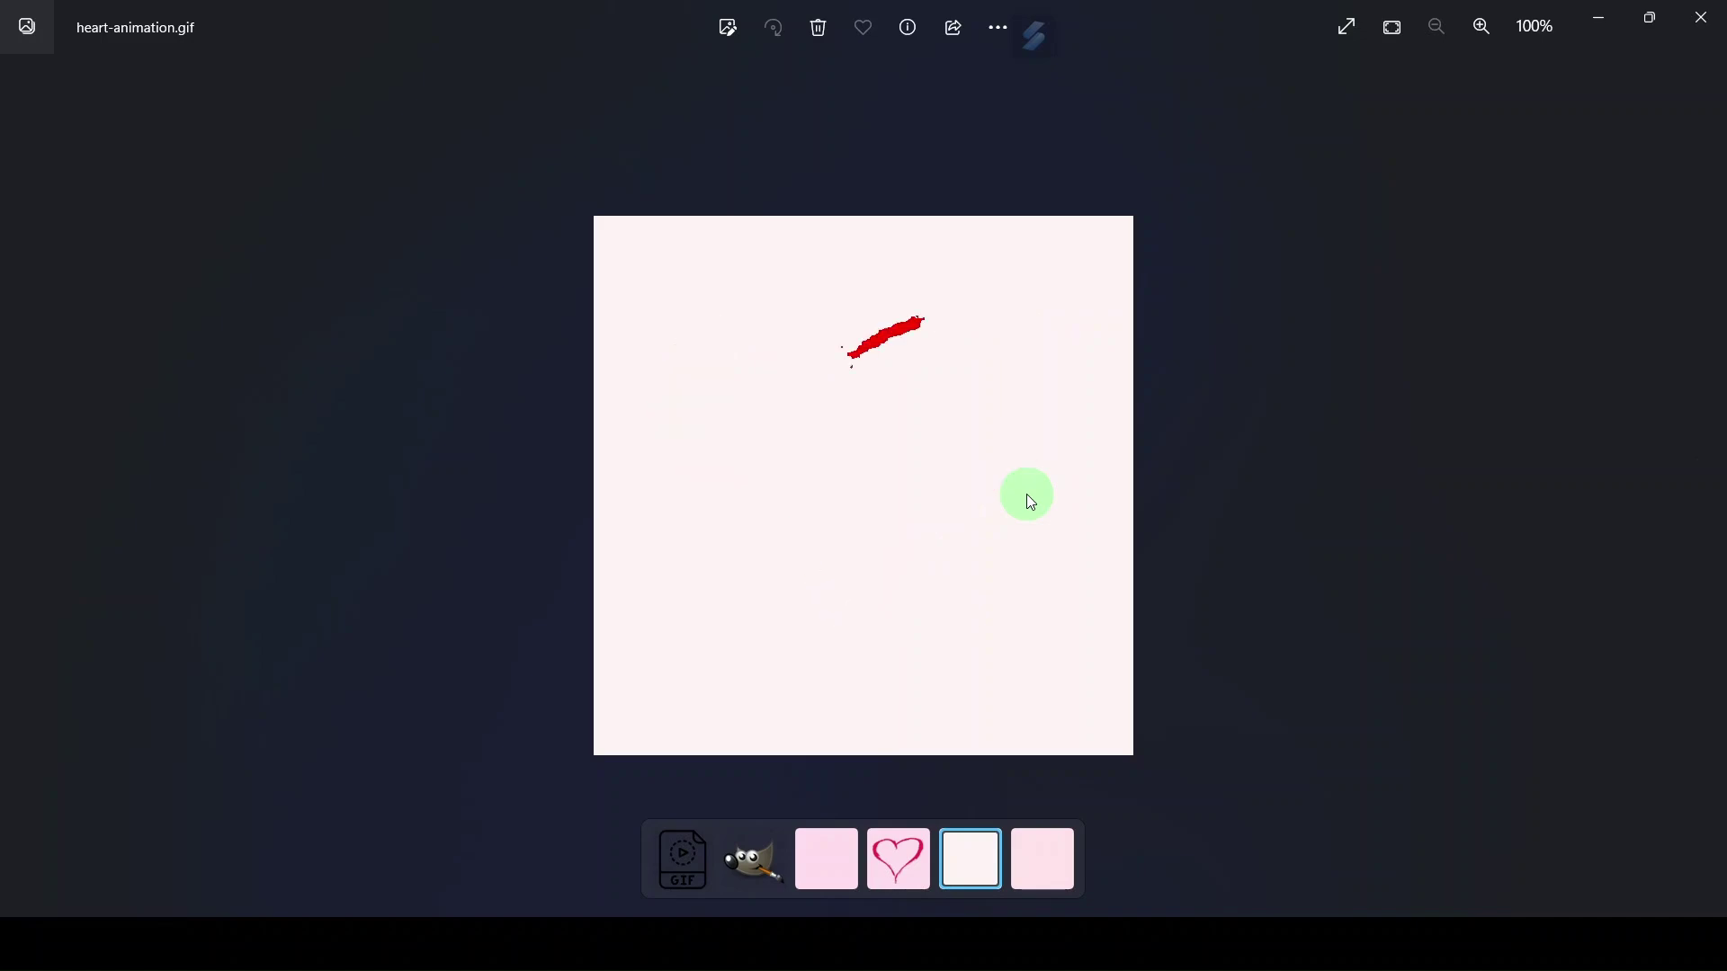
- After the heart finishes drawing, close the Photos viewer
click(1716, 9)
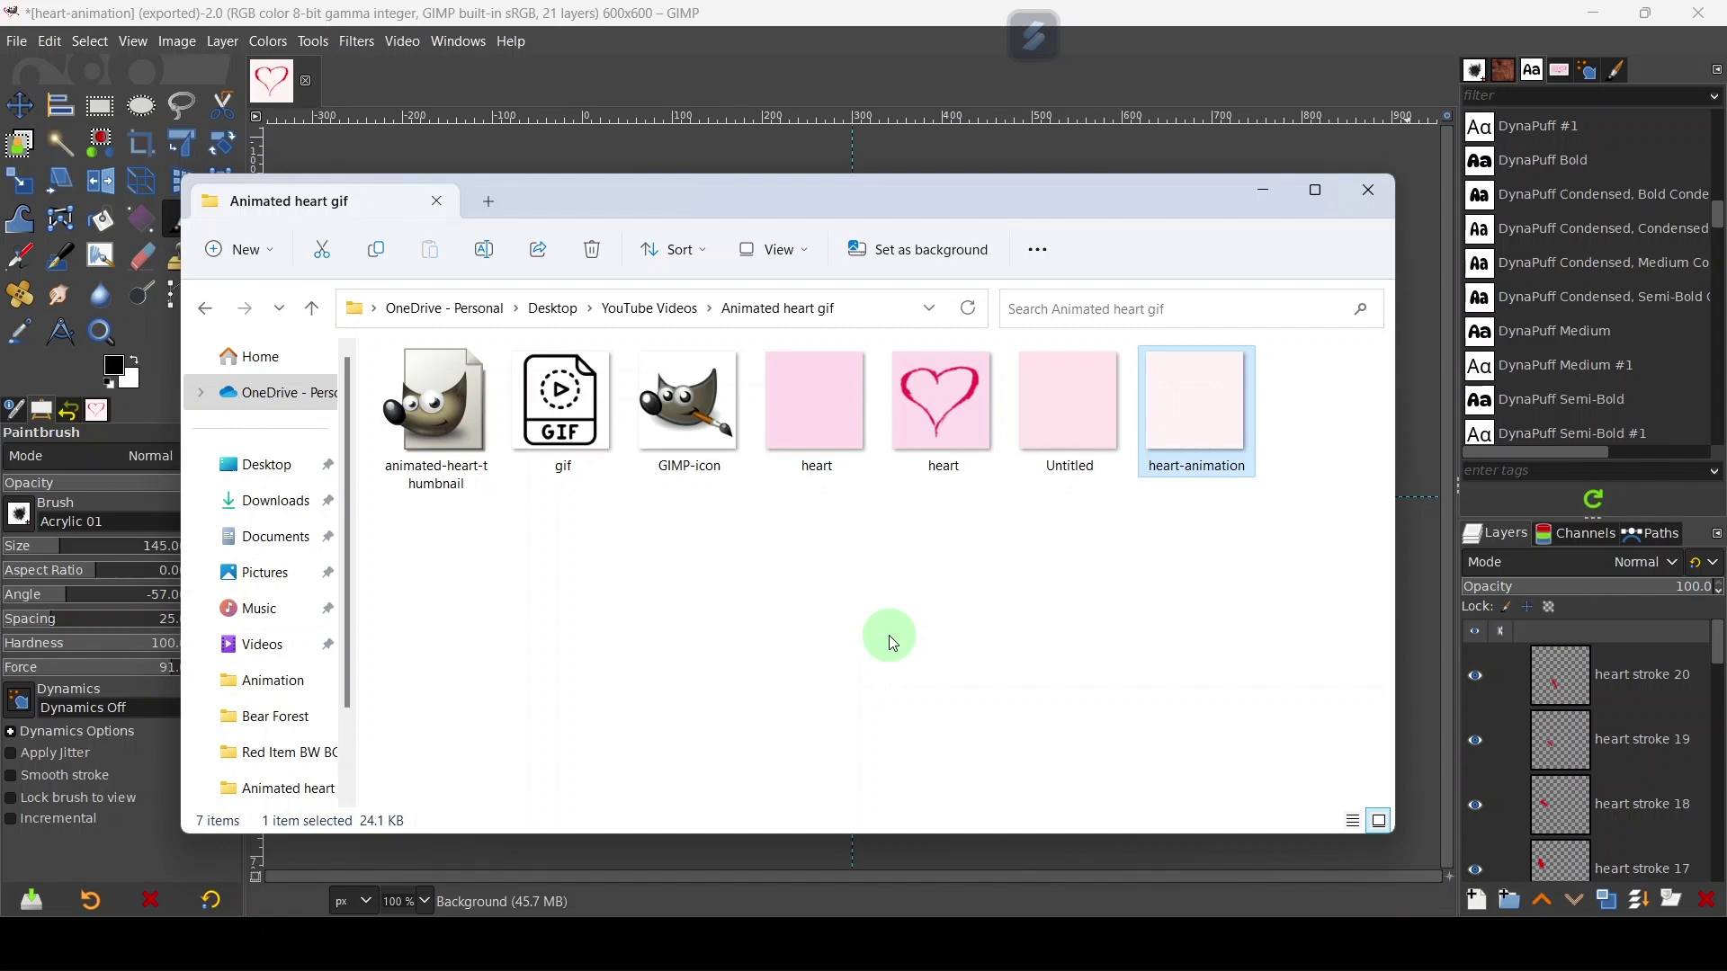
- Bring the GIMP window with the finished red heart canvas in front of File Explorer
click(1259, 187)
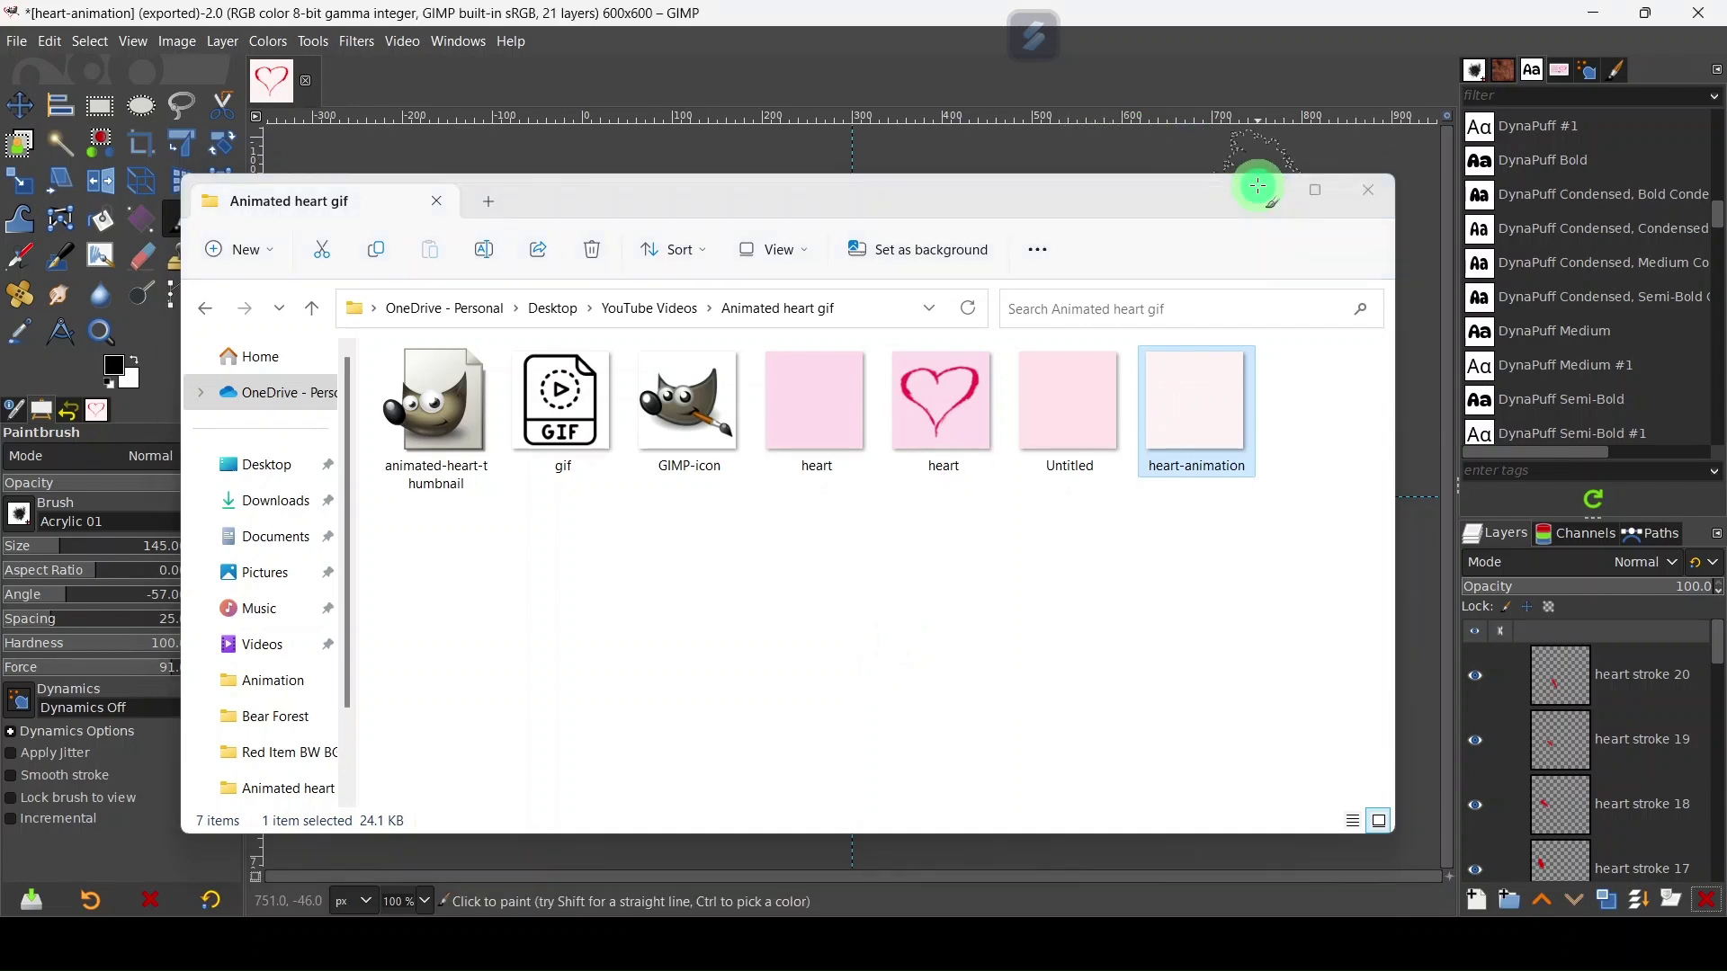